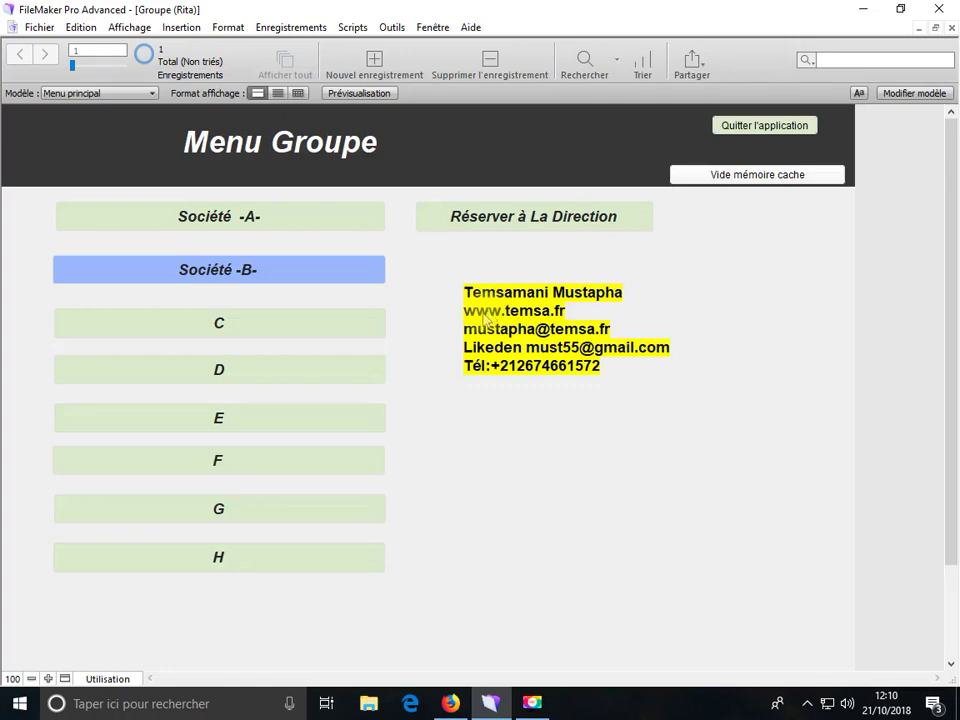
Step: Open the Stock Magasin records of Société -A- from the group menu
left_click(250, 224)
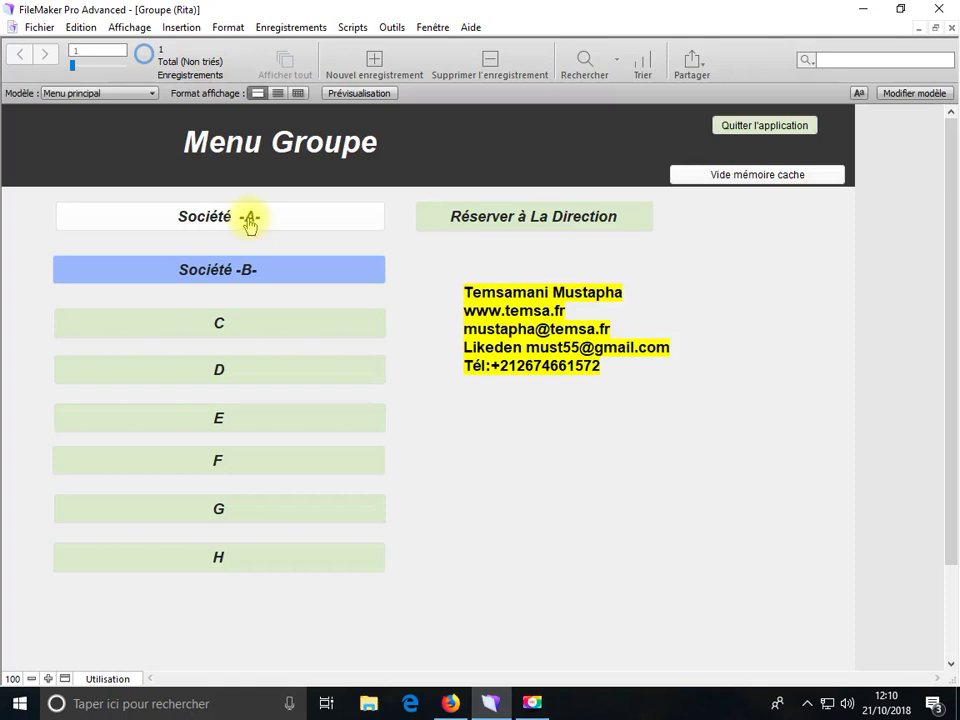
left_click(250, 222)
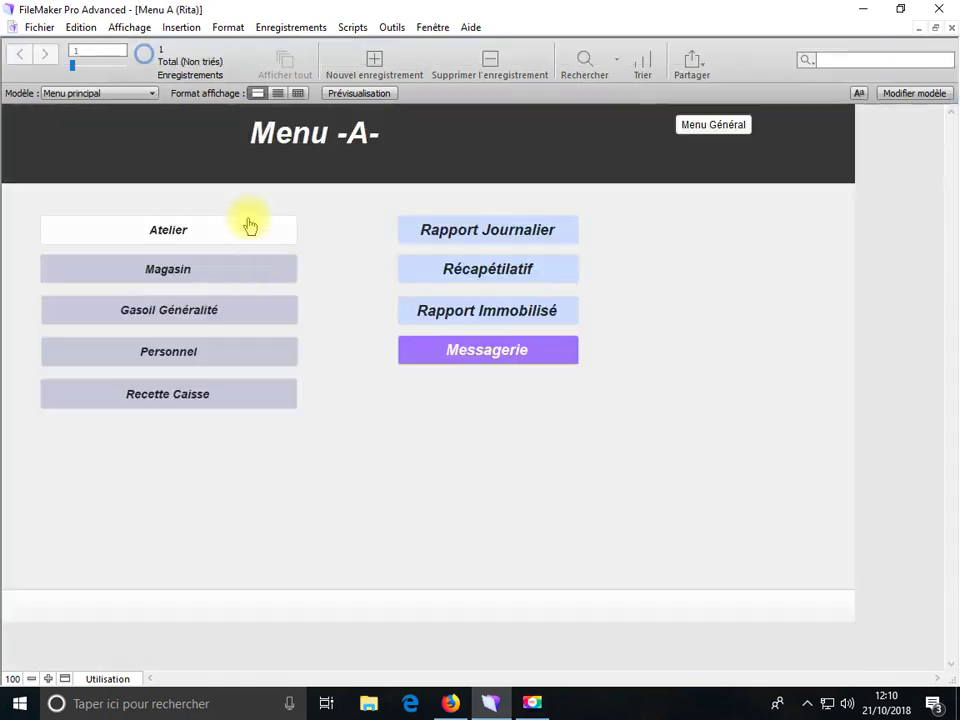
left_click(191, 274)
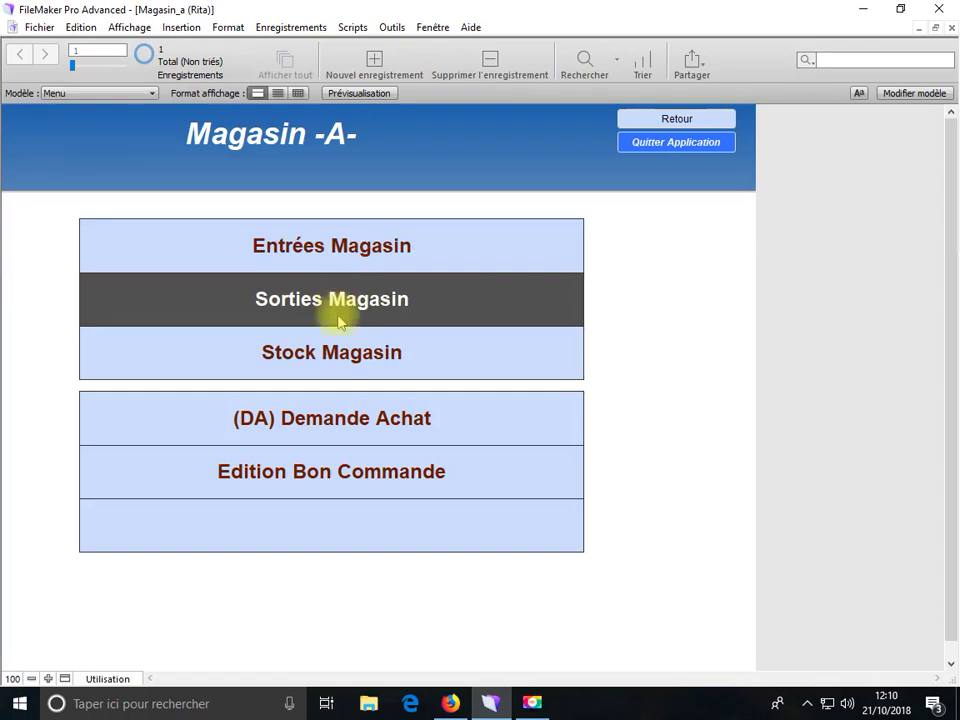
left_click(350, 365)
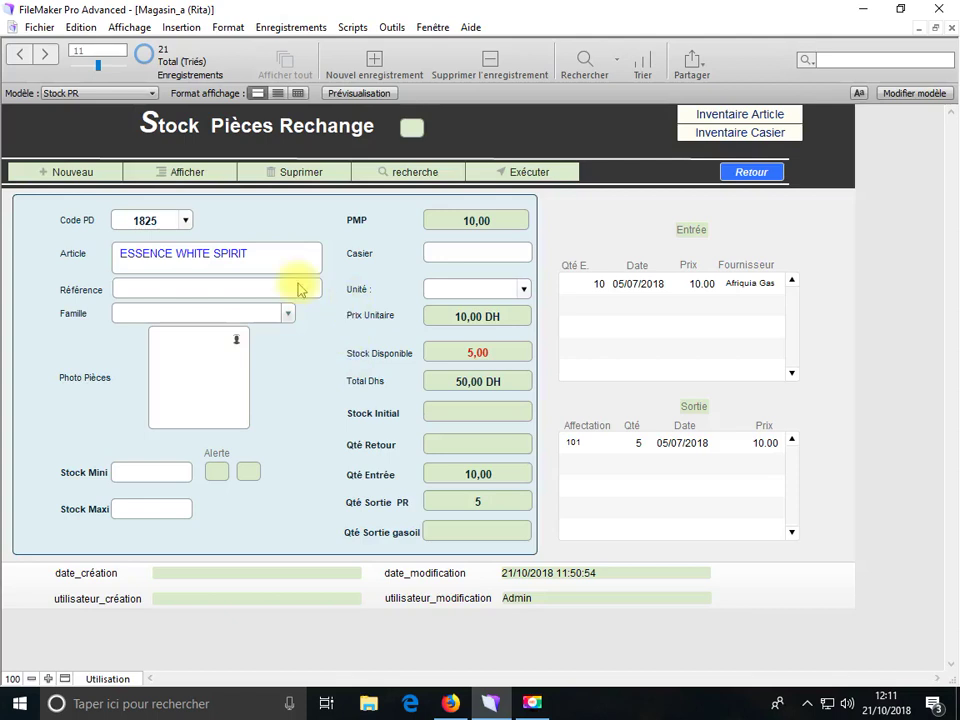
Step: Browse the spare-parts stock records from the first one, examining each article's family, available stock, entries and exits
scroll(290, 285, "up", 10)
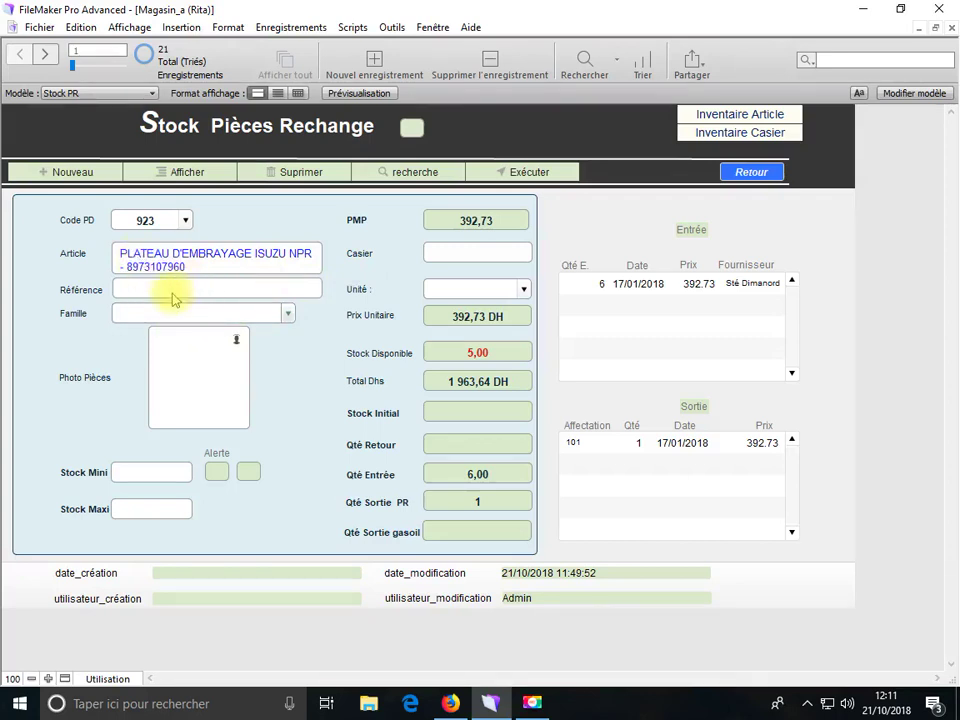
left_click(288, 314)
left_click(316, 358)
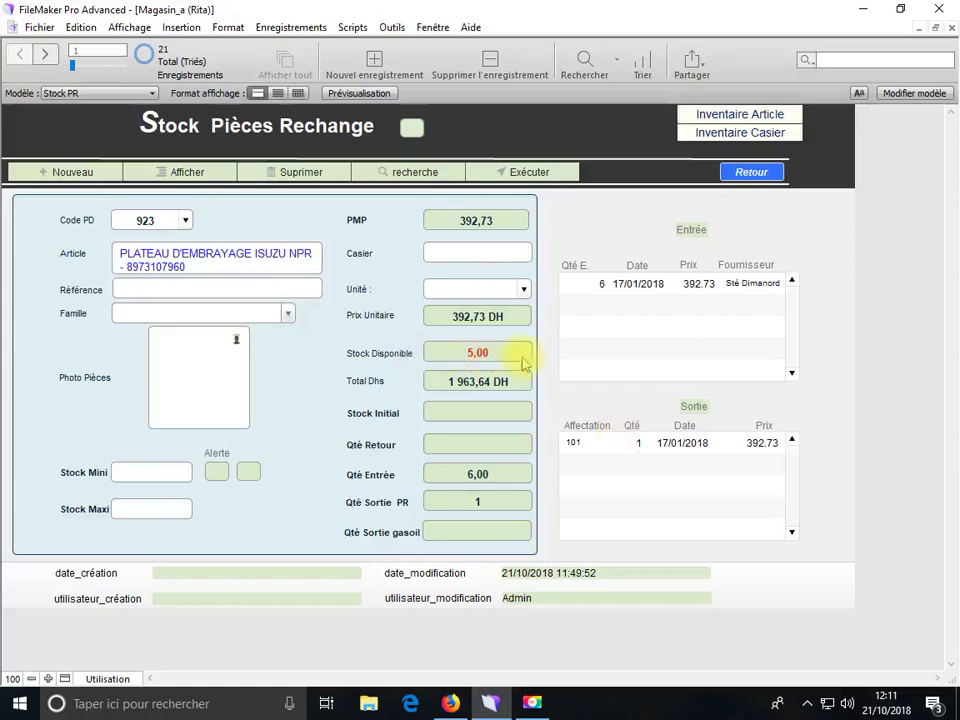
key("ctrl+Down")
key("ctrl+Down")
key("ctrl+Down")
key("ctrl+Down")
key("ctrl+Down")
key("ctrl+Down")
key("ctrl+Down")
key("ctrl+Down")
key("ctrl+Down")
key("ctrl+Down")
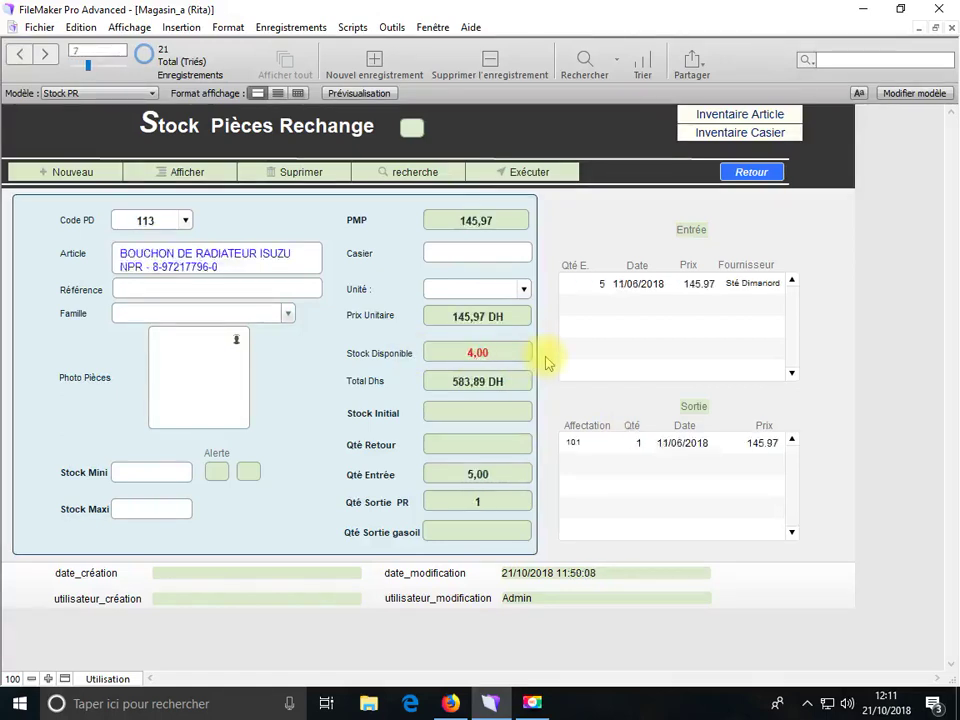
key("ctrl+Down")
key("ctrl+Down")
key("ctrl+Down")
key("ctrl+Down")
key("ctrl+Down")
key("ctrl+Down")
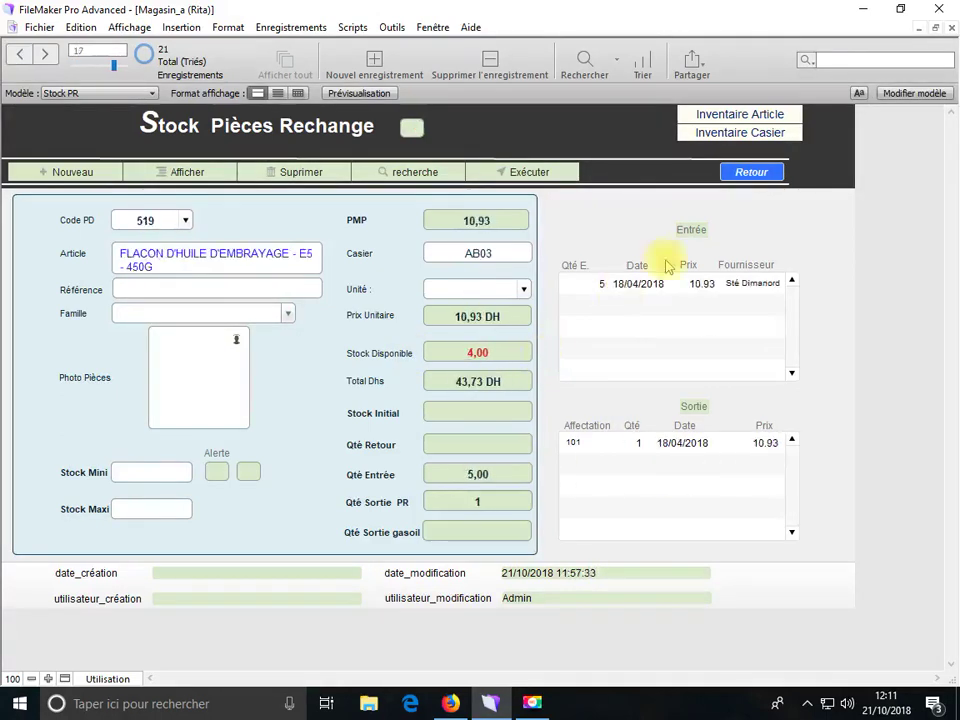
Step: View the stock inventory by article, sort the list, and return to the spare-parts stock record
left_click(767, 115)
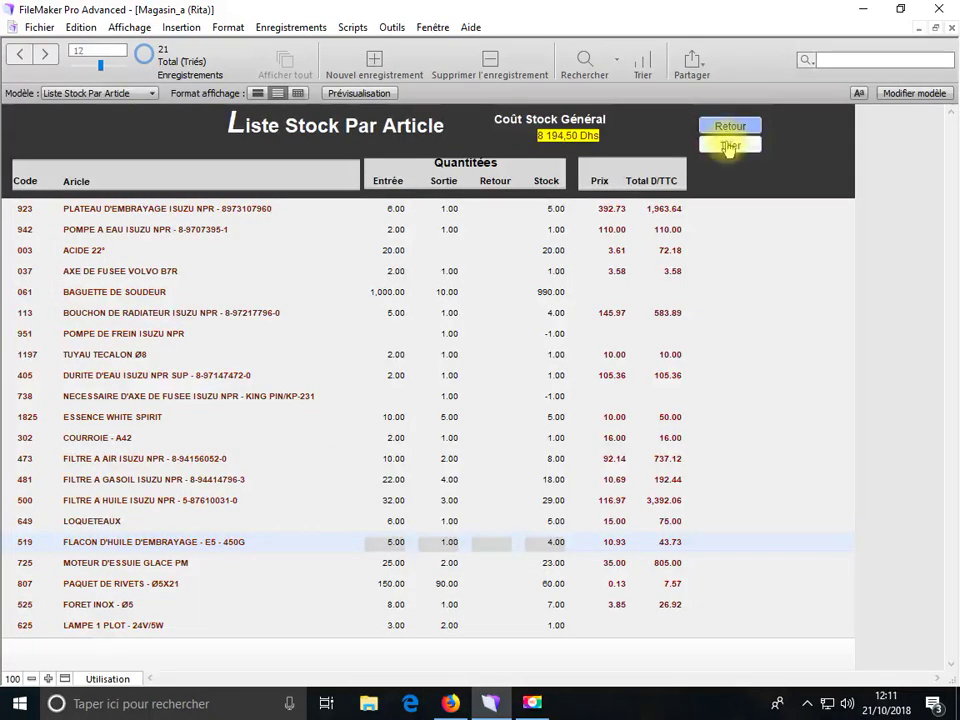
left_click(729, 146)
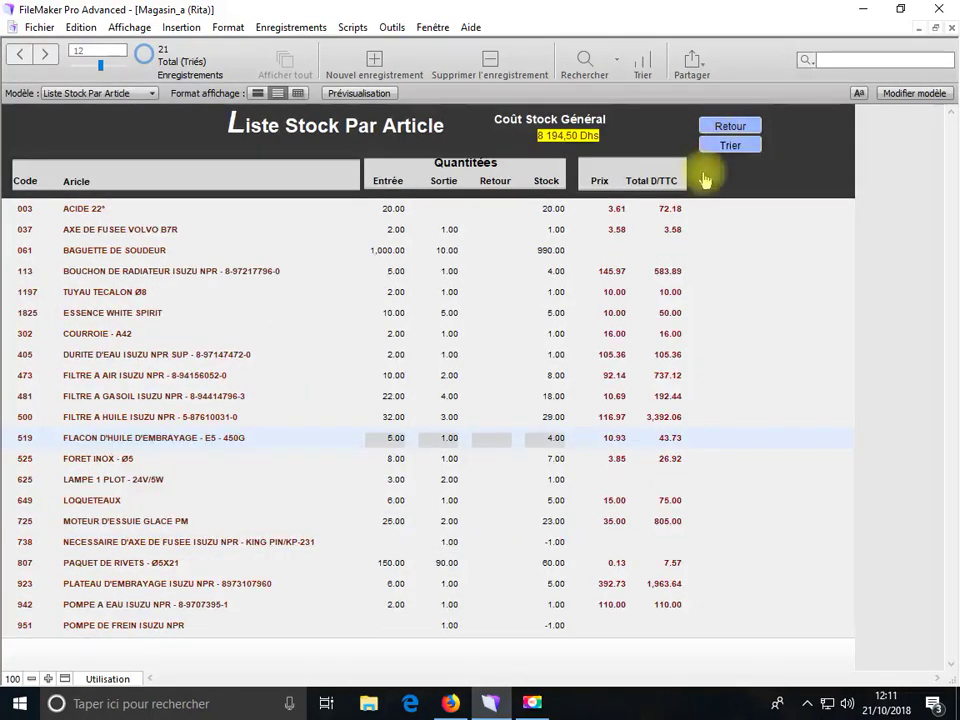
left_click(730, 127)
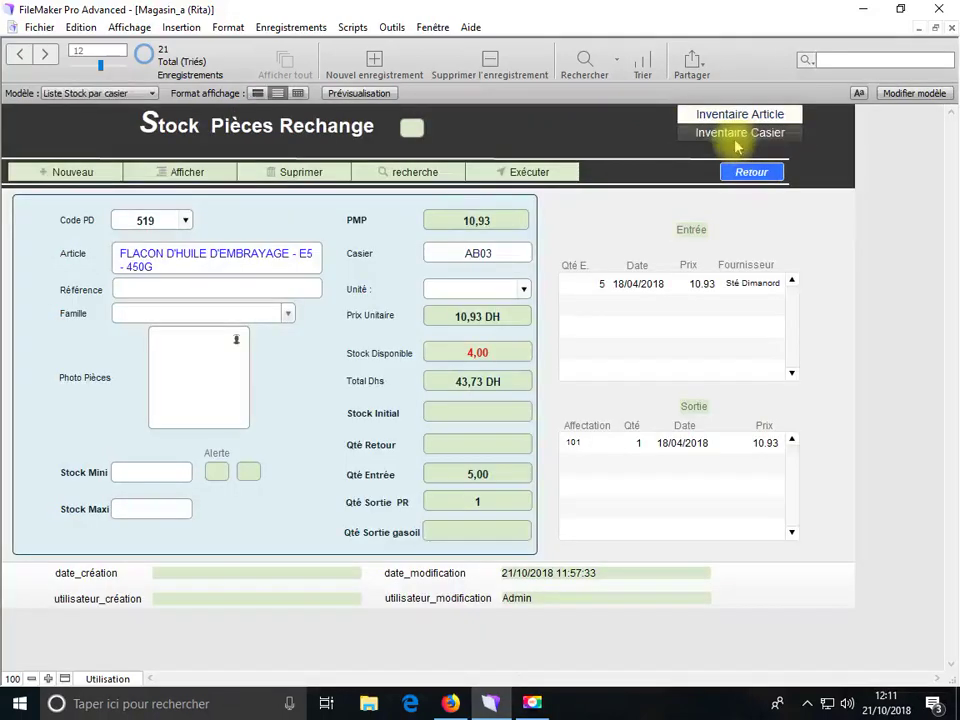
Step: Open the stock inventory by casier, sort it, and examine the filter articles stored in casier AA02
left_click(736, 140)
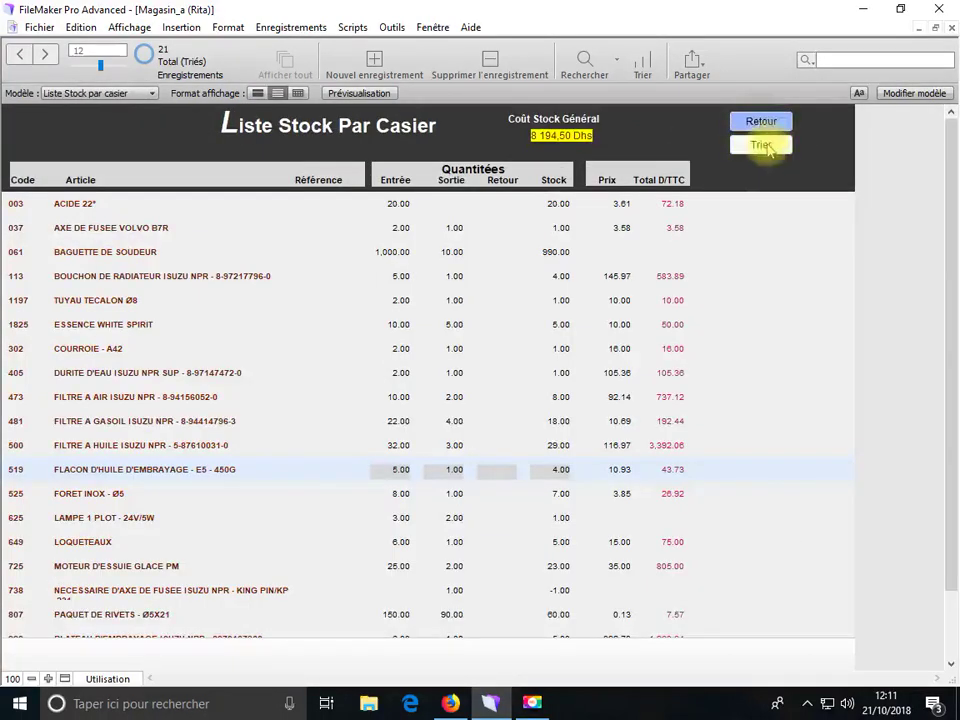
left_click(764, 146)
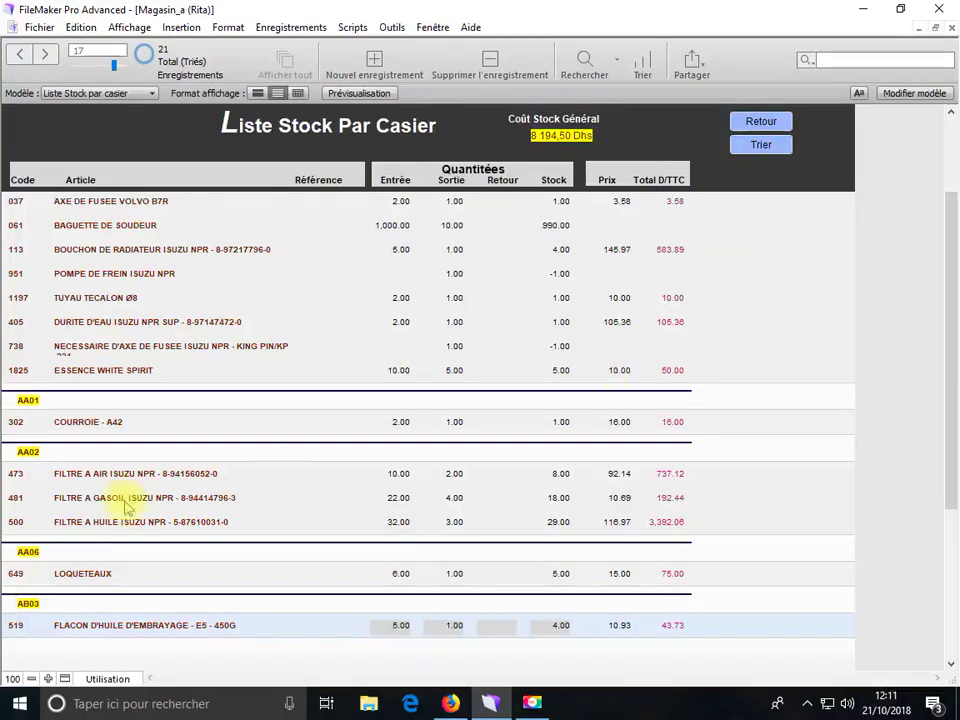
scroll(124, 497, "down", 2)
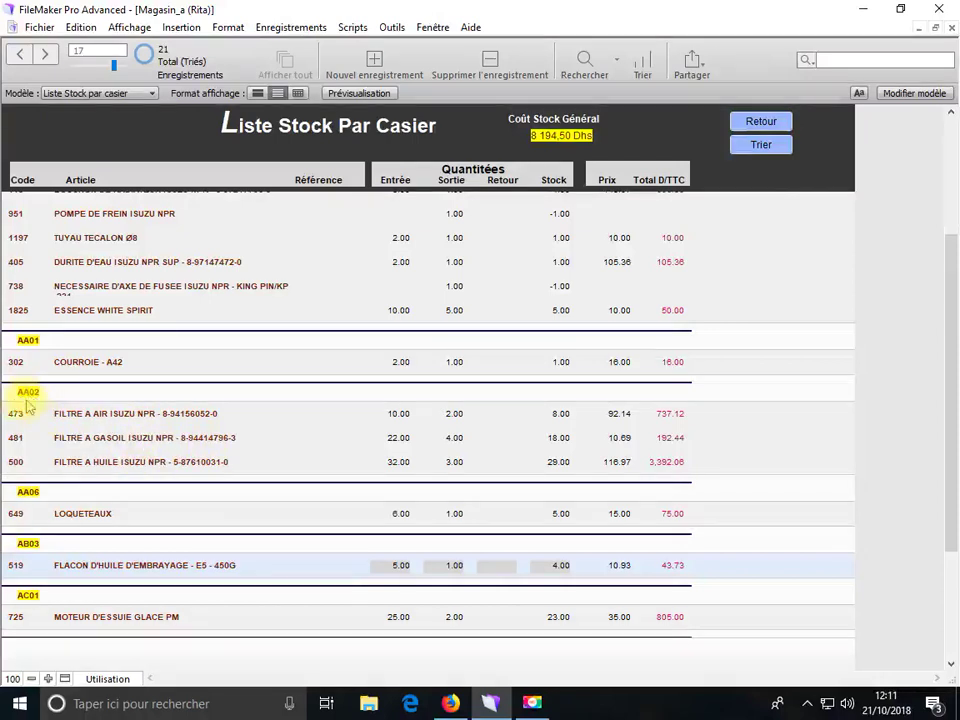
left_click(75, 422)
left_click(94, 439)
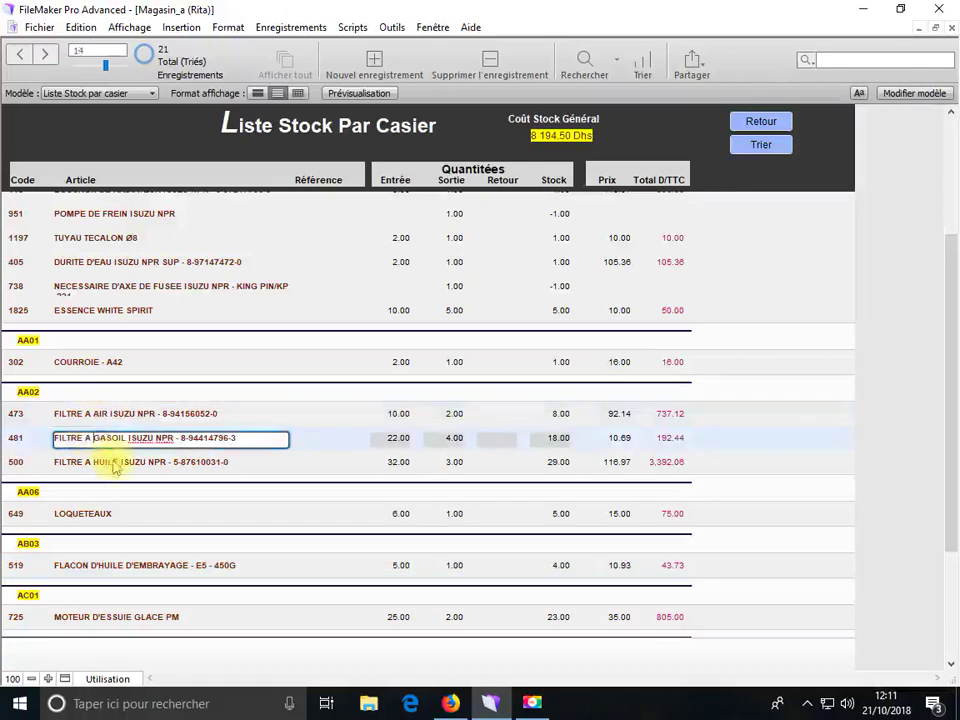
left_click(116, 462)
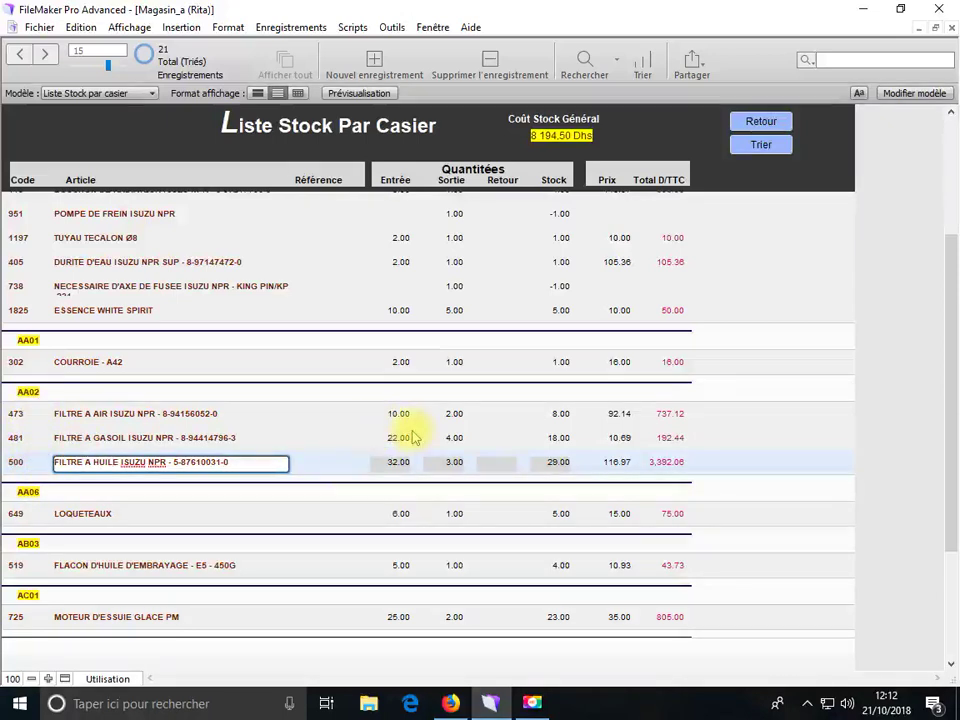
Step: Go back to the Magasin -A- menu and open Entrées Magasin
left_click(760, 124)
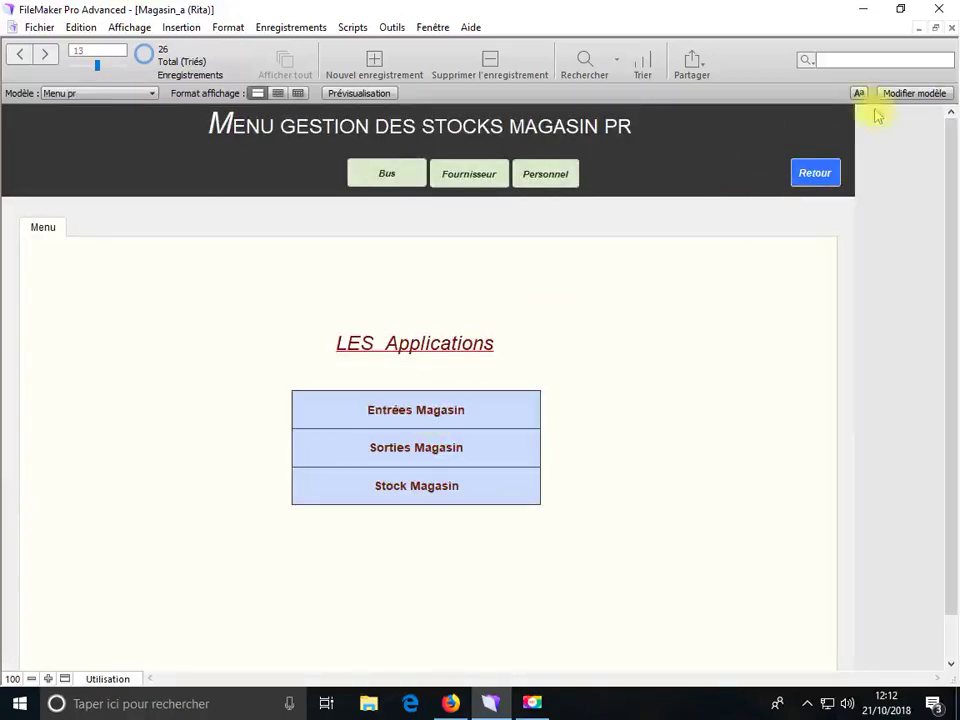
left_click(829, 175)
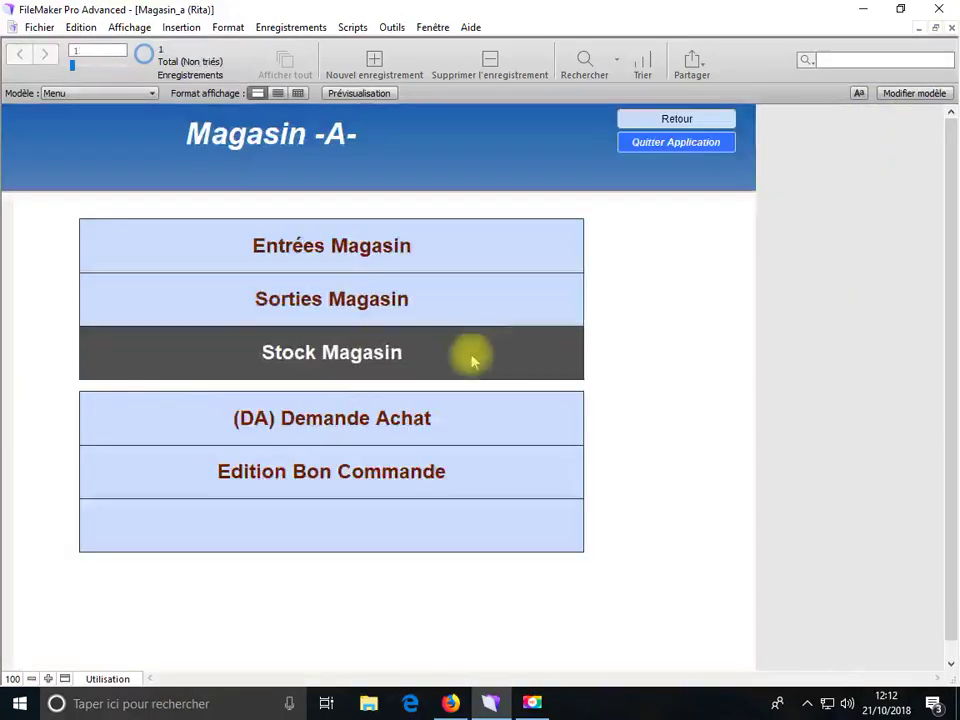
left_click(343, 250)
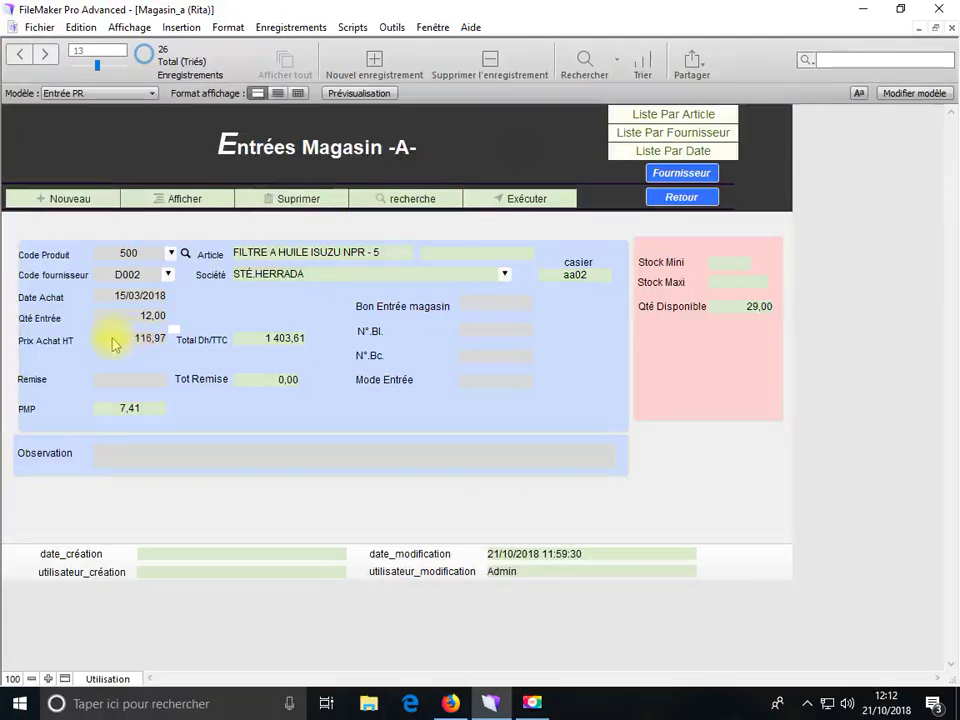
Step: Browse the store entry records through to the last one
key("ctrl+Down")
key("ctrl+Down")
key("ctrl+Down")
key("ctrl+Down")
key("ctrl+Down")
key("ctrl+Down")
key("ctrl+Down")
key("ctrl+Down")
key("ctrl+Down")
key("ctrl+Down")
key("ctrl+Down")
key("ctrl+Down")
key("ctrl+Down")
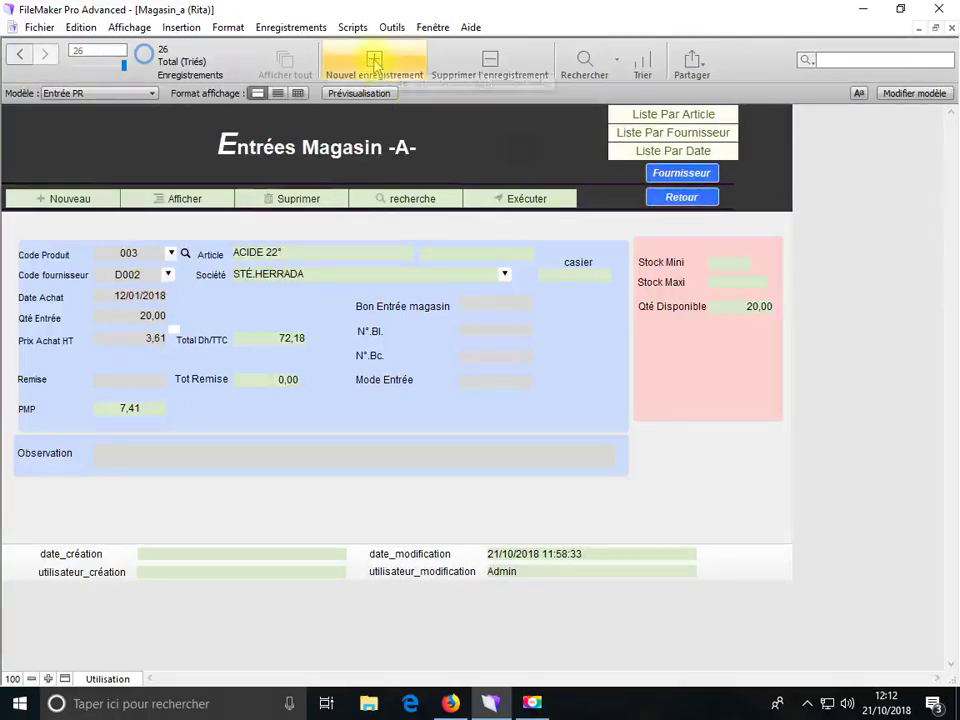
Step: Create a new store entry record and set its product code to 003 ACIDE 22°
left_click(372, 60)
left_click(147, 253)
type("000")
key("BackSpace")
key("BackSpace")
key("BackSpace")
left_click(171, 253)
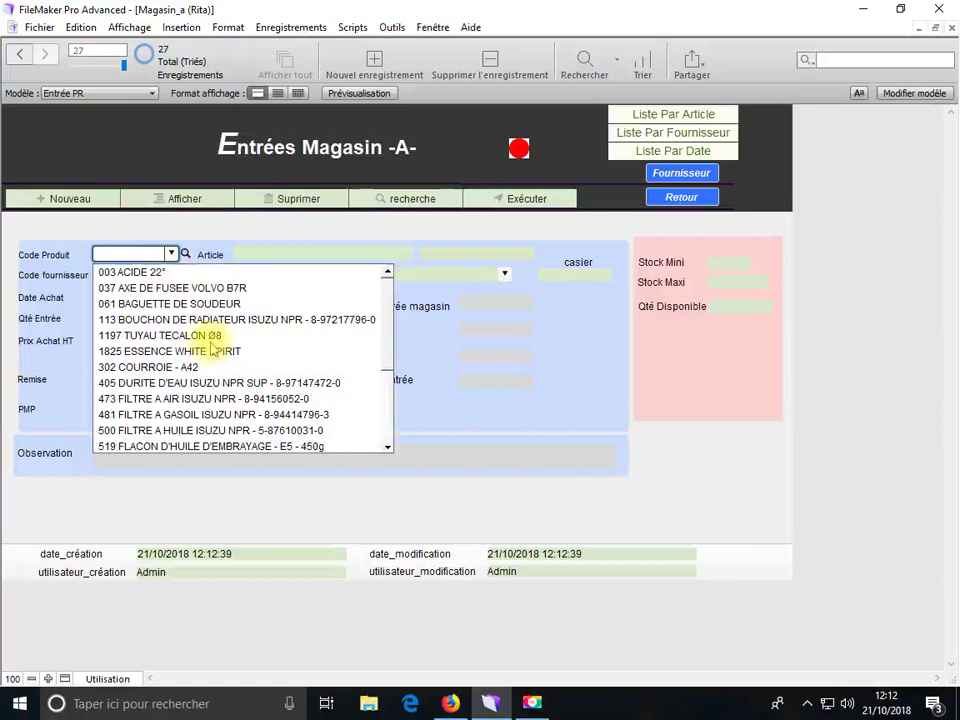
left_click(136, 272)
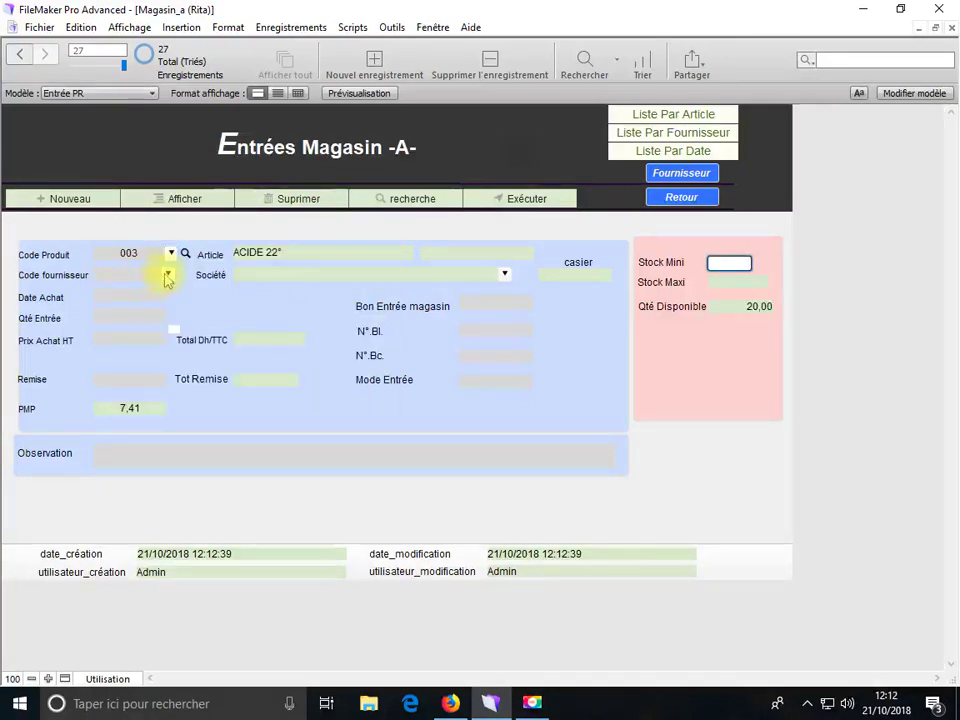
Step: Set the entry's supplier to Sté Dimanord D001 and its purchase date to 20/10/2018
left_click(168, 276)
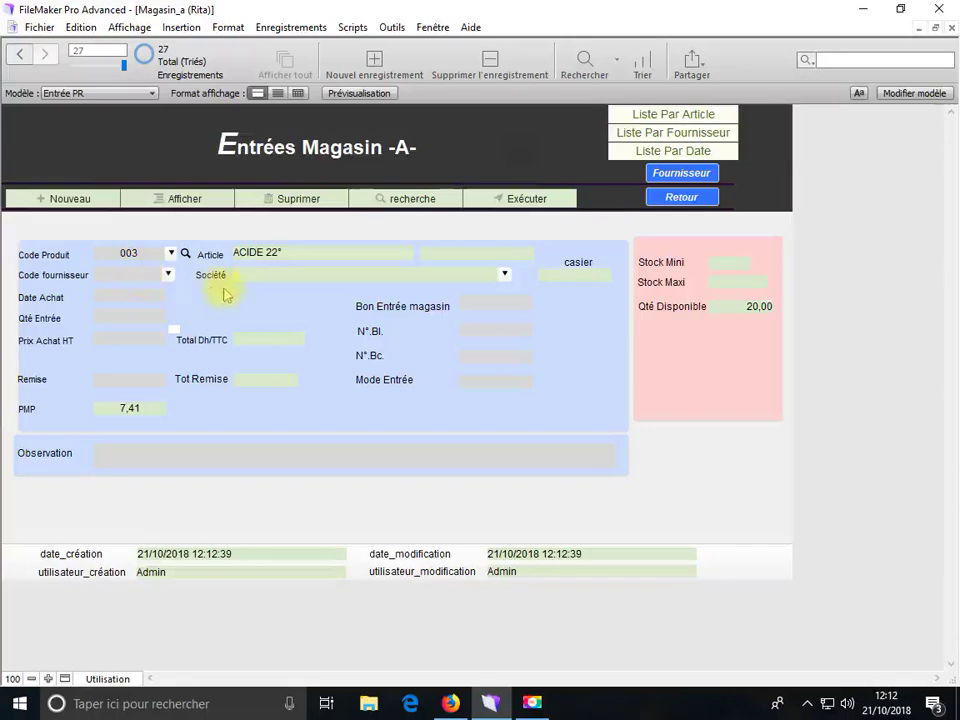
left_click(505, 278)
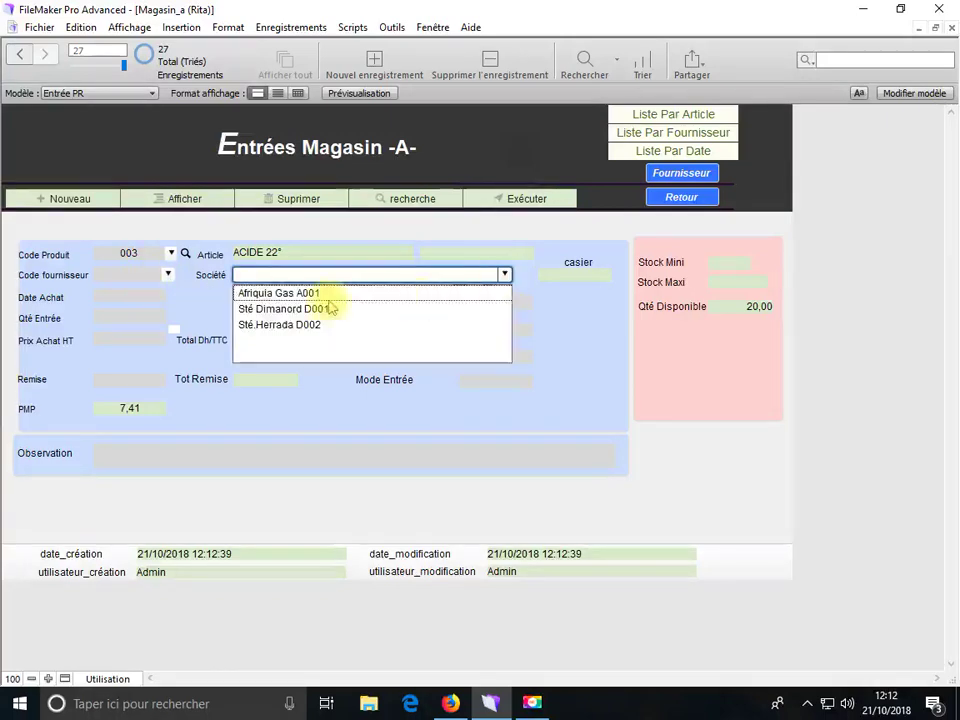
left_click(300, 312)
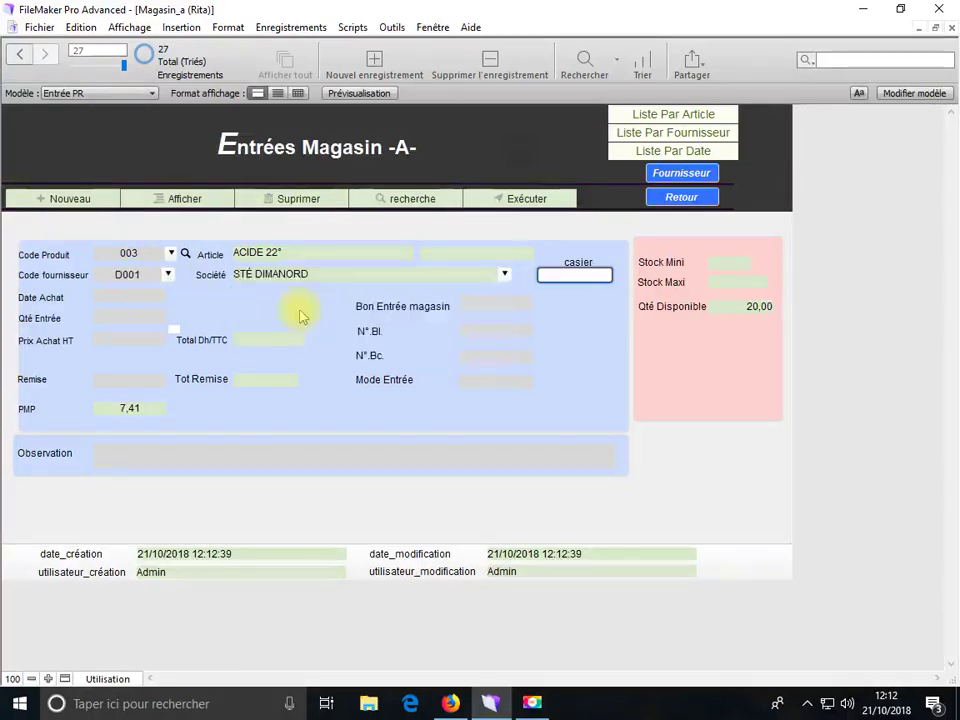
left_click(112, 300)
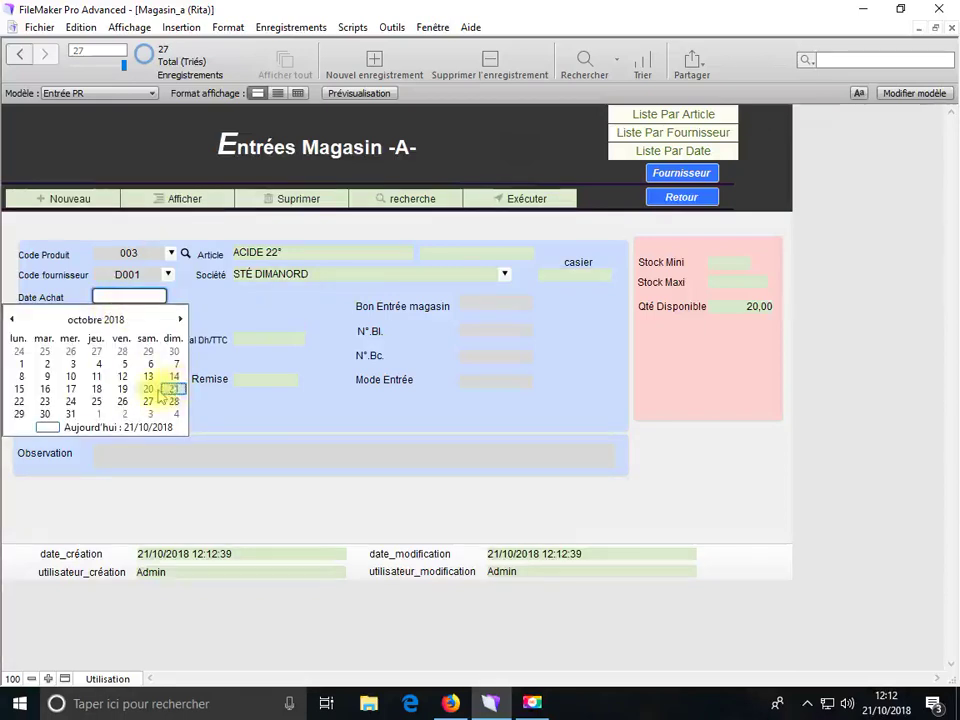
left_click(156, 389)
Step: Enter a quantity of 10 and a purchase price excluding tax of 5, and save the entry record
left_click(135, 317)
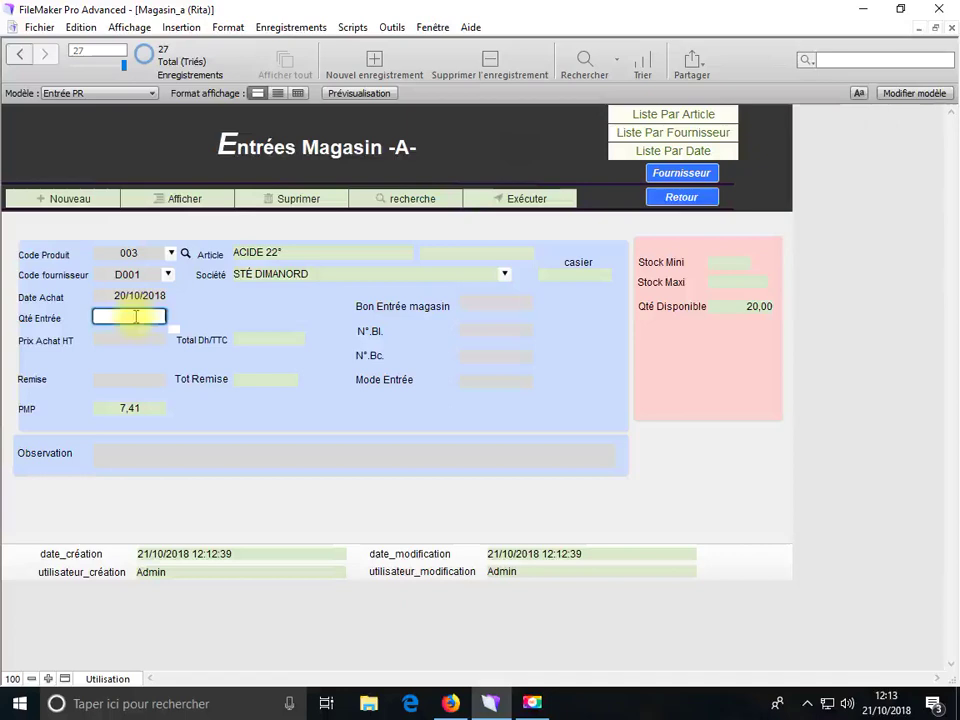
type("10")
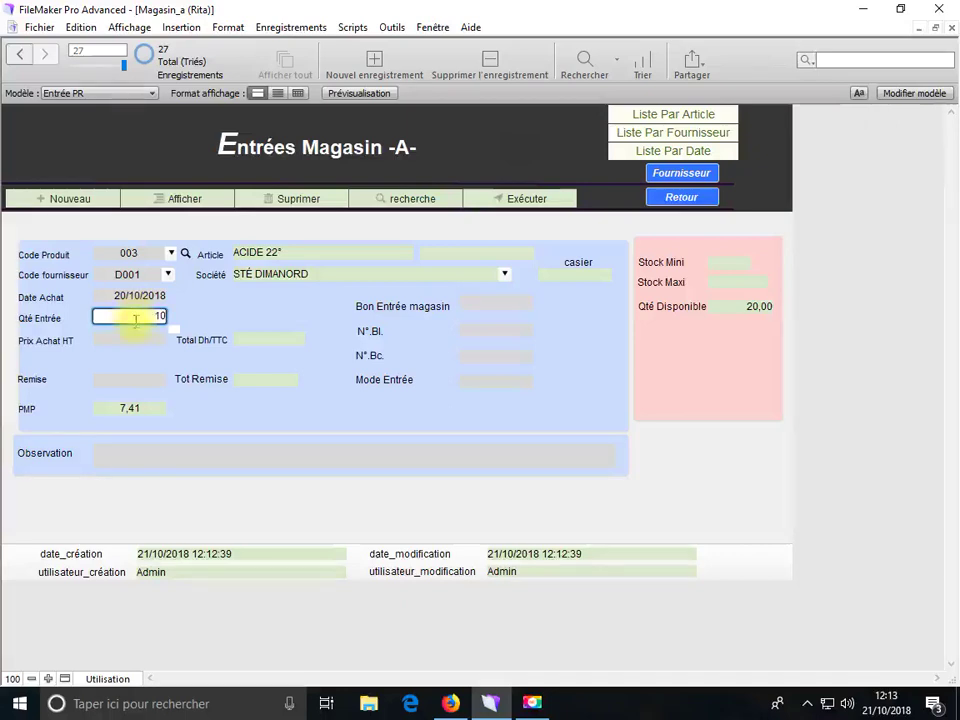
left_click(134, 339)
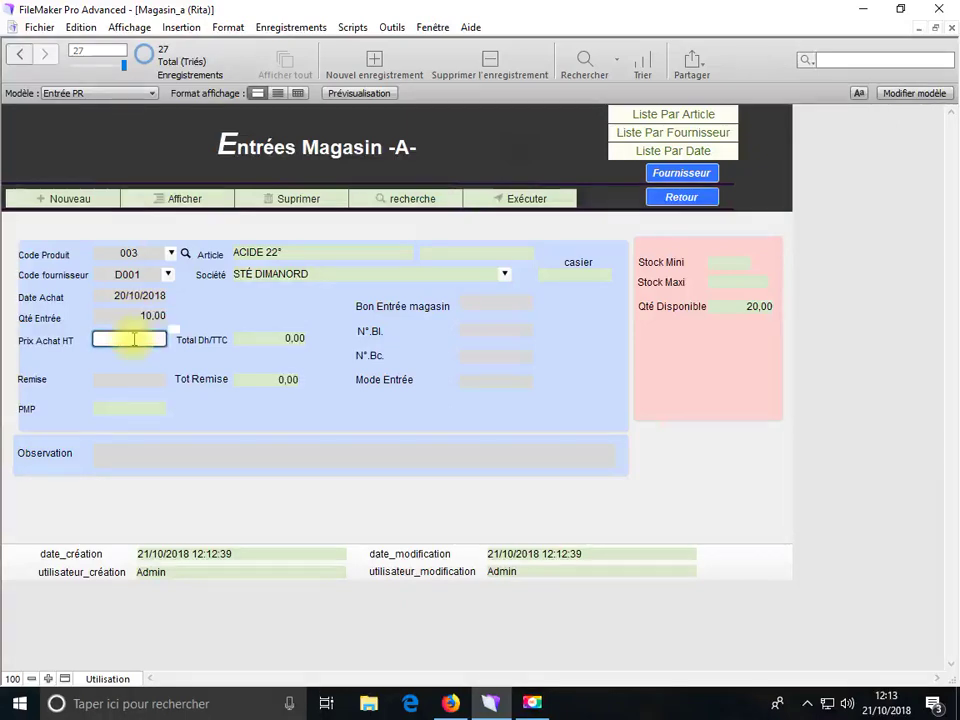
type("5")
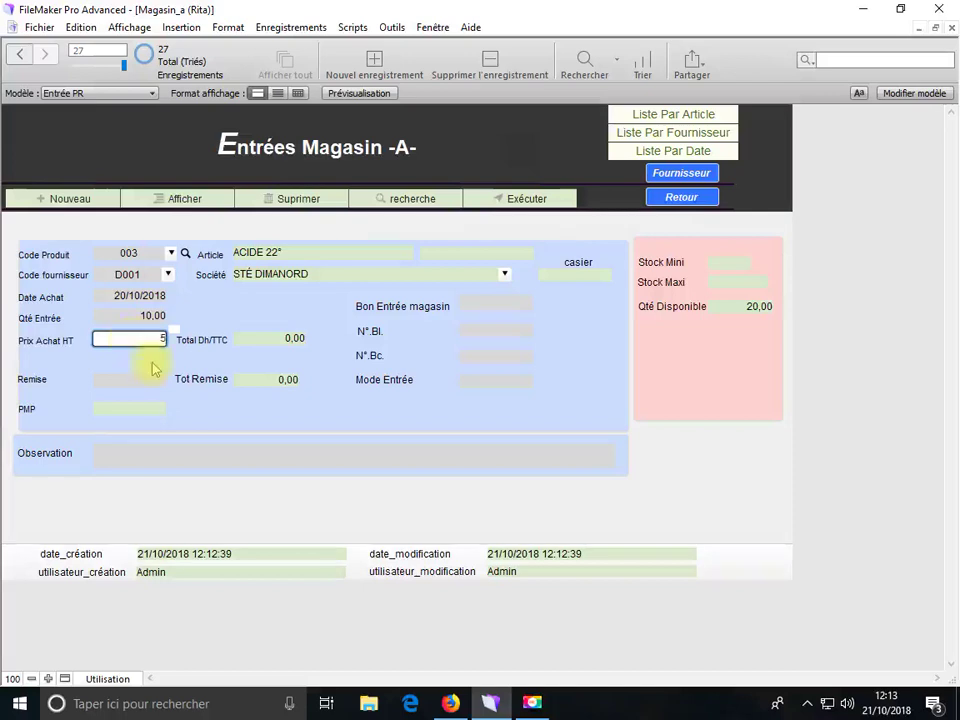
left_click(171, 413)
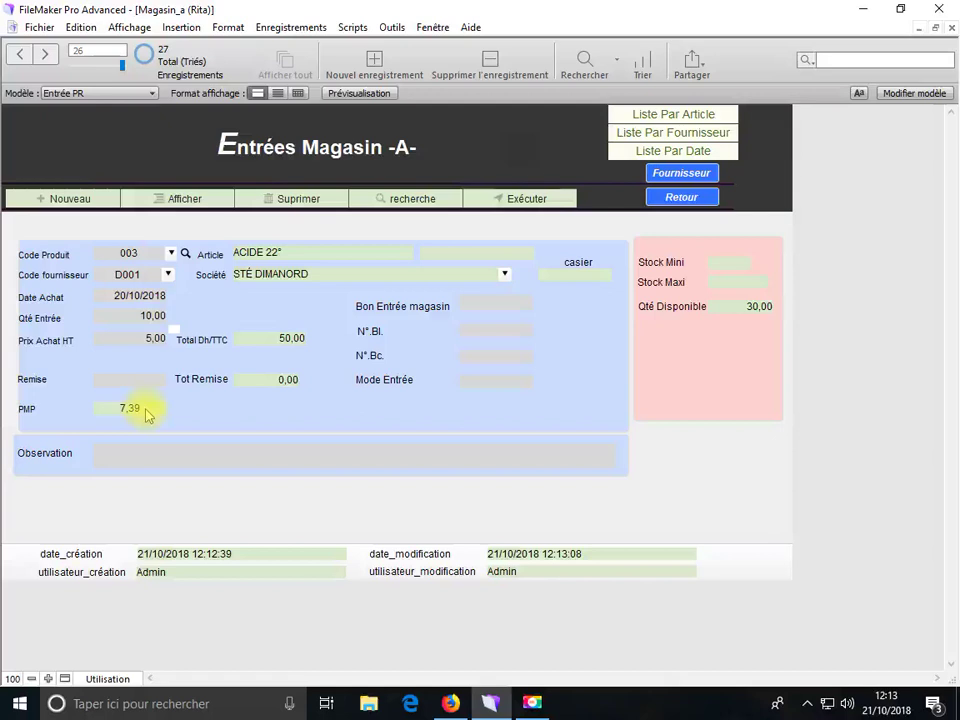
Step: Find all store entries with product code 003 ACIDE 22°
left_click(582, 62)
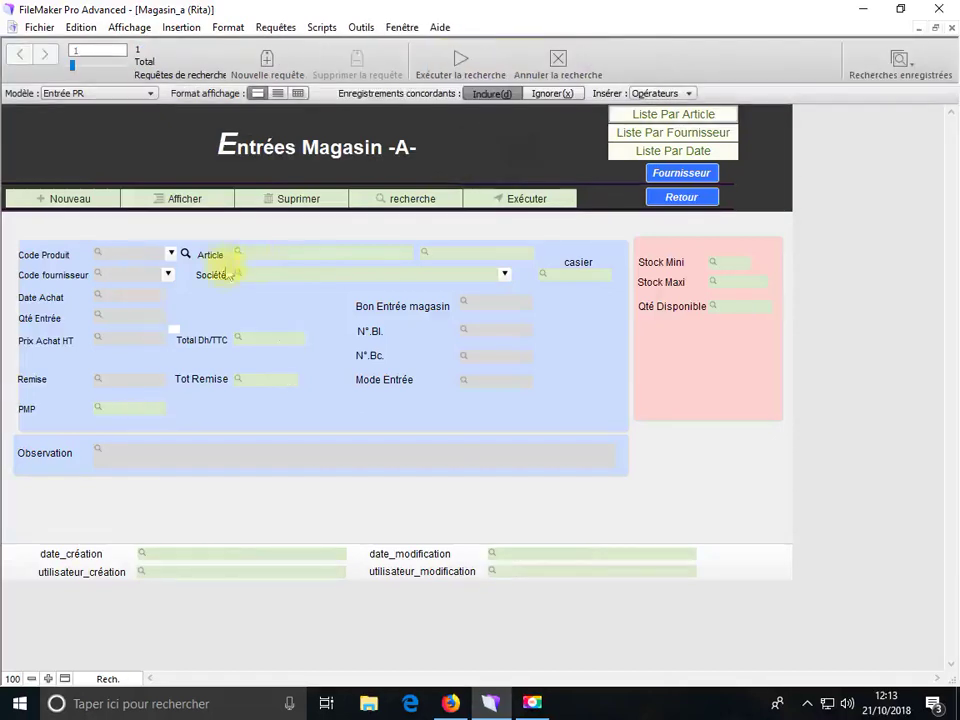
left_click(133, 254)
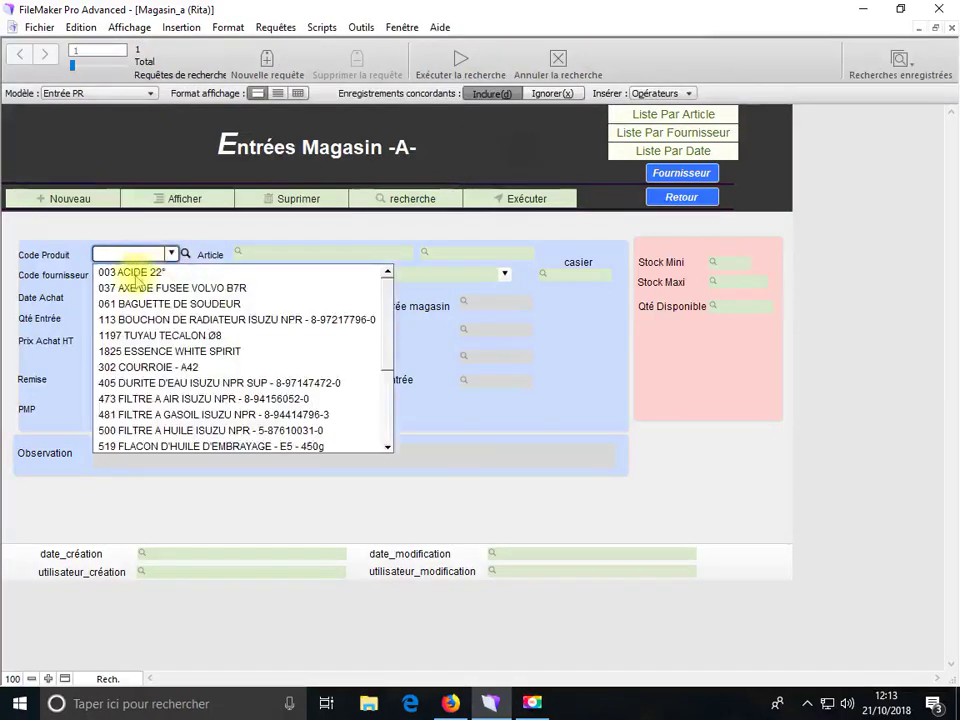
left_click(133, 272)
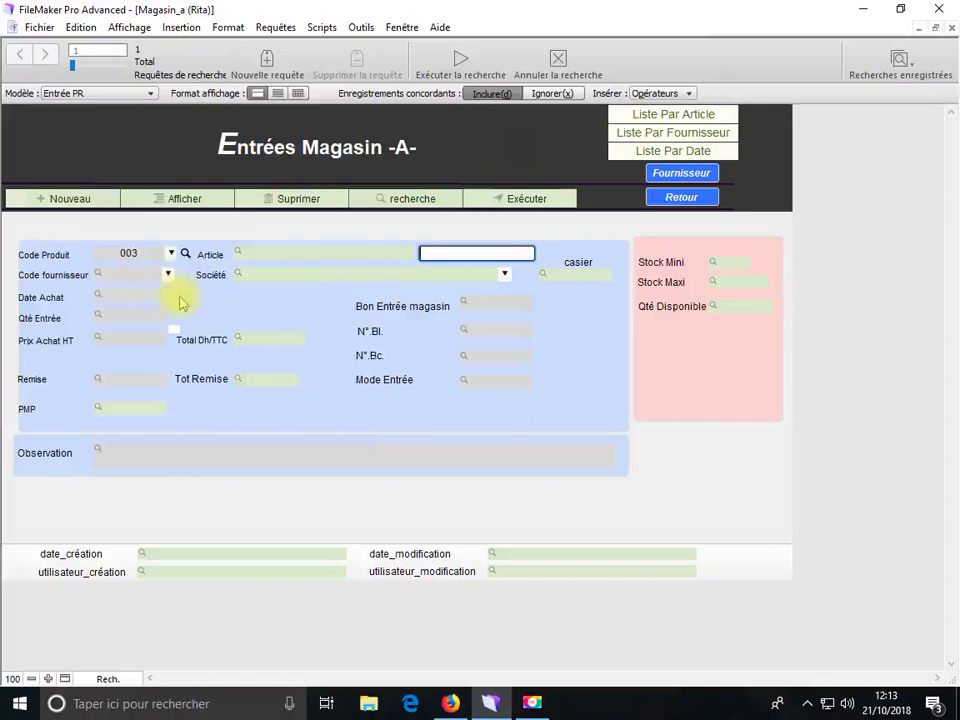
left_click(453, 57)
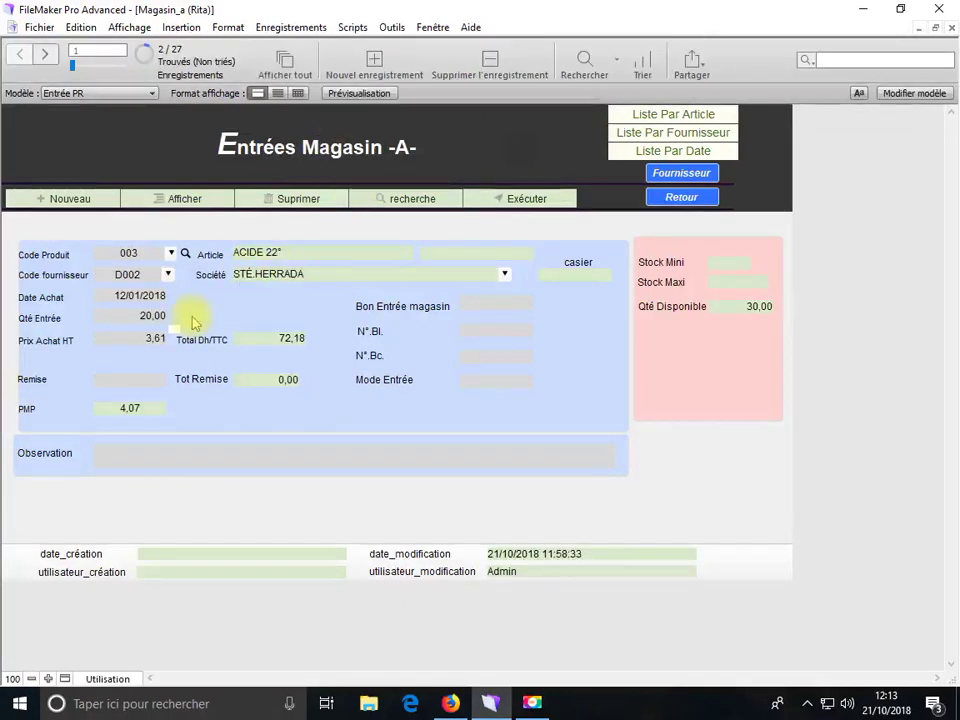
Step: Compare the quantities, purchase prices and PMP of the two found ACIDE 22° store entries
key("ctrl+Down")
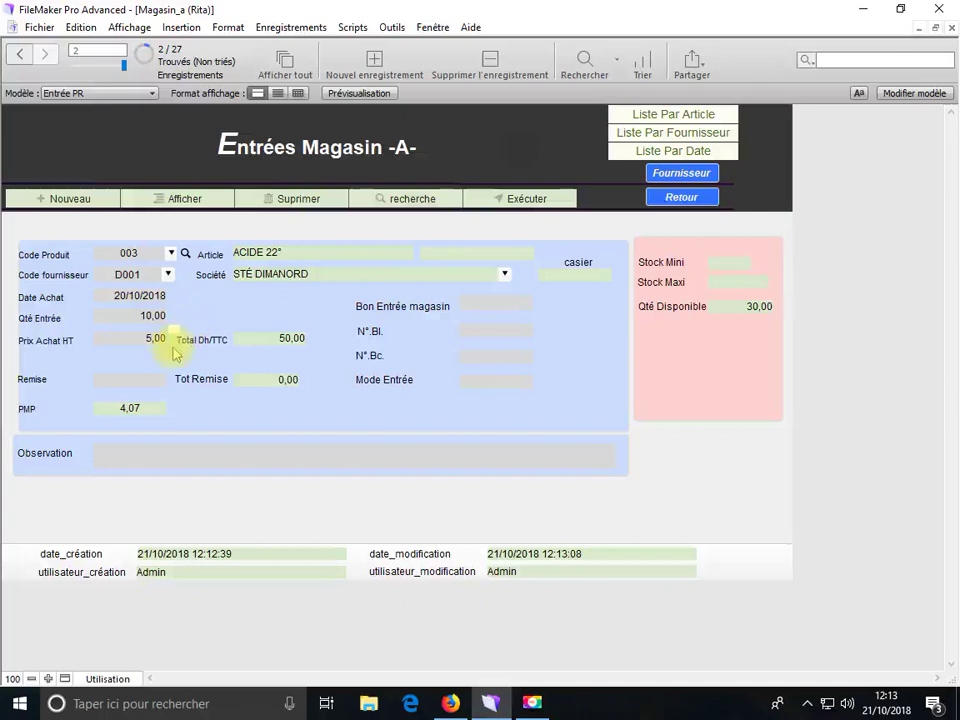
key("ctrl+Up")
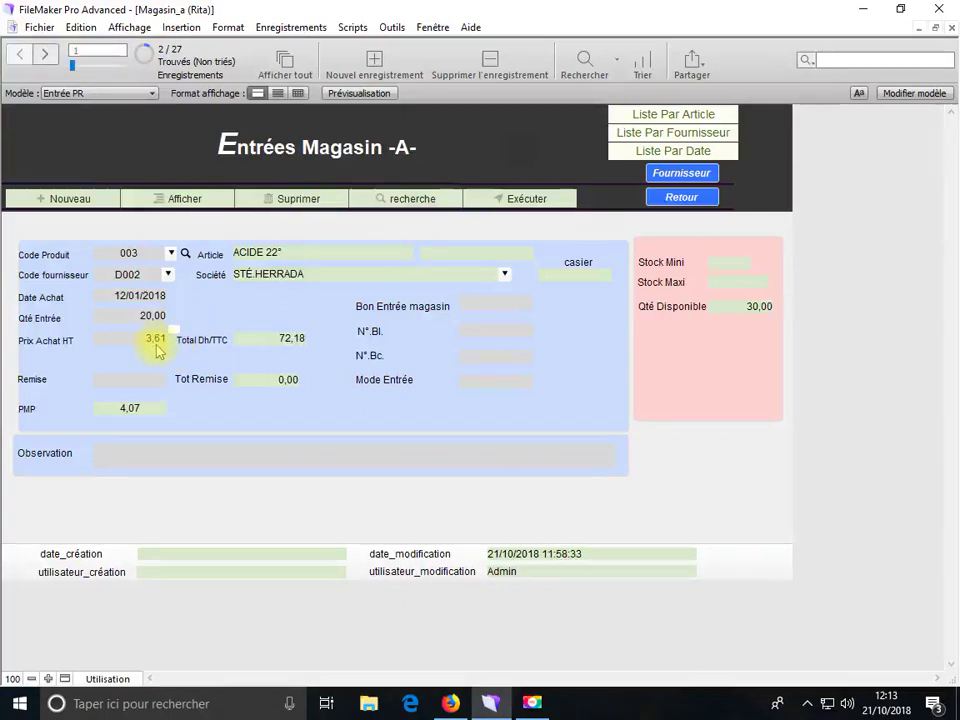
key("ctrl+Down")
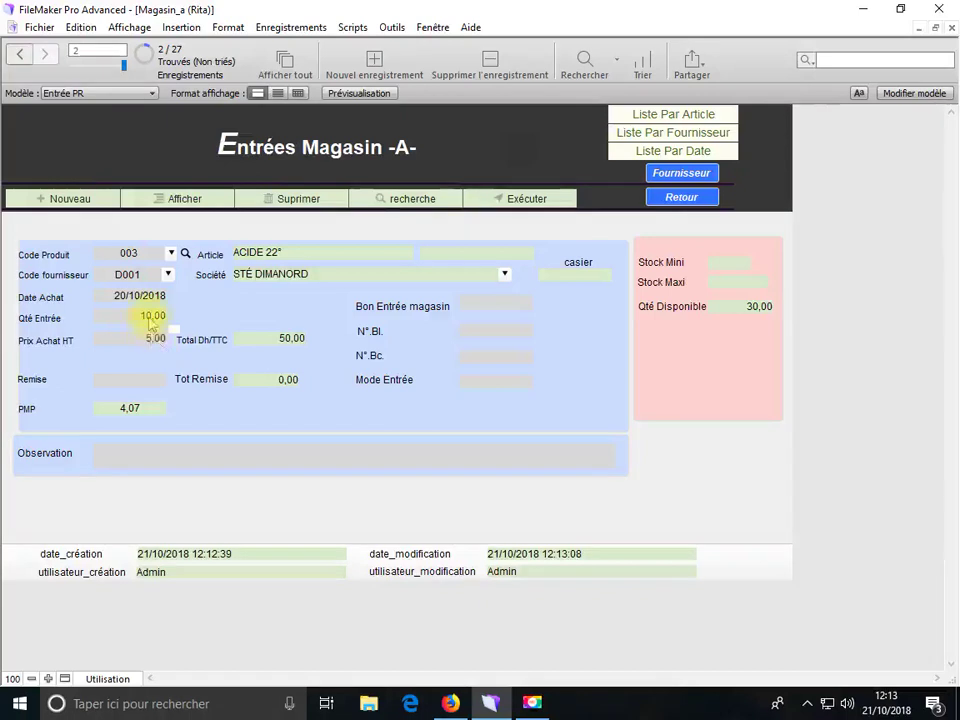
key("ctrl+Up")
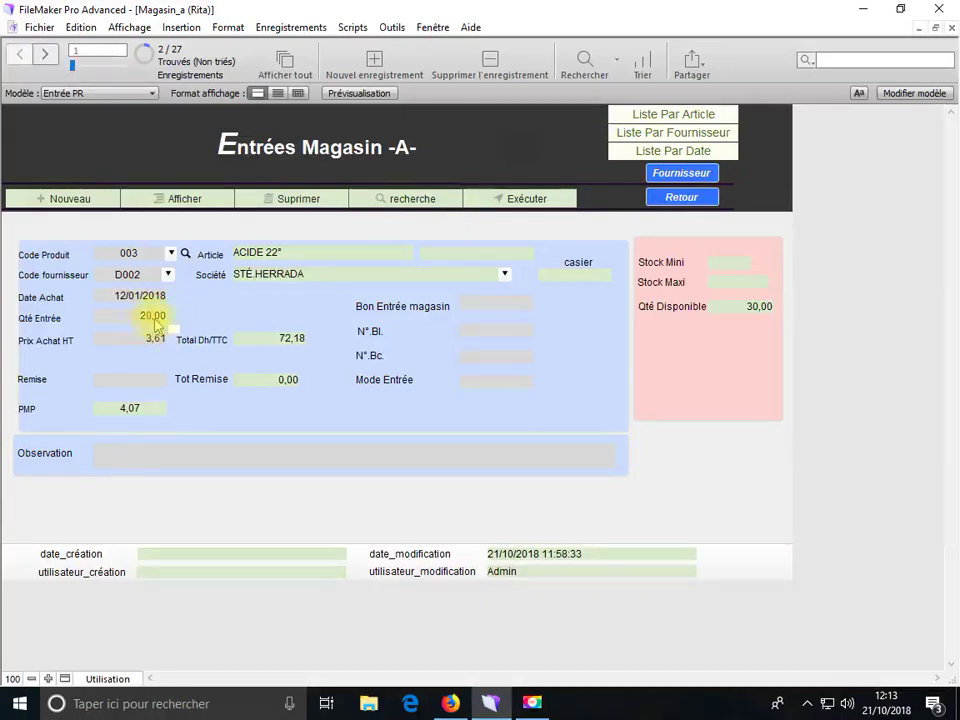
key("ctrl+Down")
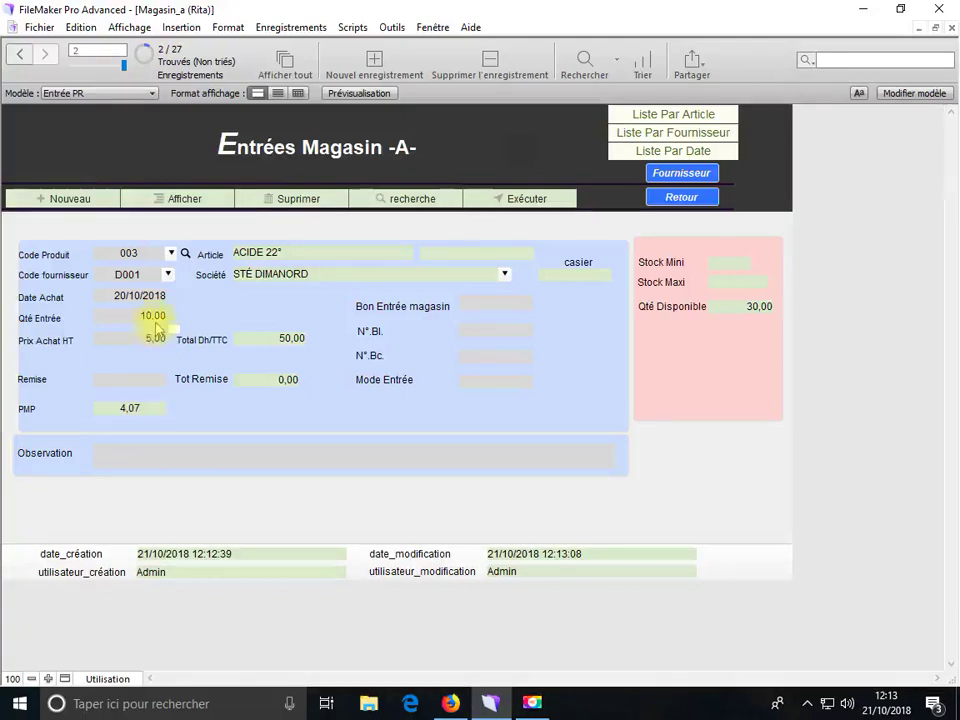
scroll(146, 365, "up", 1)
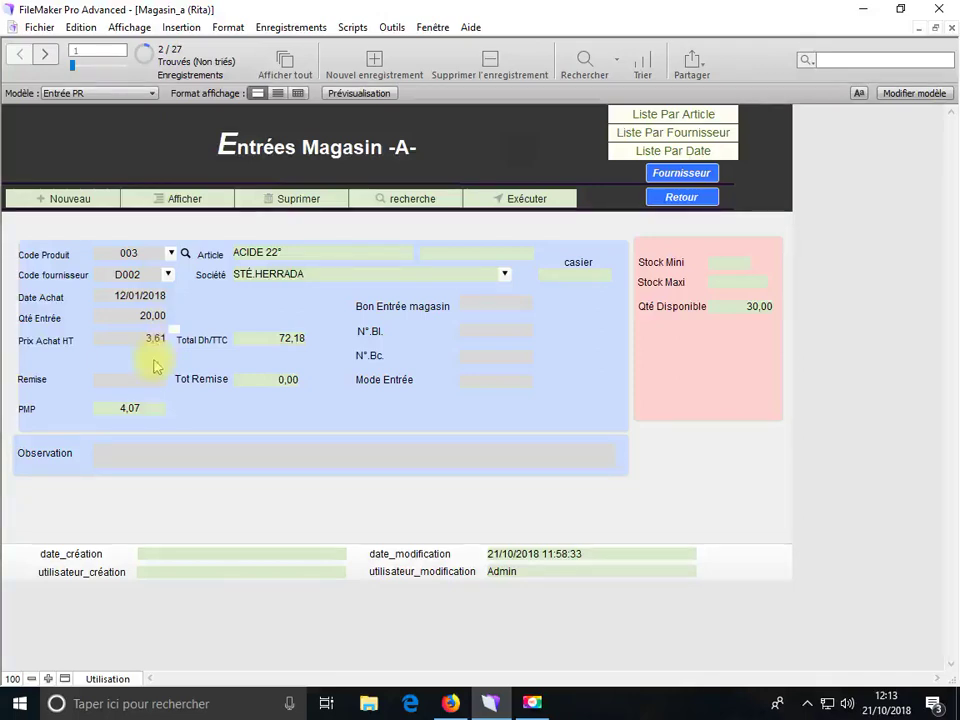
Step: Set the discount of the ACIDE 22° entry dated 20/10/2018 to 10 and save the record
left_click(150, 381)
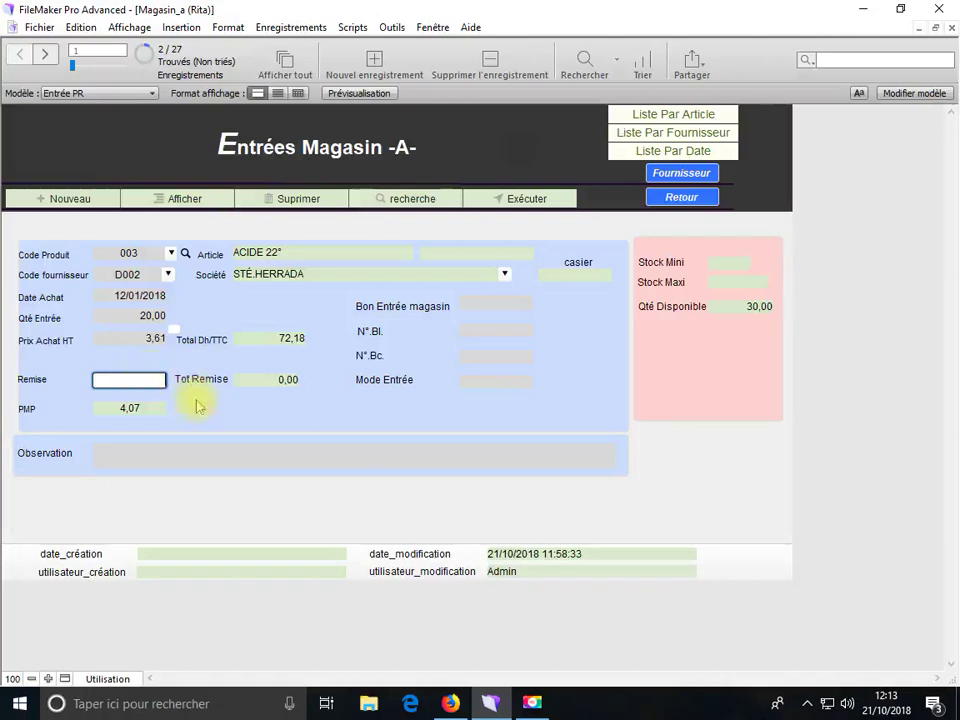
key("ctrl+Down")
left_click(143, 382)
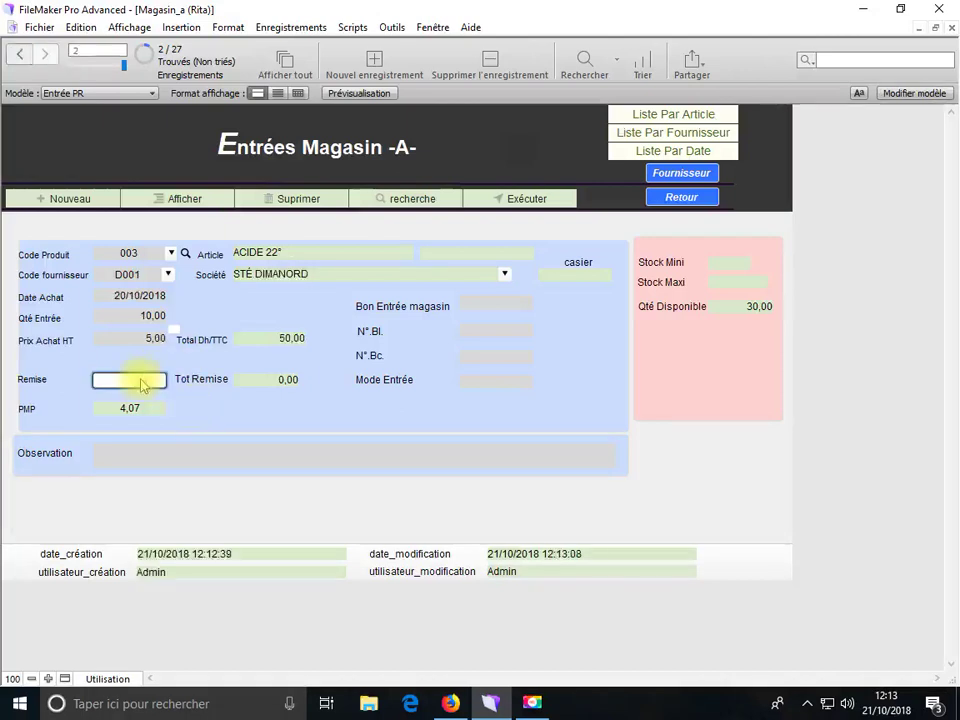
type("10")
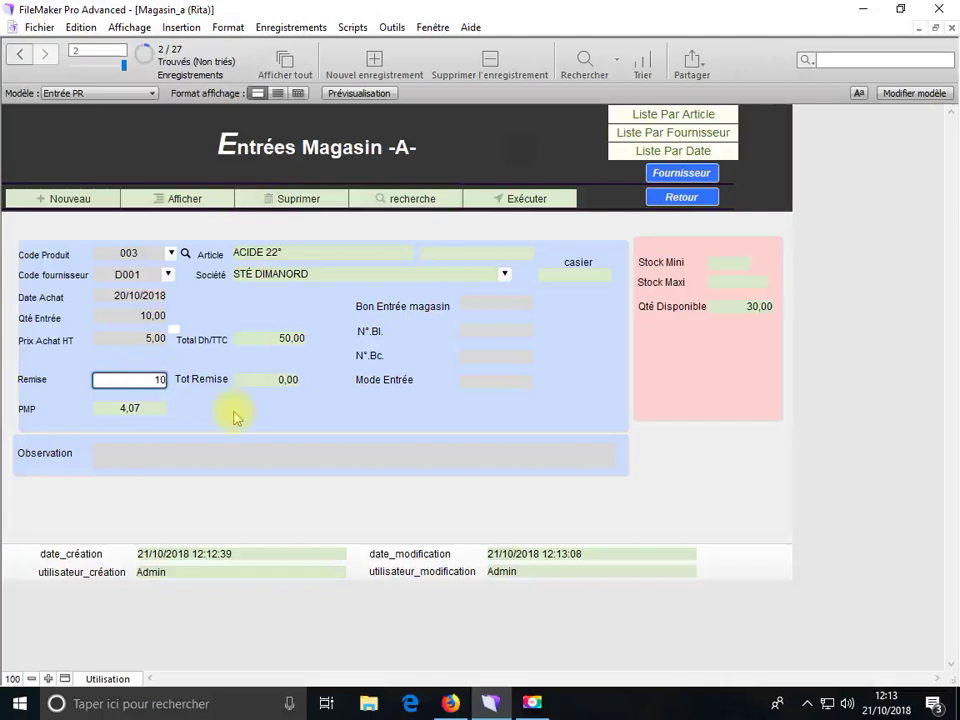
left_click(234, 415)
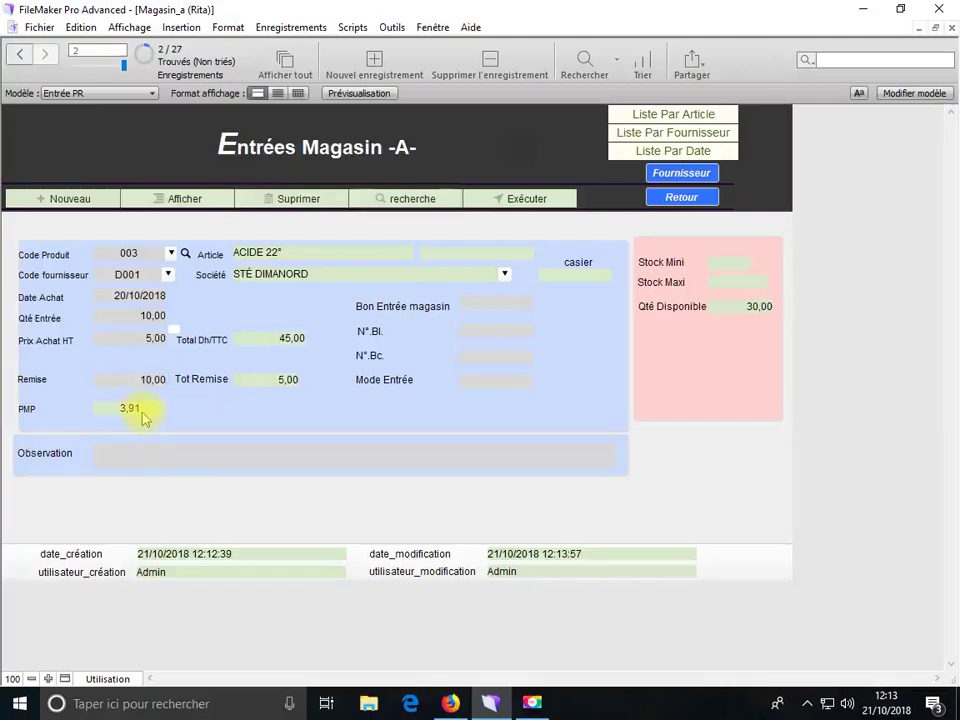
Step: Change the discount of the Sté Dimanord ACIDE 22° entry to 20 and save it
left_click_drag(140, 382, 201, 388)
type("20")
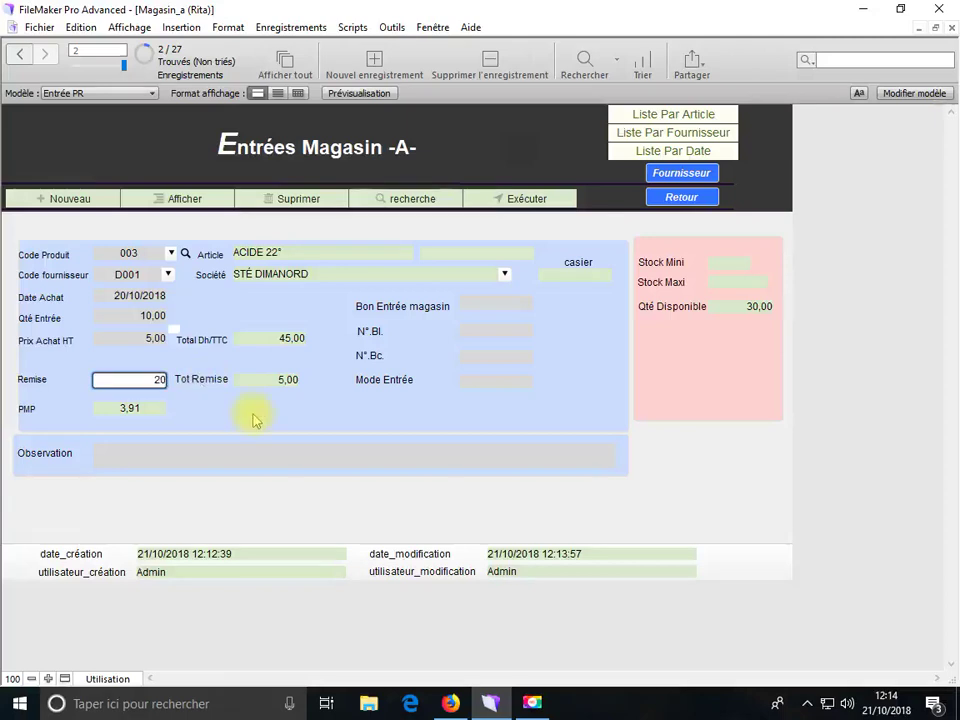
left_click(197, 420)
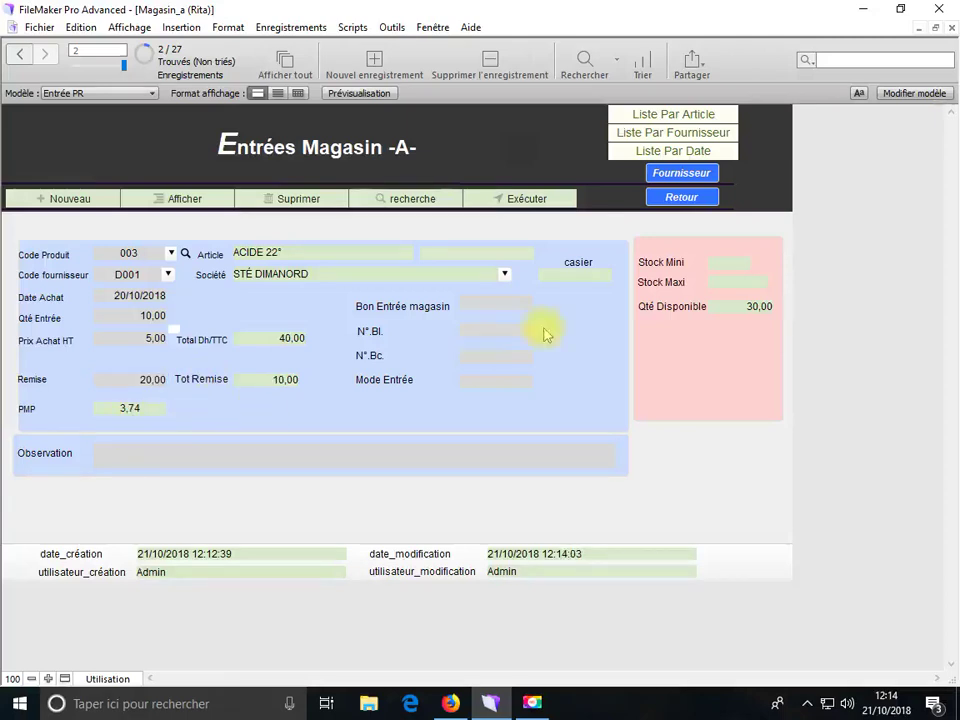
Step: Set the minimum stock of ACIDE 22° to 20 and its maximum stock to 50
left_click(728, 264)
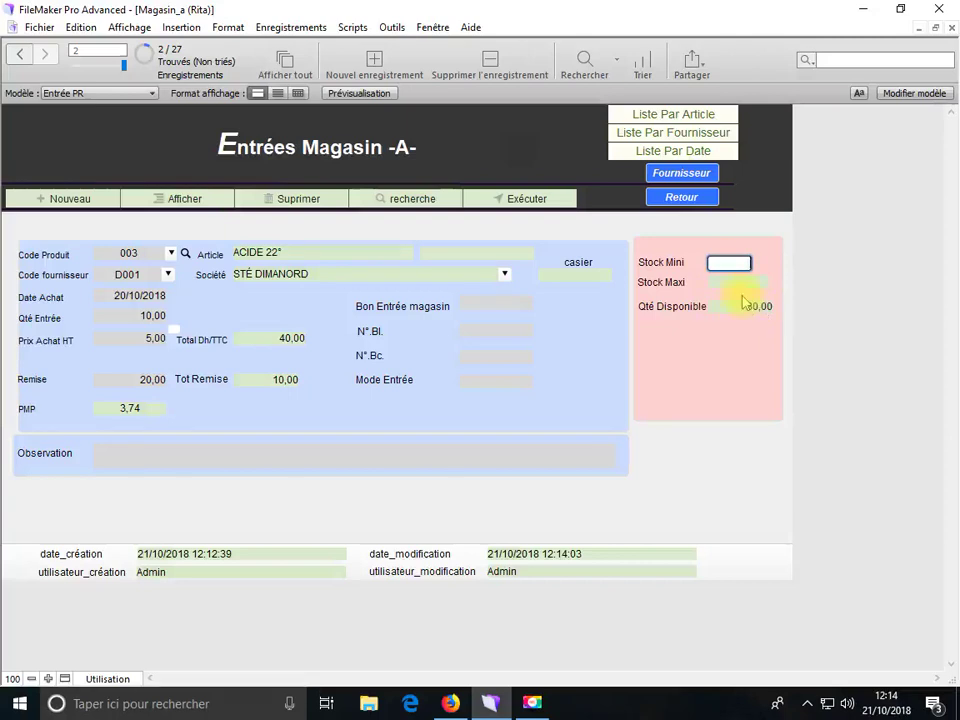
type("20")
left_click(740, 283)
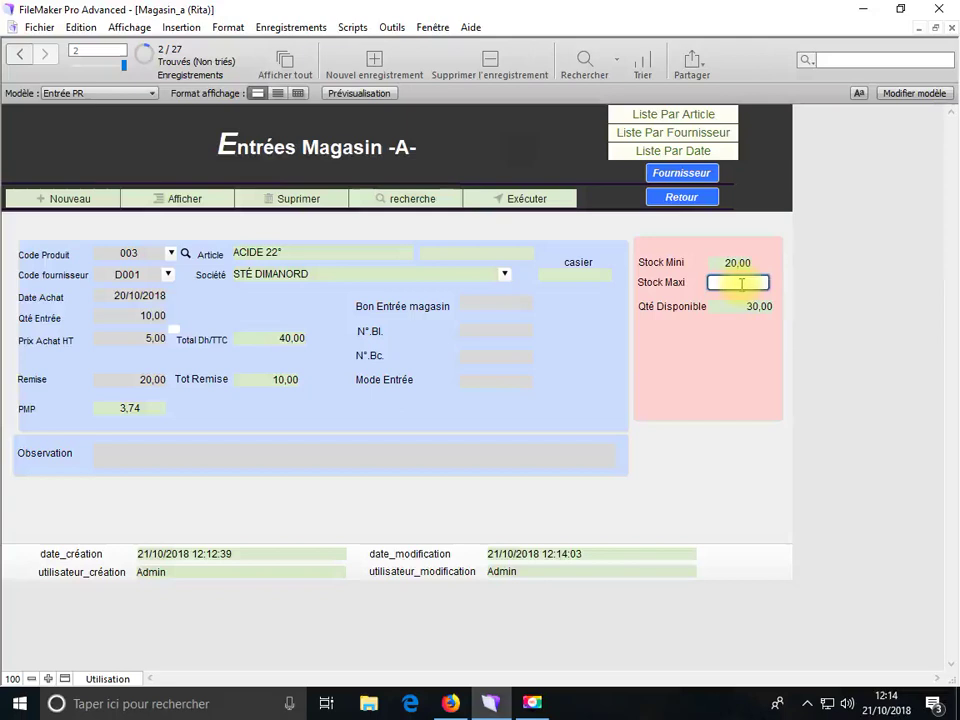
type("50")
left_click(734, 345)
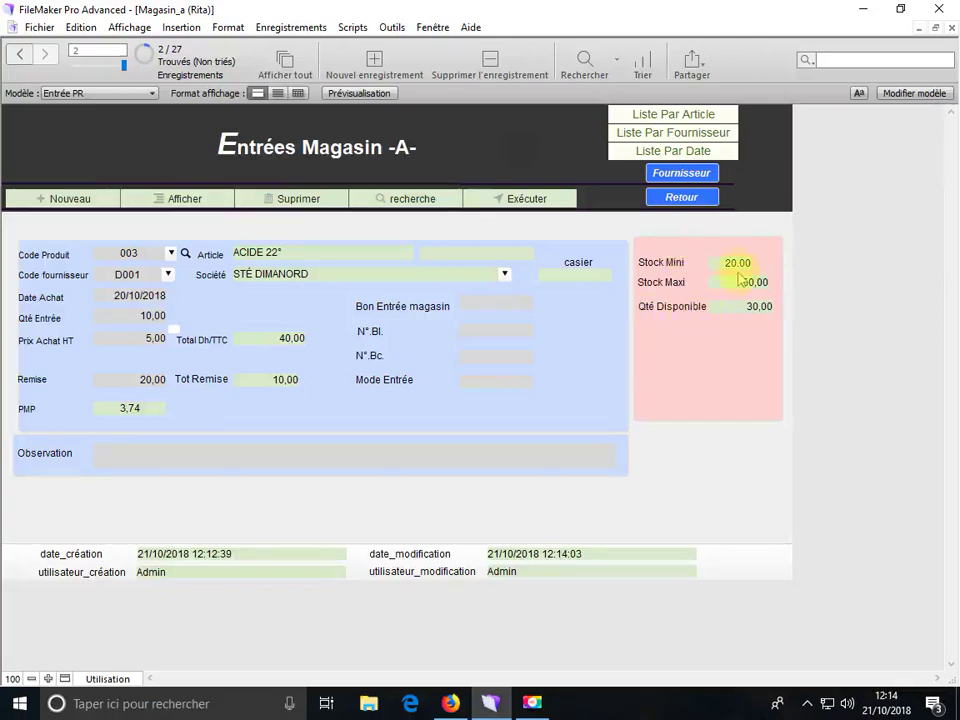
Step: View all store entries in the list by article, sorted into article groups, and return to the entry form
left_click(673, 115)
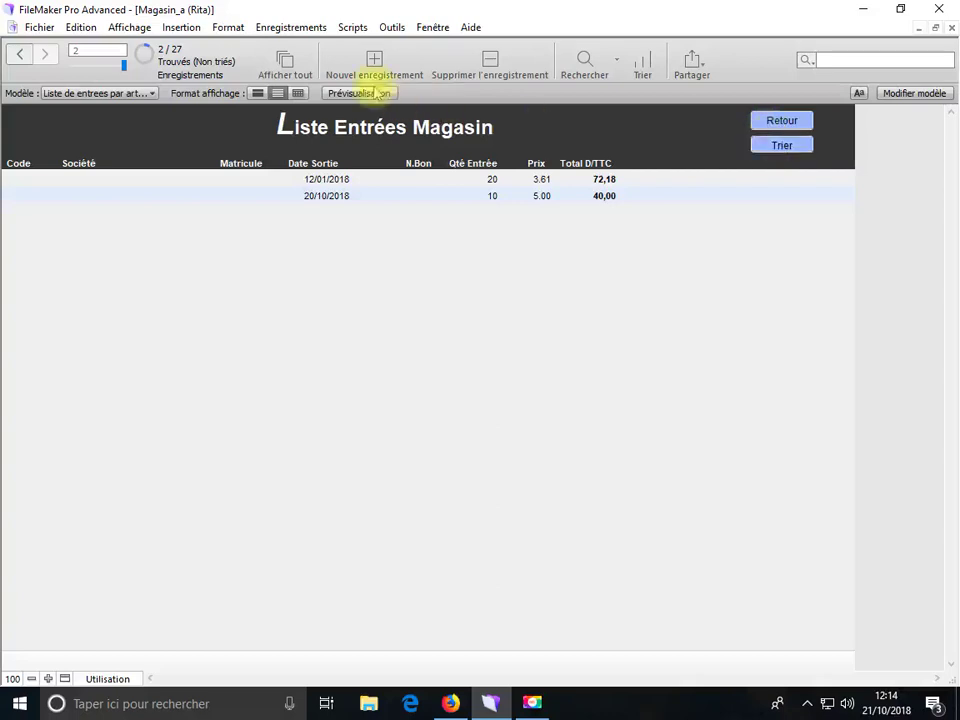
left_click(278, 62)
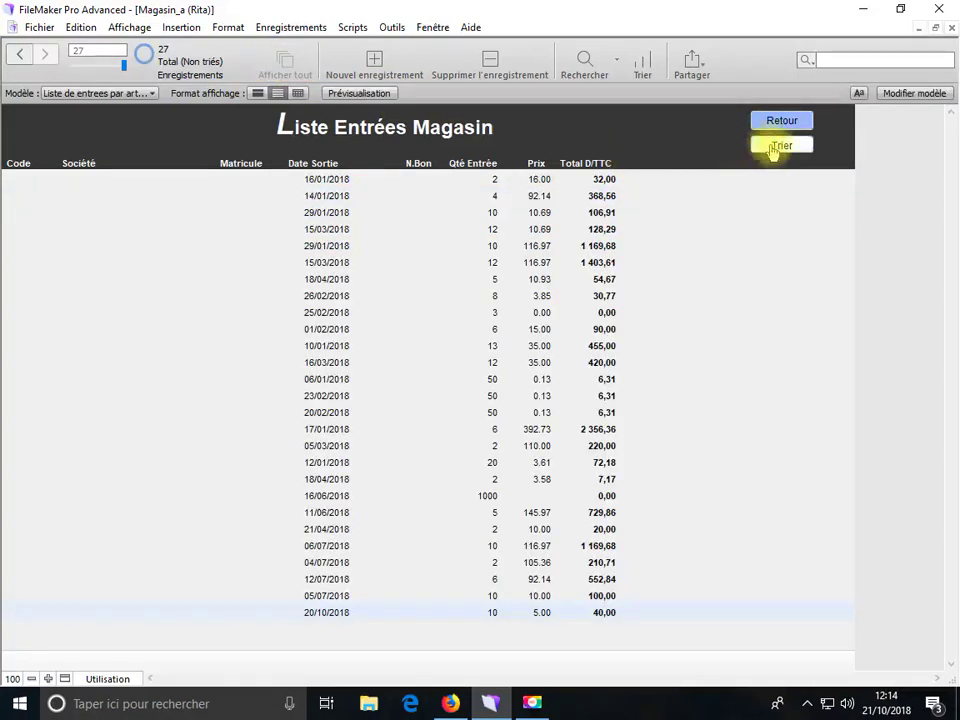
left_click(778, 147)
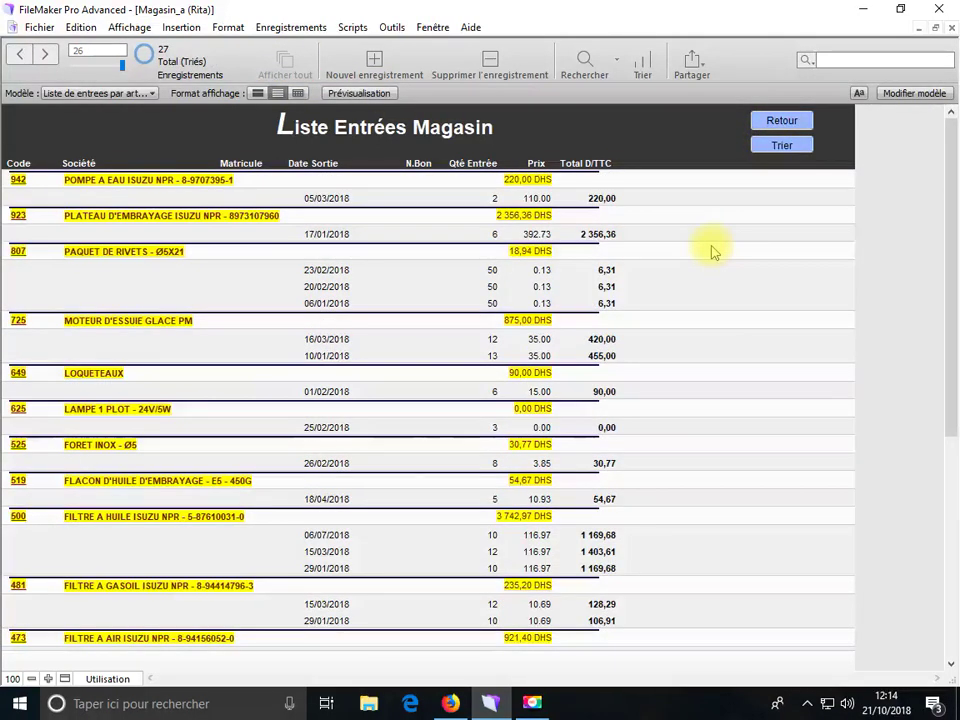
left_click(775, 128)
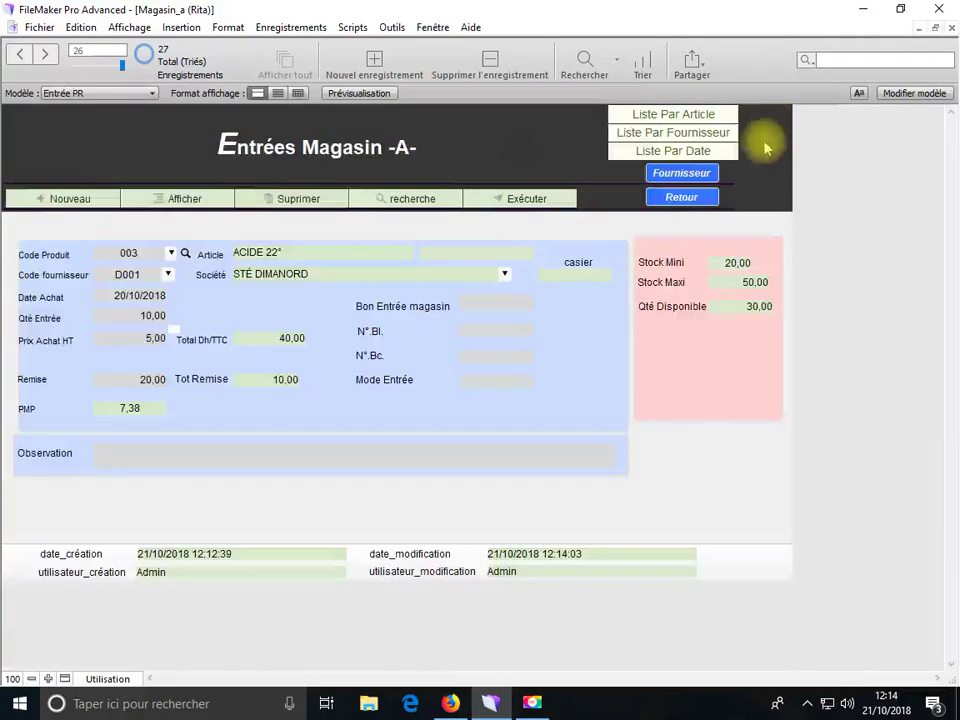
Step: Review the store entries list by supplier, sorted into supplier groups, and return to the entry form
left_click(678, 133)
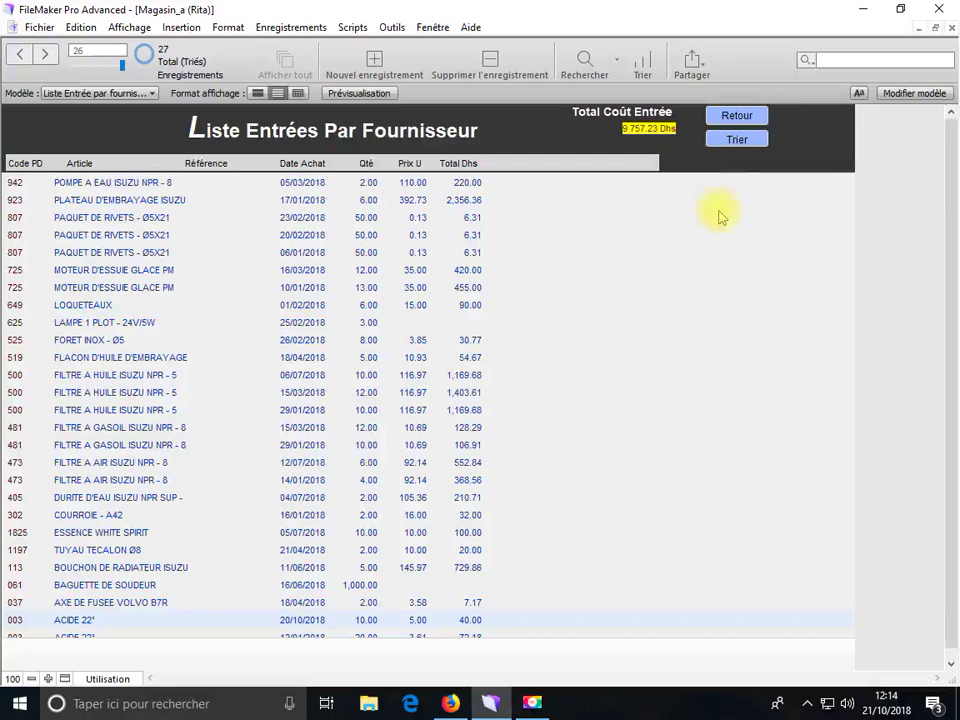
left_click(736, 141)
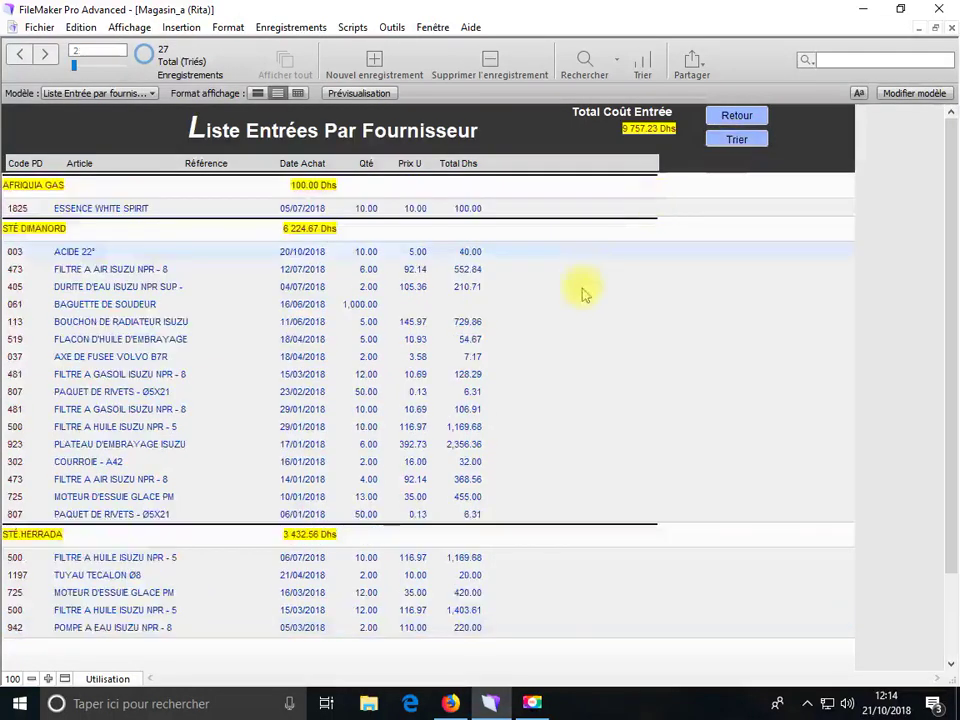
scroll(452, 329, "down", 2)
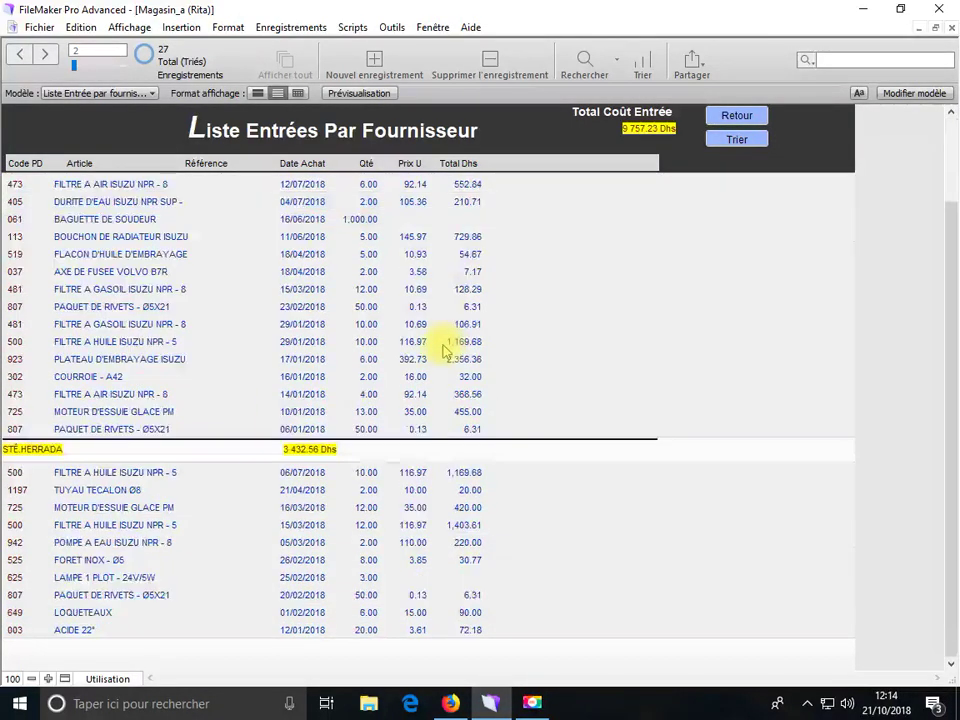
scroll(441, 354, "up", 2)
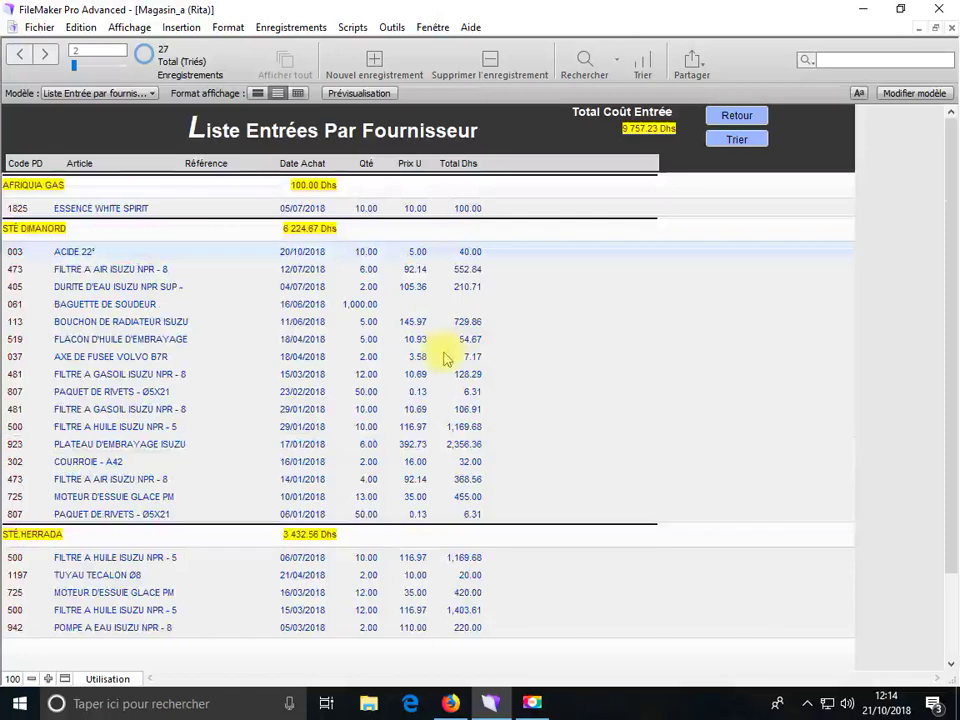
left_click(747, 124)
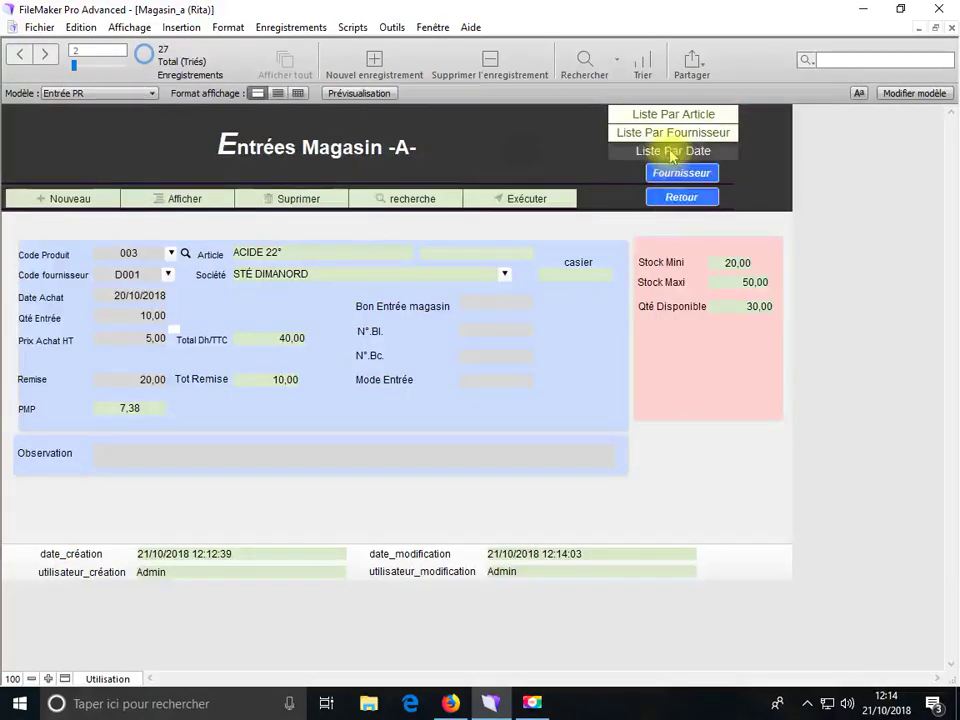
Step: Review the store entries list by date, sorted into date groups, and return to the entry form
left_click(672, 151)
left_click(733, 141)
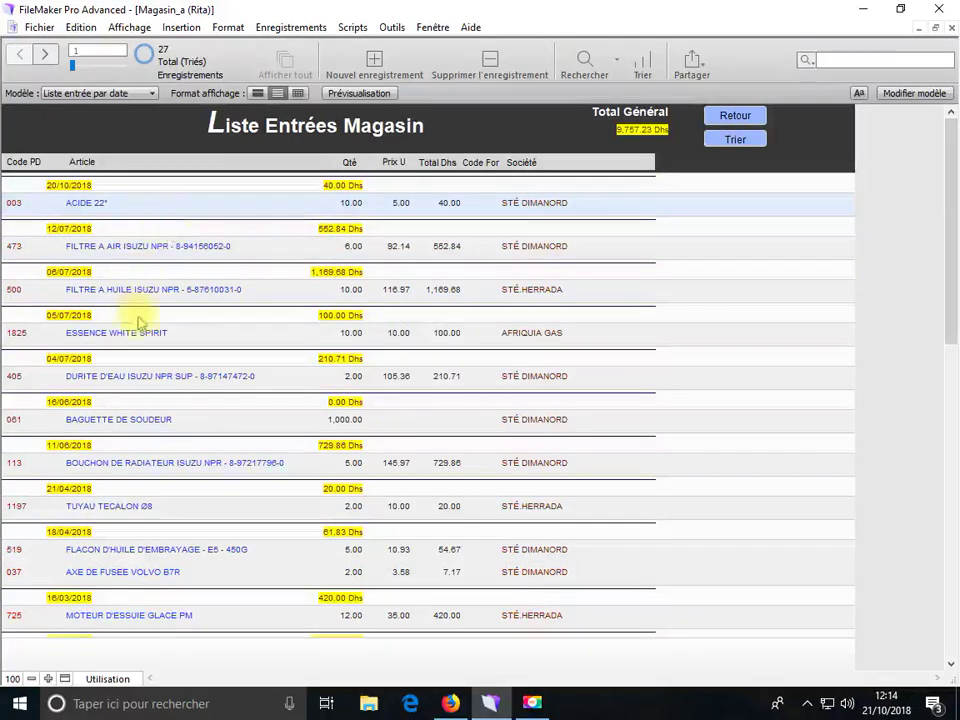
scroll(140, 320, "down", 8)
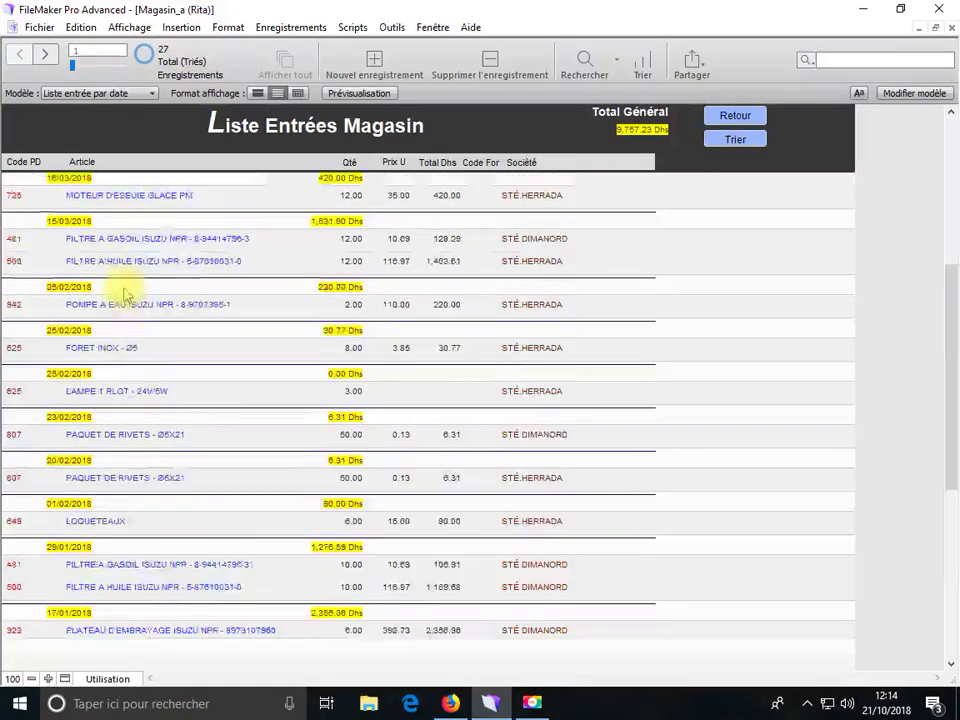
scroll(125, 295, "up", 3)
left_click(113, 236)
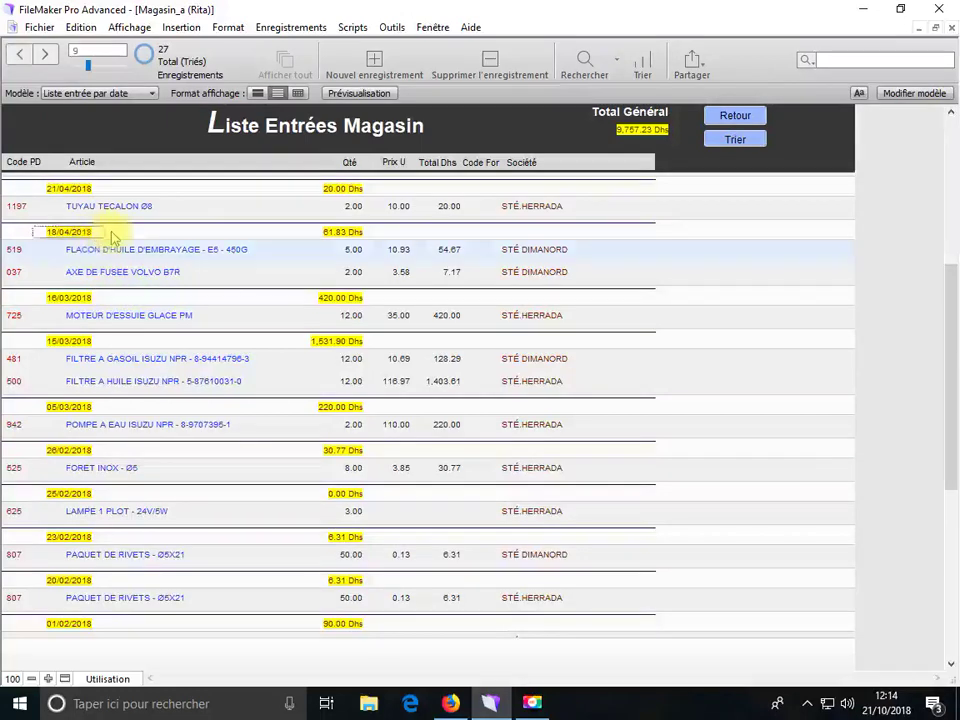
scroll(160, 360, "down", 6)
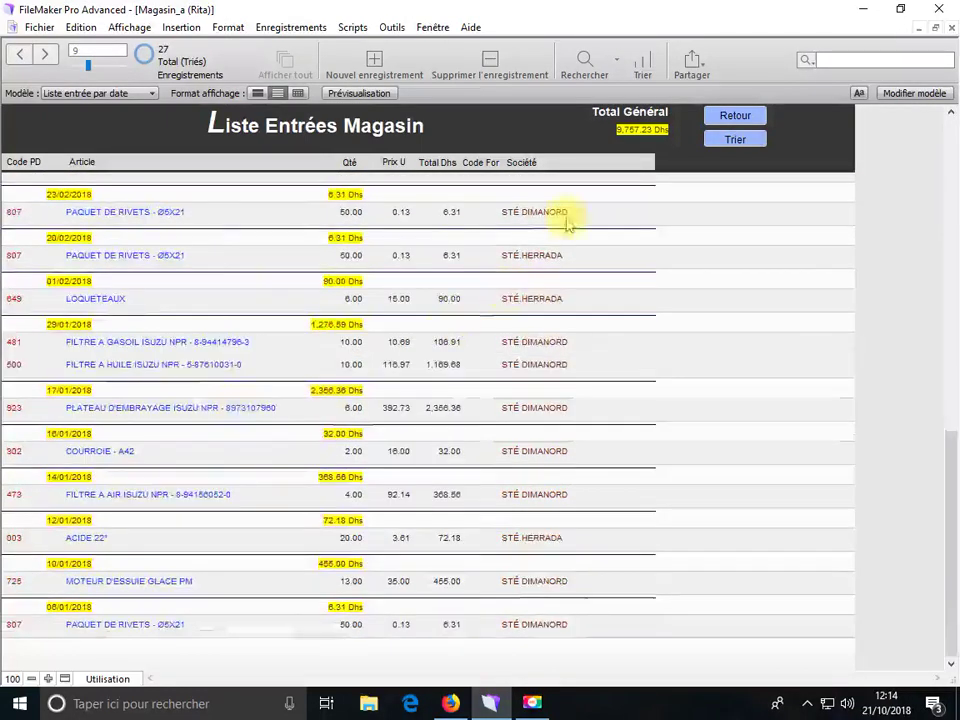
left_click(735, 115)
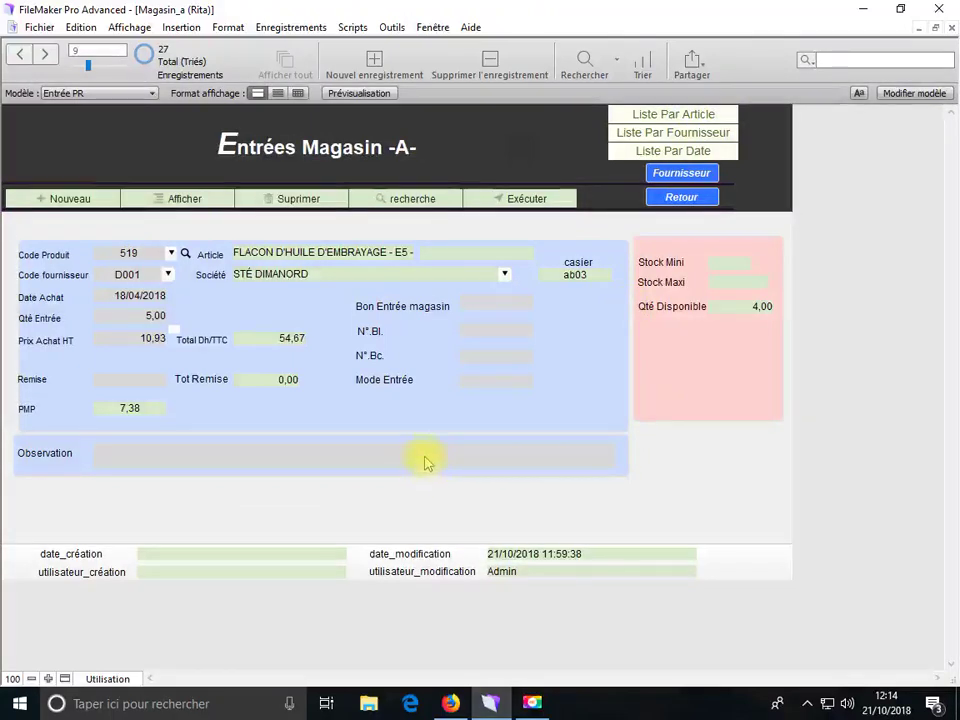
Step: Open the Sorties Magasin form and set the type of the MOTEUR D'ESSUIE GLACE PM issue to Entretien
left_click(670, 197)
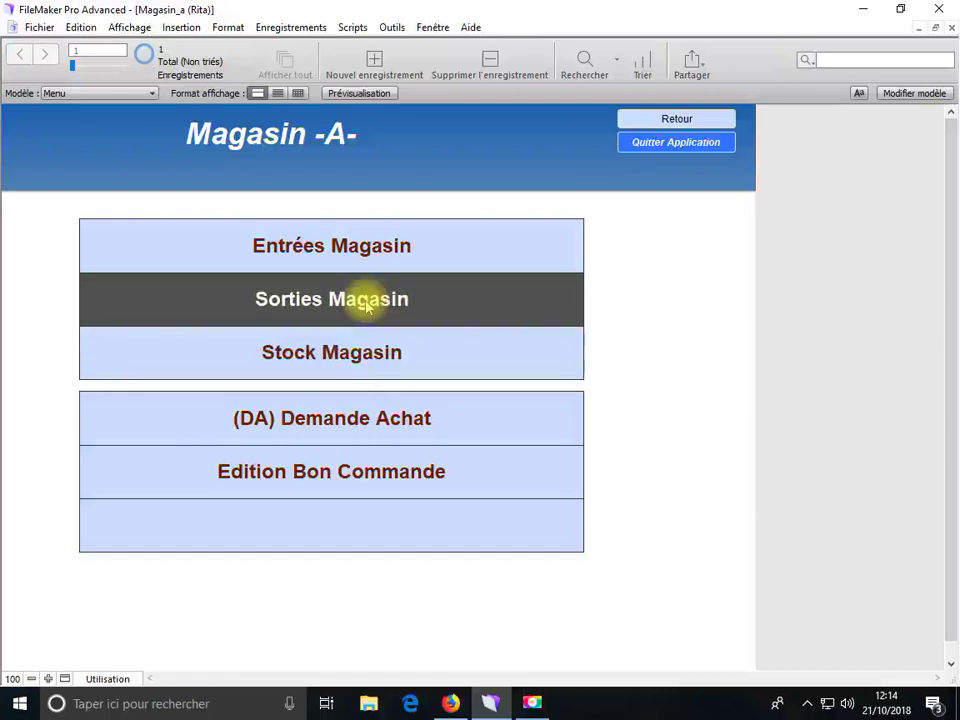
left_click(370, 300)
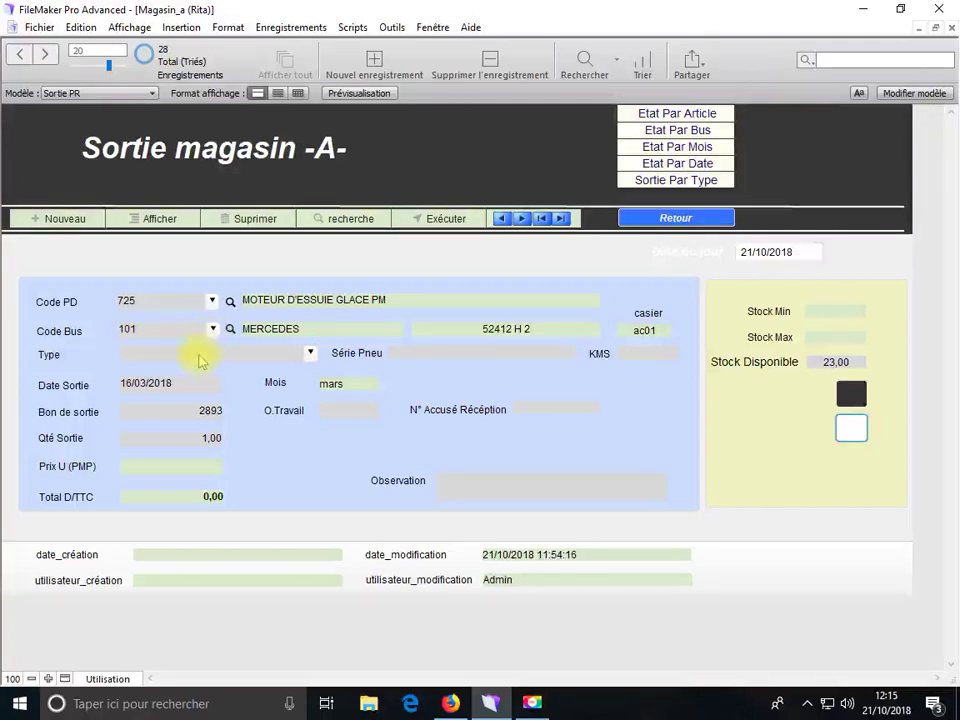
left_click(312, 353)
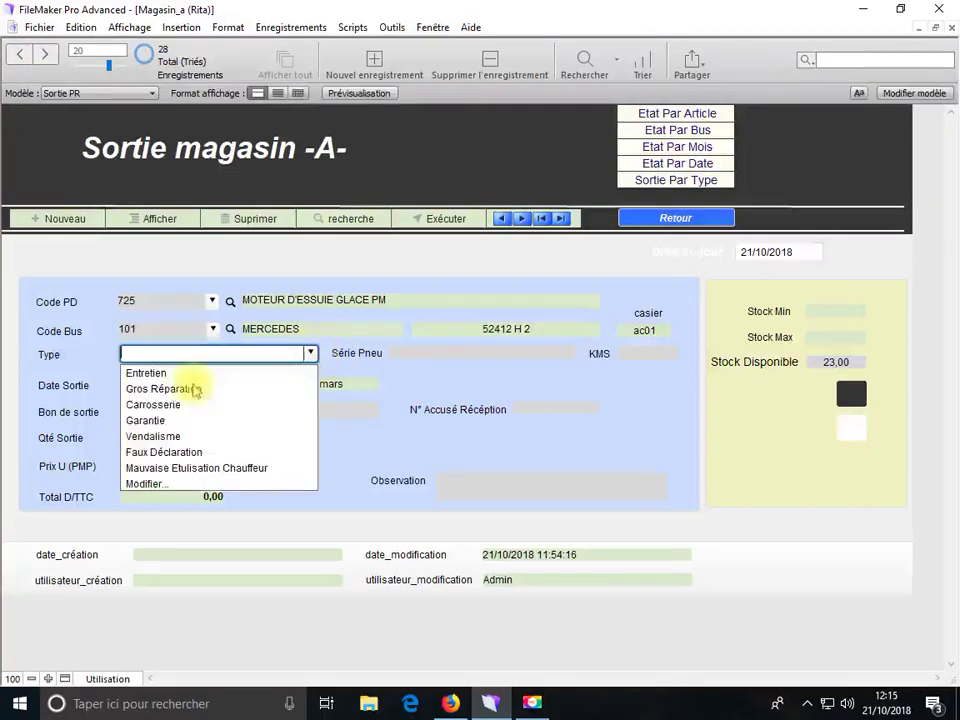
left_click(172, 373)
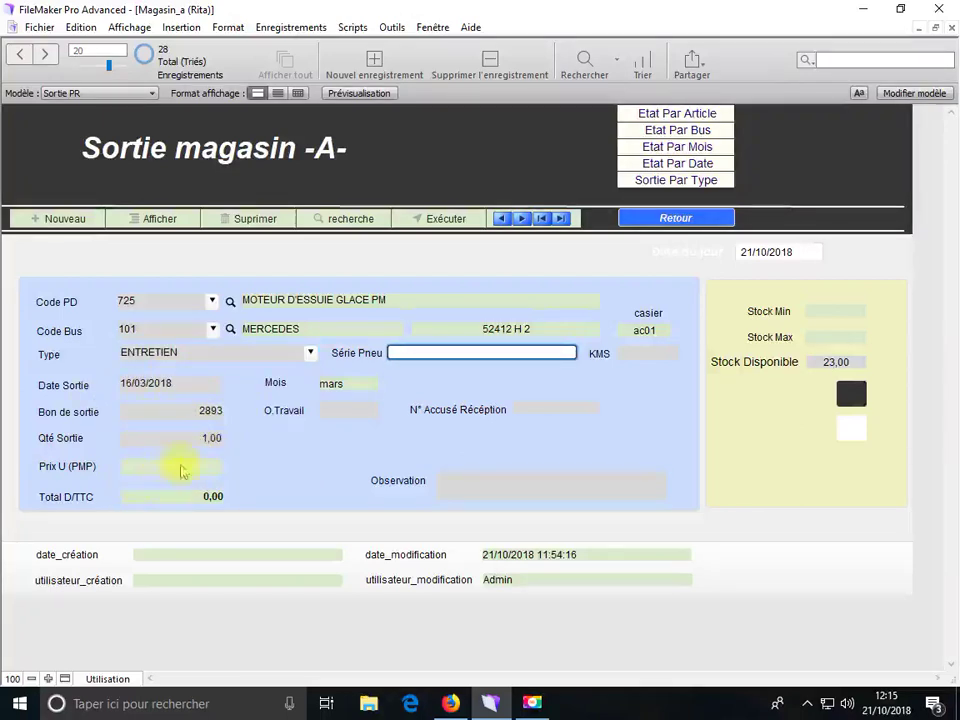
Step: Set the issue's unit price (PMP) to 35, save it and open the Série Pneu field for editing
left_click(212, 468)
type("35")
left_click(255, 471)
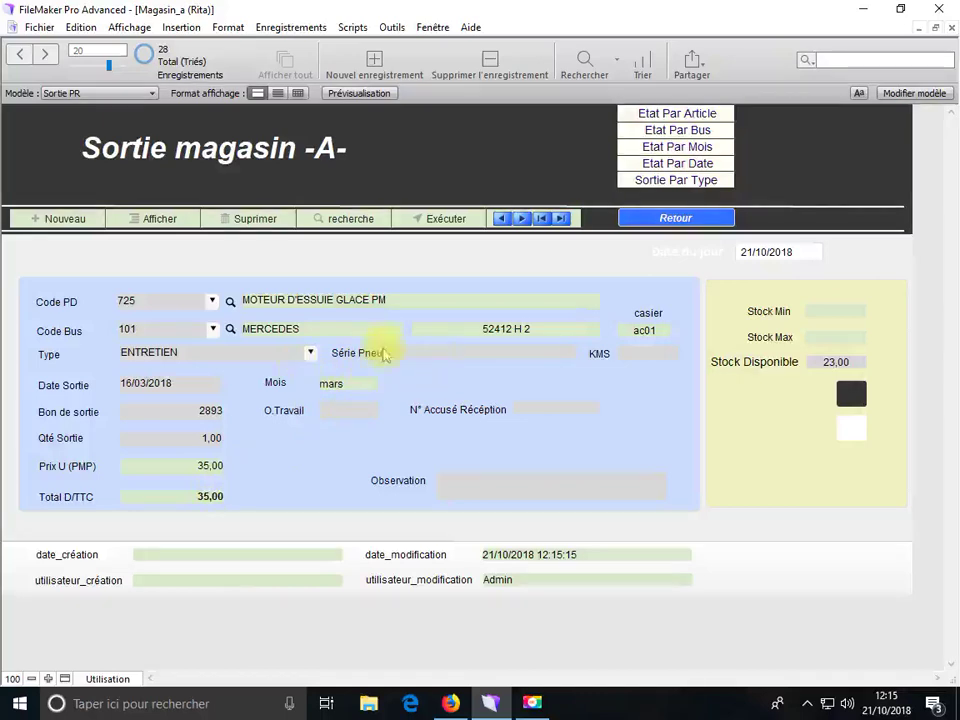
left_click(450, 352)
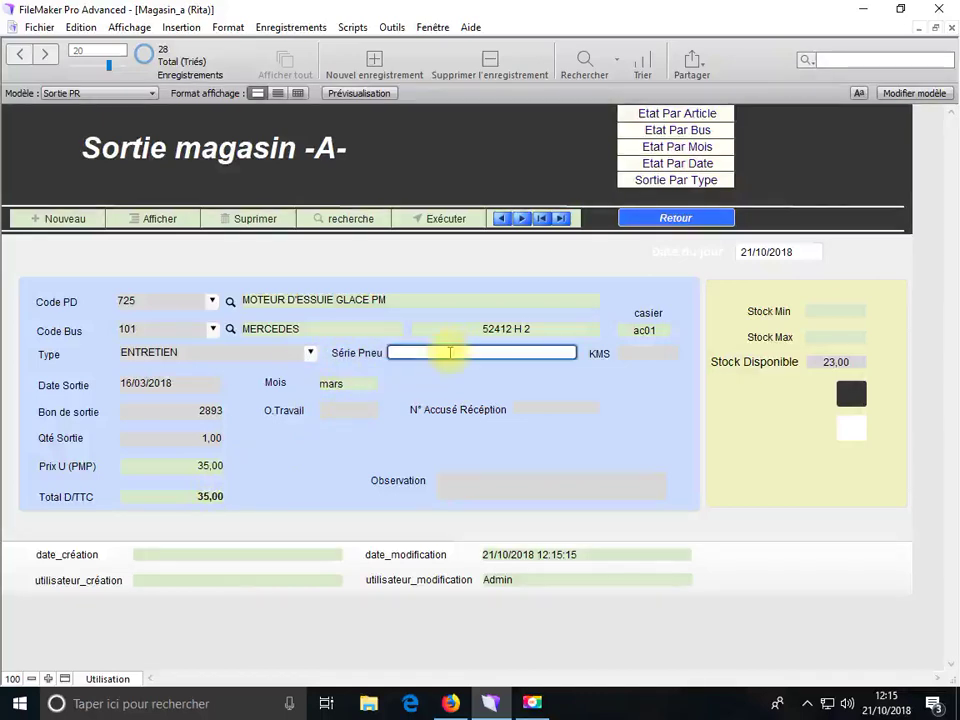
Step: Fill in the MOTEUR D'ESSUIE GLACE PM issue with Série Pneu 1232132, KMS 12 321 and O.Travail 100
type("1232132")
left_click(629, 352)
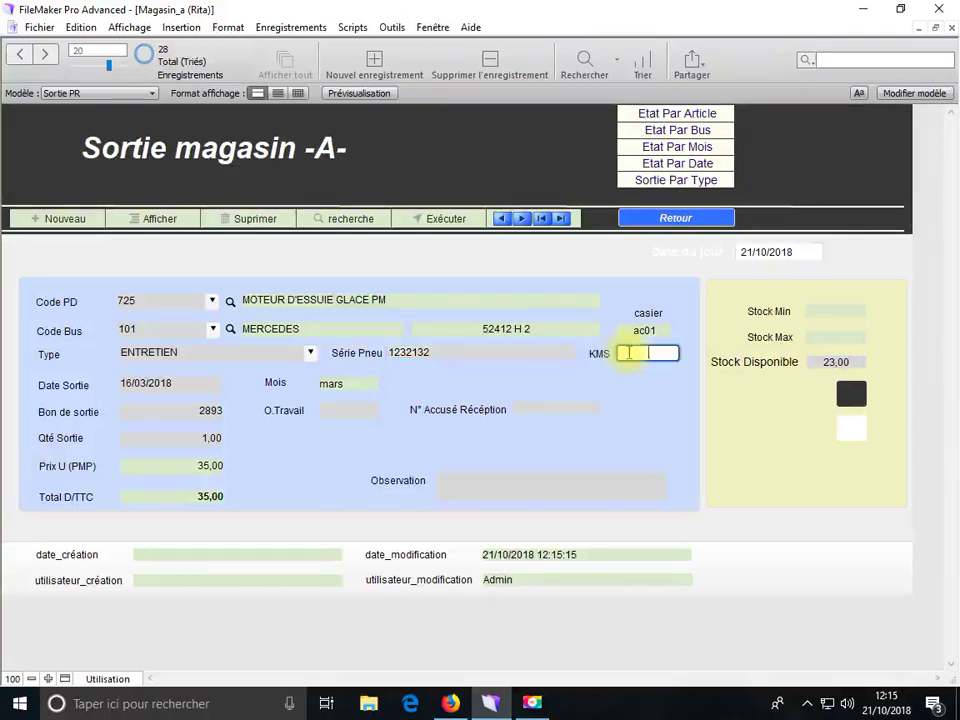
type("12 321")
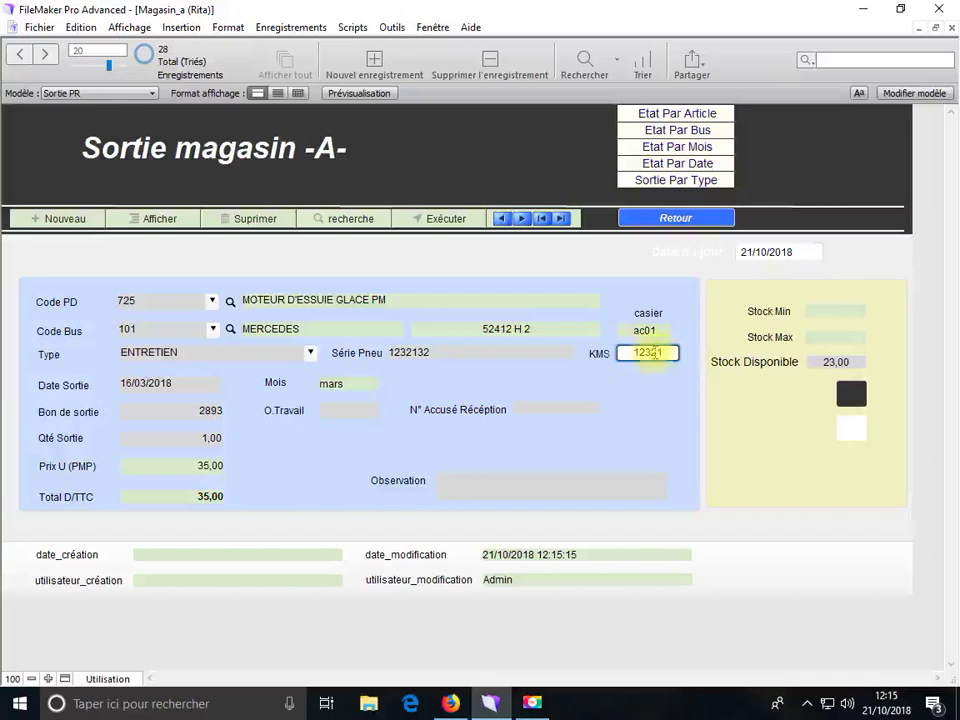
left_click(437, 381)
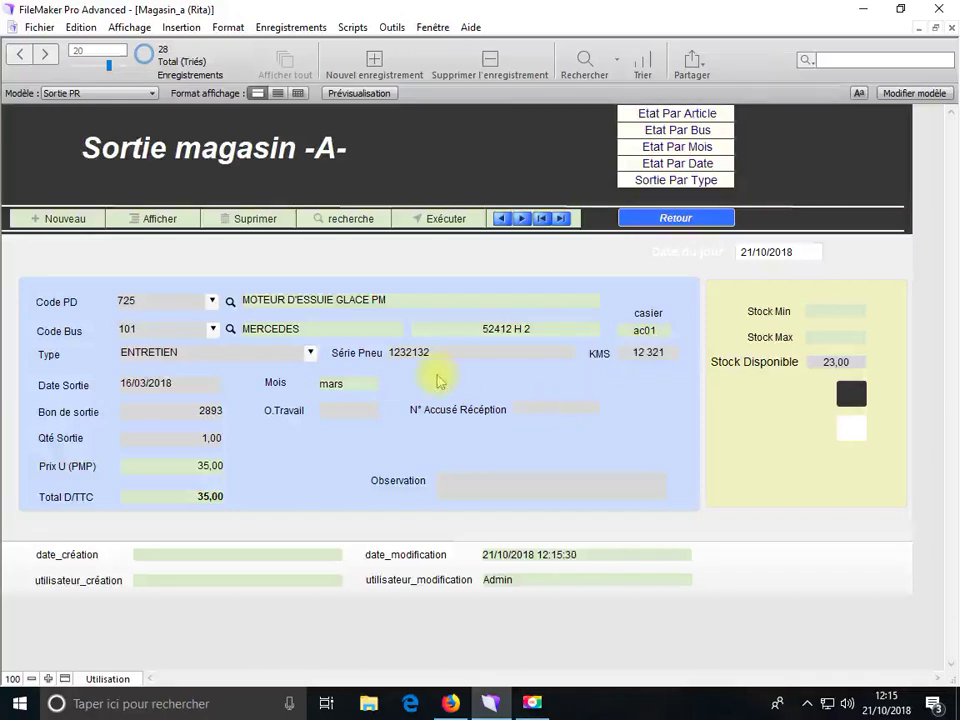
left_click(351, 412)
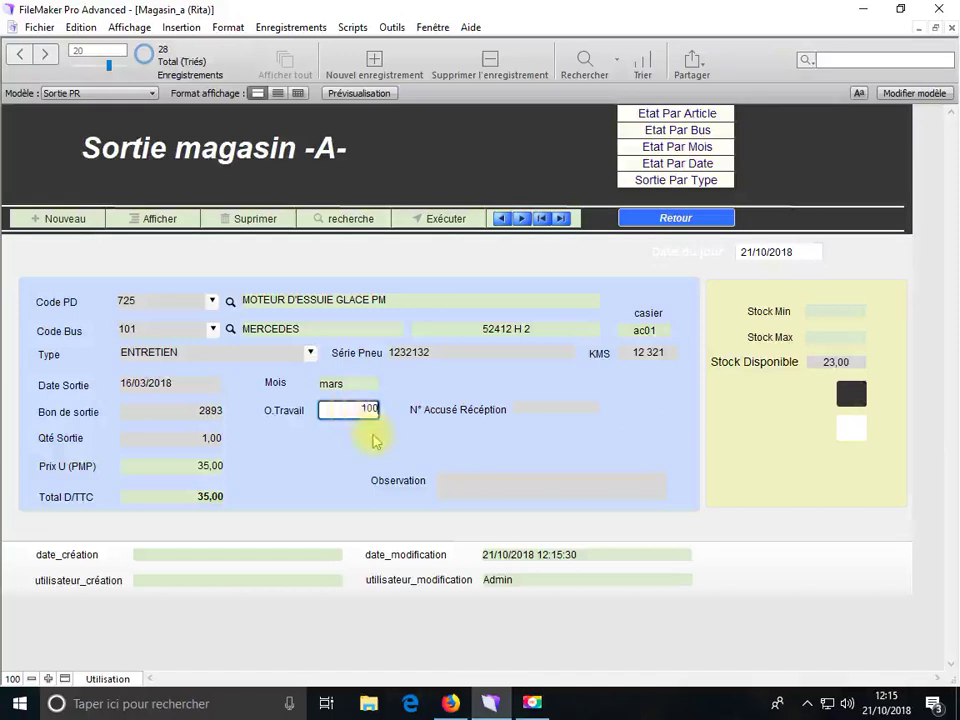
key("Return")
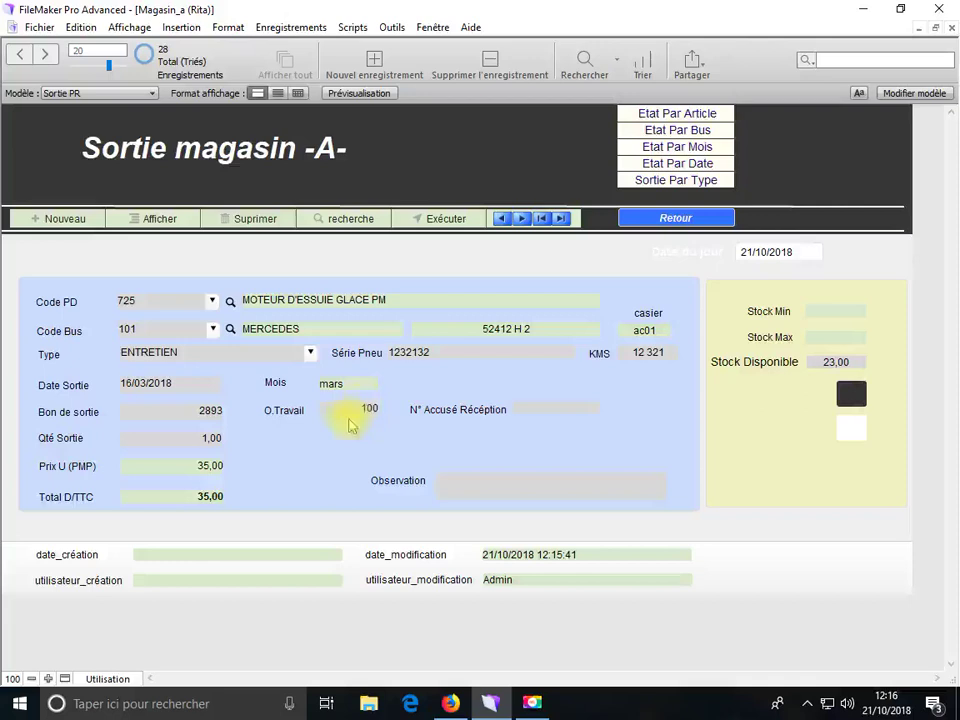
left_click(336, 410)
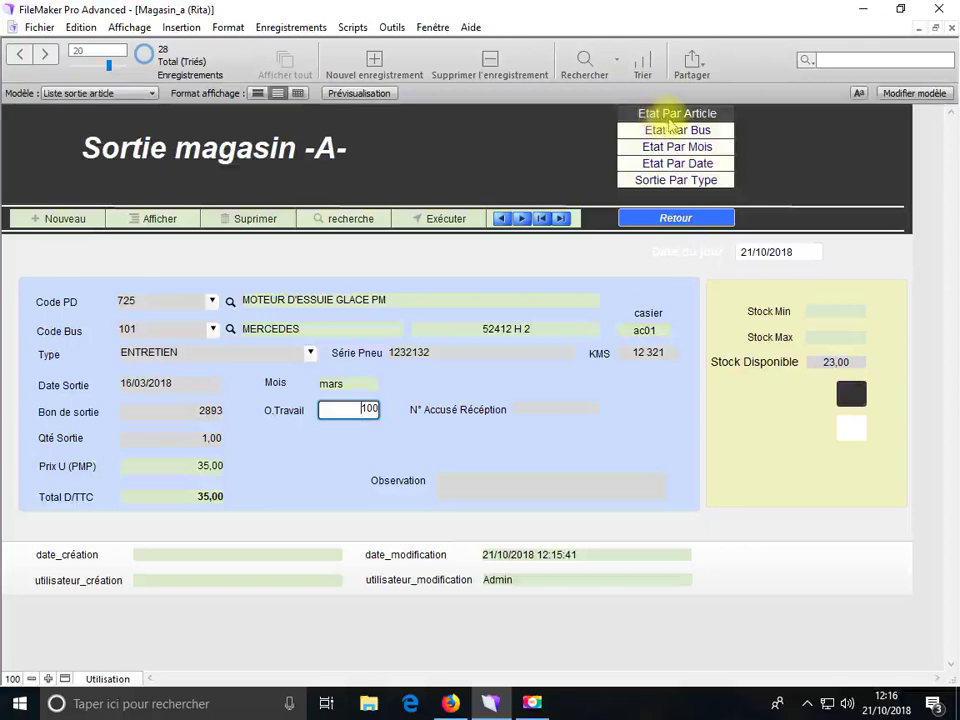
Step: Review the store issue lists by article and by bus, sorting the bus list into groups, and return to the issue form
left_click(660, 118)
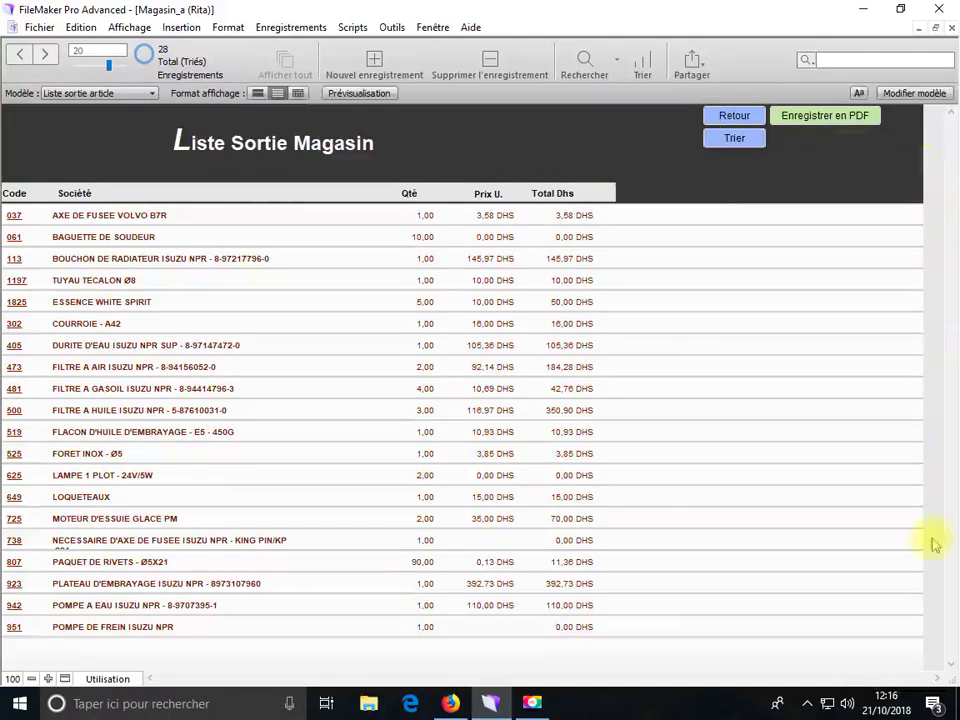
left_click(738, 117)
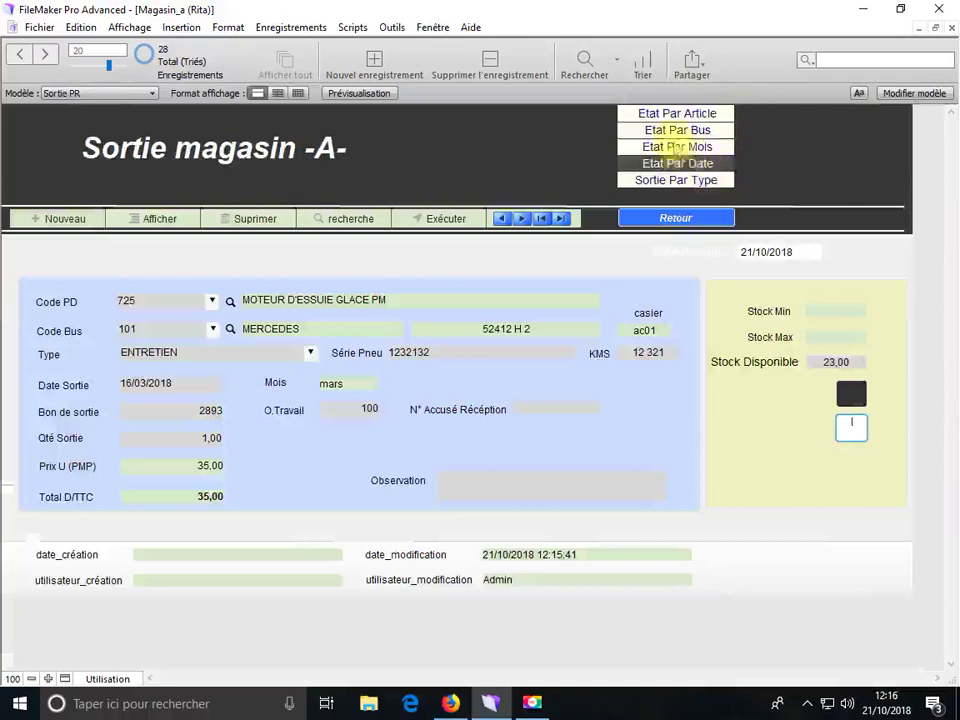
left_click(677, 132)
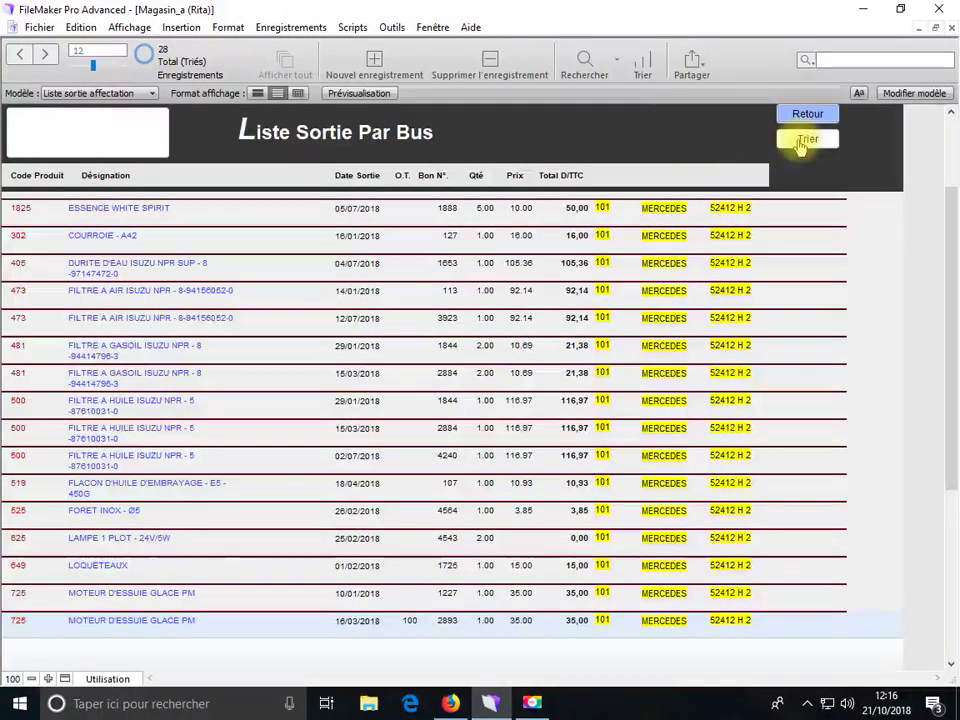
left_click(797, 145)
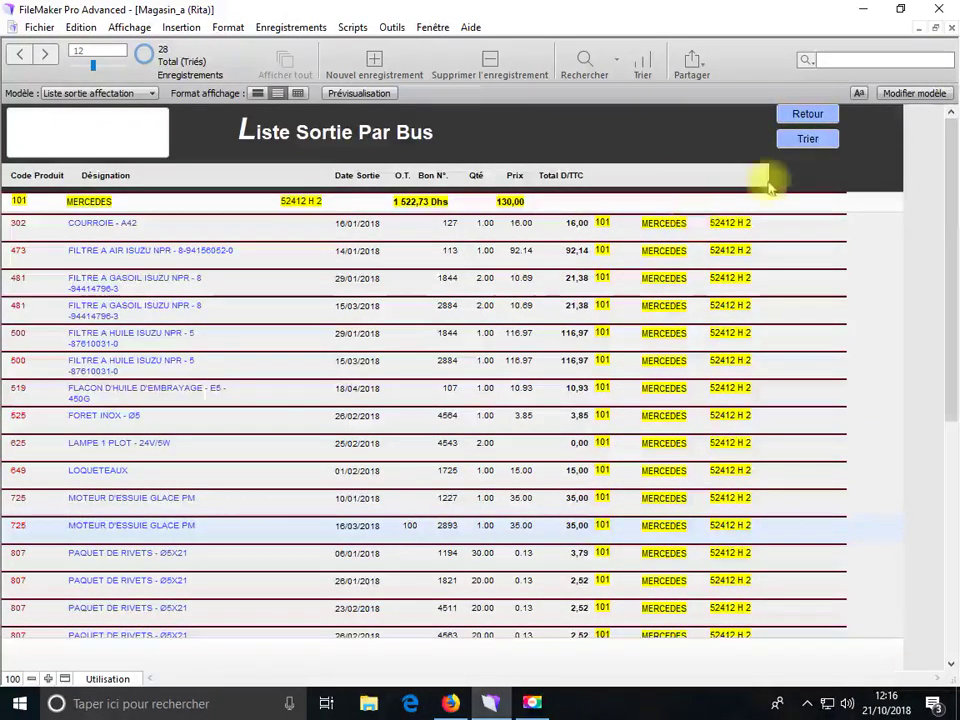
left_click(807, 113)
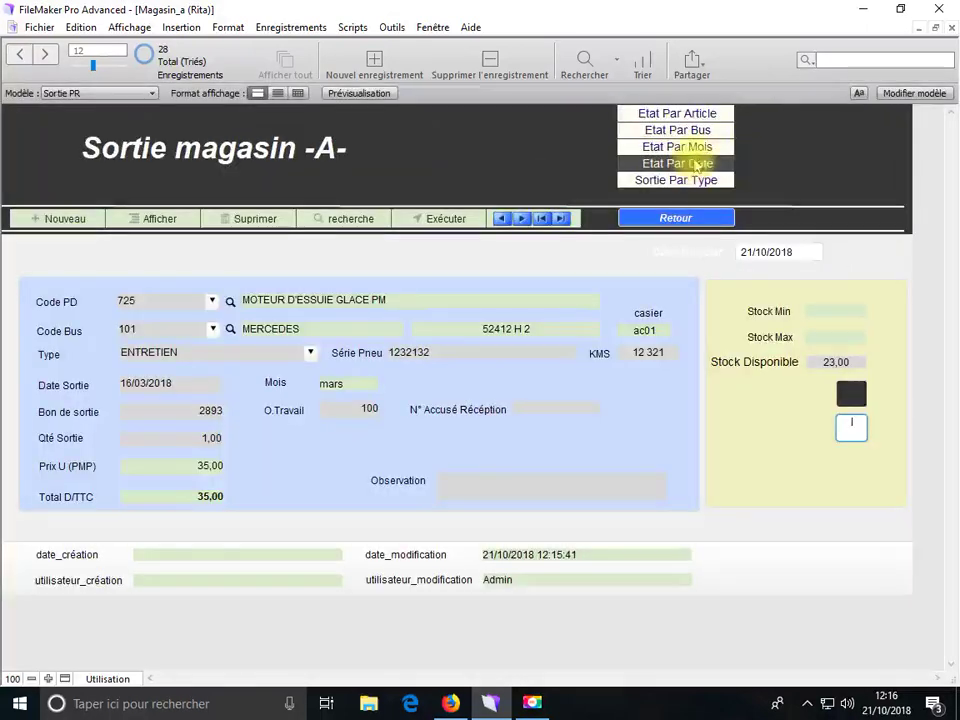
Step: Review the store issue lists by month and by date, sorting each one, and return to the issue form
left_click(702, 147)
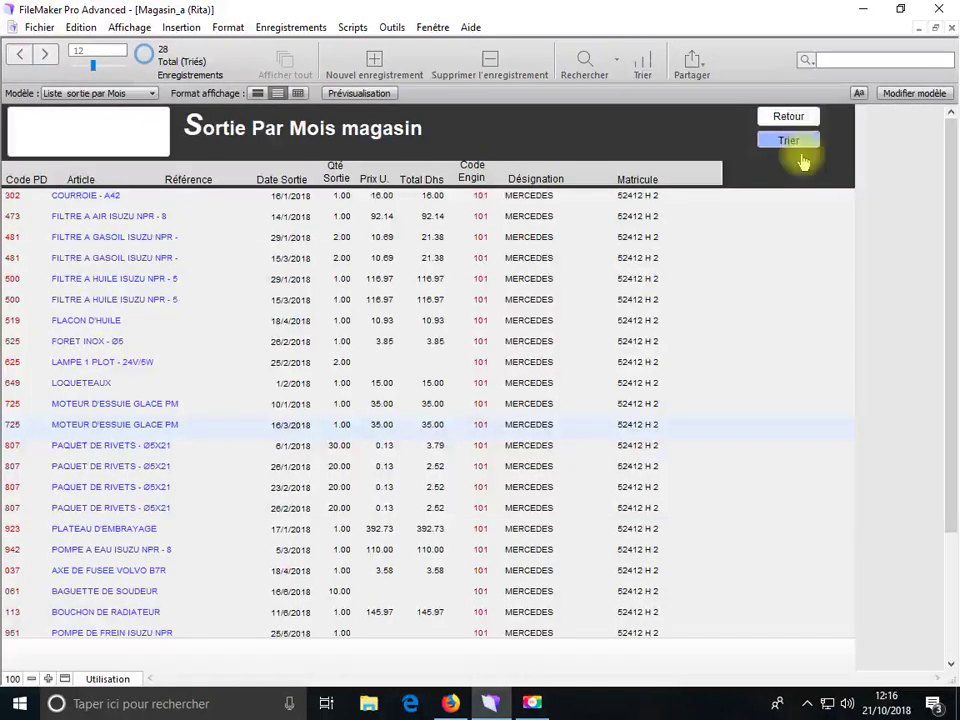
left_click(795, 141)
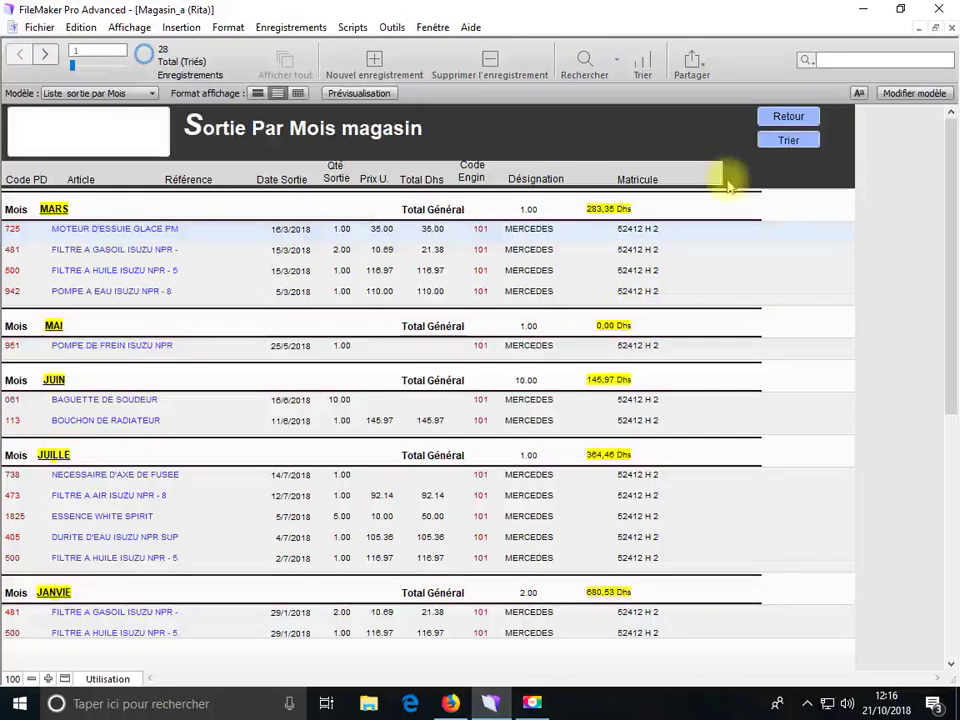
left_click(783, 117)
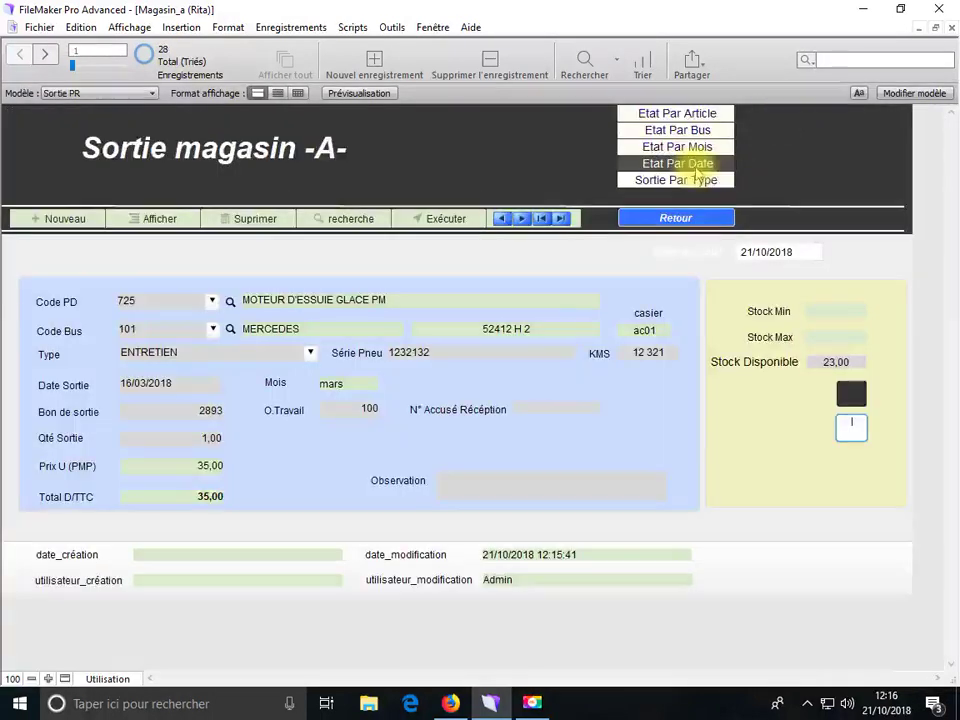
left_click(672, 164)
left_click(768, 141)
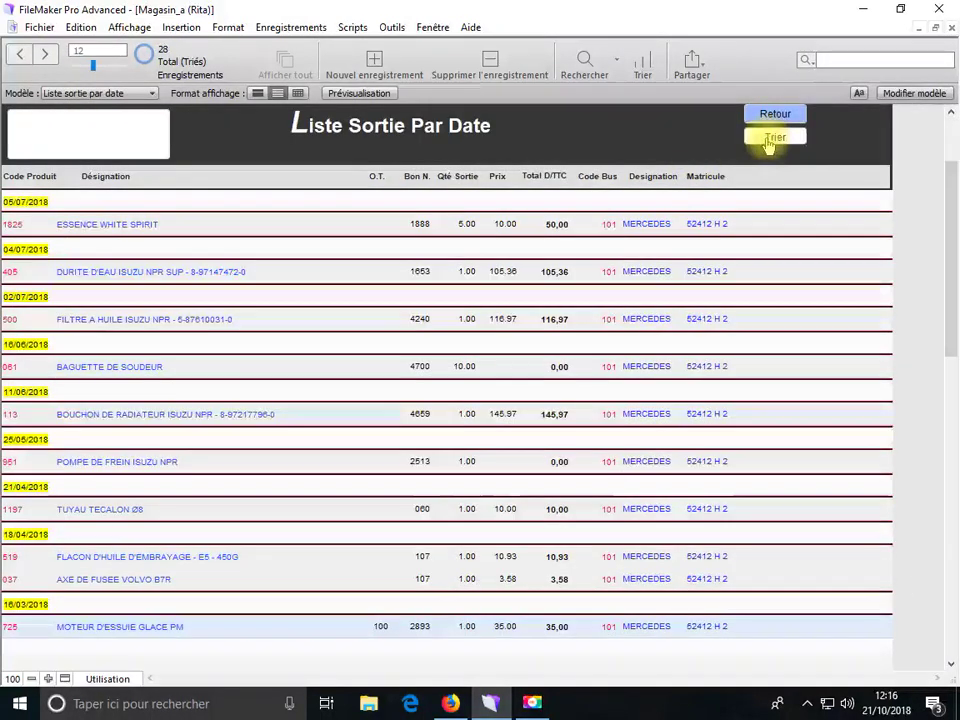
left_click(776, 115)
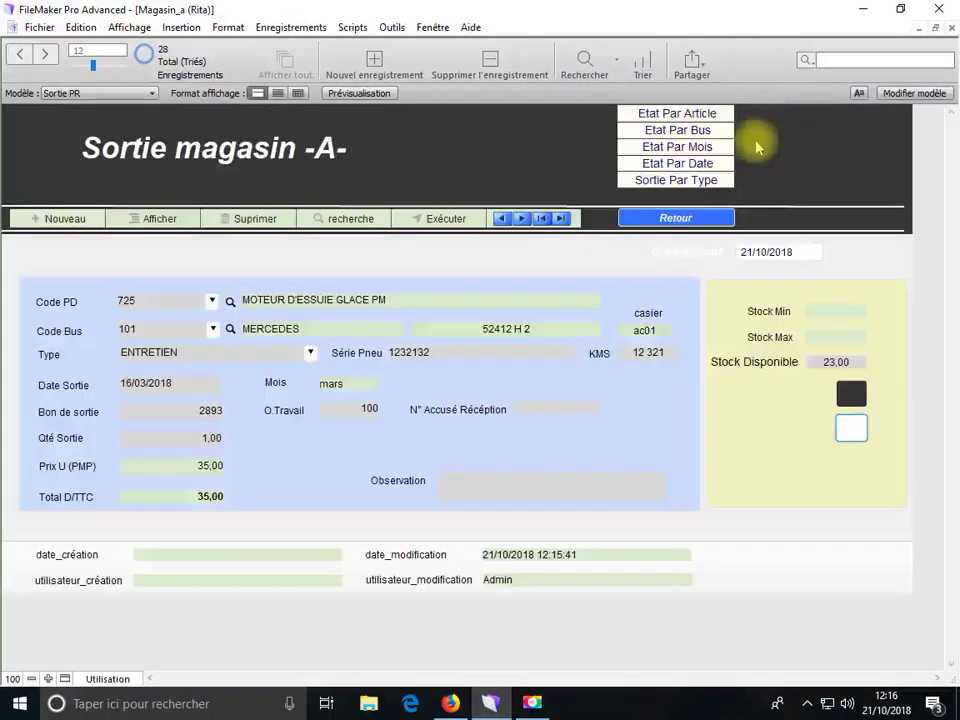
Step: Open the issue list by type and search it for issues of type Entretien
left_click(684, 184)
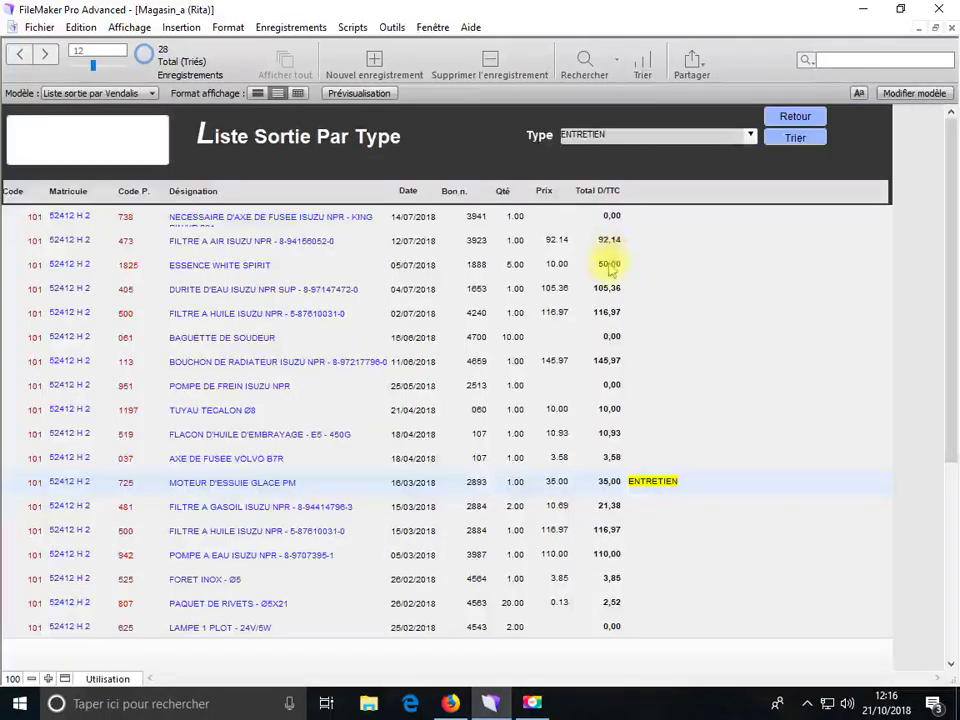
left_click(584, 60)
left_click(752, 136)
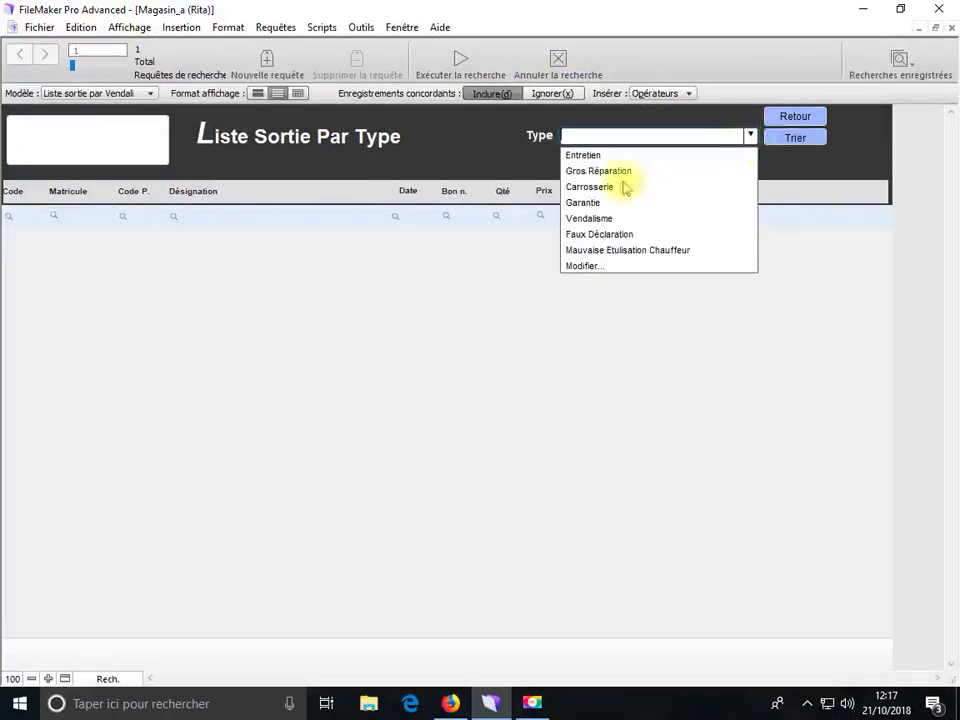
left_click(586, 152)
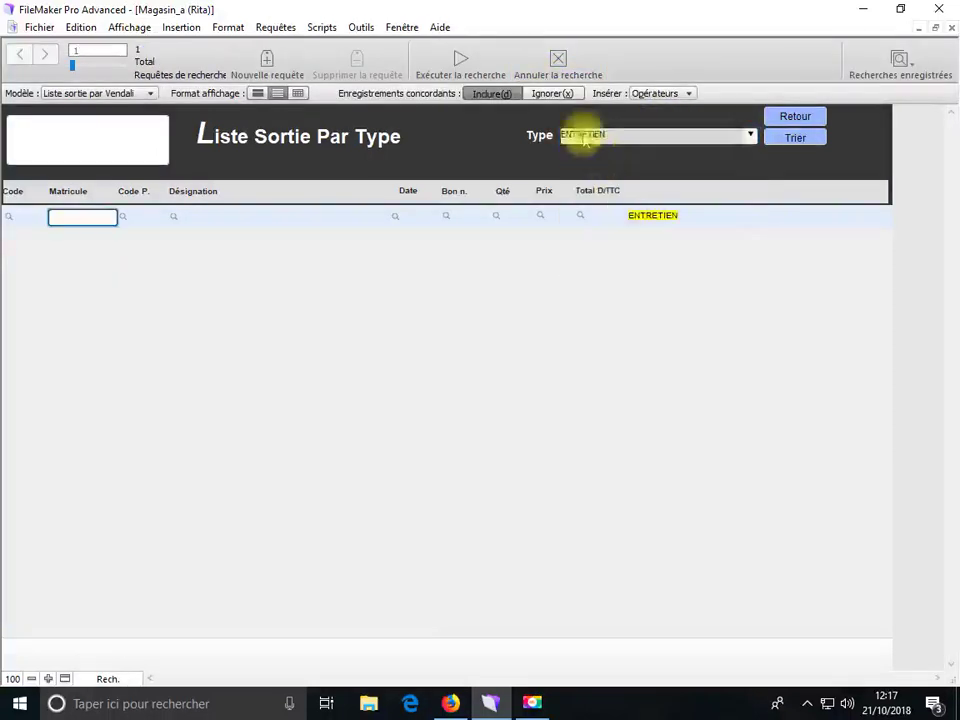
left_click(460, 62)
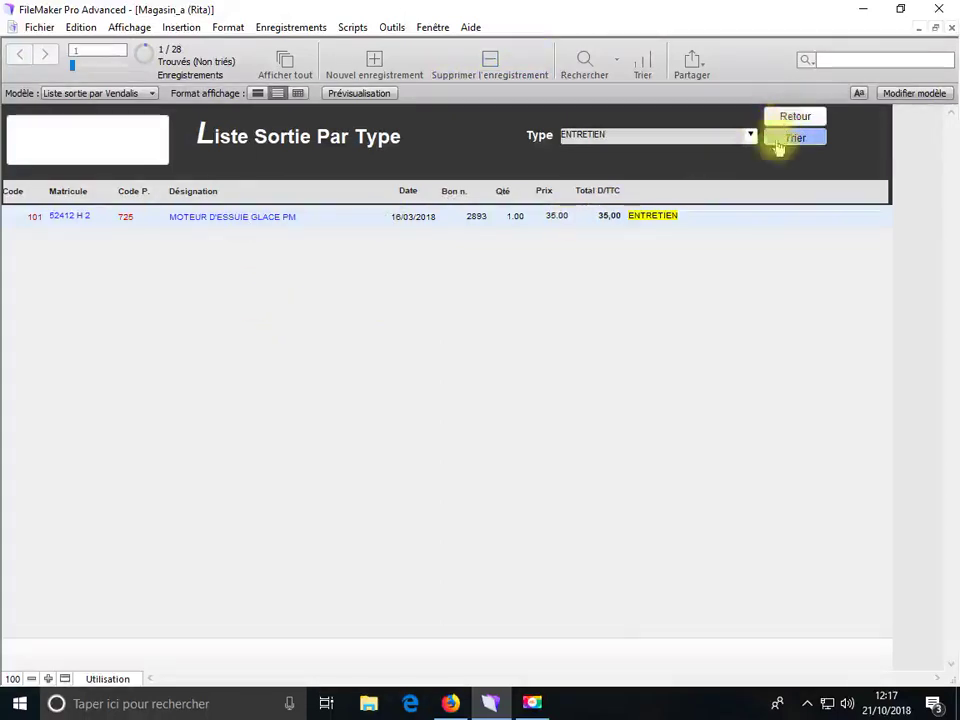
Step: Show all issues sorted into type groups and set the COURROIE - A42 issue's type to Entretien
left_click(285, 59)
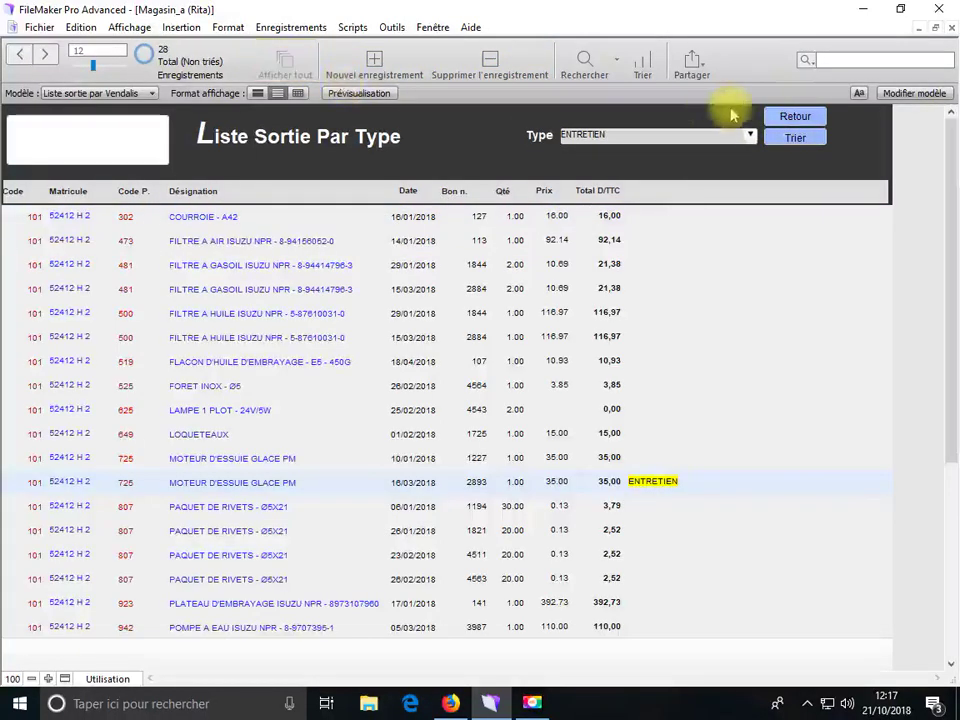
left_click(793, 140)
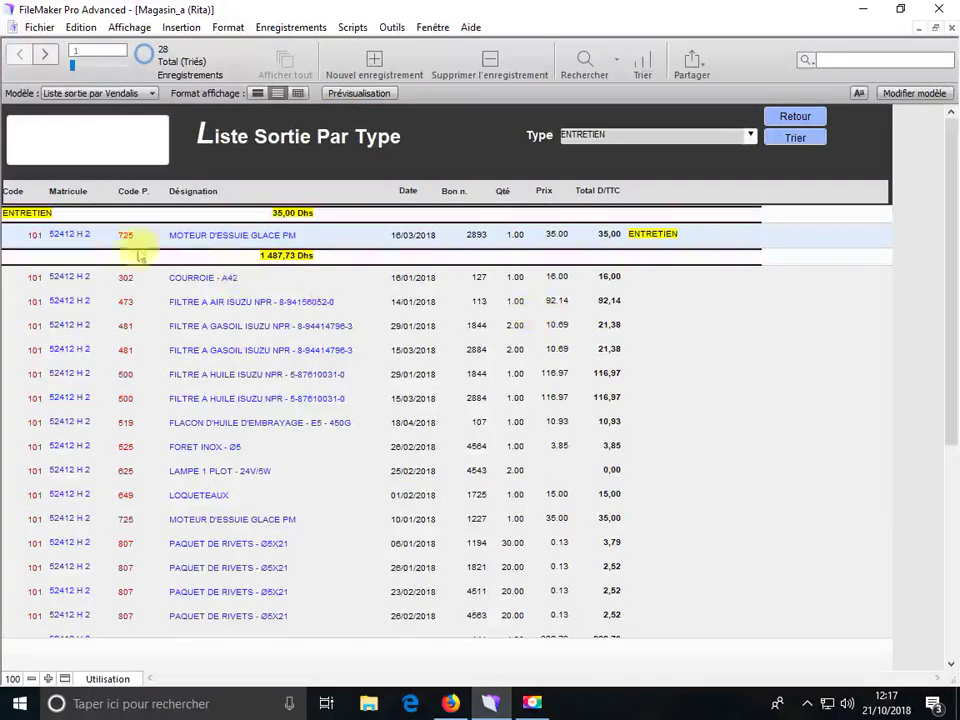
left_click(73, 277)
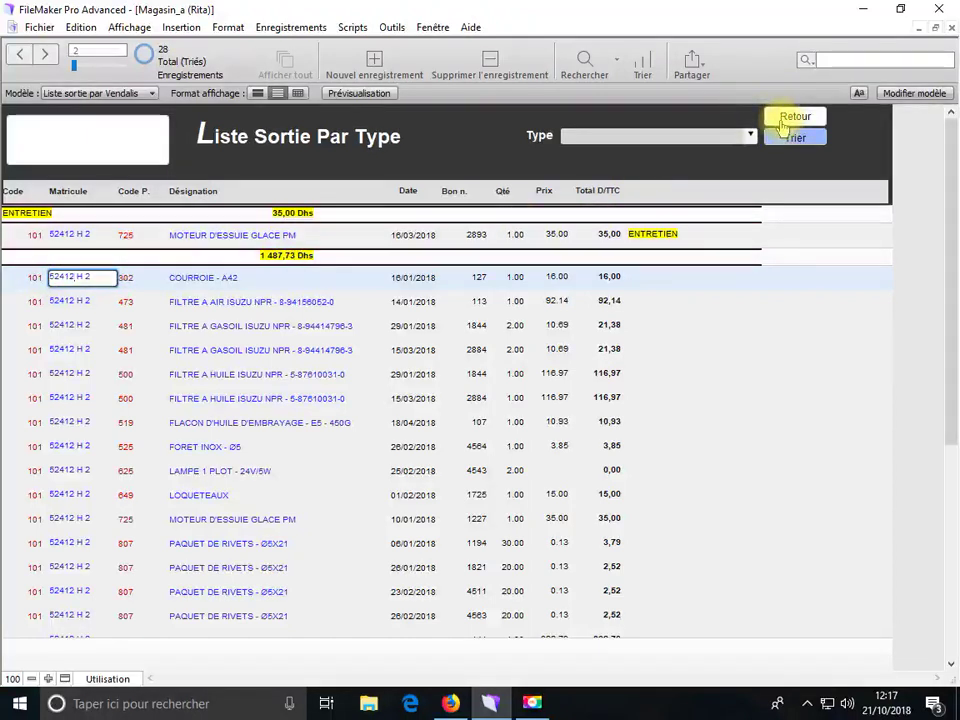
left_click(750, 136)
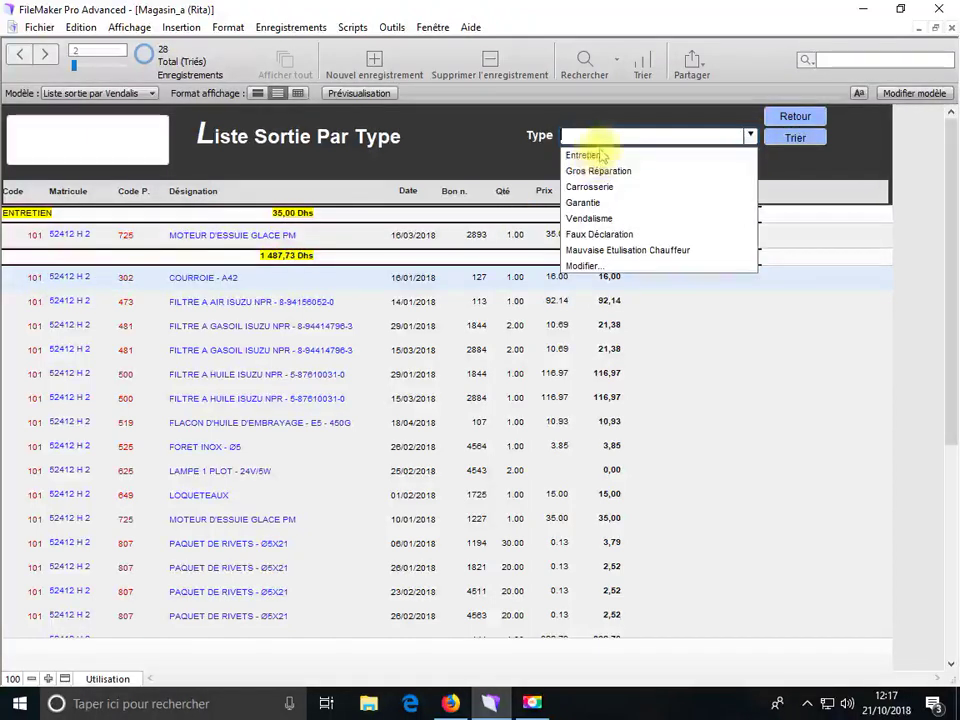
left_click(602, 156)
left_click(131, 324)
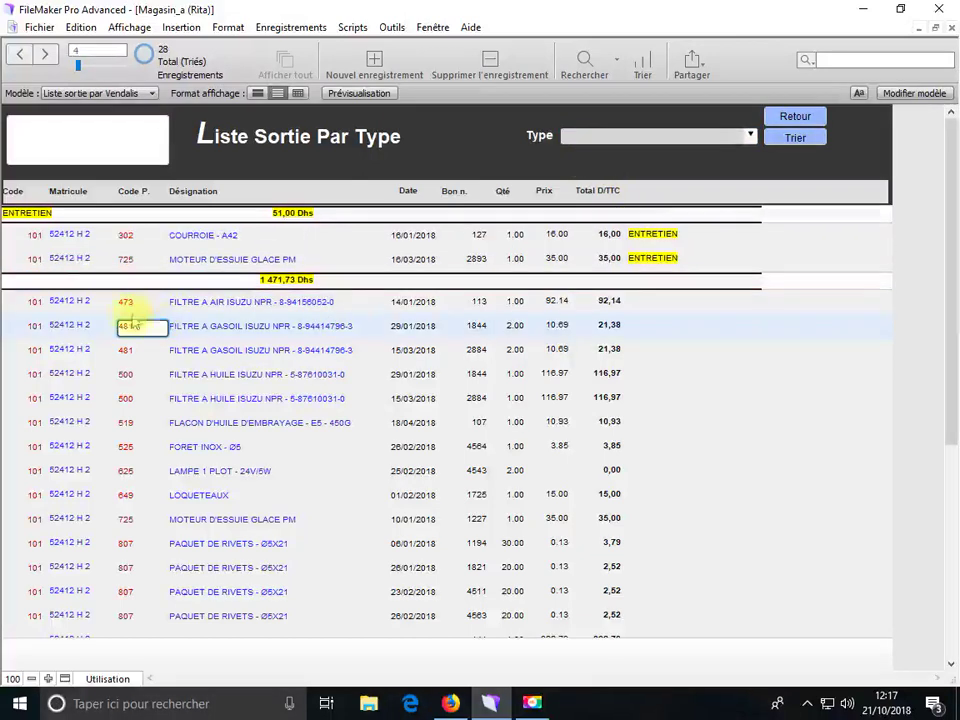
Step: Set the type of the FILTRE A AIR ISUZU NPR issue dated 14/01/2018 to Carrosserie
left_click(60, 300)
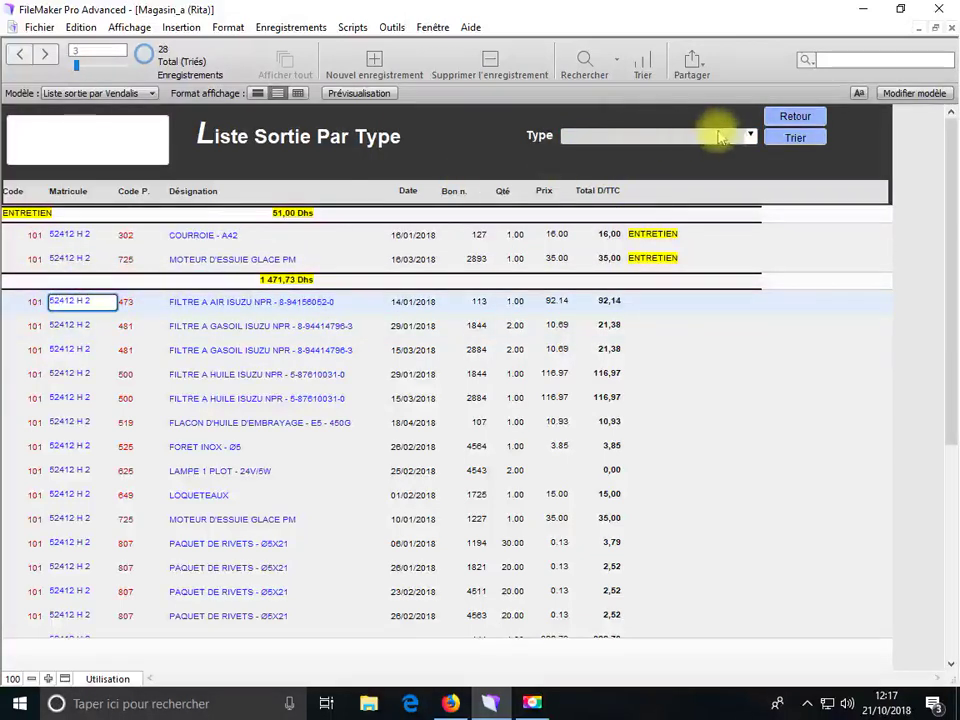
left_click(750, 137)
left_click(590, 187)
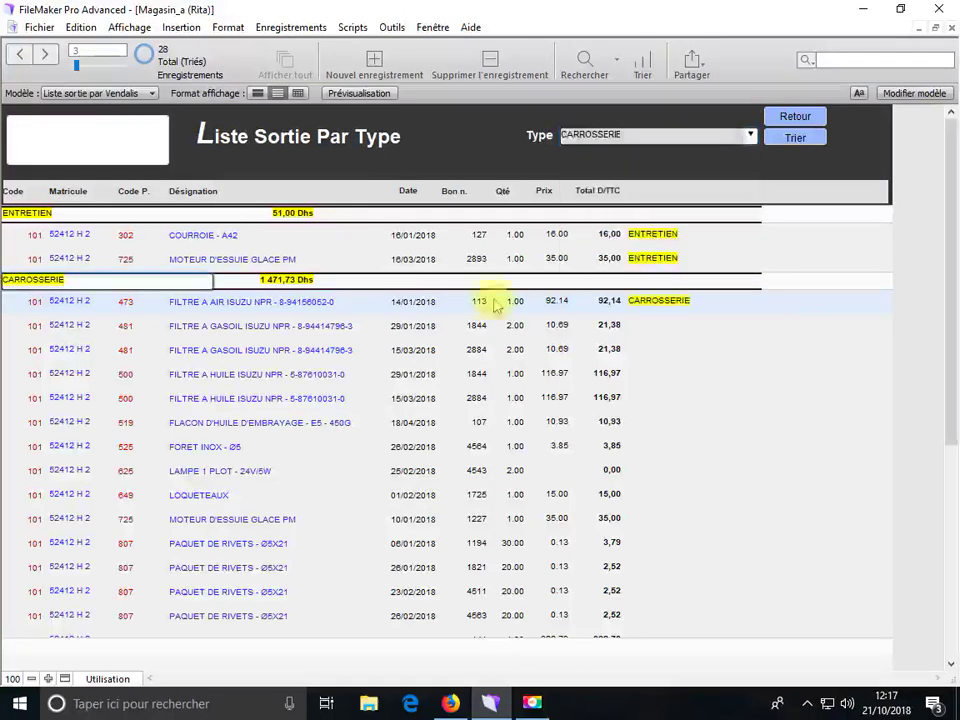
left_click(128, 318)
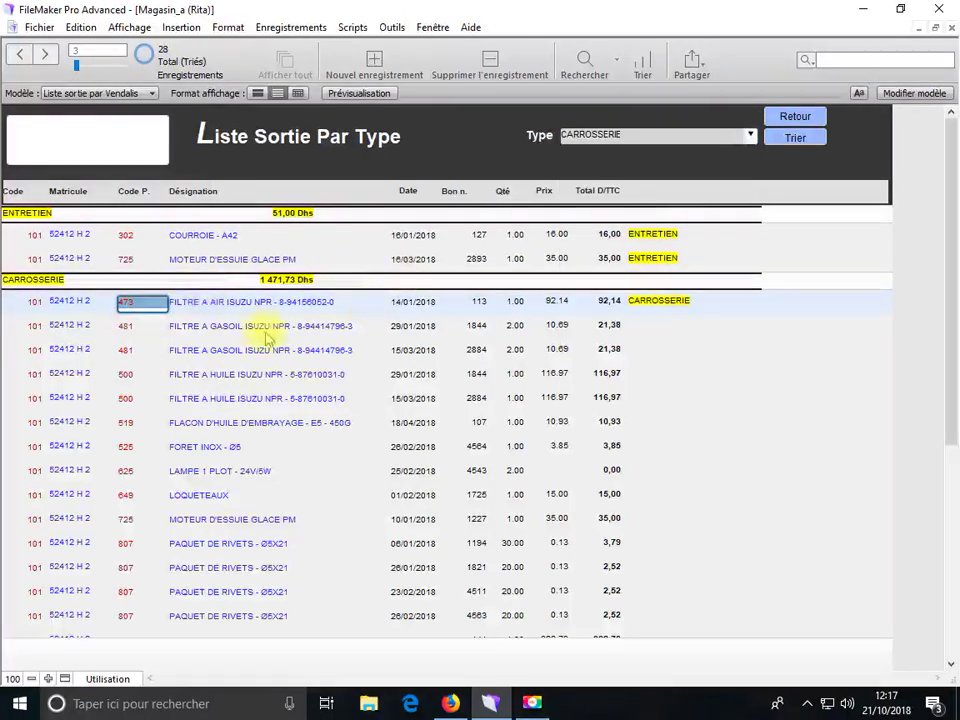
Step: Set the FILTRE A GASOIL issue of 29/01/2018 and the FILTRE A HUILE issue of 15/03/2018 to Carrosserie and sort the list by type
left_click(257, 334)
left_click(748, 135)
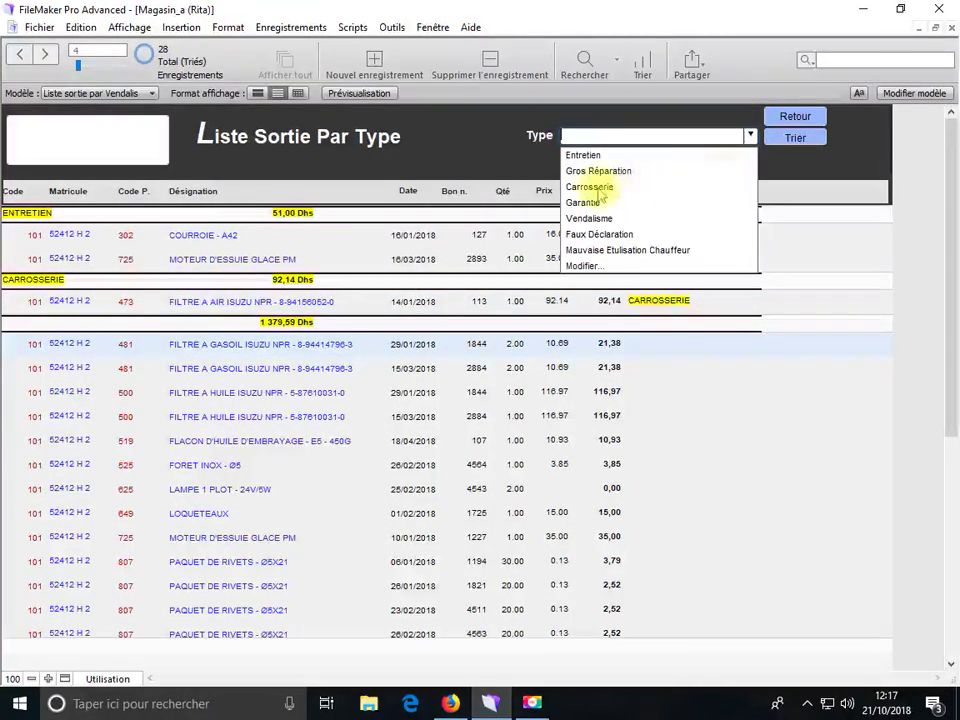
left_click(590, 187)
left_click(300, 416)
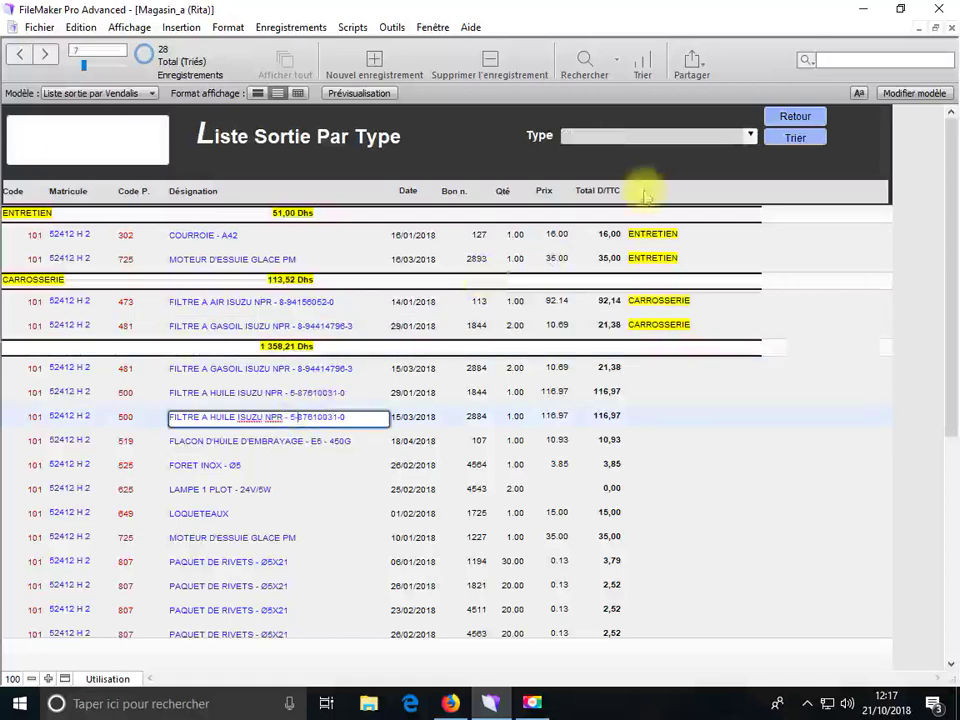
left_click(748, 136)
left_click(594, 187)
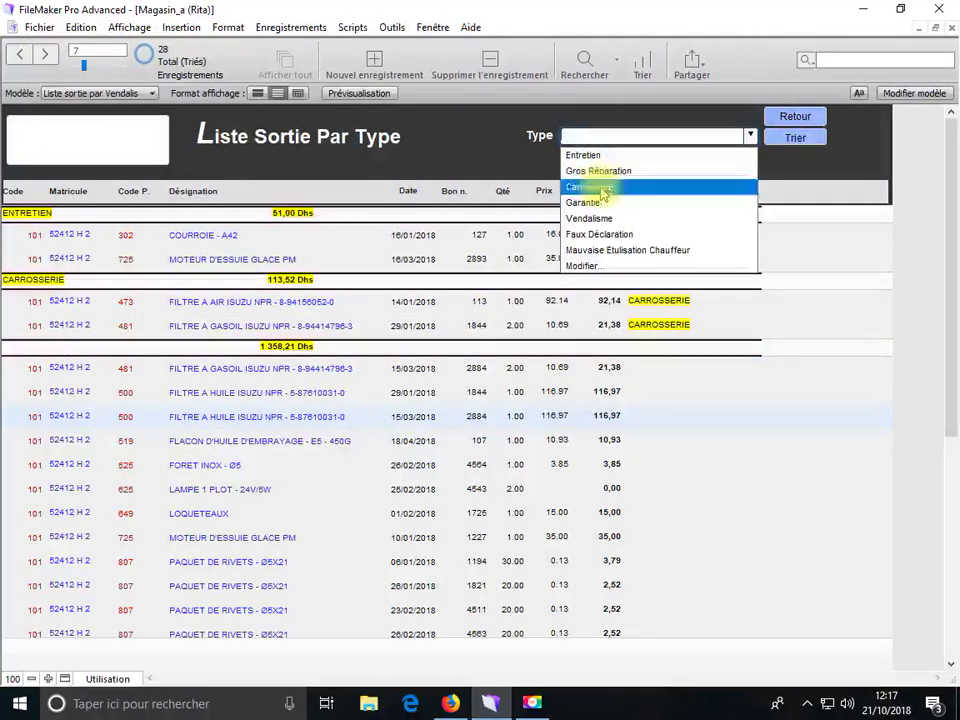
left_click(795, 138)
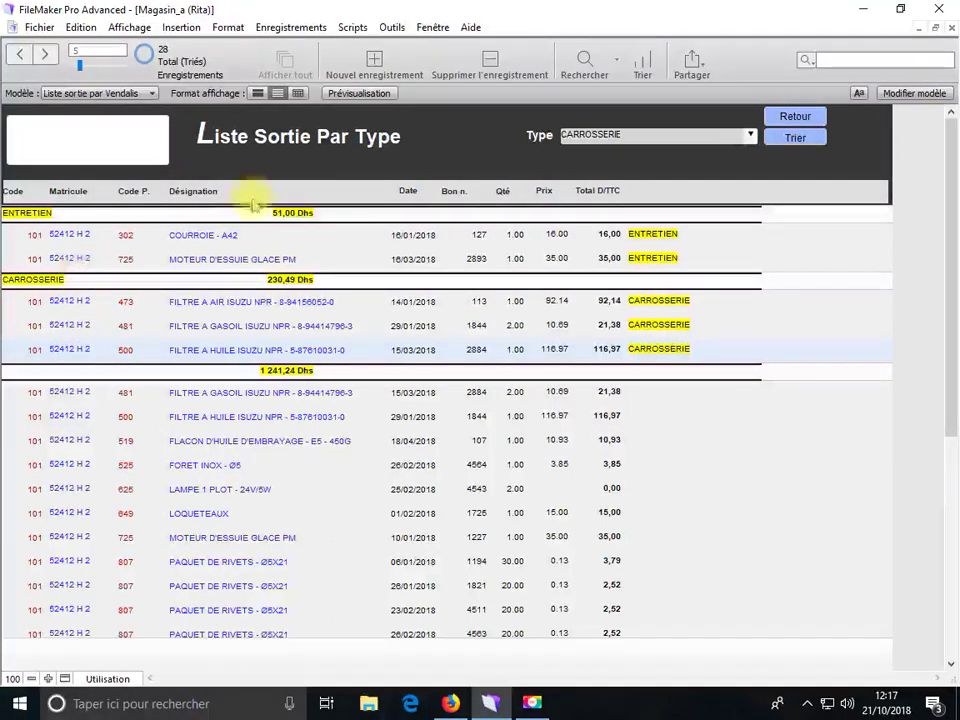
Step: Leave the issue list and form for the Magasin -A- menu and open the (DA) Demande Achat form
left_click(795, 117)
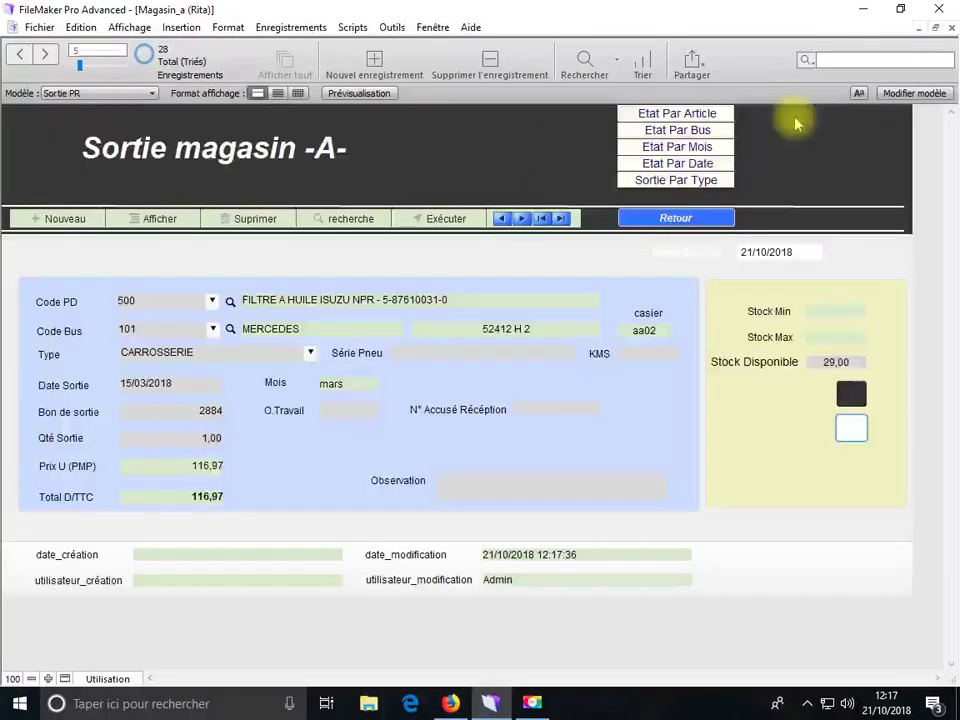
left_click(680, 224)
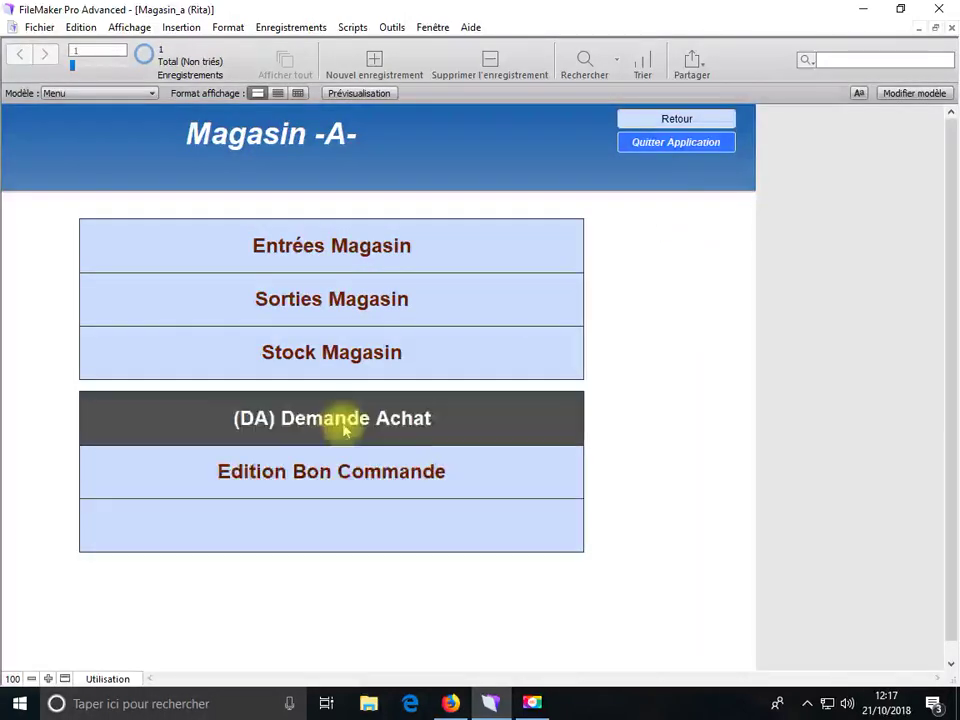
left_click(345, 425)
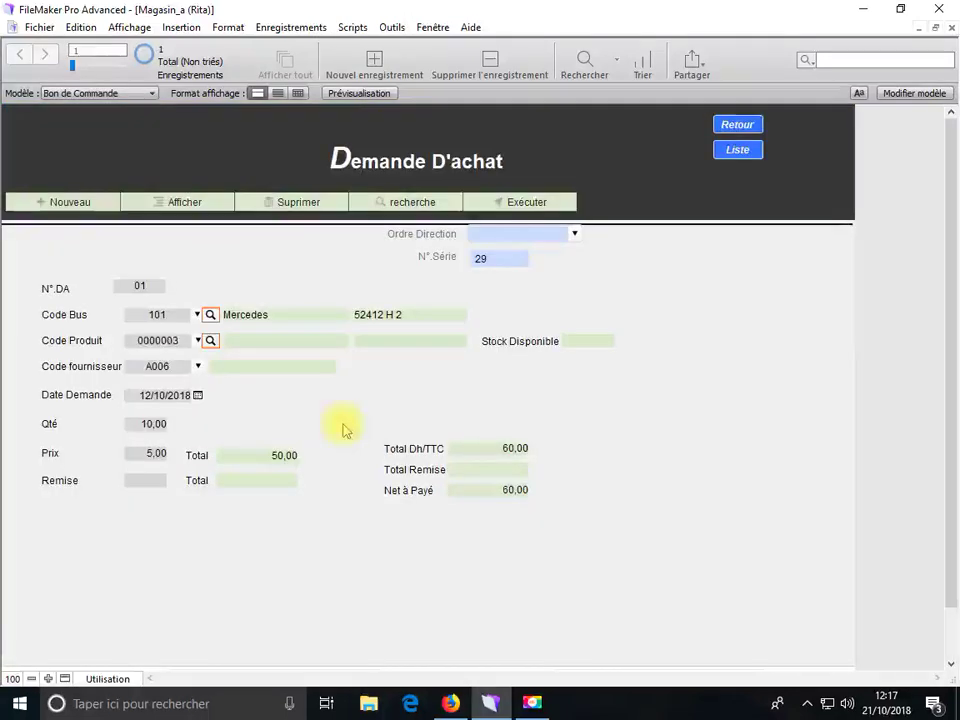
Step: Set the product code of purchase request 01 to 003
left_click(155, 286)
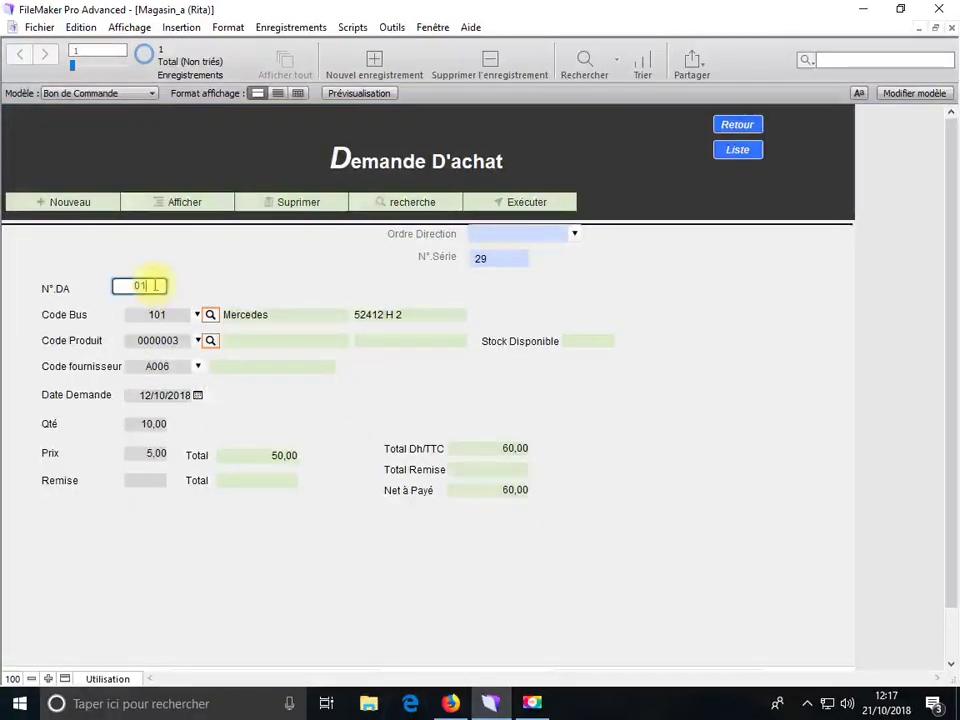
left_click(170, 341)
left_click(169, 342)
key("BackSpace")
key("BackSpace")
key("BackSpace")
key("BackSpace")
left_click(250, 410)
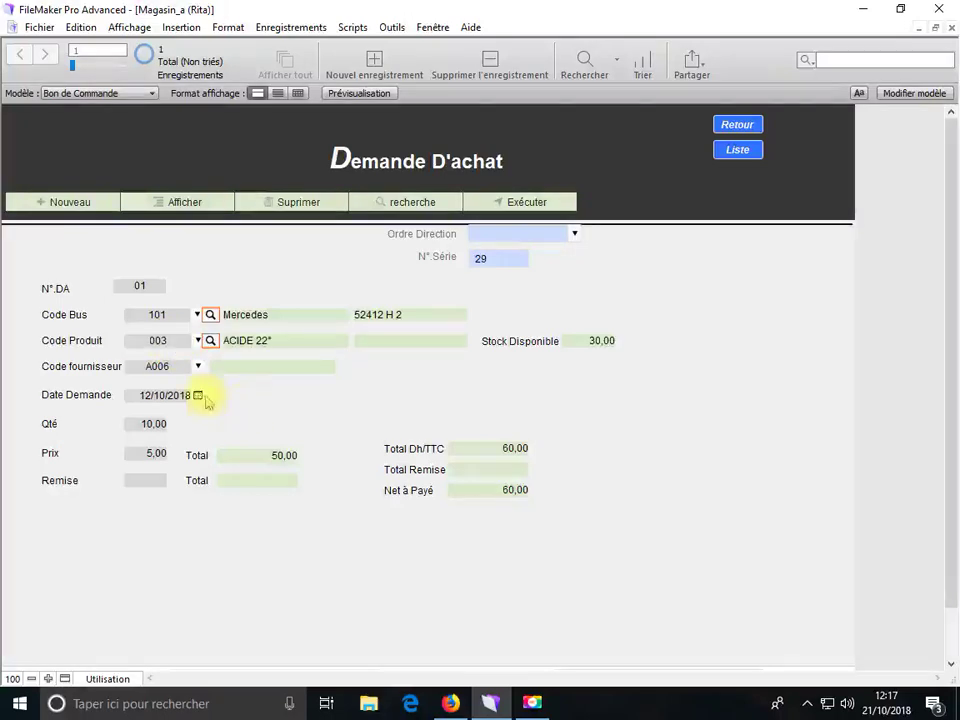
Step: Set the supplier of purchase request 01 to D001 Sté Dimanord
left_click(195, 367)
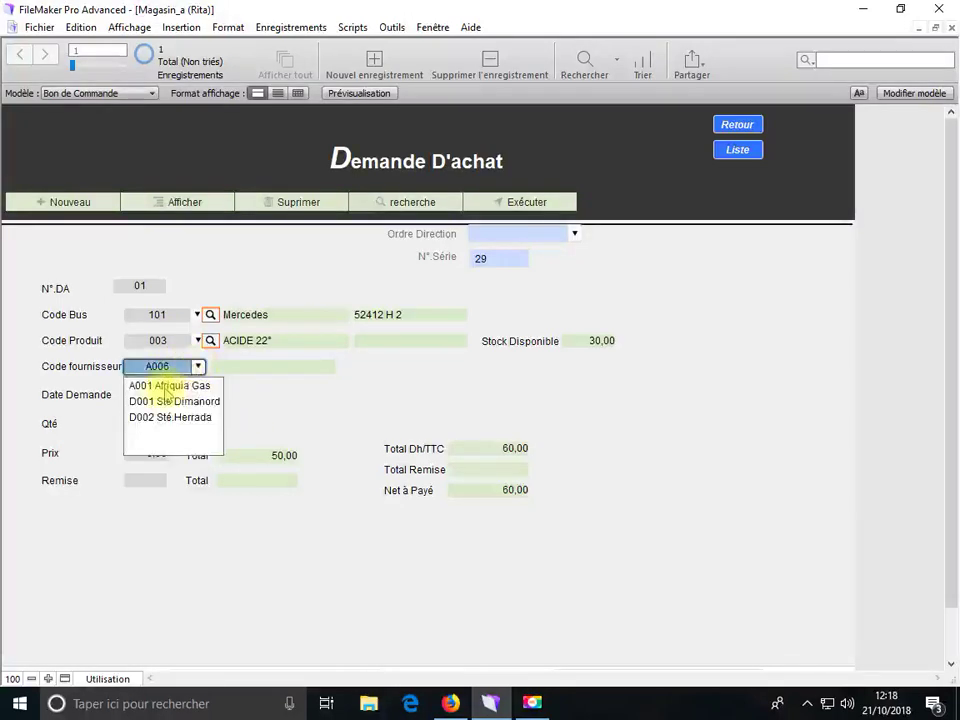
left_click(175, 401)
key("Tab")
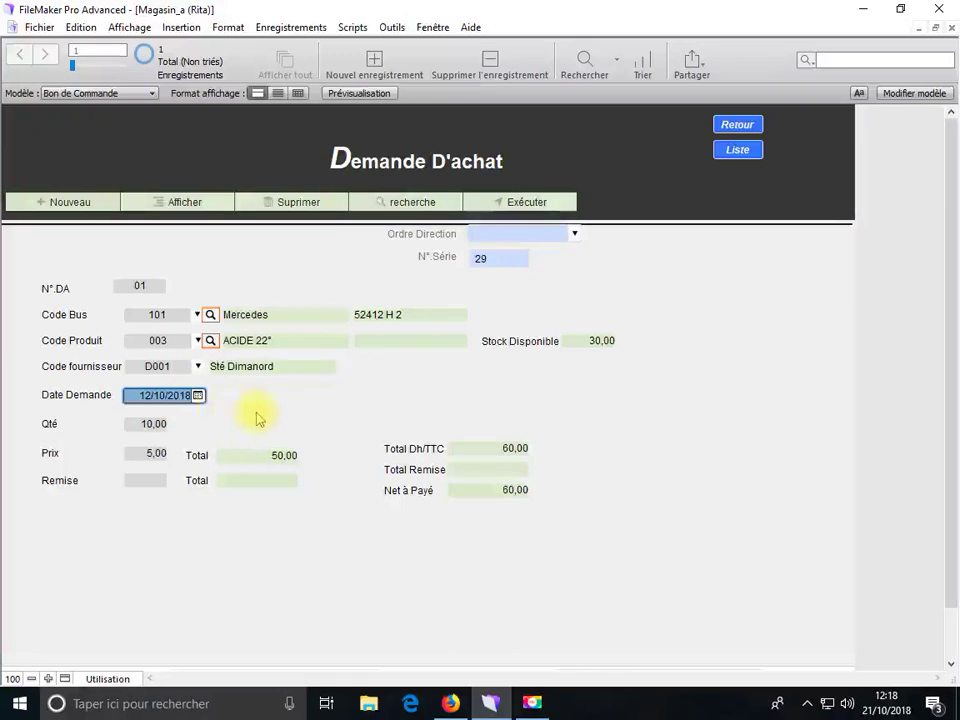
left_click(172, 466)
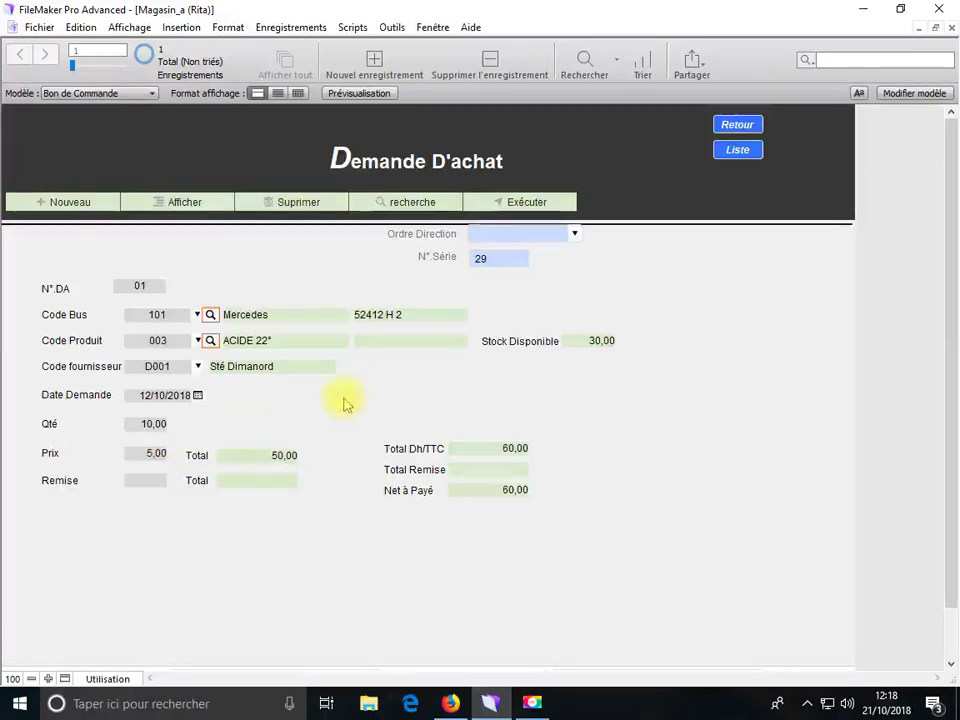
Step: Check the Ordre Direction choices without picking one, and go through the store menu to the Edition Bon Commande page
left_click(574, 233)
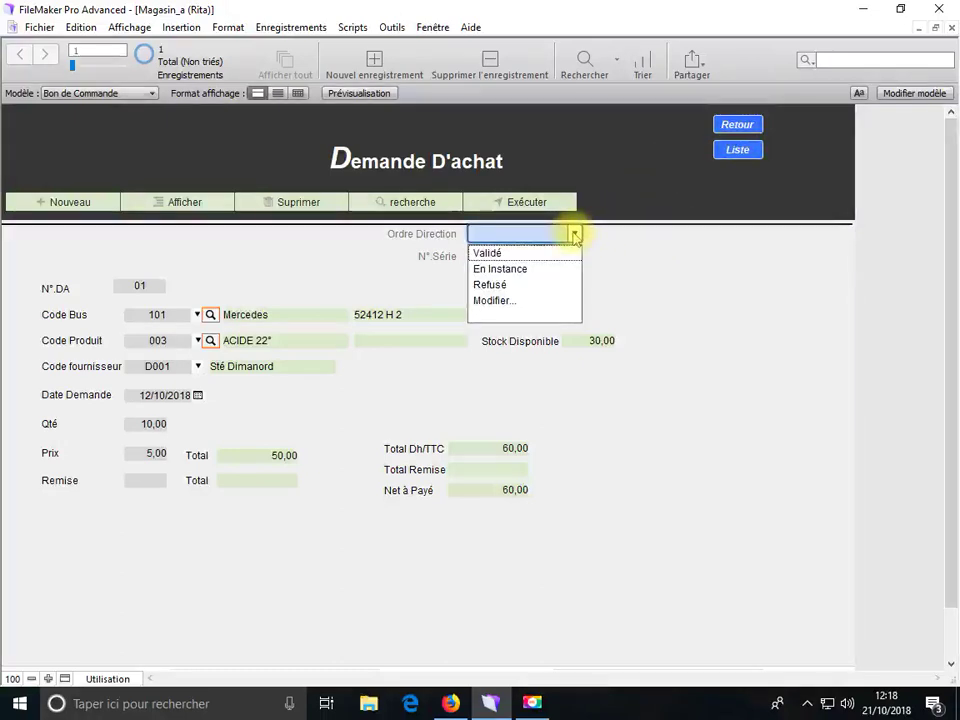
left_click(700, 240)
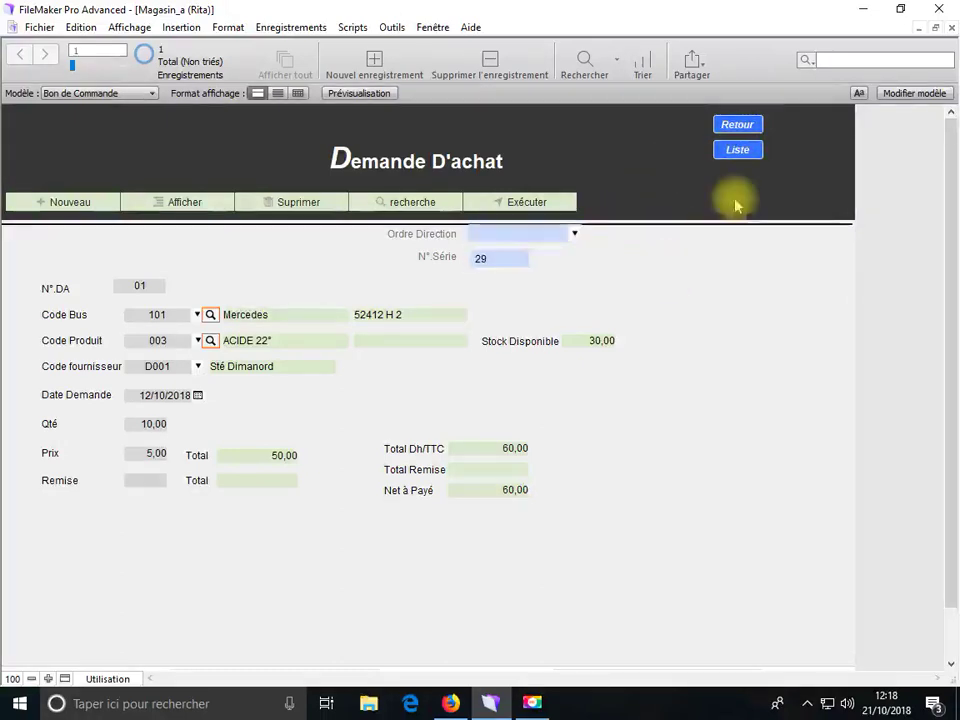
left_click(737, 127)
left_click(341, 471)
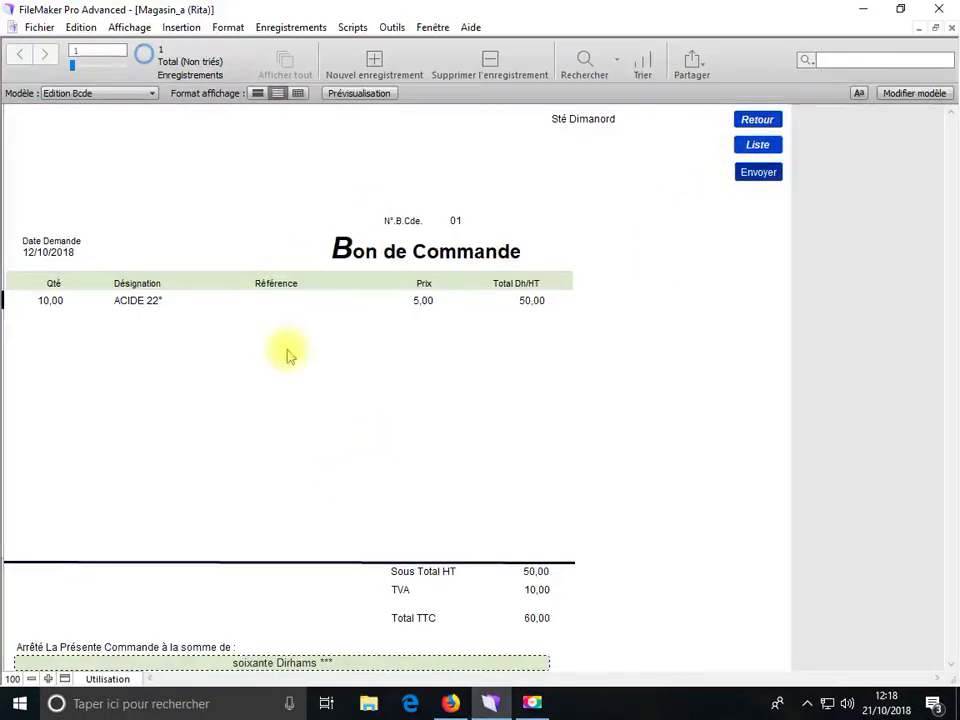
Step: Review the Liste Demande D'achat and return through the purchase request form to the Magasin -A- menu
left_click(758, 148)
left_click(784, 127)
left_click(745, 147)
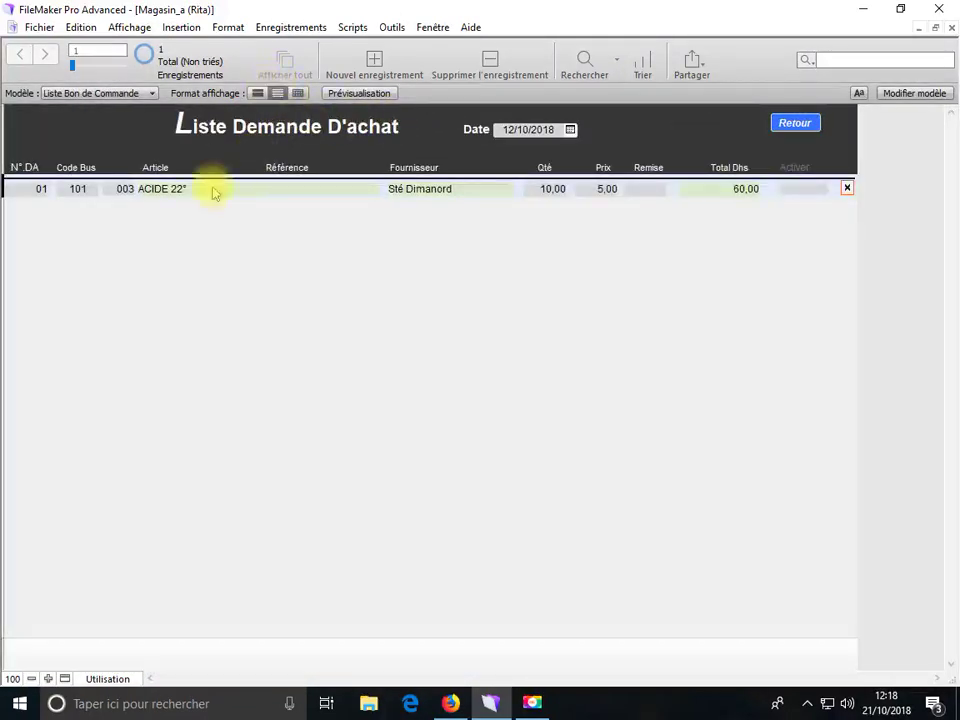
left_click(795, 124)
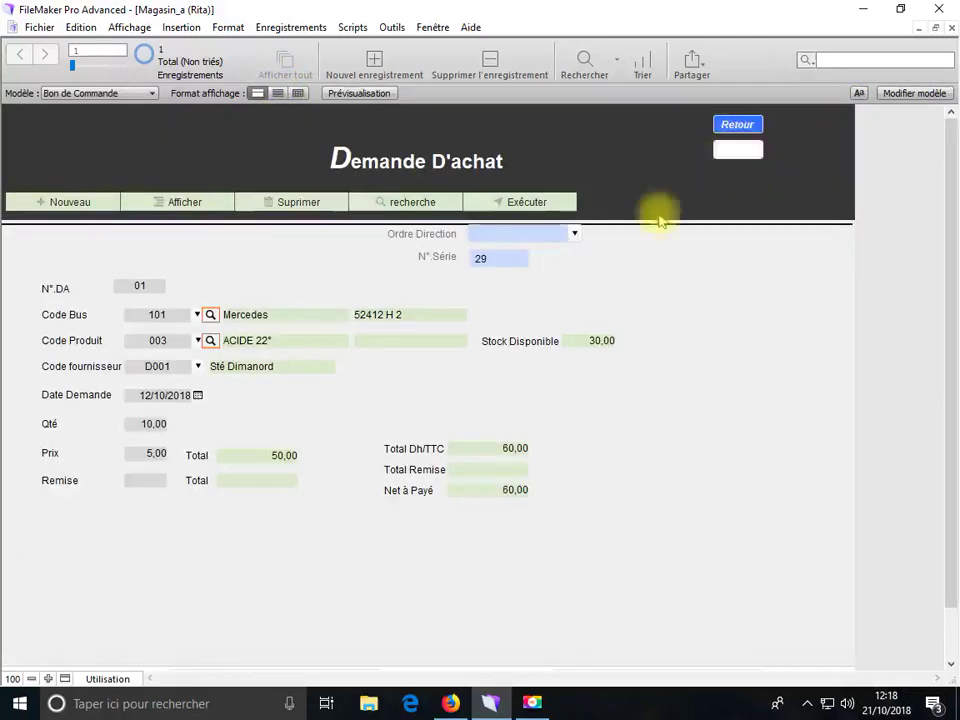
left_click(733, 126)
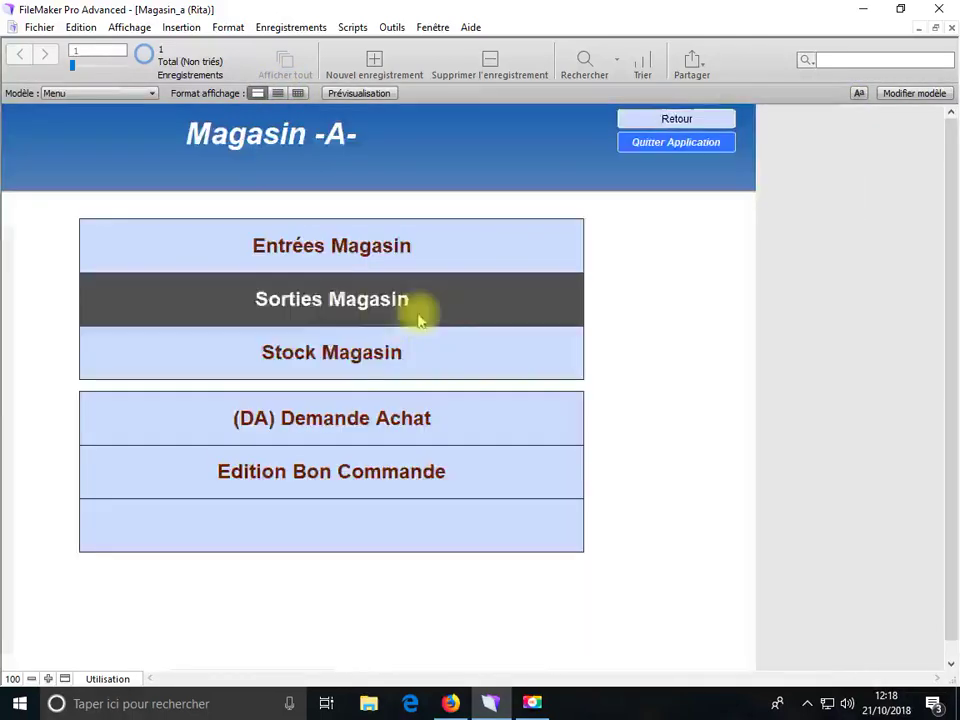
Step: Open the Bon de Commande edition, inspect its empty header and supplier fields, and return to the Magasin -A- menu
left_click(336, 486)
left_click(171, 140)
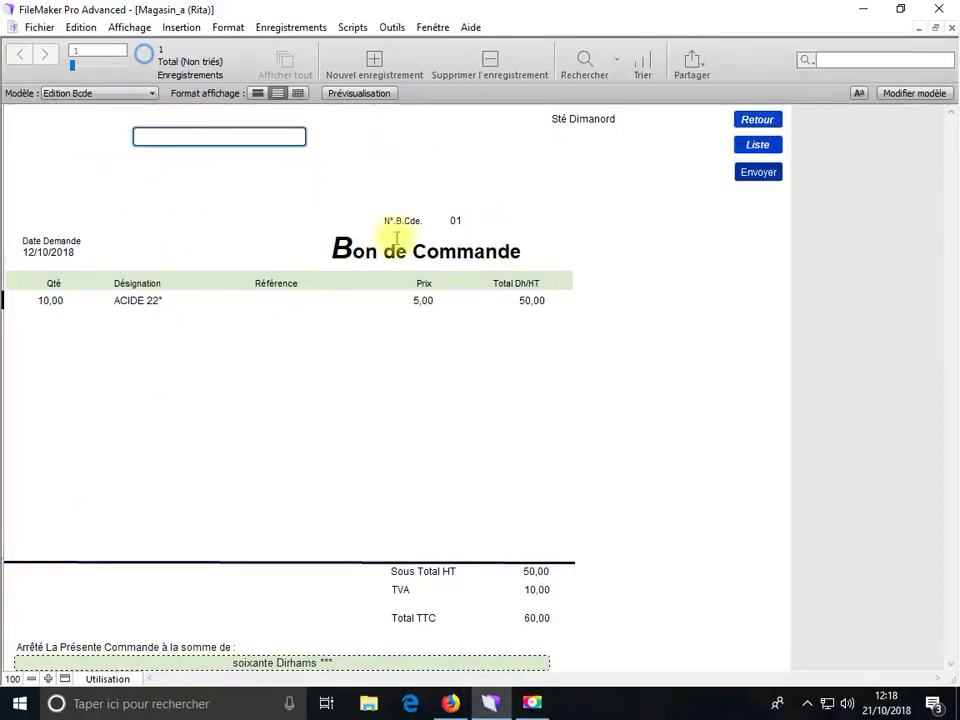
left_click(583, 135)
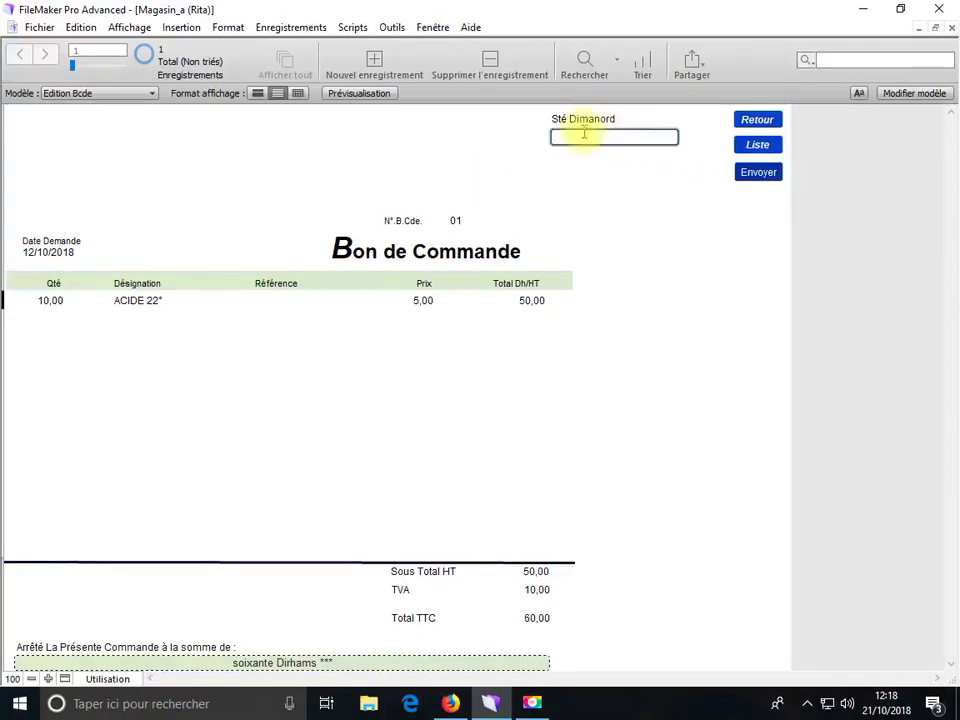
left_click(768, 122)
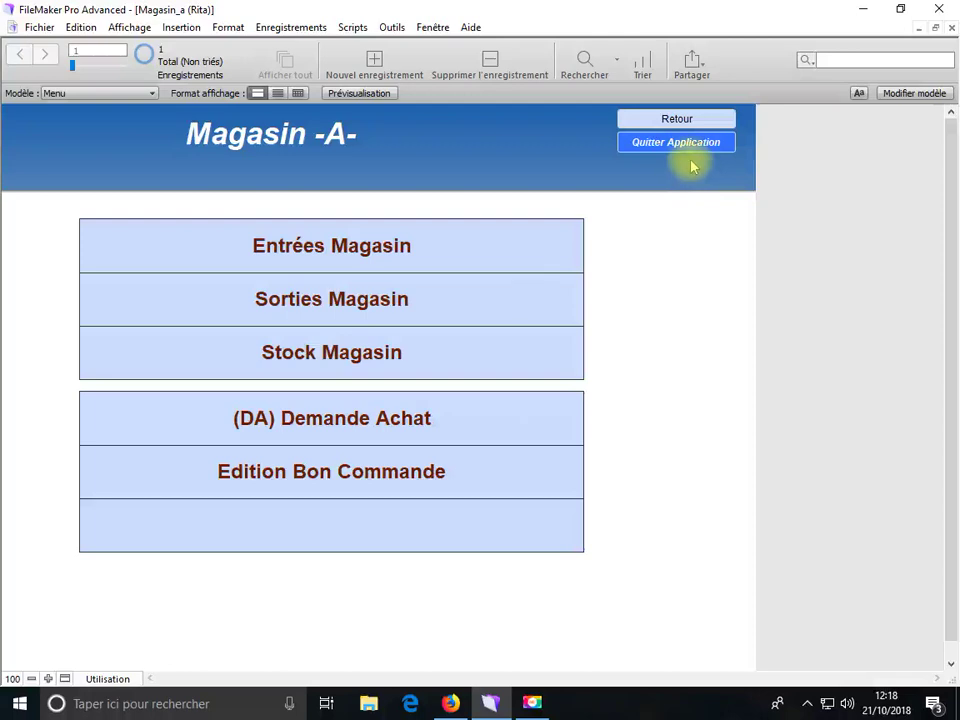
Step: Leave the Magasin -A- menu and go back to the Groupe main menu
left_click(671, 126)
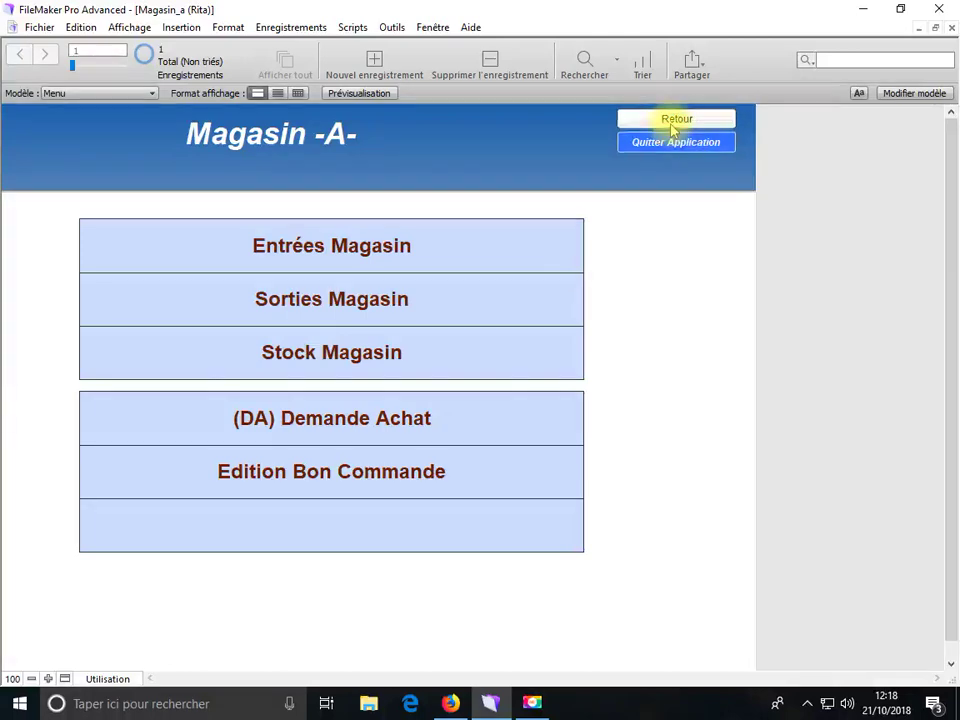
left_click(711, 133)
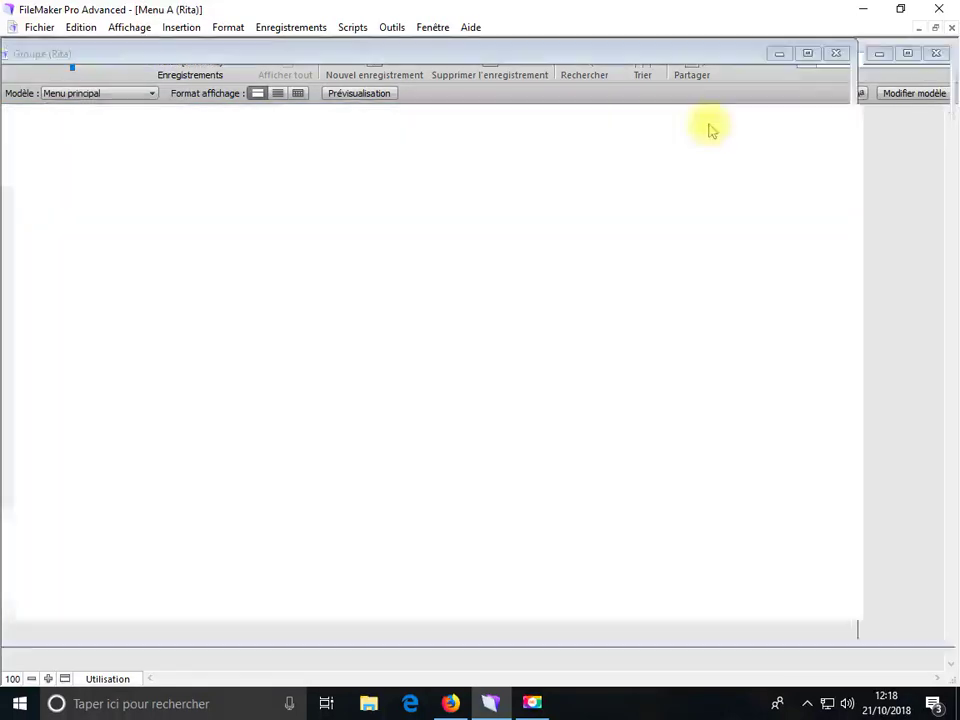
left_click(306, 280)
Step: Create a new solution file named Magasin on the Bureau and dismiss the field picker
left_click(38, 27)
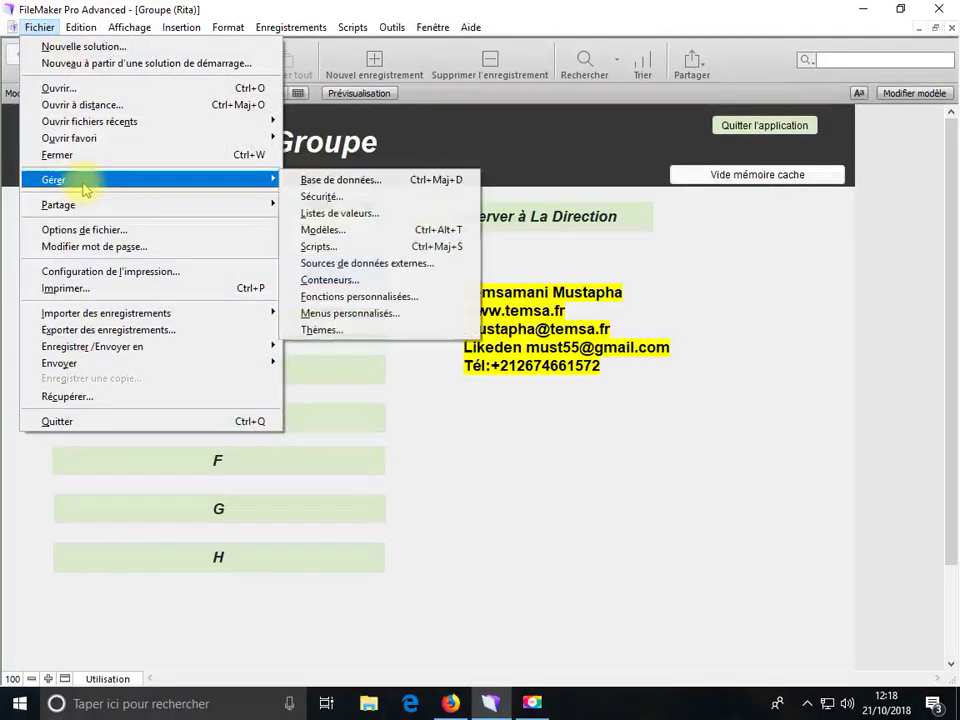
left_click(78, 46)
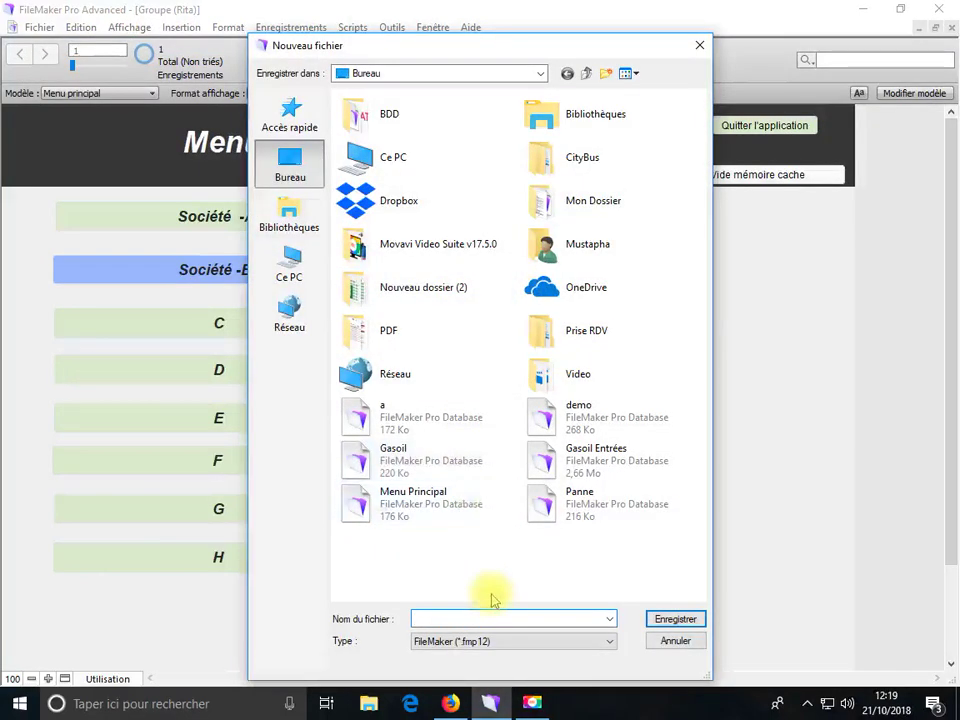
type("Magasin")
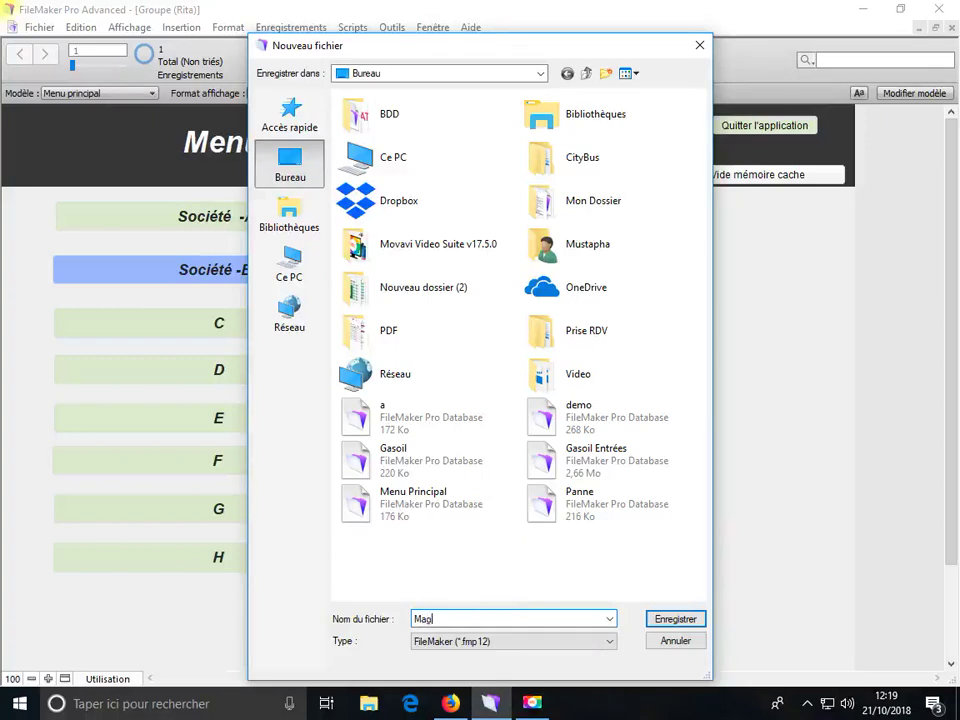
left_click(674, 620)
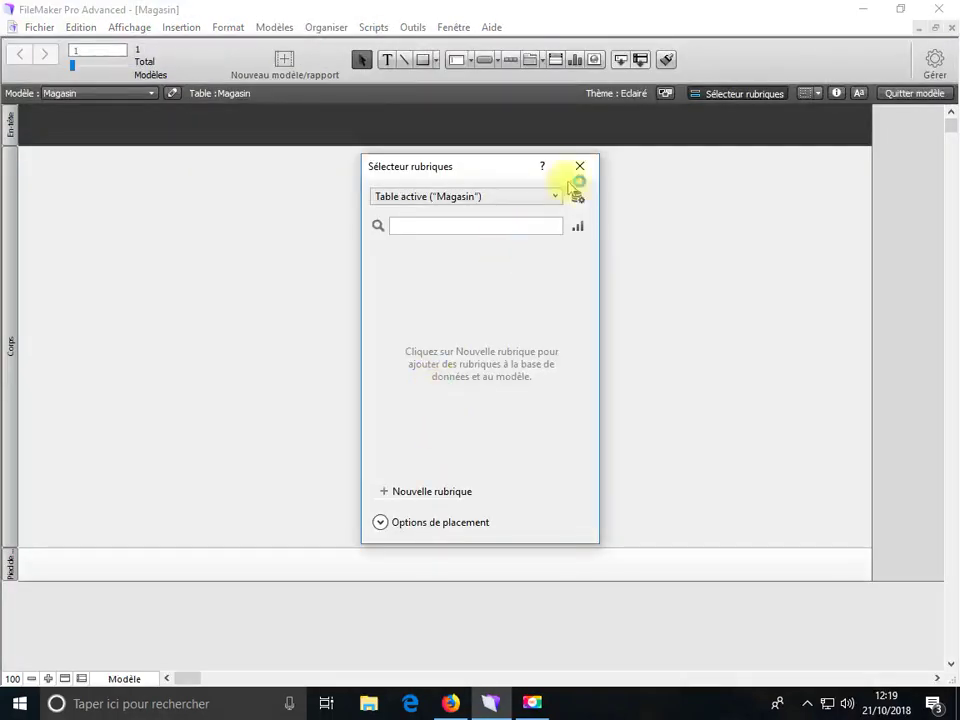
left_click(577, 168)
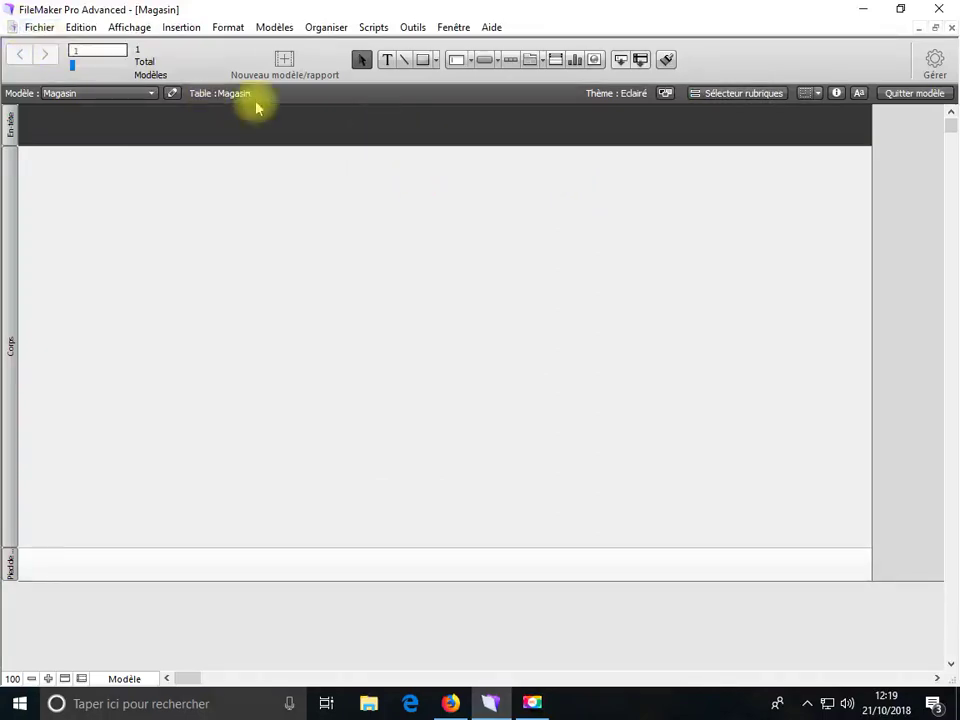
Step: Add the title text "Menu" at 24 pt to the layout header and move it up within the header
left_click(387, 59)
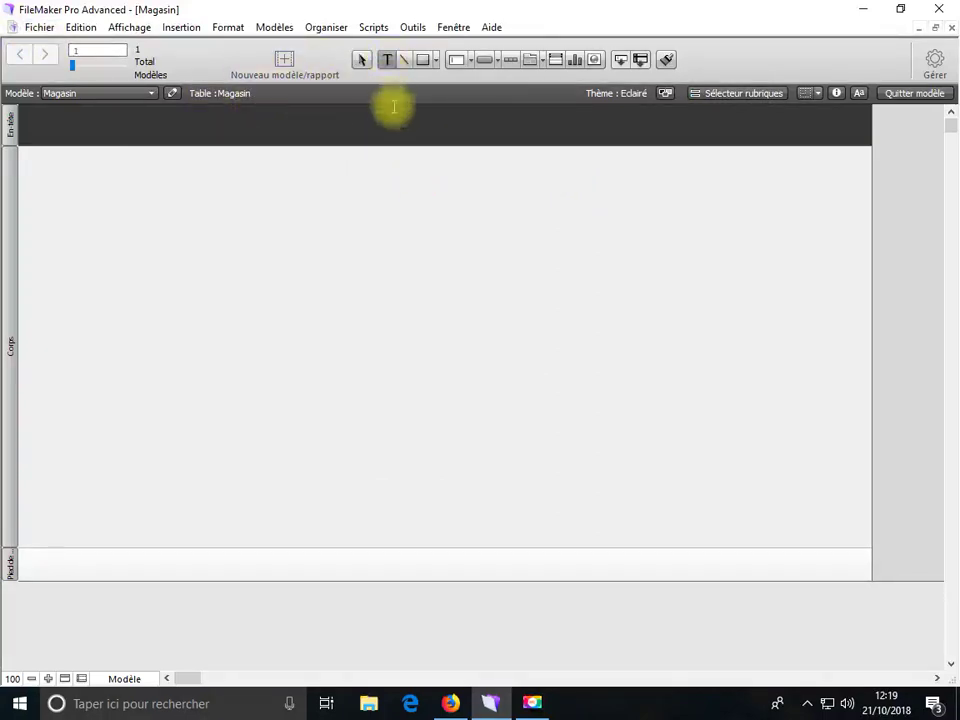
left_click(384, 130)
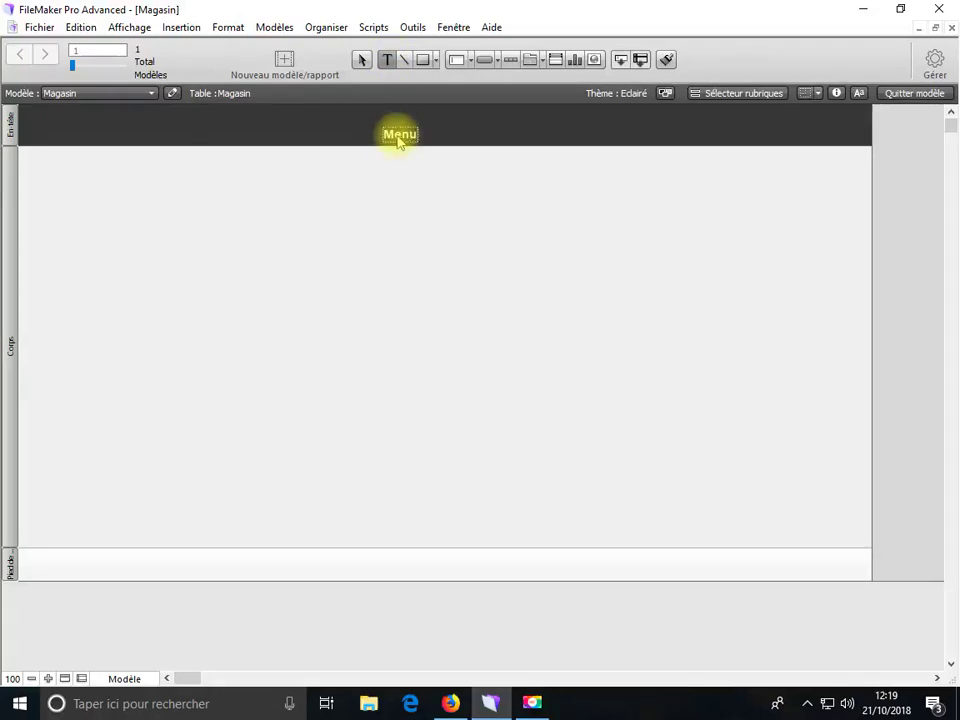
left_click_drag(390, 133, 439, 133)
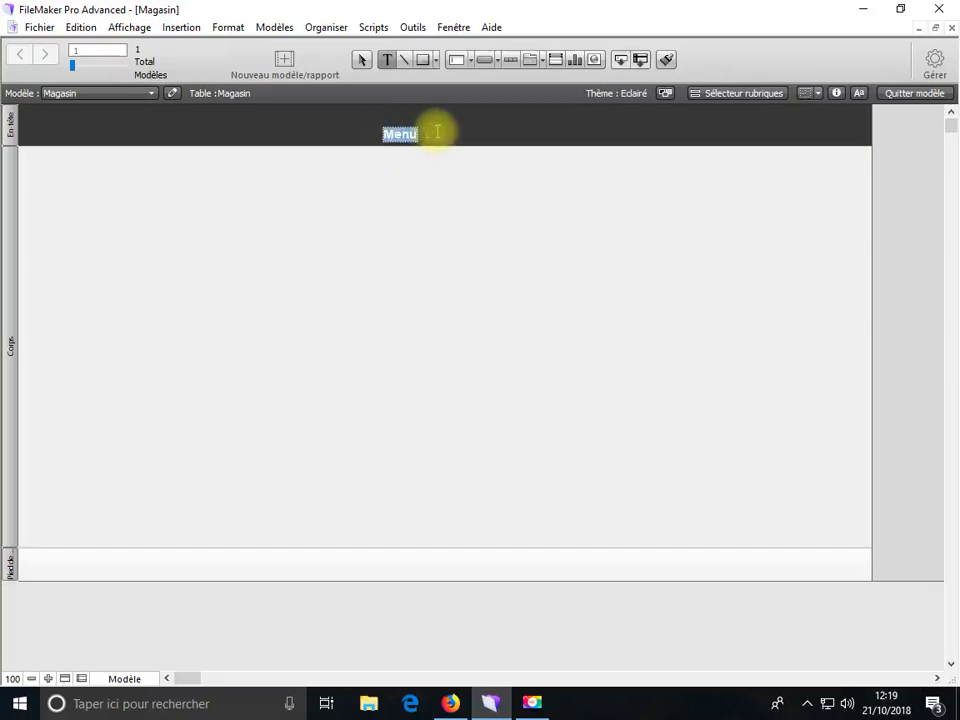
left_click(278, 27)
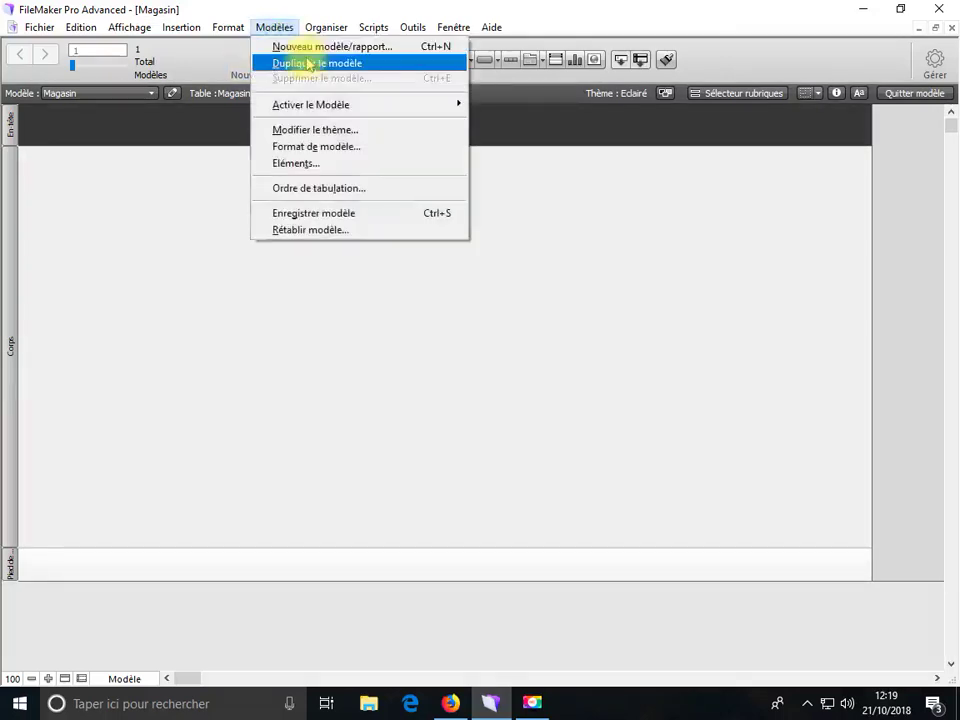
left_click(189, 27)
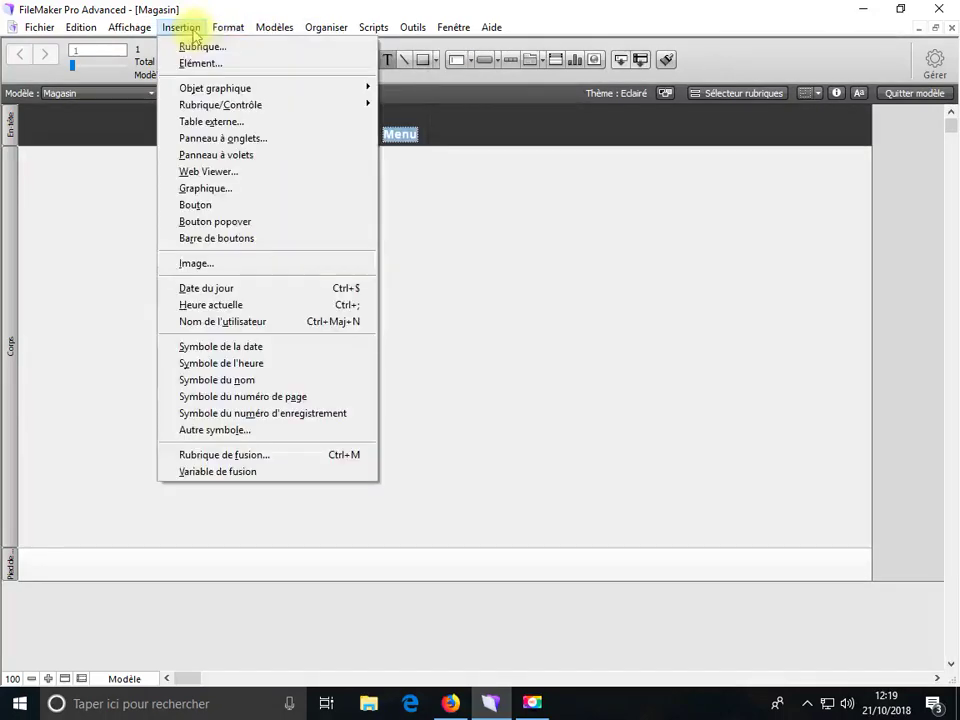
mouse_move(226, 27)
mouse_move(343, 60)
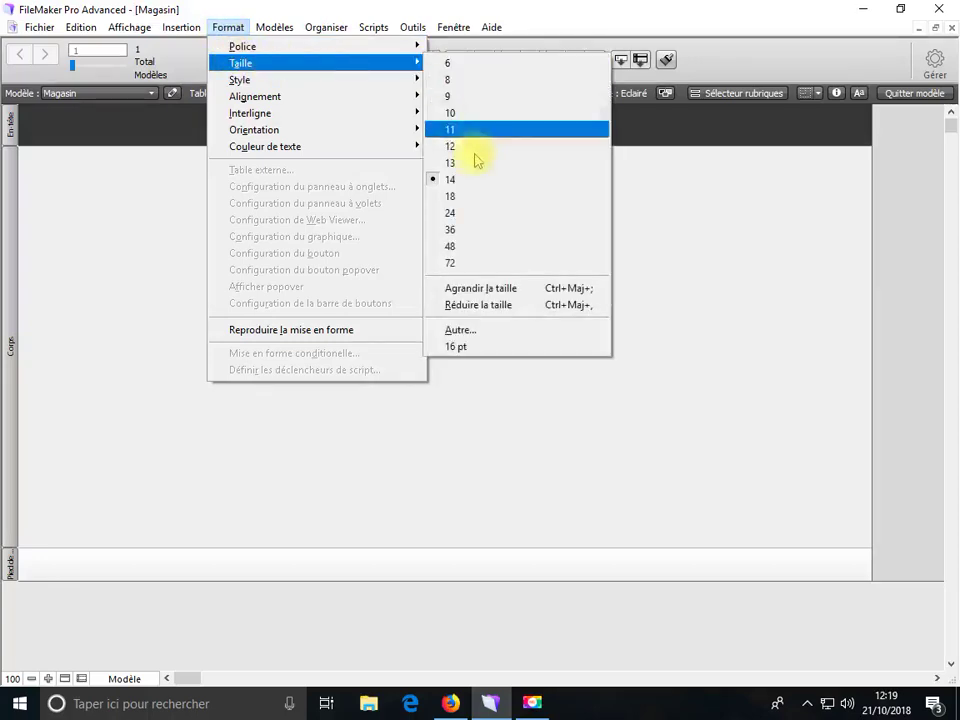
left_click(447, 213)
key("Escape")
left_click_drag(411, 147, 411, 131)
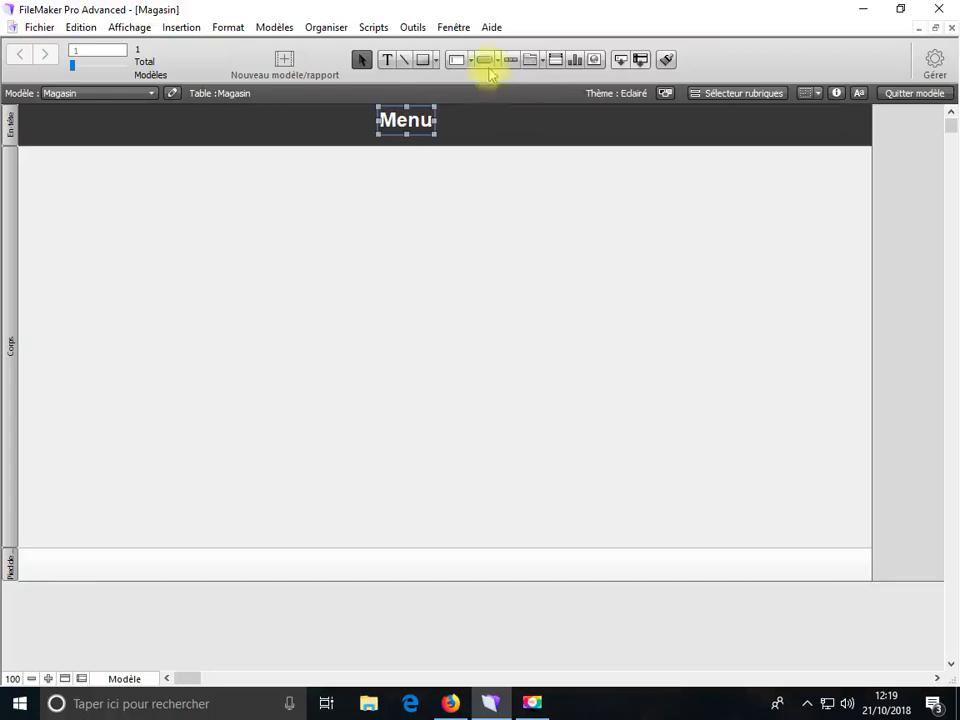
left_click(335, 107)
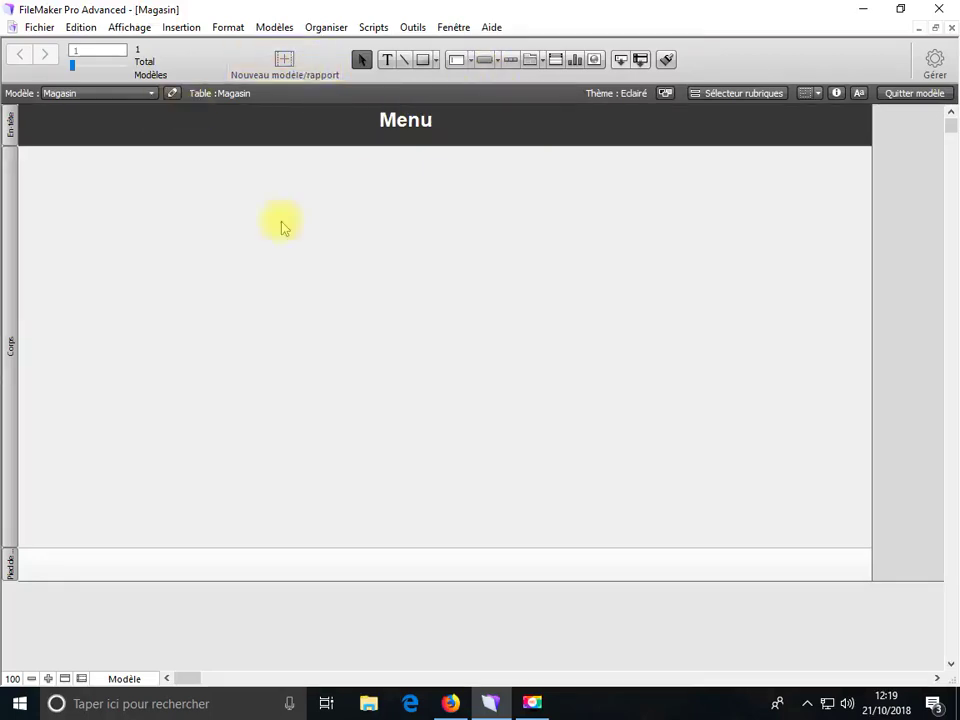
Step: Add a table named Stock to the Magasin database
left_click(40, 28)
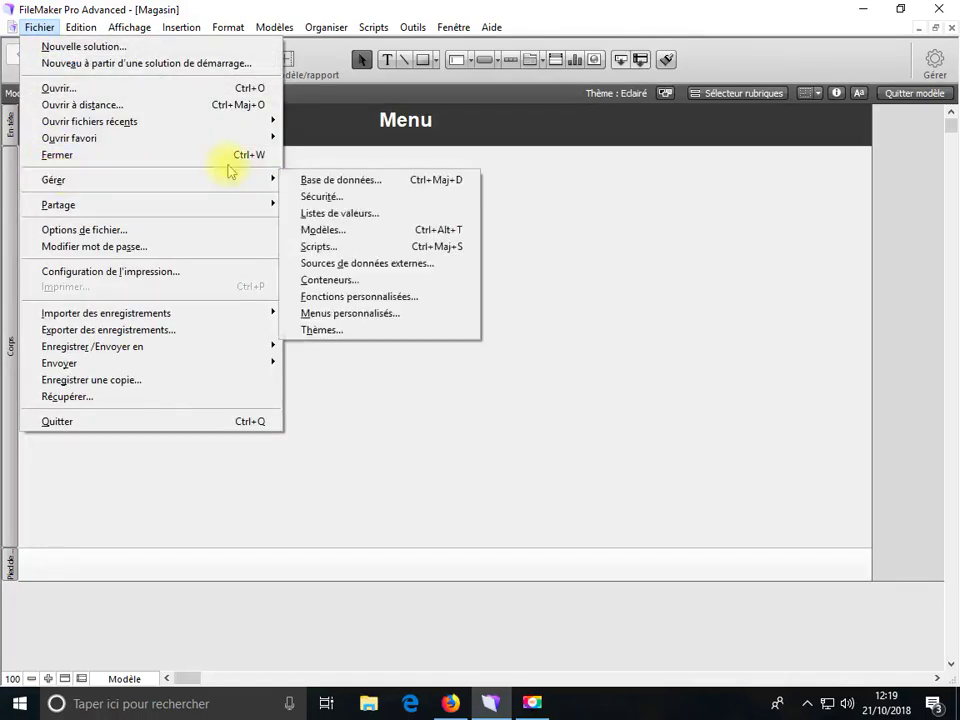
mouse_move(266, 181)
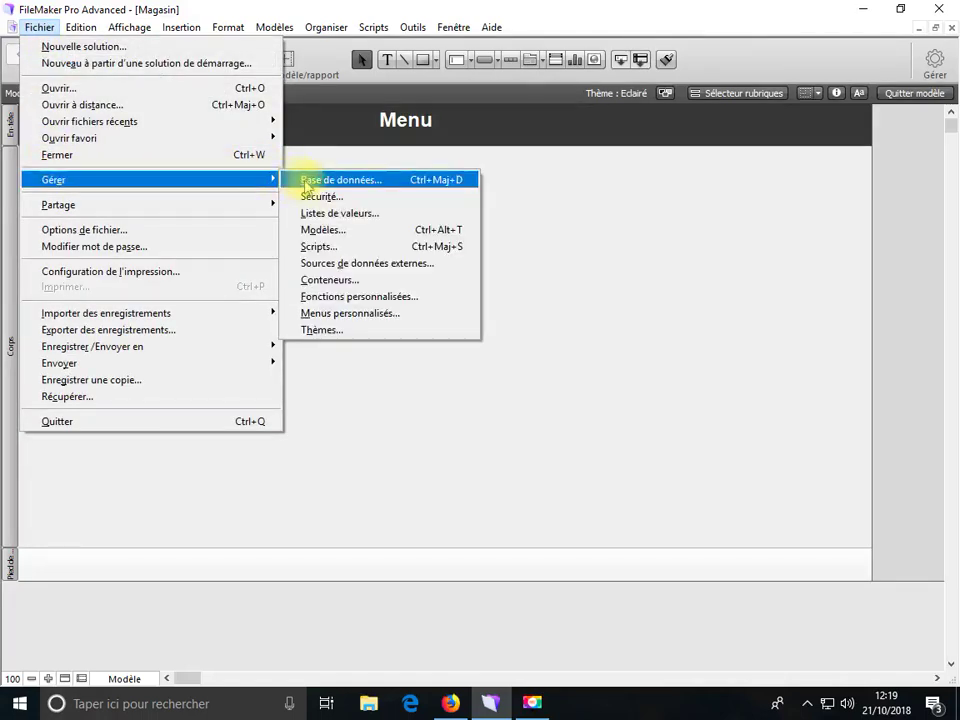
left_click(306, 182)
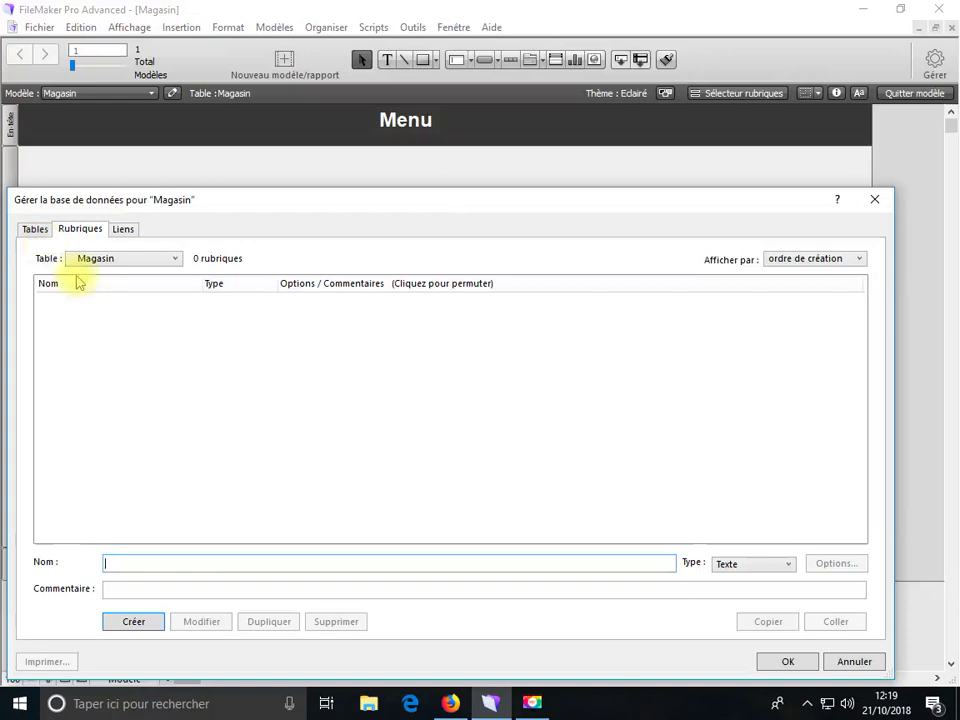
left_click(34, 229)
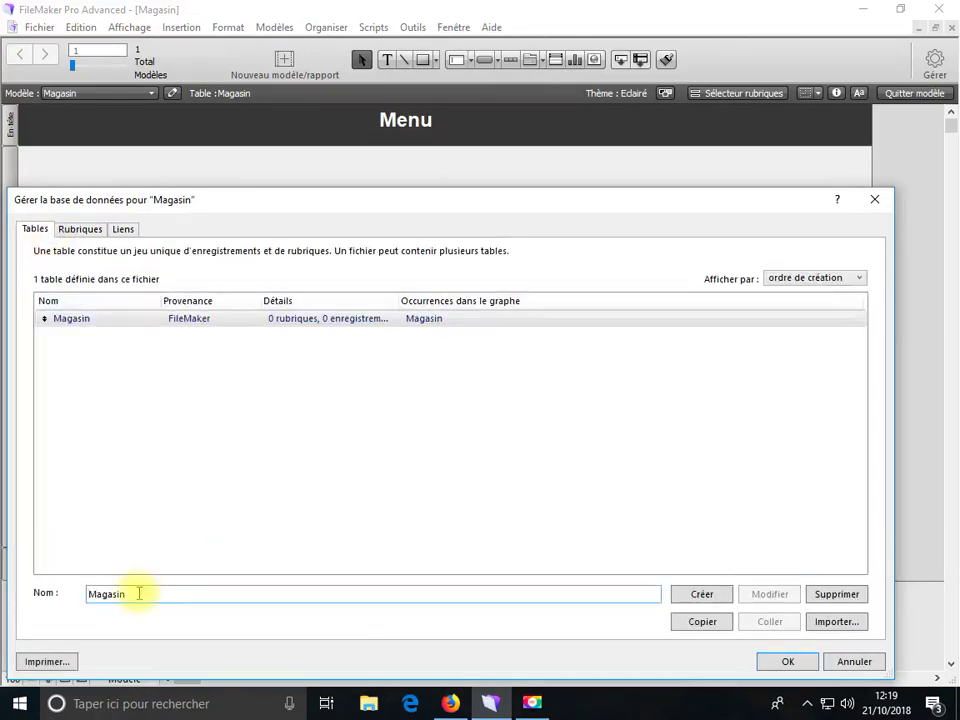
left_click_drag(139, 593, 71, 603)
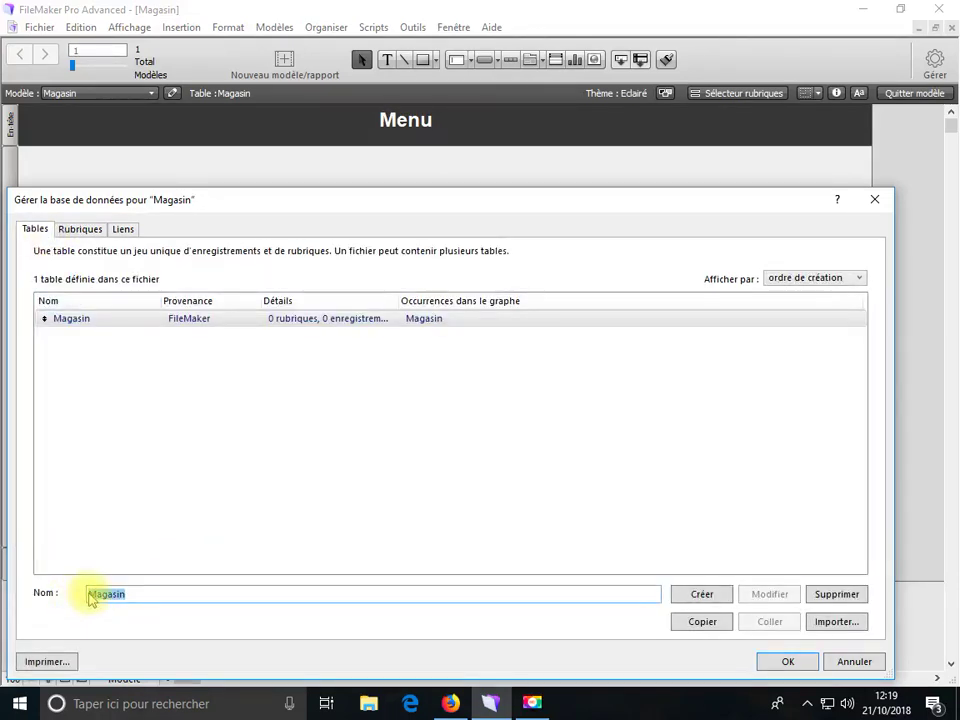
type("D")
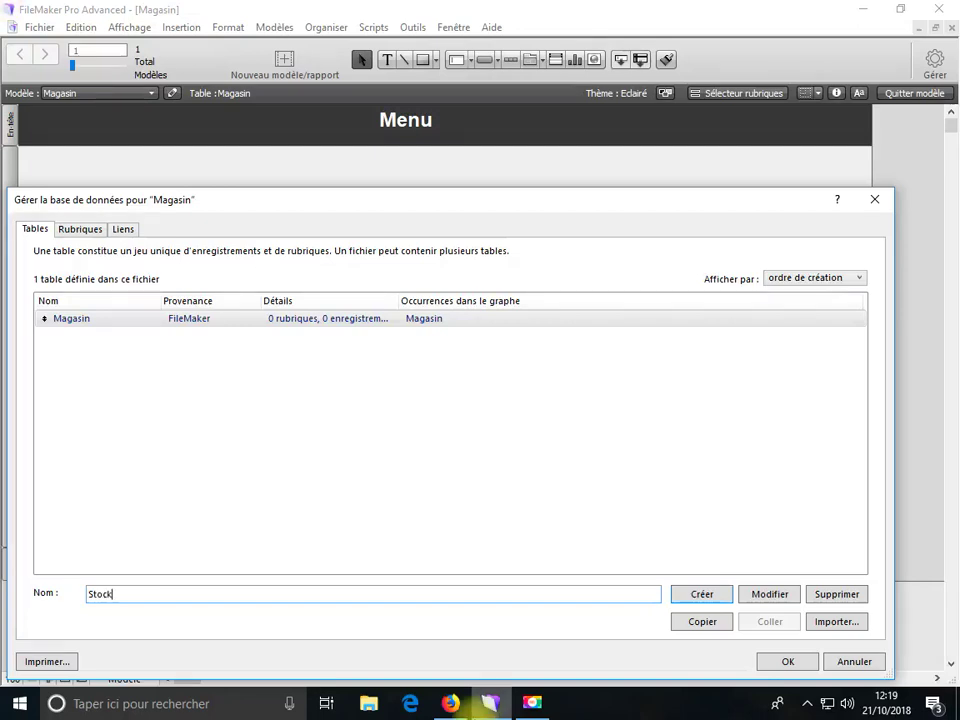
left_click(682, 596)
Step: Add the tables Entrées and Sorties to the Magasin database and accept the database changes
type("Entrées")
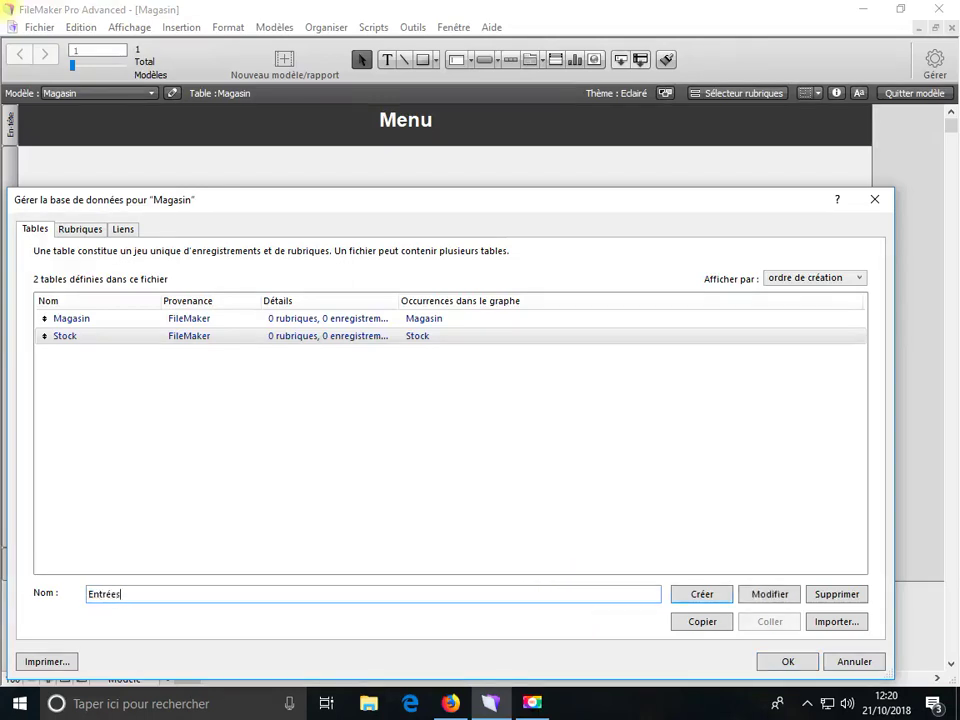
left_click(703, 596)
type("So")
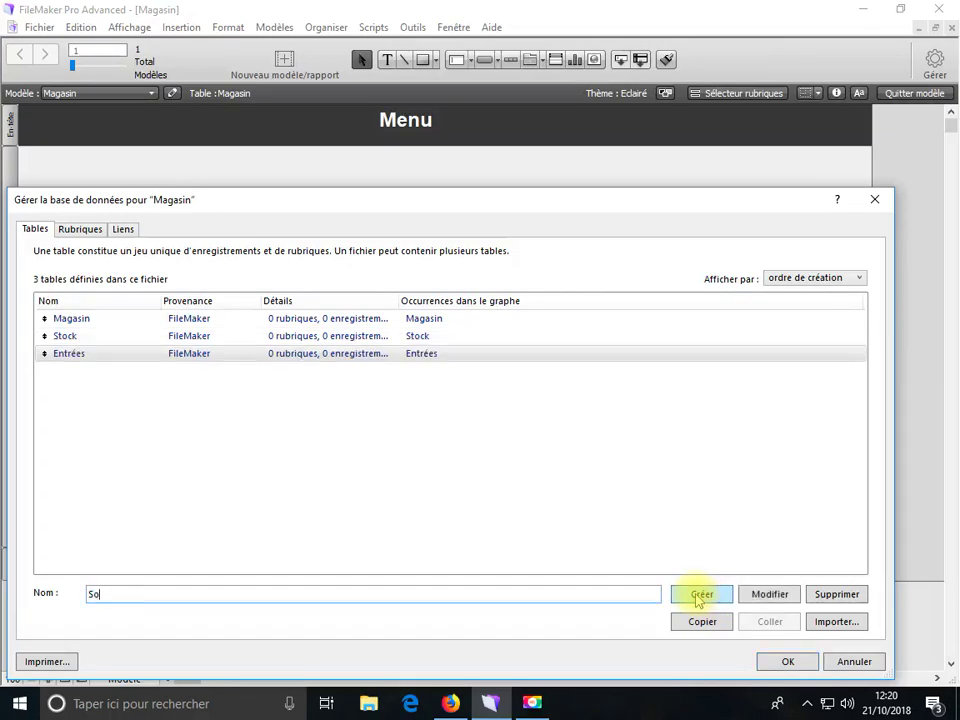
type("rties")
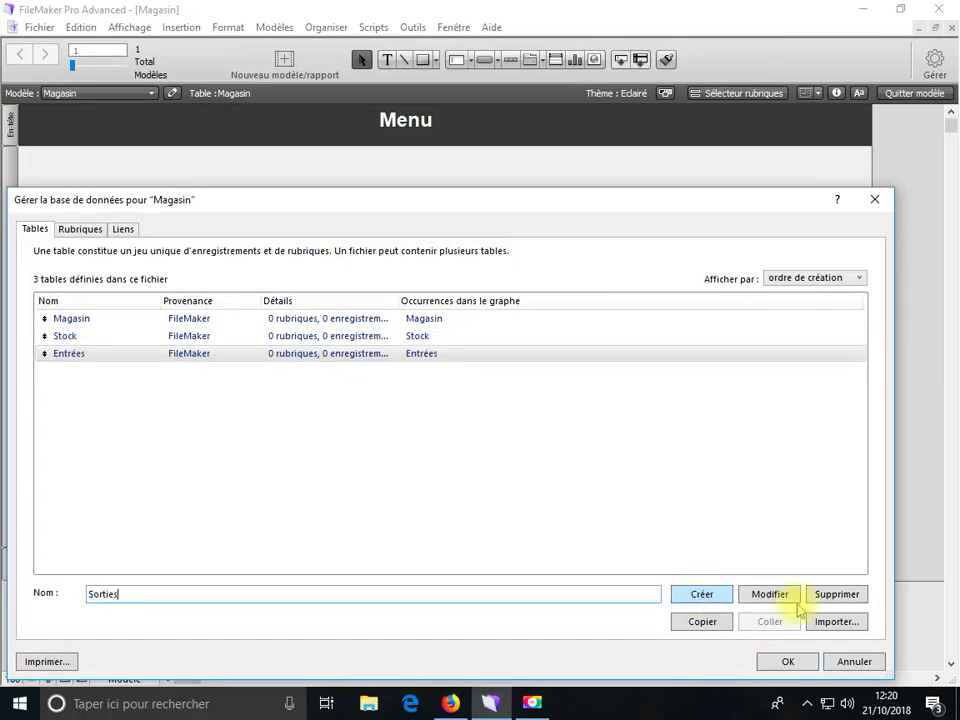
left_click(719, 598)
left_click(788, 662)
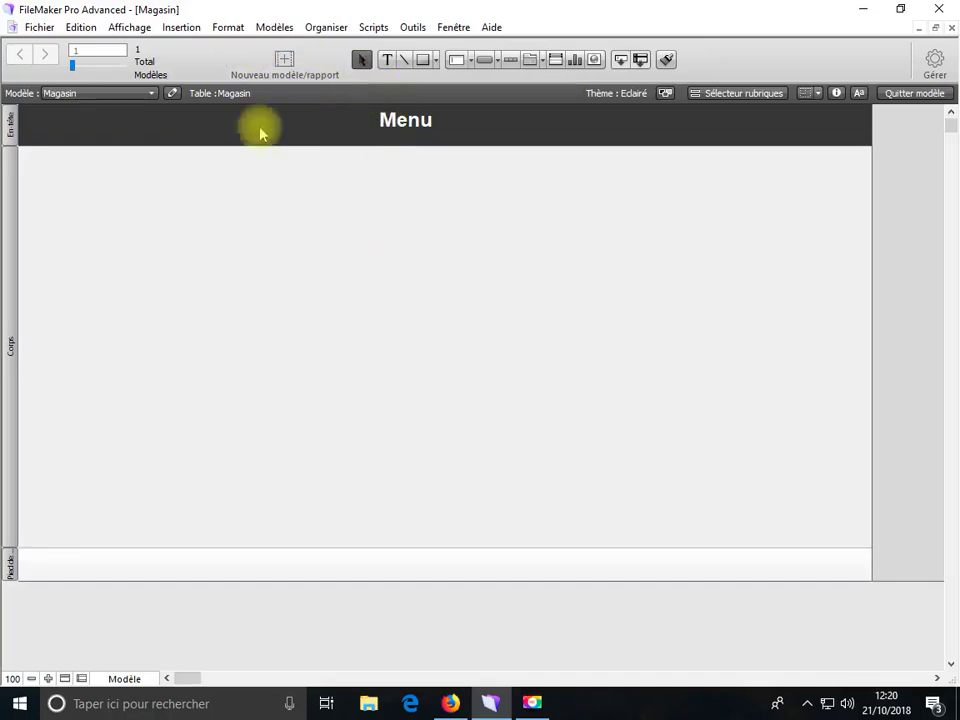
left_click(903, 95)
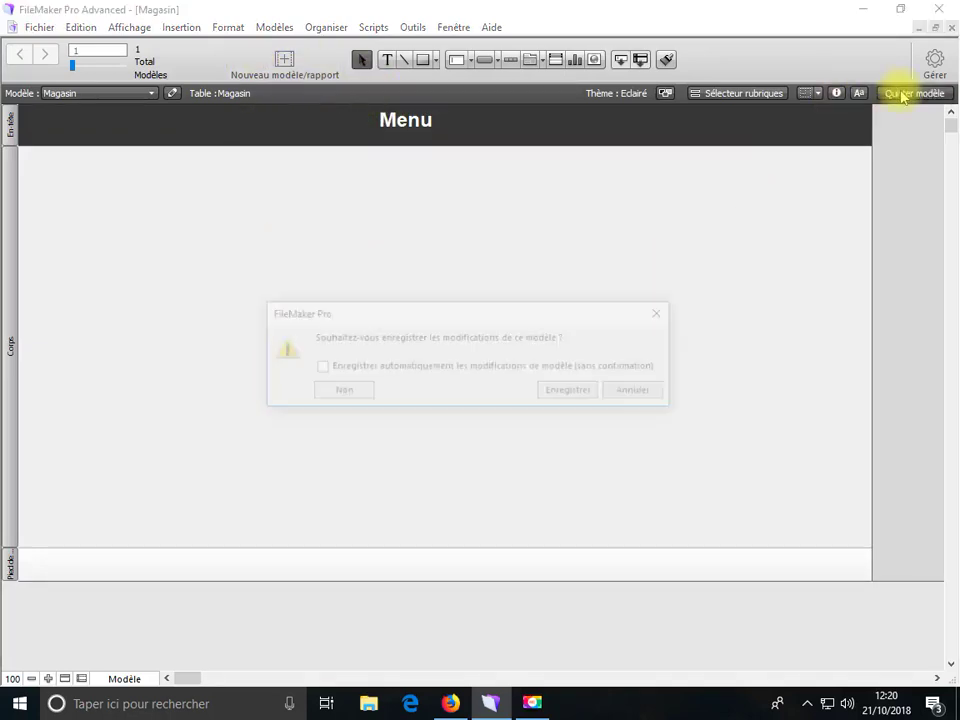
left_click(645, 393)
left_click(174, 27)
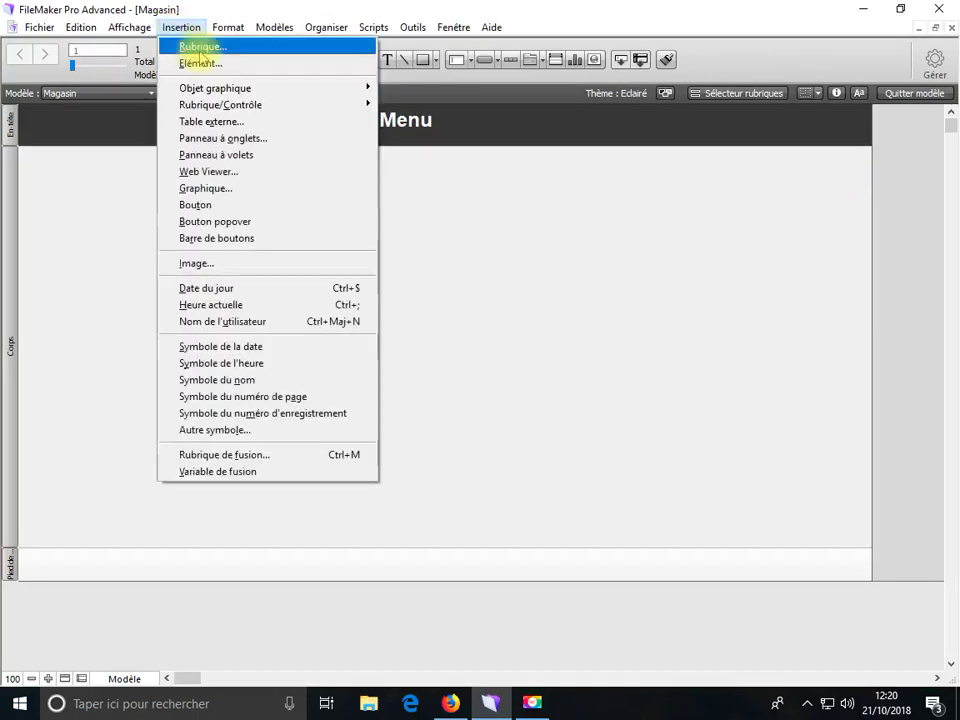
left_click(200, 50)
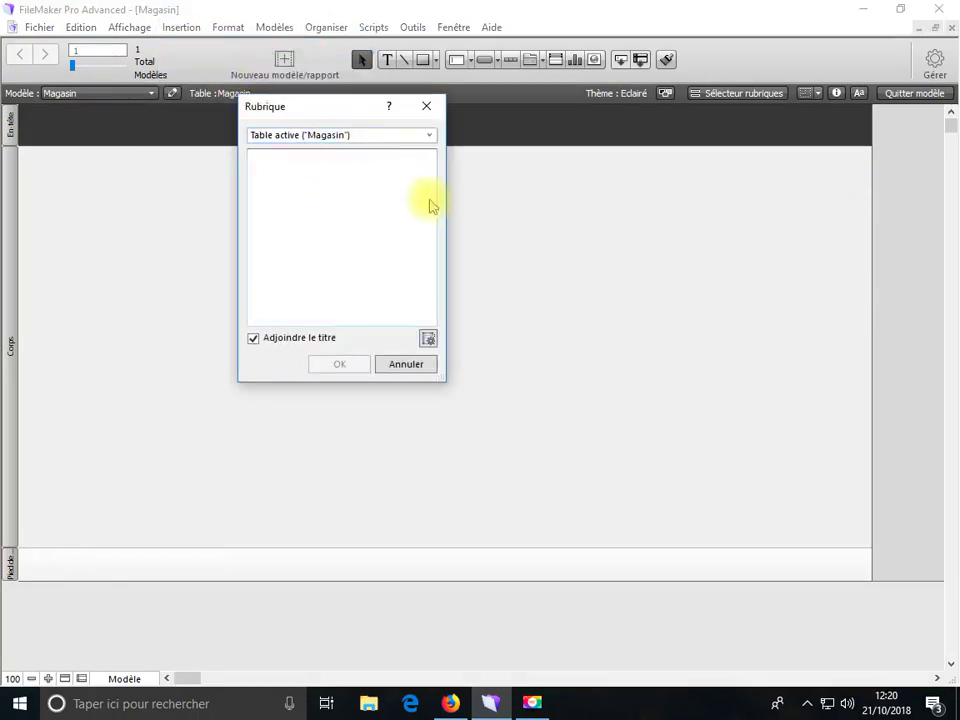
left_click(386, 134)
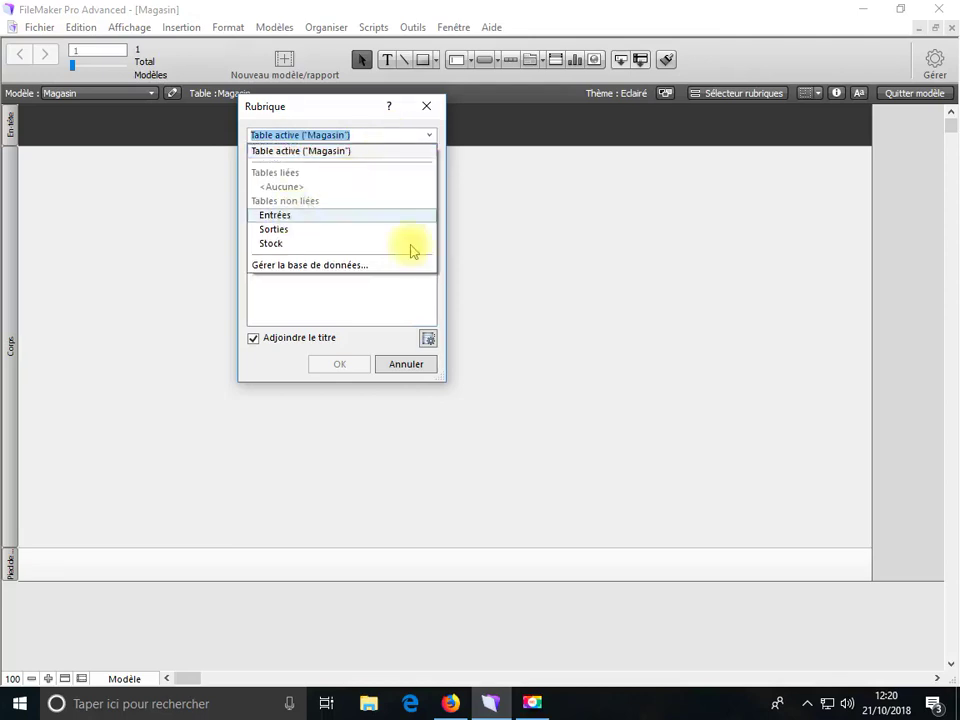
left_click(406, 364)
left_click(424, 366)
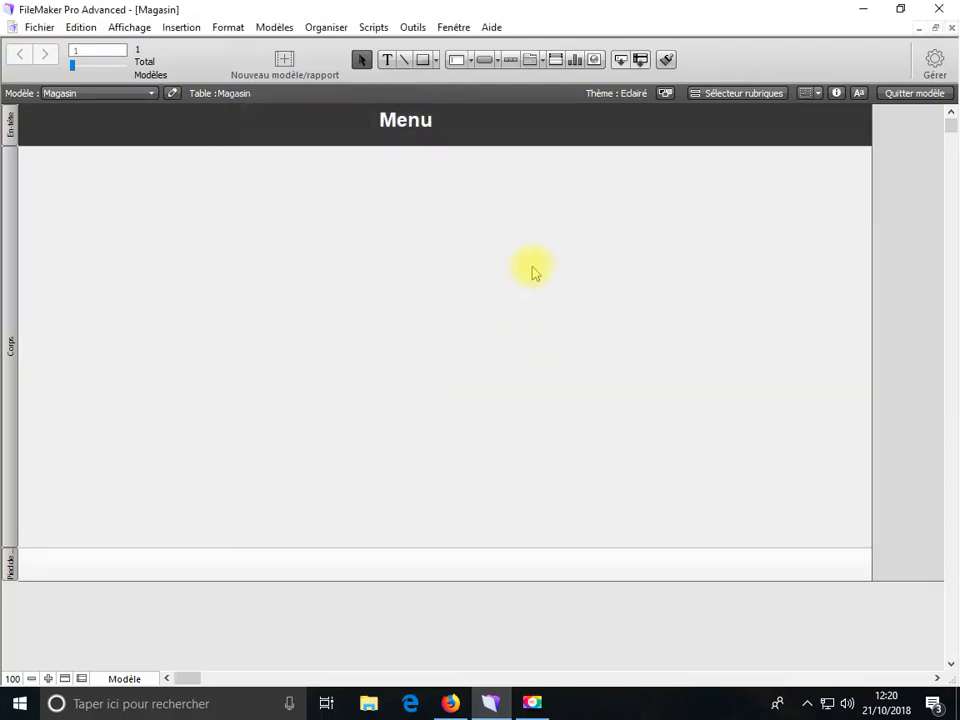
Step: Draw a wide button in the upper body of the Menu layout and label it Stock
left_click(484, 60)
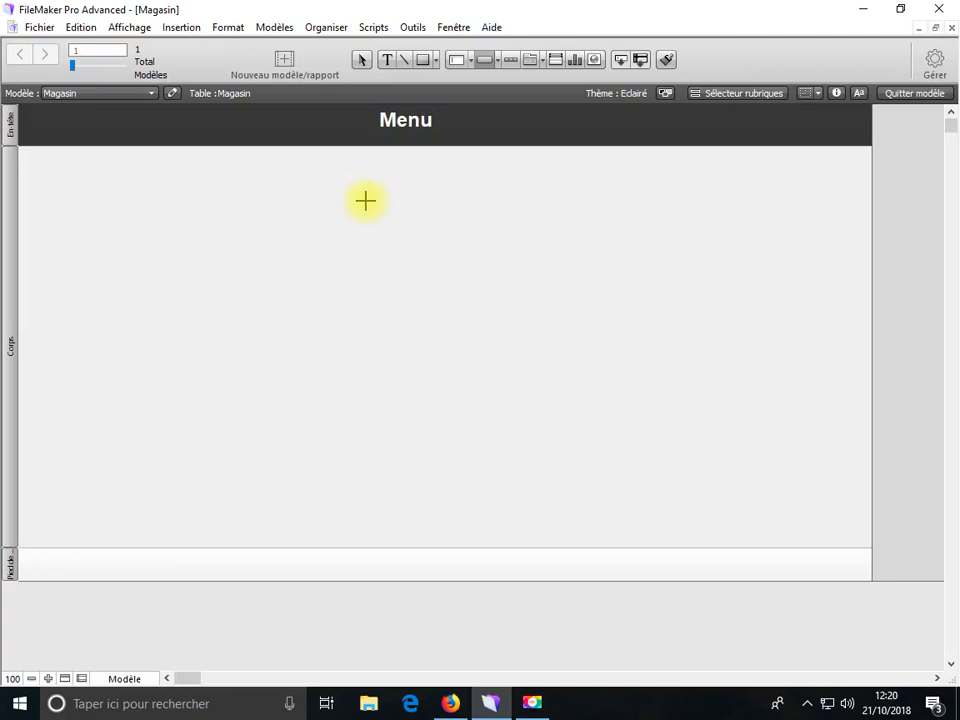
left_click_drag(365, 201, 592, 238)
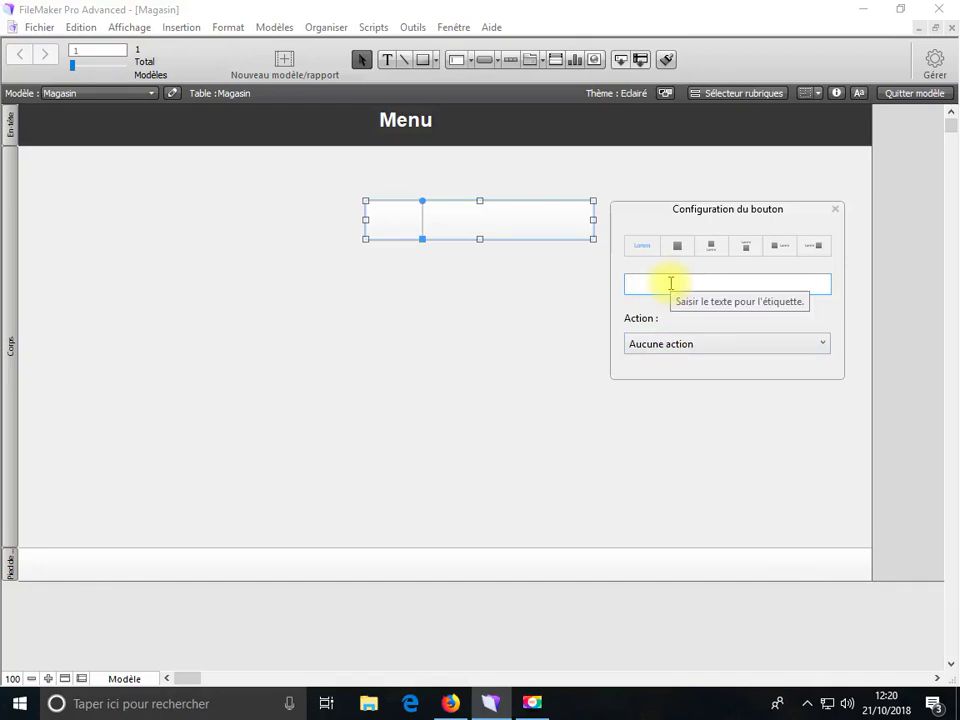
type("Stock")
left_click(690, 348)
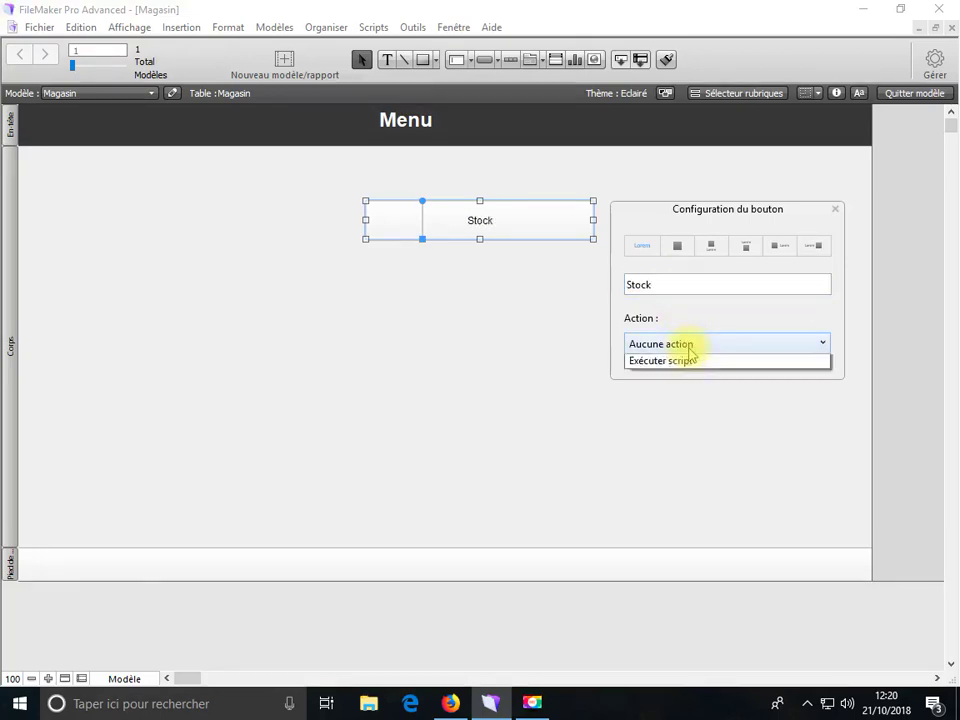
left_click(688, 385)
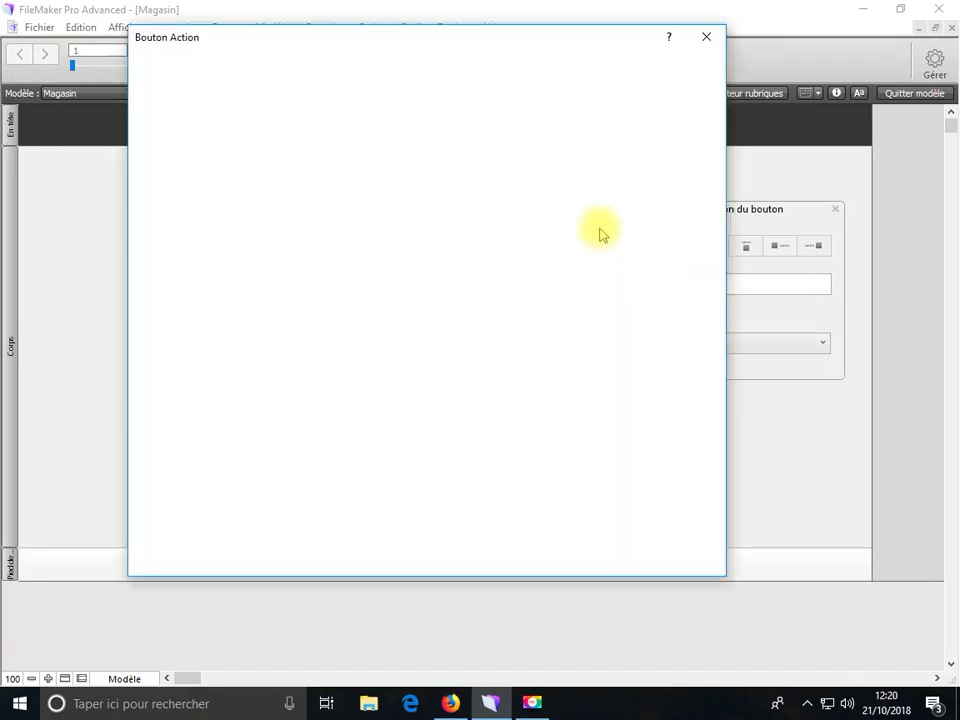
double_click(537, 141)
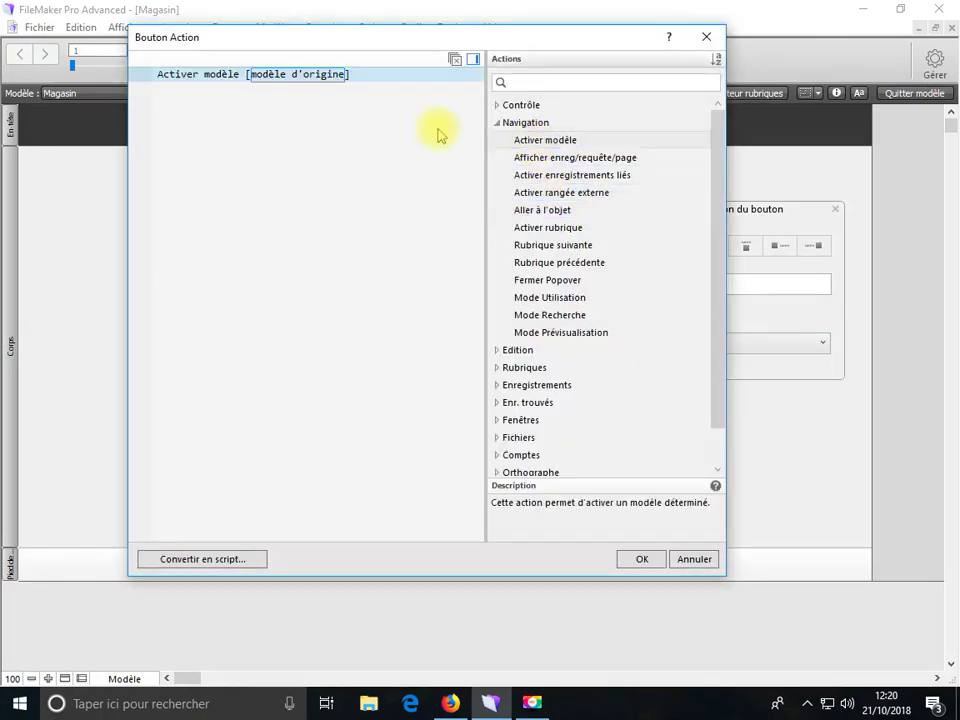
left_click(286, 76)
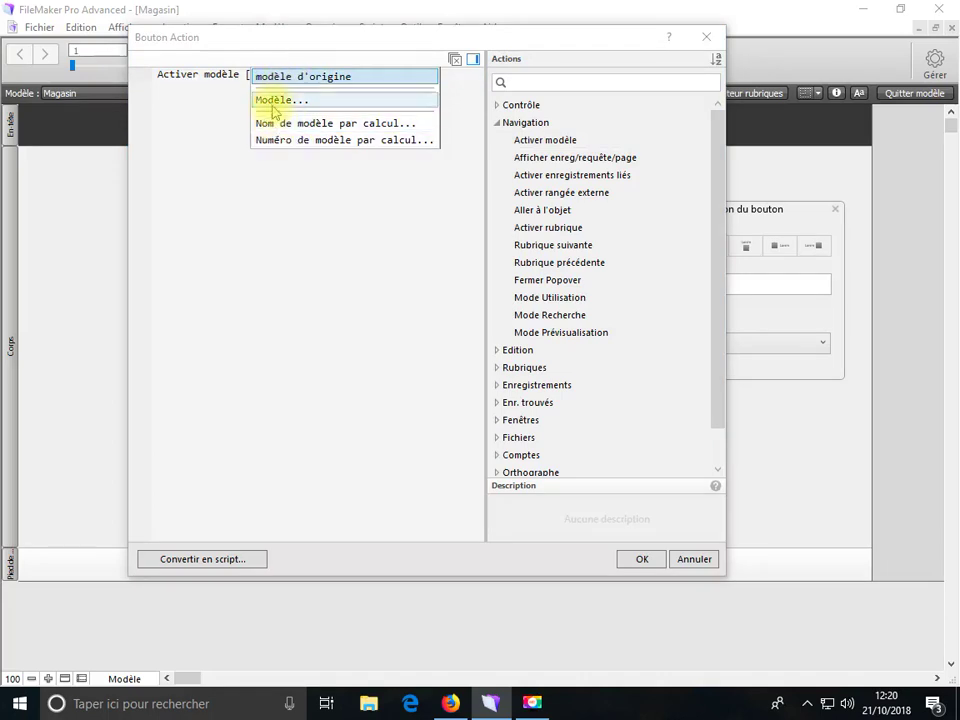
left_click(276, 101)
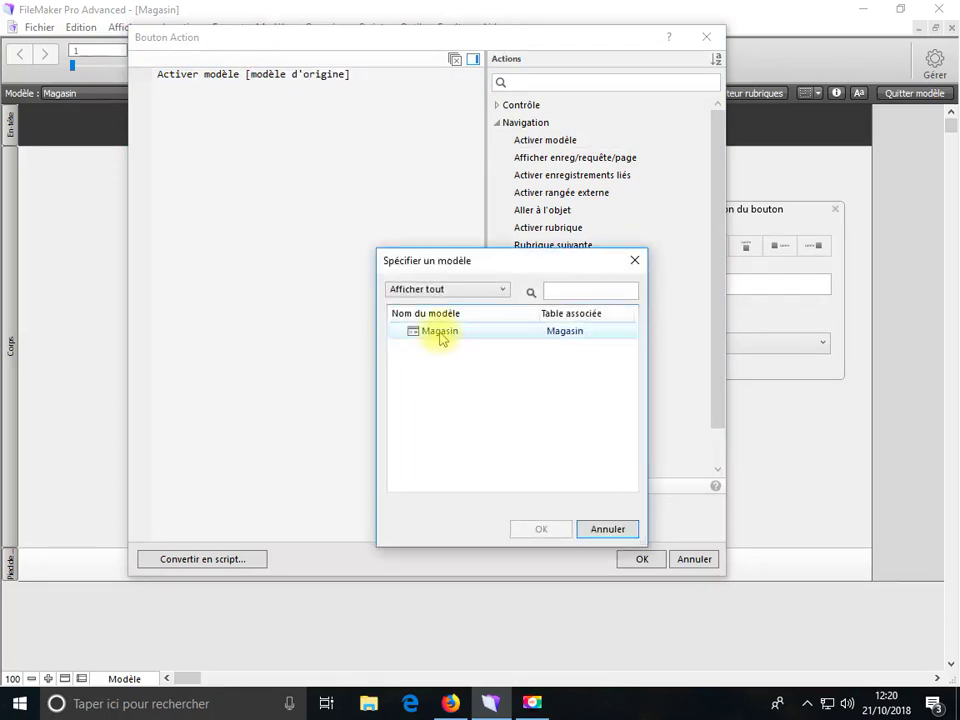
left_click(611, 529)
left_click(693, 560)
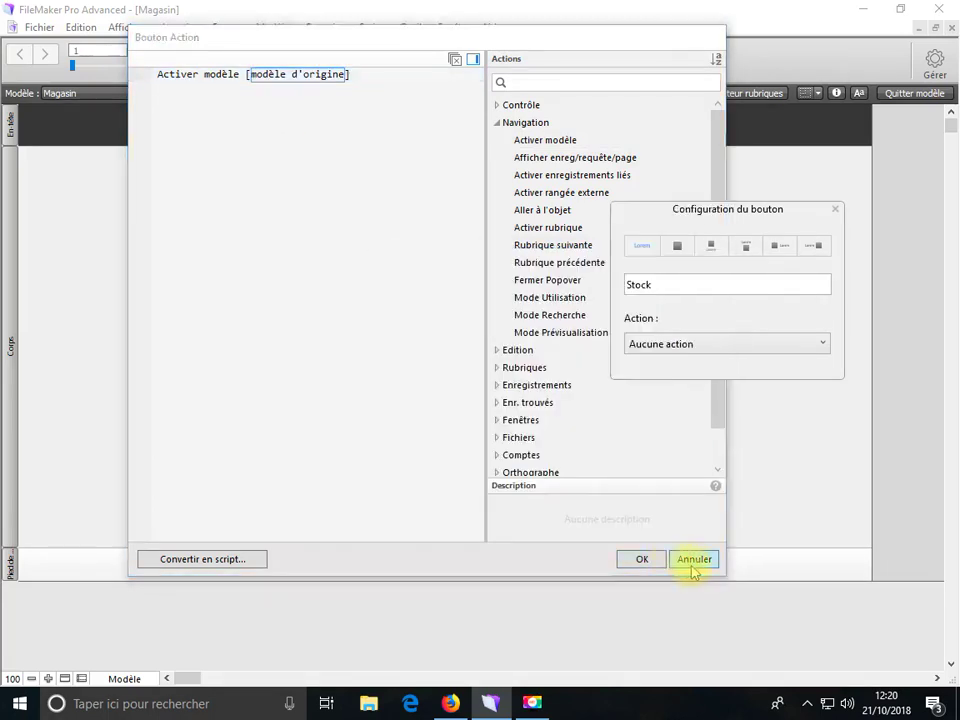
left_click(400, 308)
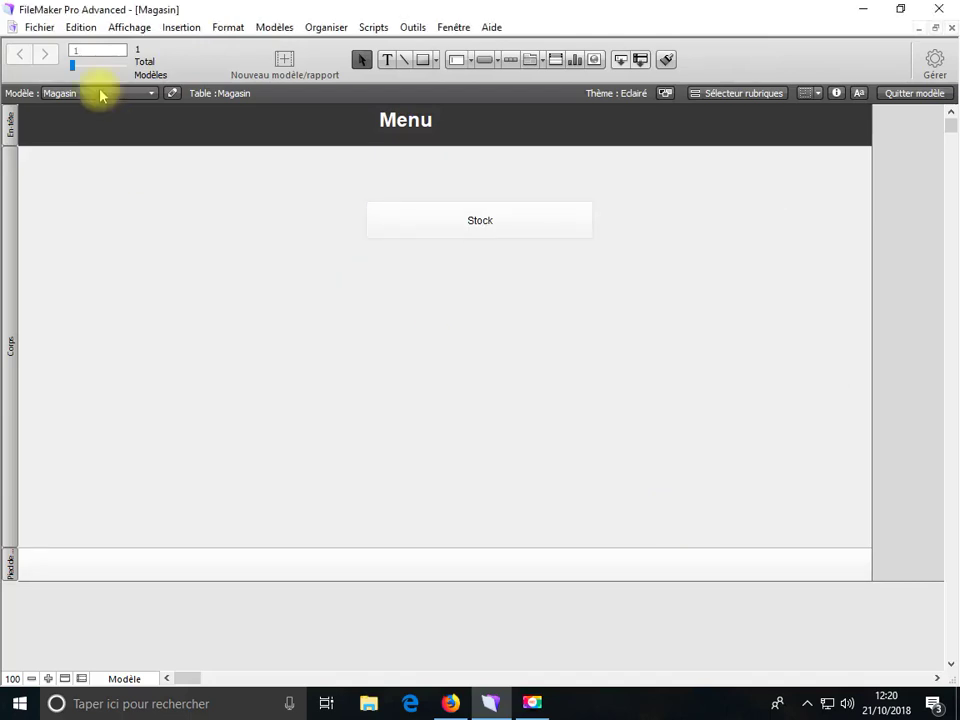
Step: Add a text field named Code Pr to the Stock table in the database definition
left_click(40, 27)
mouse_move(225, 183)
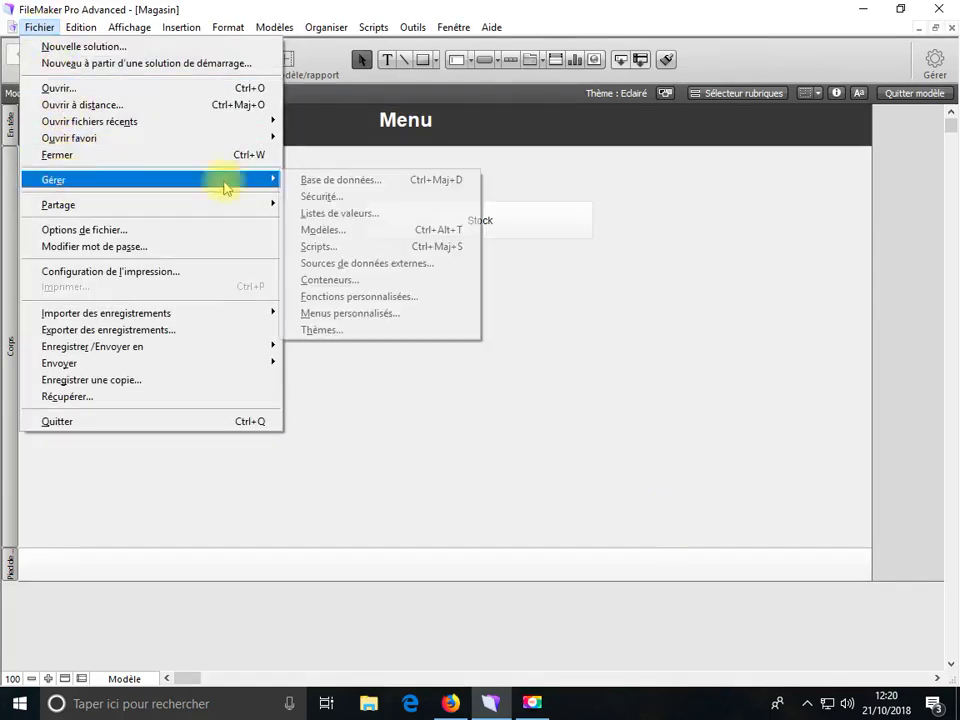
left_click(306, 186)
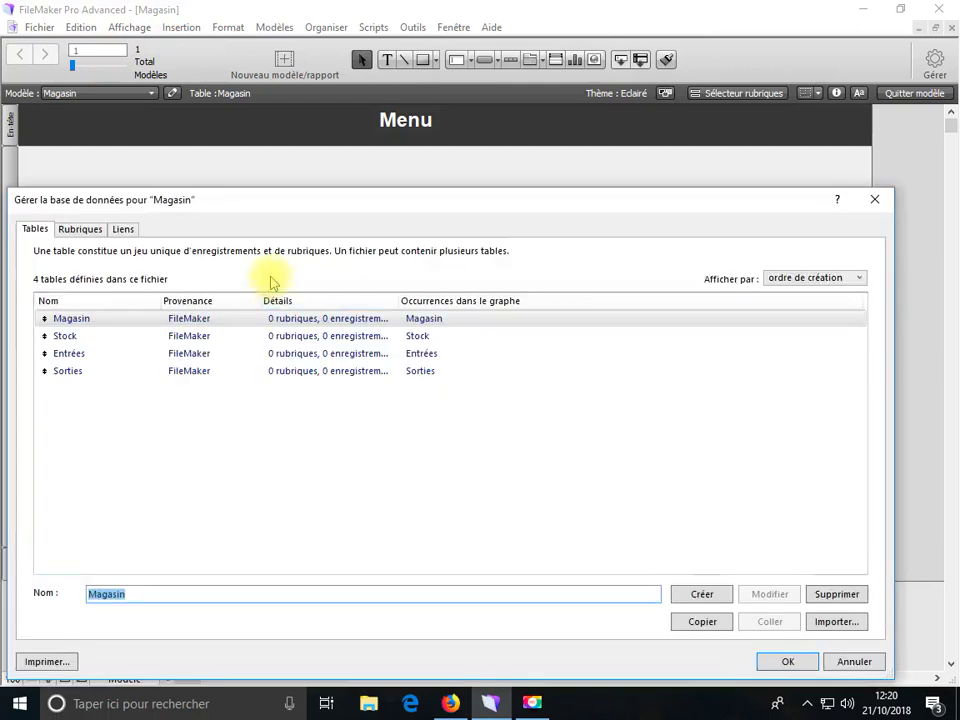
left_click(95, 230)
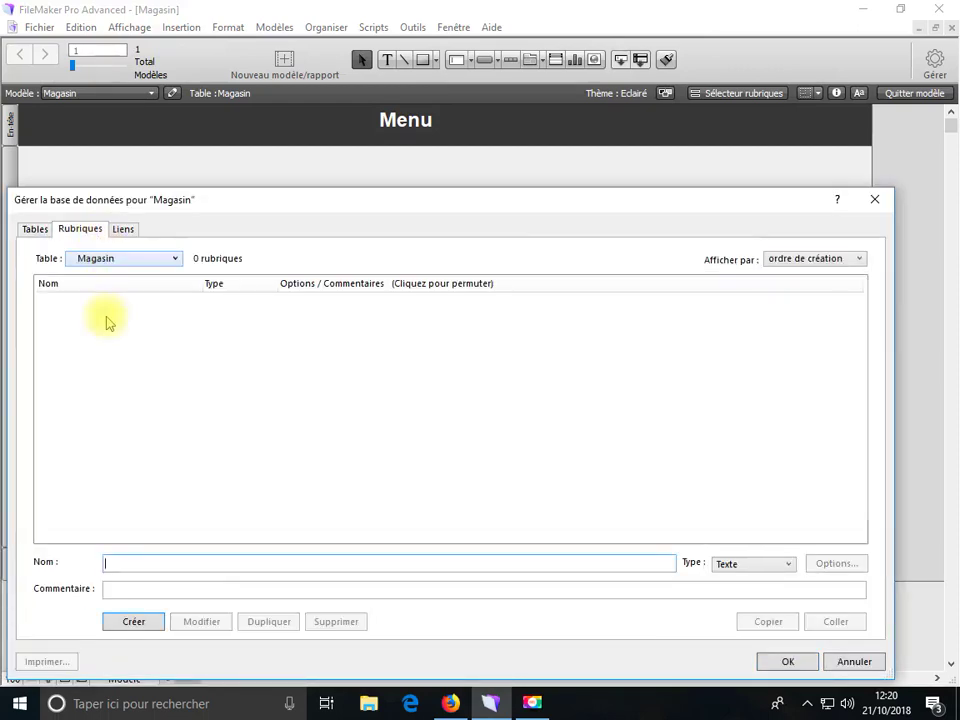
left_click(104, 260)
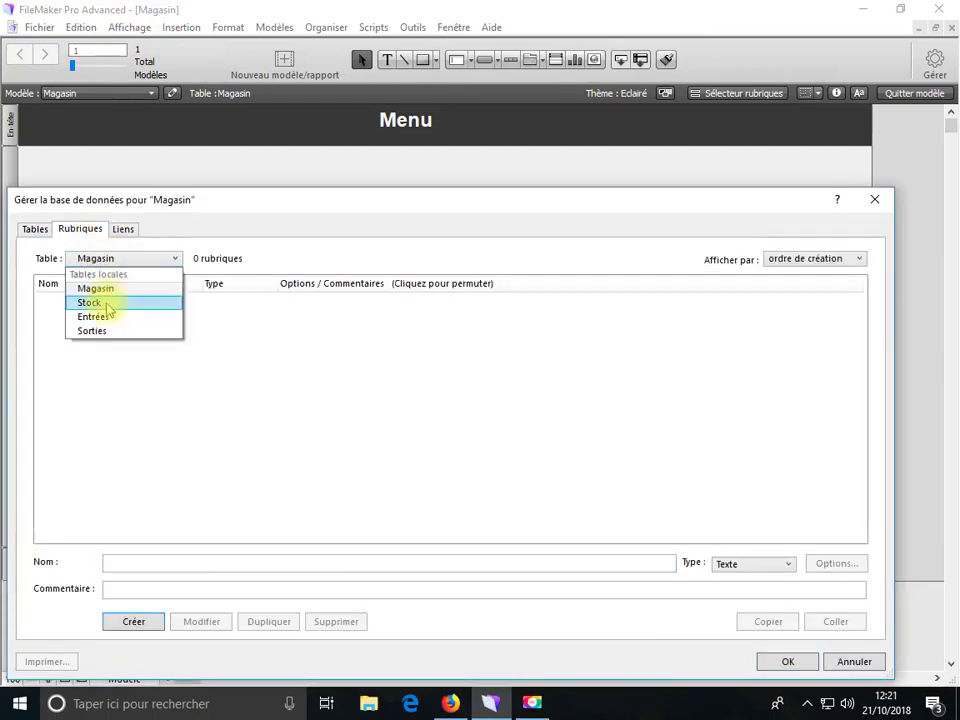
left_click(111, 302)
left_click(185, 564)
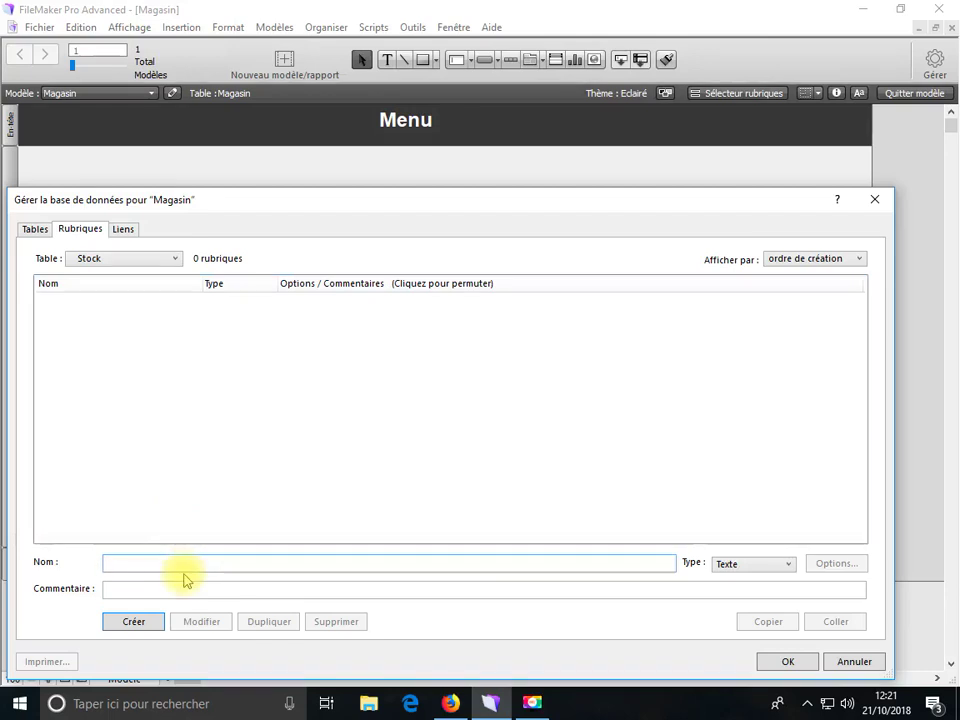
type("Code Pr")
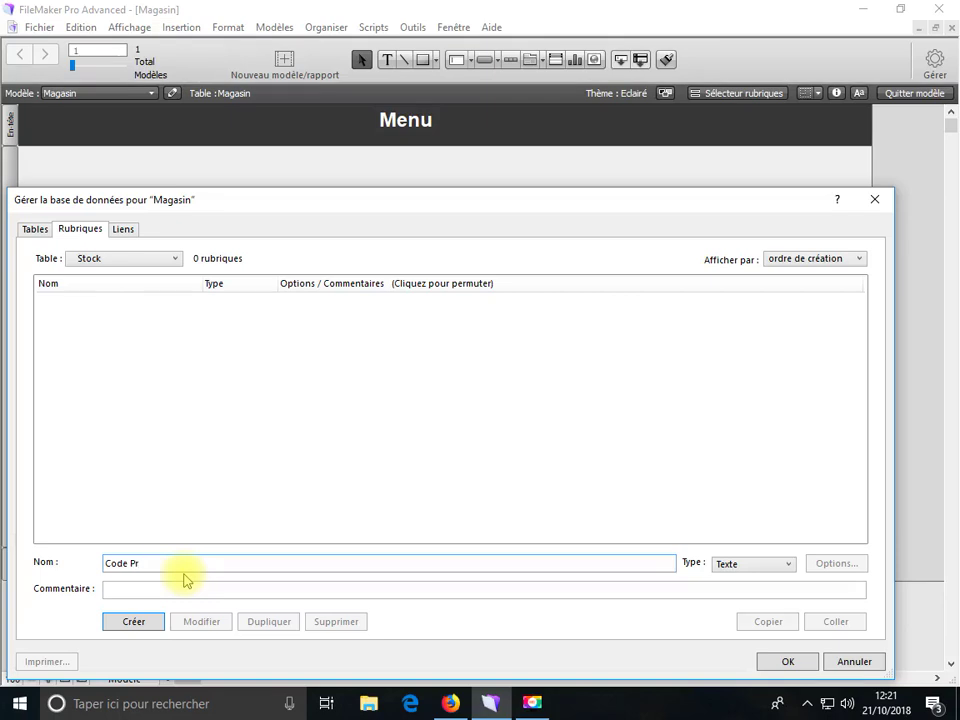
left_click(147, 625)
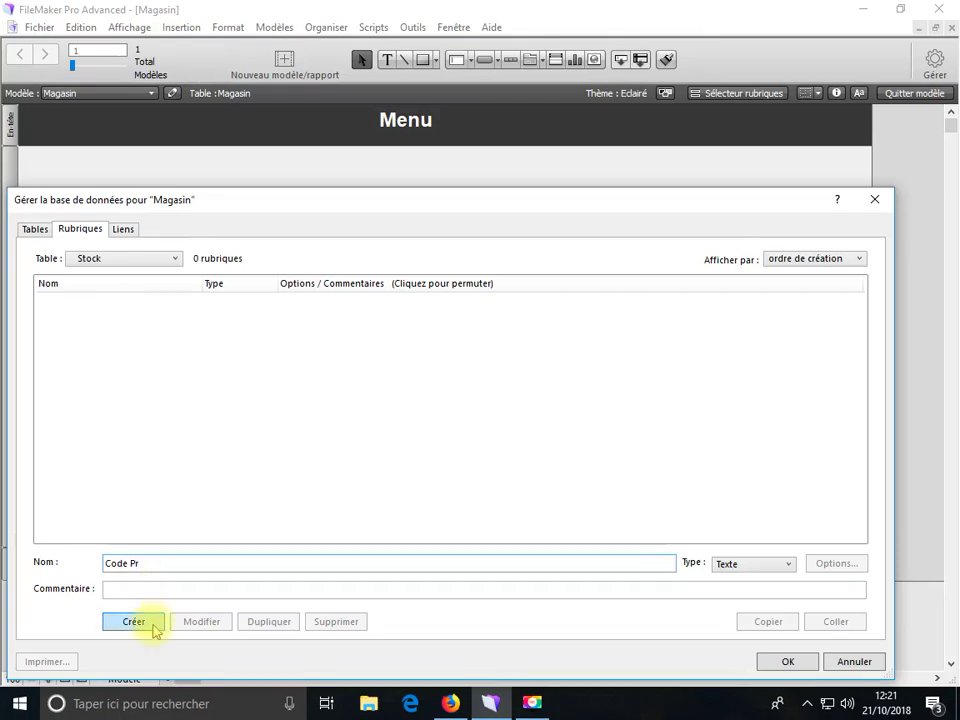
Step: Add text fields named Article, Référence and Casier to the Stock table
type("Désigna")
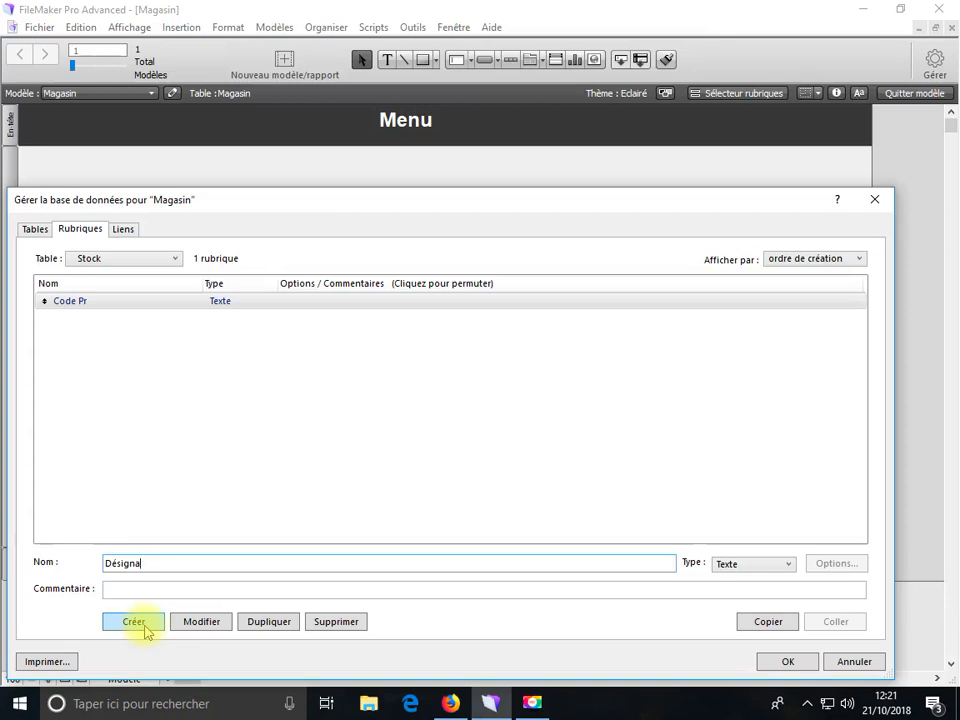
left_click(147, 628)
type("Article")
left_click(134, 622)
type("Référence")
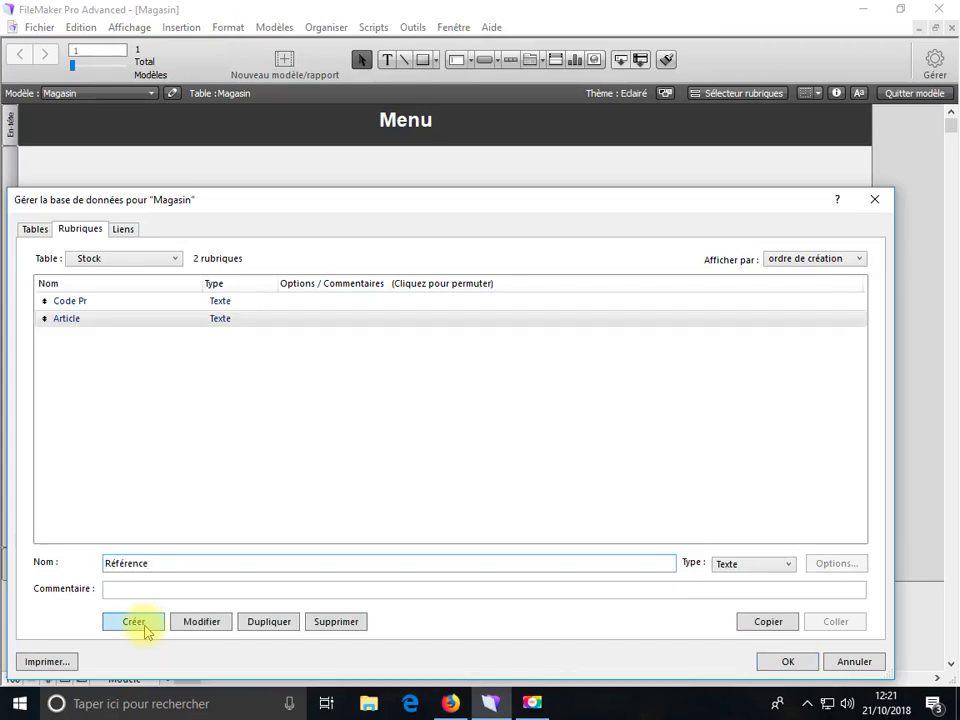
left_click(134, 622)
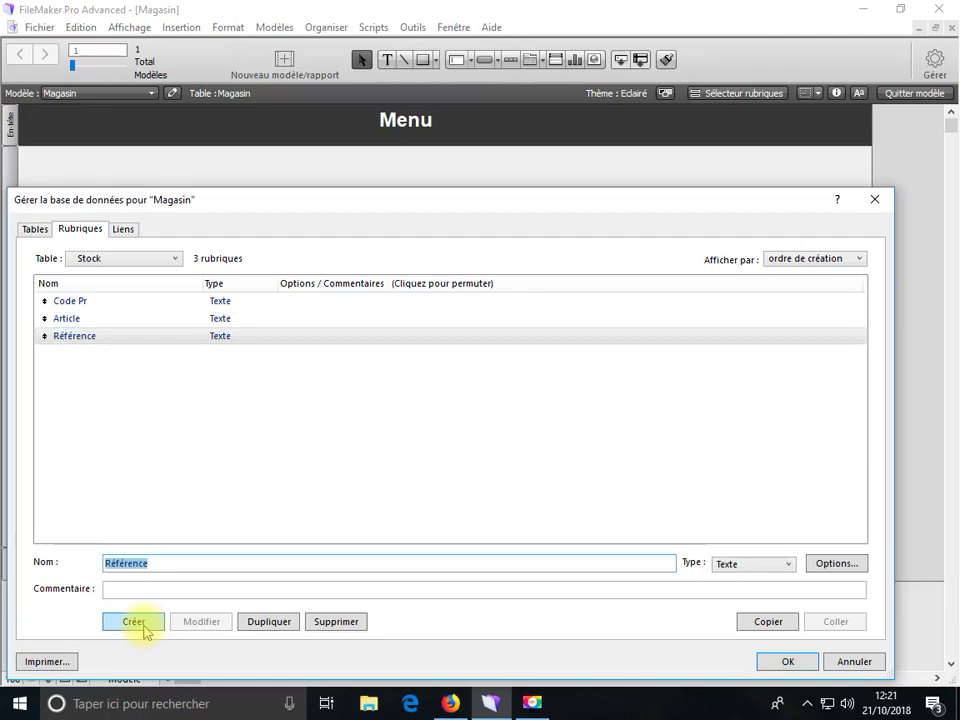
type("Casier")
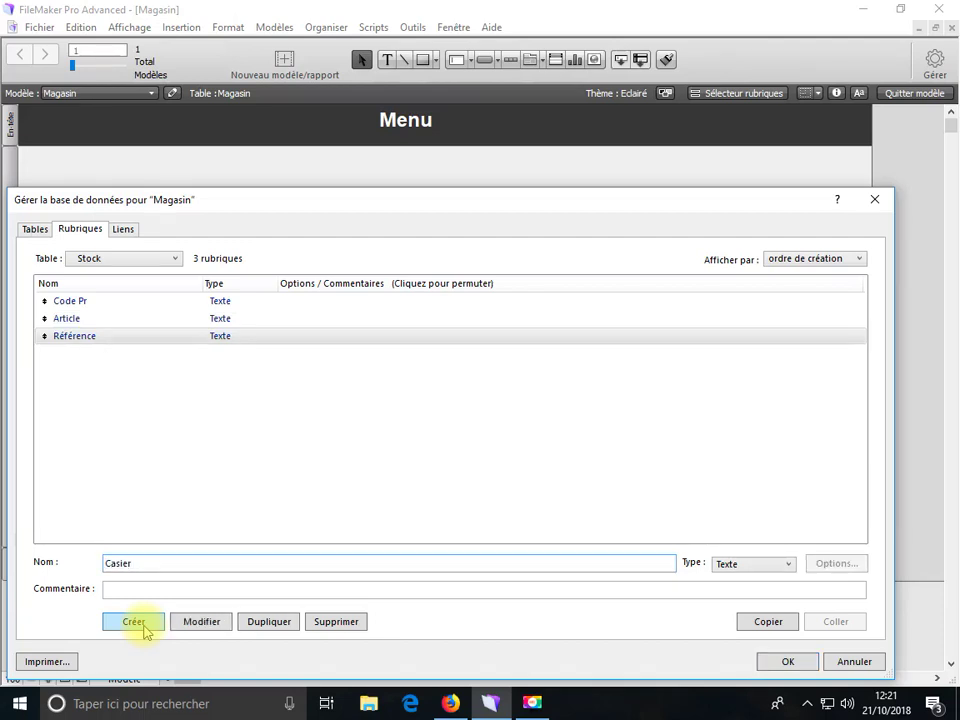
left_click(145, 626)
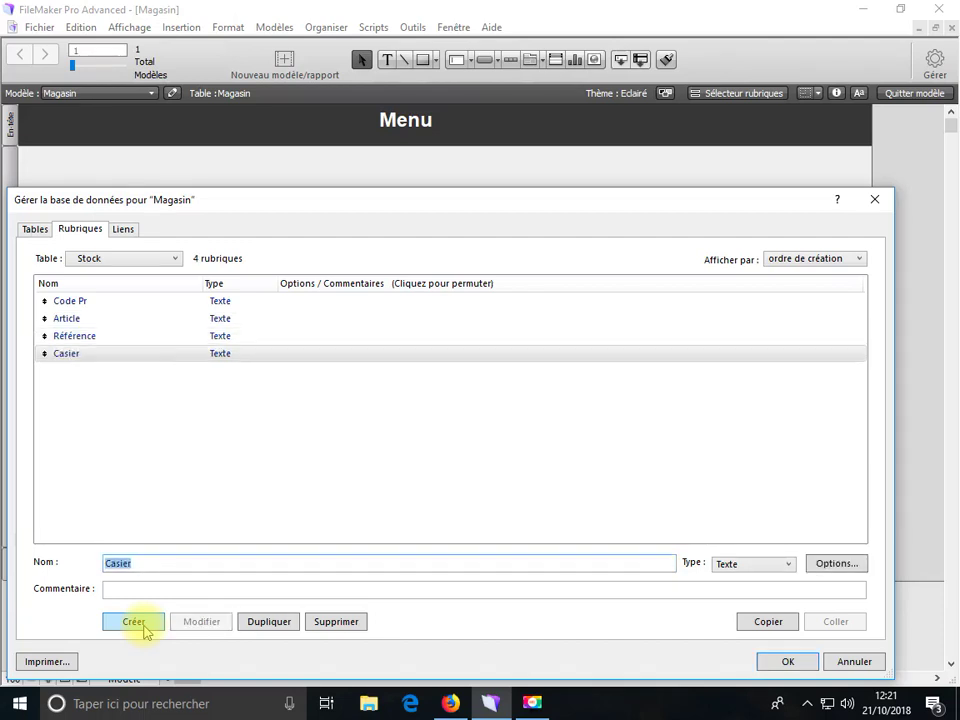
Step: Add text fields named Prix Achat PMP and Total Article to the Stock table
type("Prix Achat PMP")
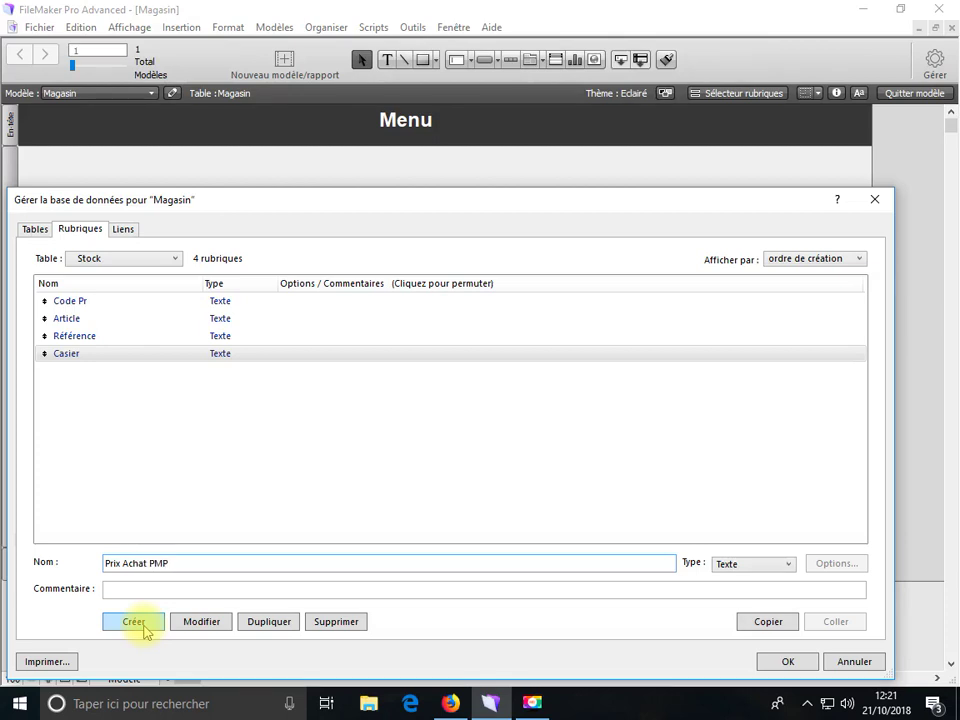
left_click(143, 624)
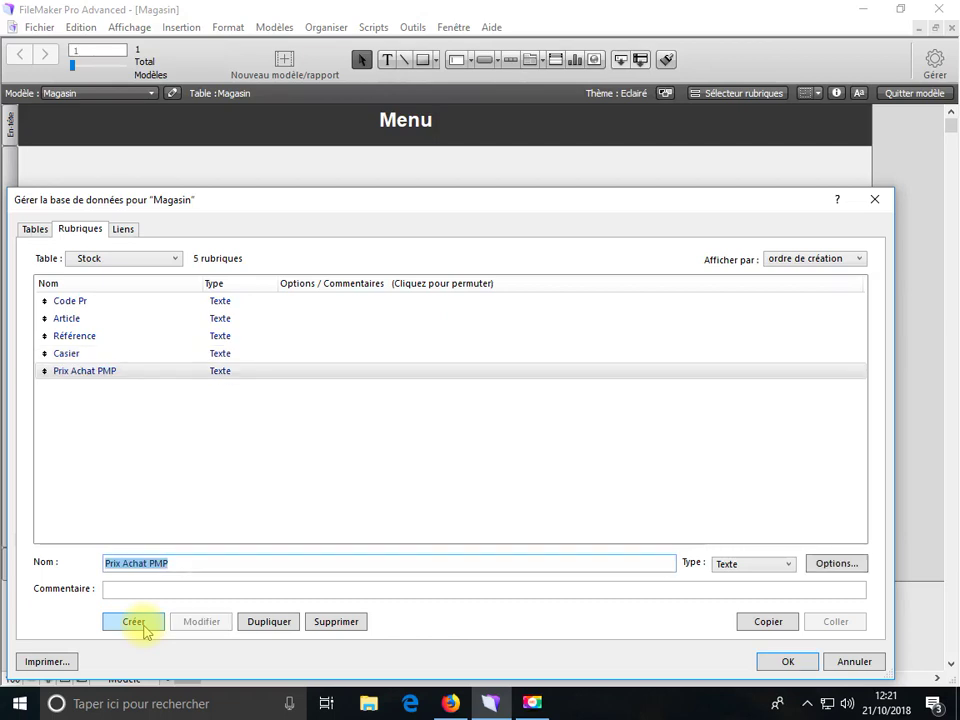
type("Total Article")
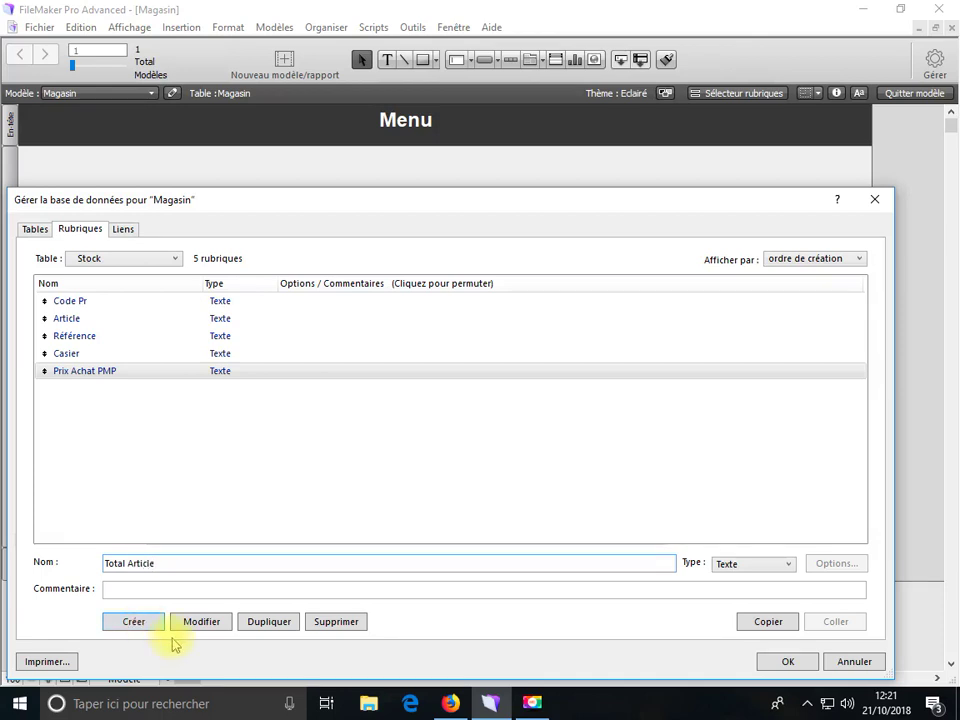
left_click(130, 623)
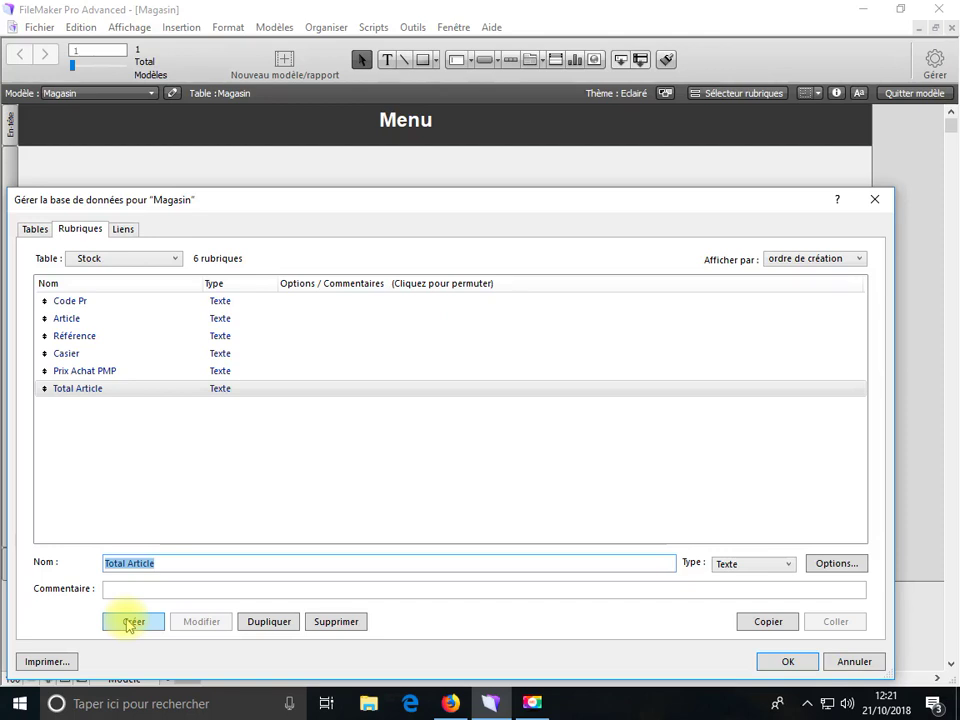
Step: Add a text field named Qté Entrée to the Stock table
type("T")
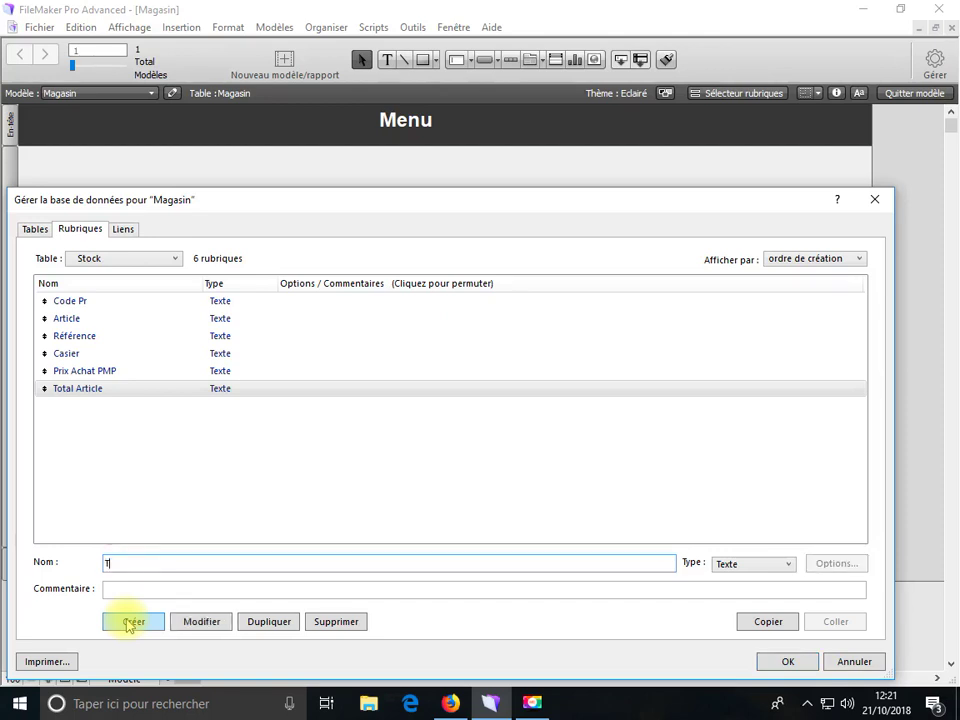
key("BackSpace")
type("Qté")
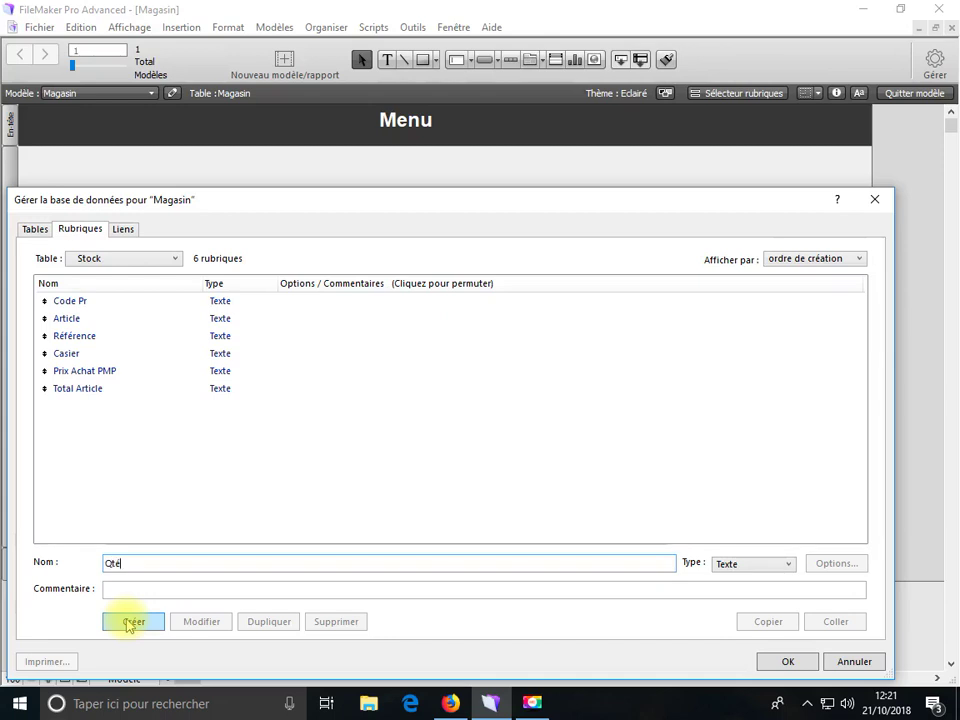
type(" Entrée")
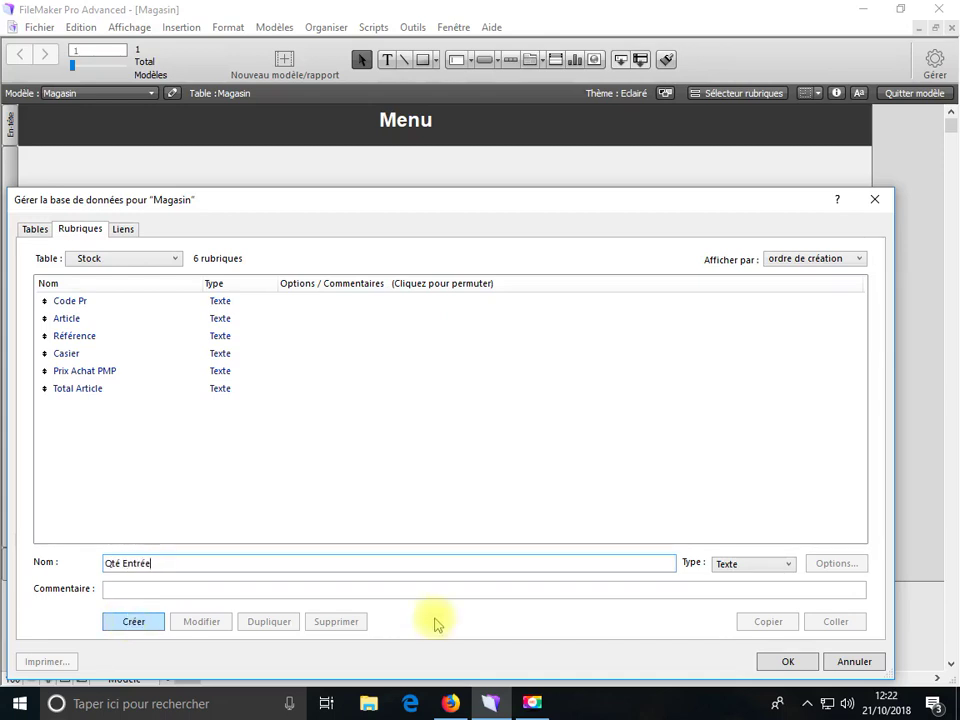
left_click(738, 566)
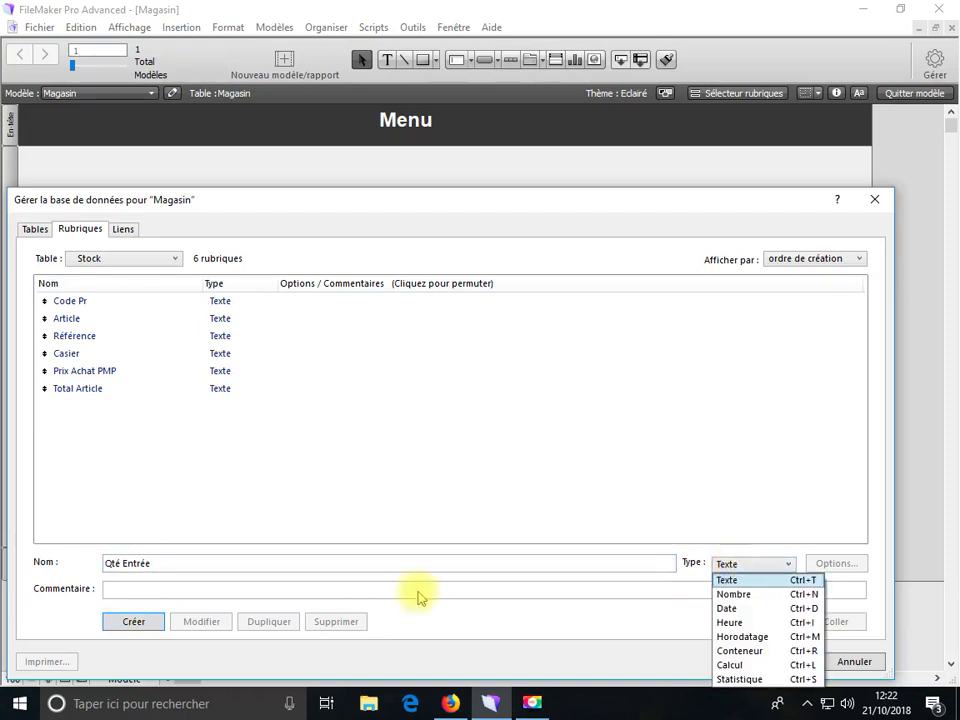
left_click(150, 628)
left_click(165, 568)
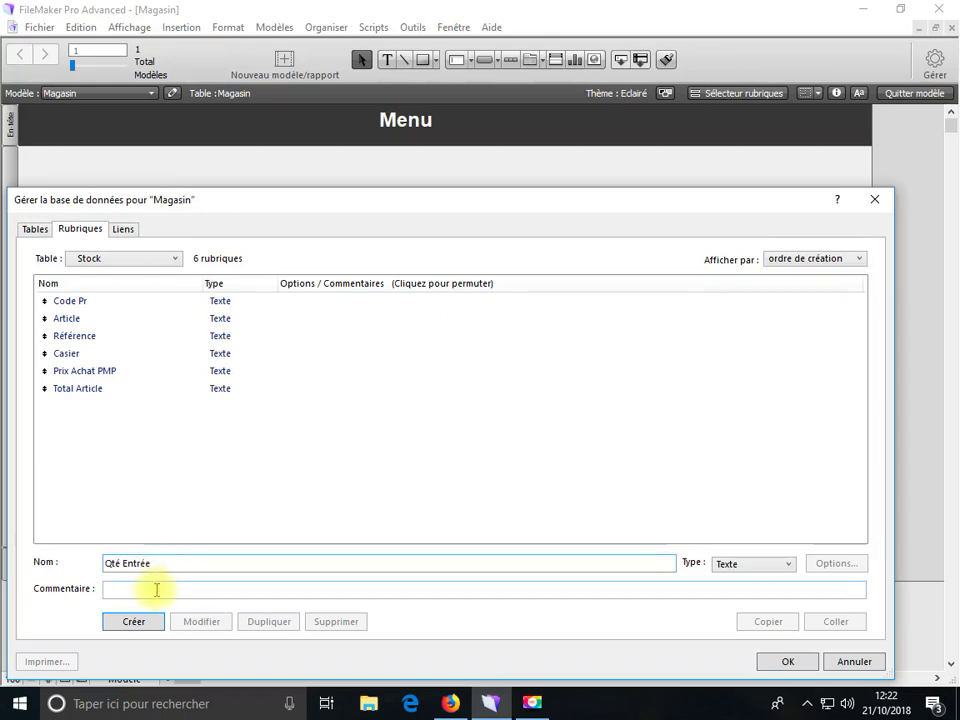
left_click(140, 624)
Step: Add a text field named Qté Sortie to the Stock table and accept the database changes
left_click(158, 564)
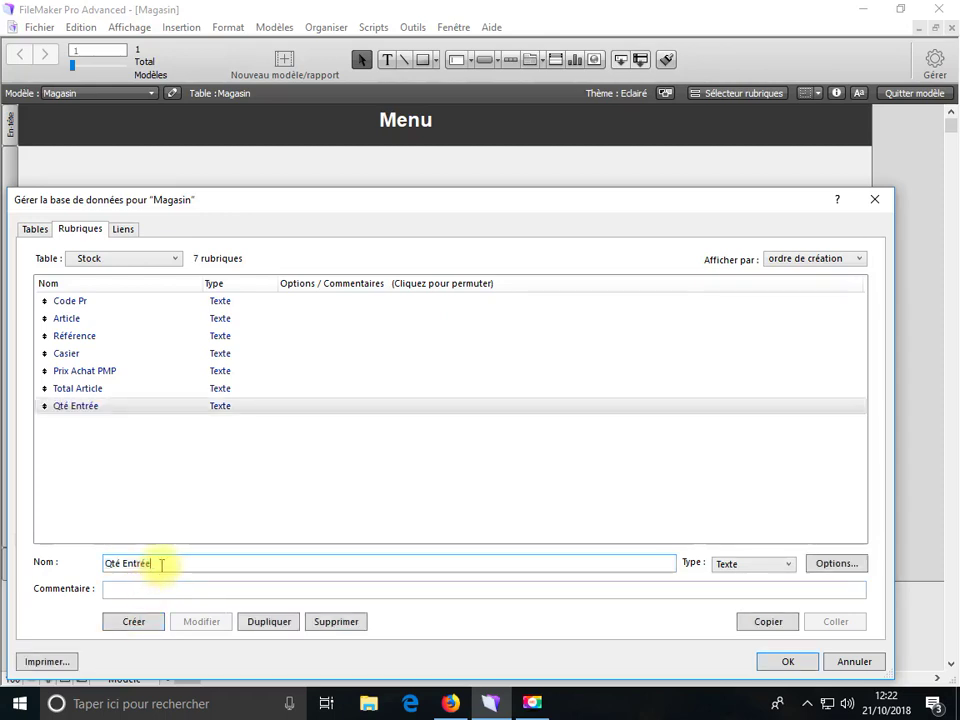
key("BackSpace")
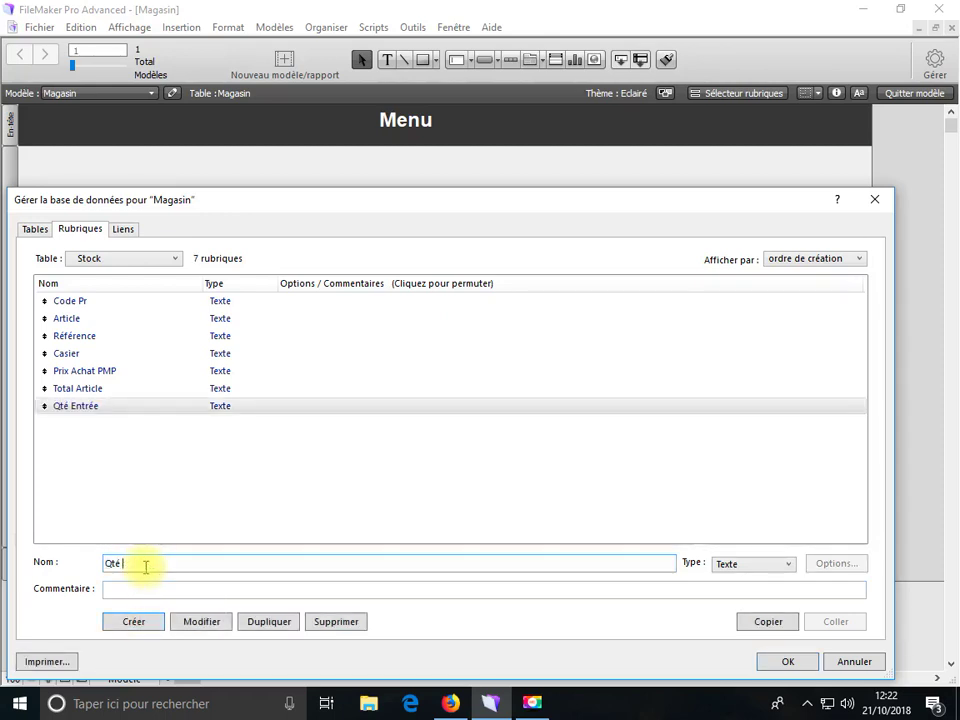
type("Sort")
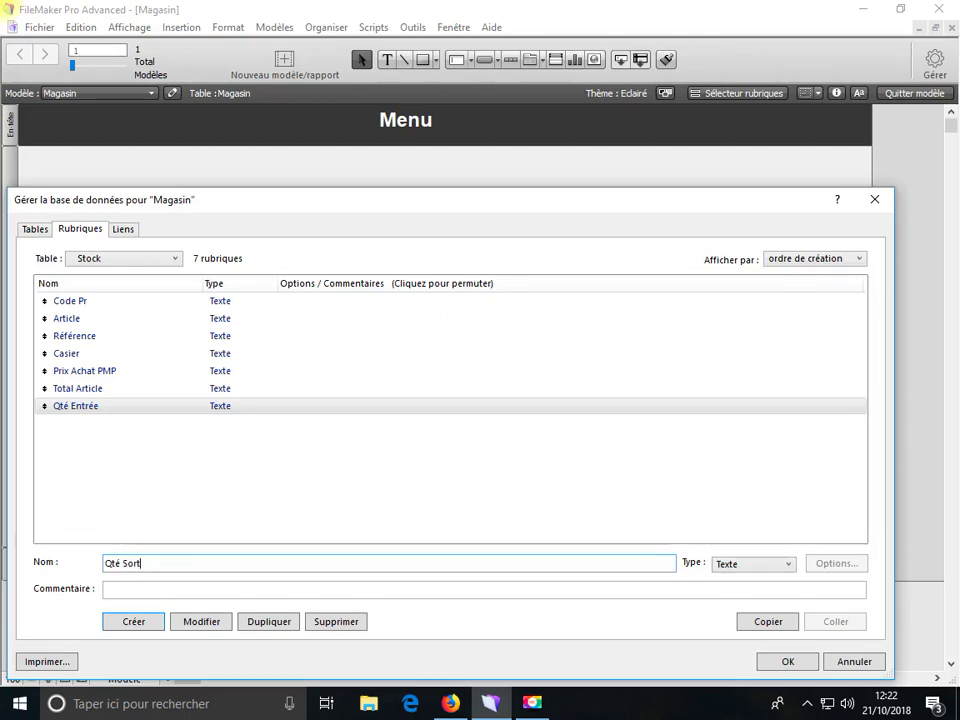
left_click(153, 626)
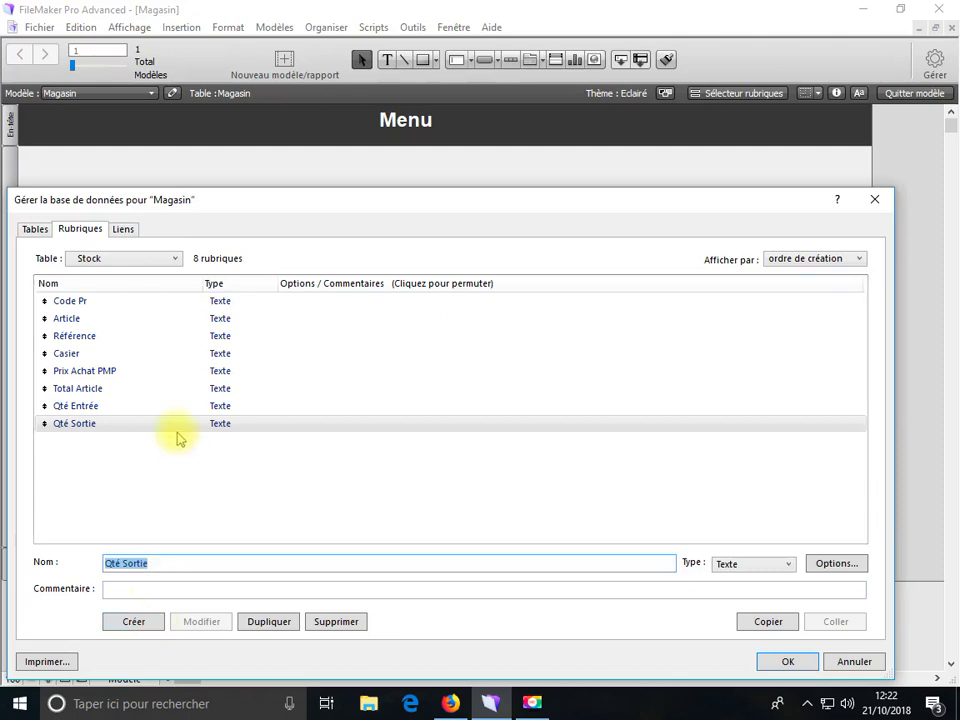
left_click(765, 666)
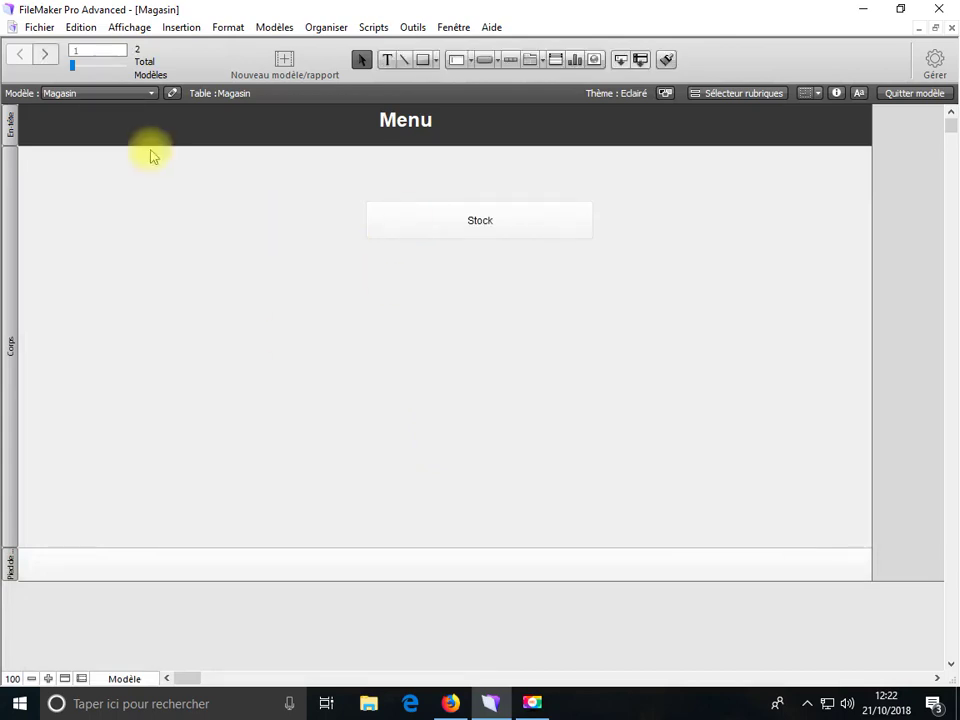
Step: Switch to the Stock layout and move all its fields with their labels to the middle of the body
left_click(76, 93)
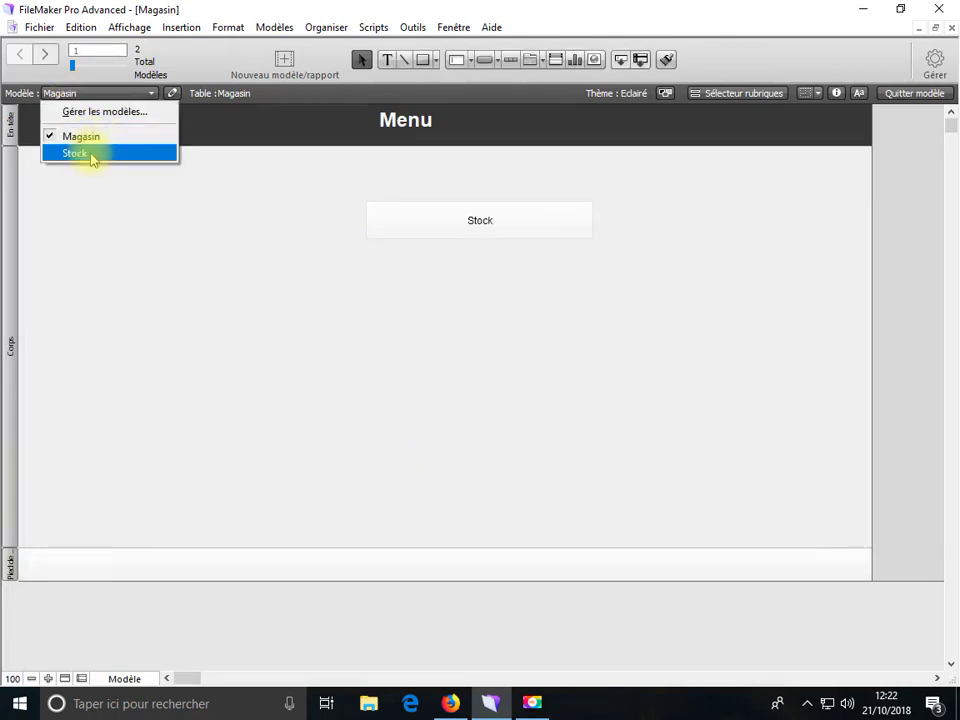
left_click(92, 154)
left_click(563, 392)
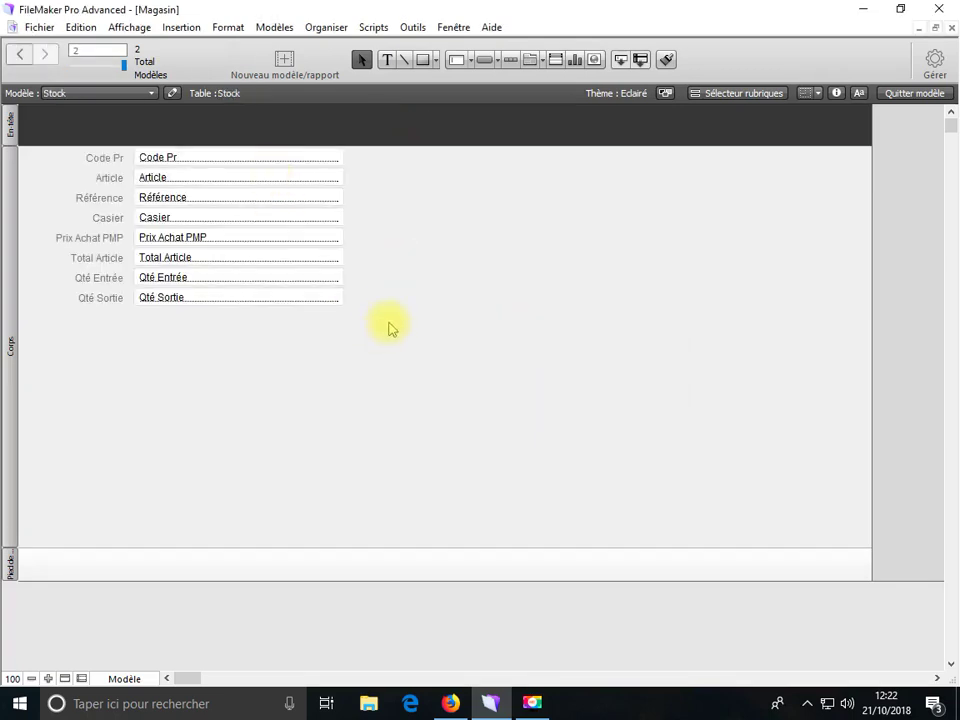
left_click_drag(396, 336, 45, 140)
left_click_drag(180, 207, 411, 327)
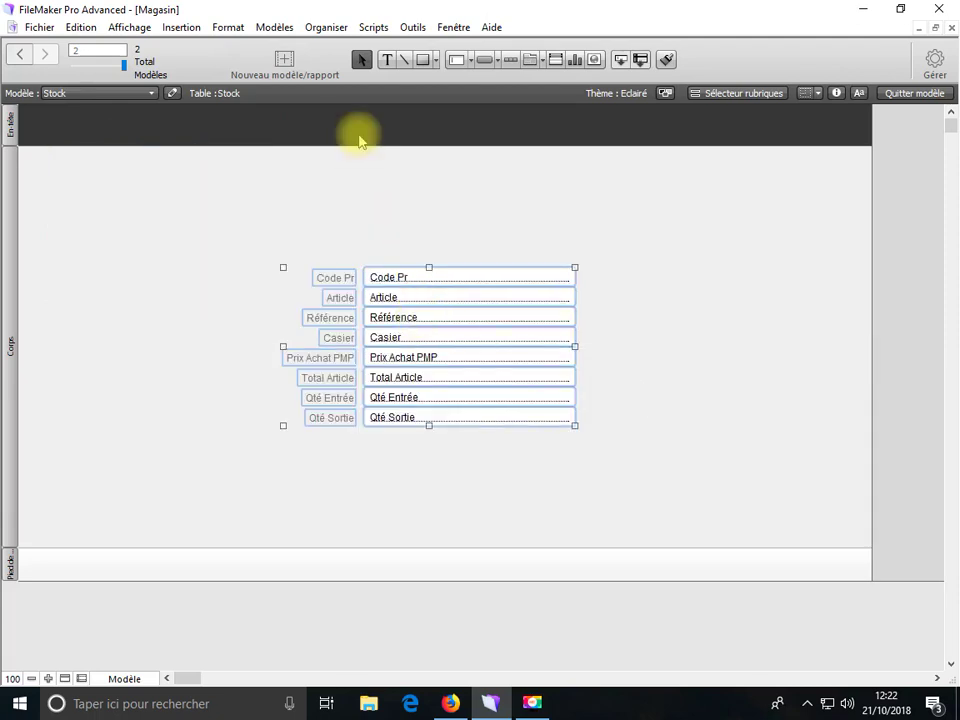
Step: Add the title text Stock in the header of the Stock layout
left_click(386, 60)
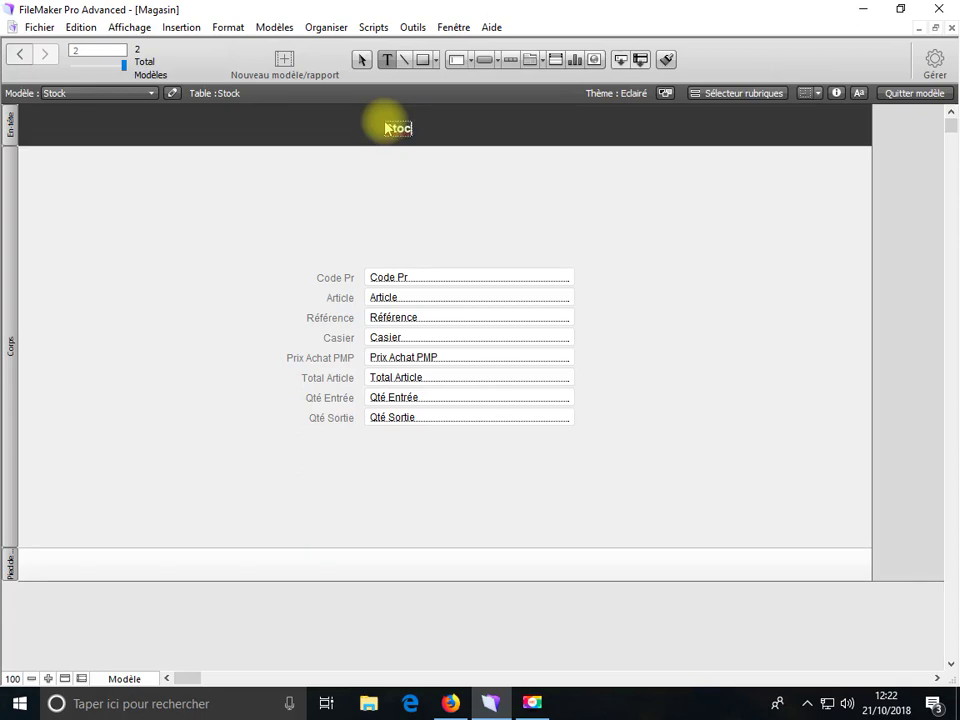
left_click(387, 127)
type("Stock")
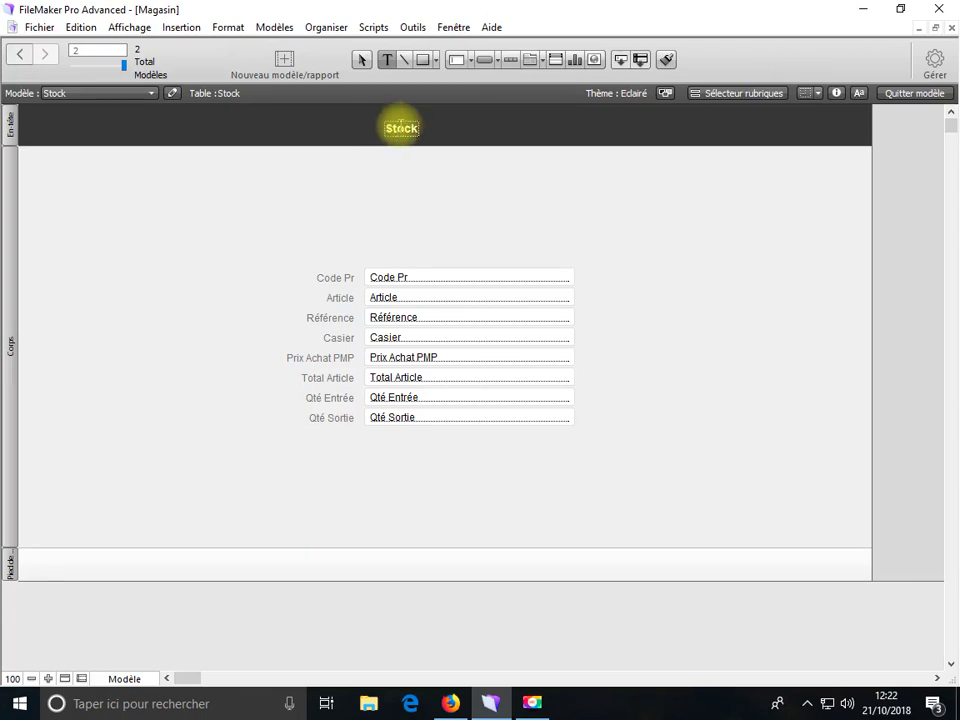
Step: Enlarge the font size of the Stock title and reposition it so that it fits within the header
double_click(398, 128)
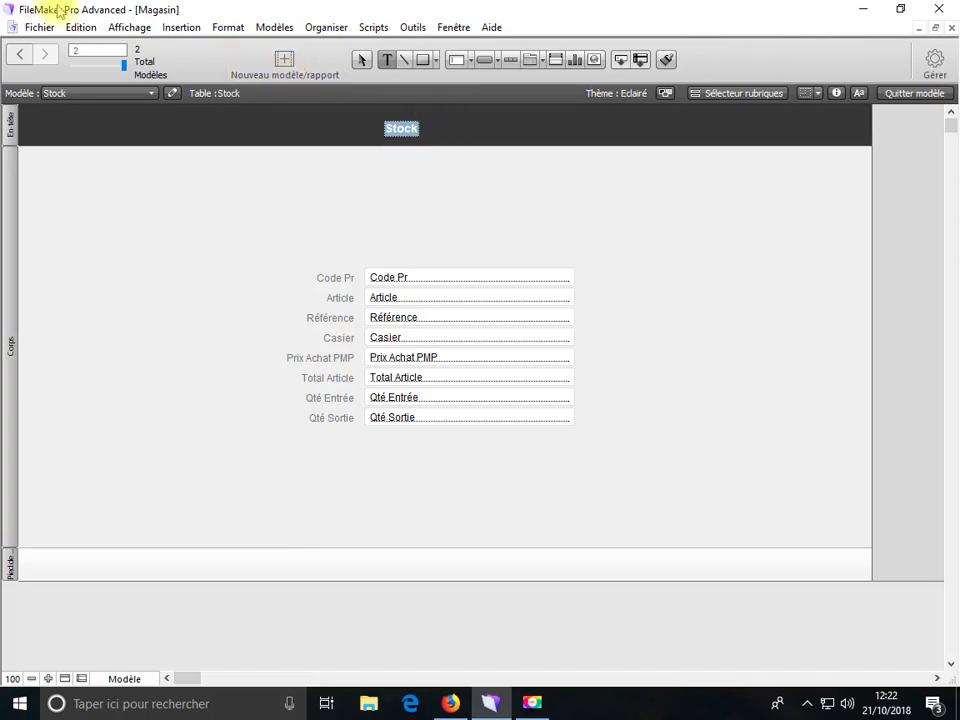
left_click(167, 31)
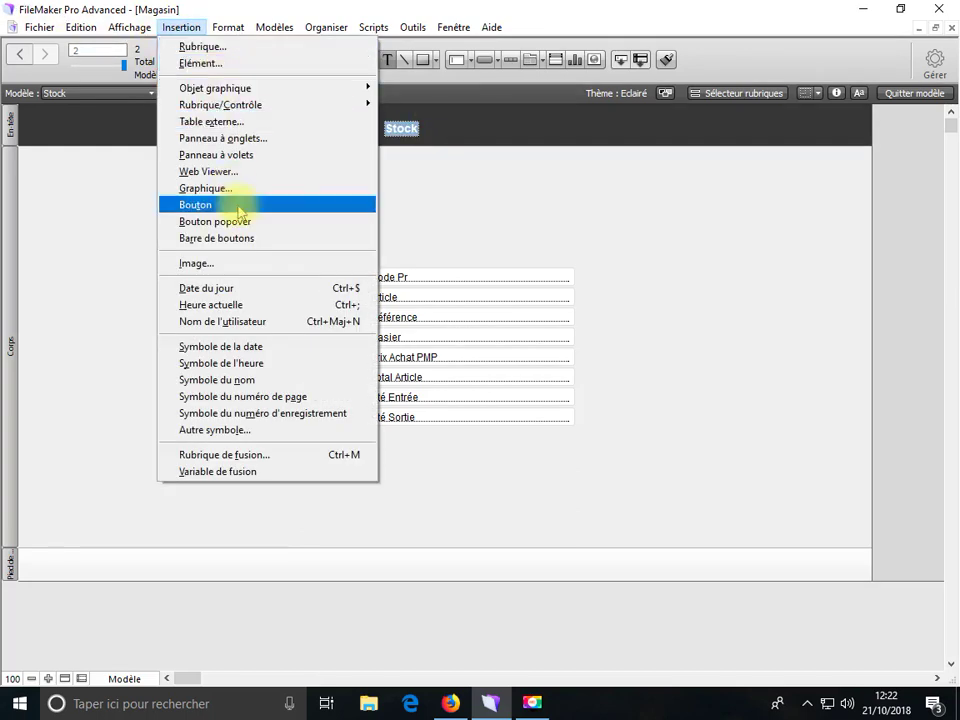
mouse_move(224, 37)
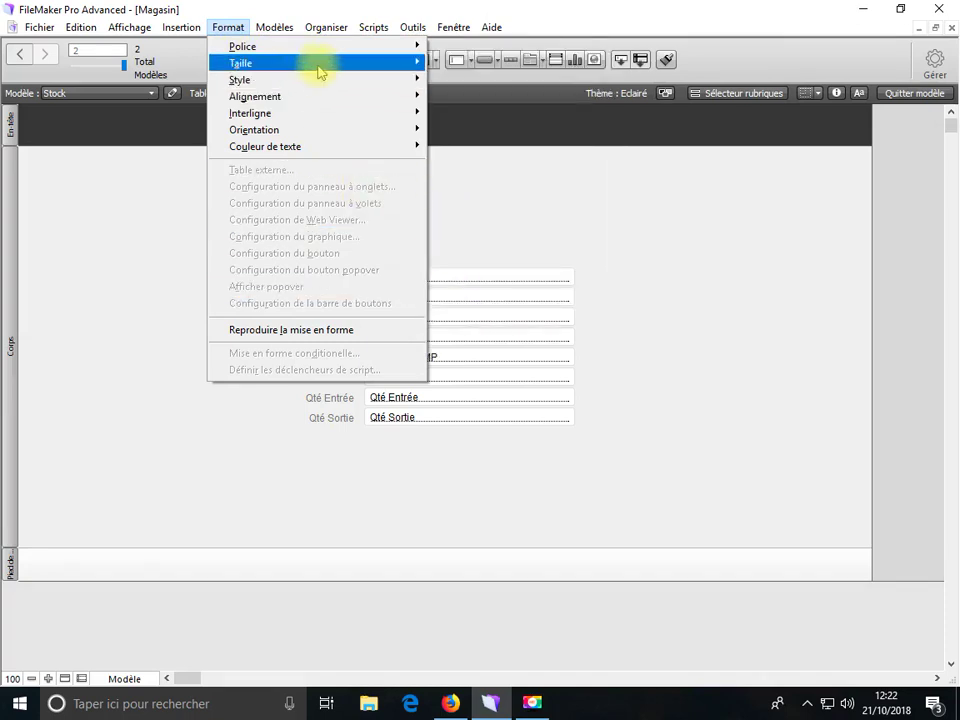
mouse_move(320, 66)
left_click(457, 230)
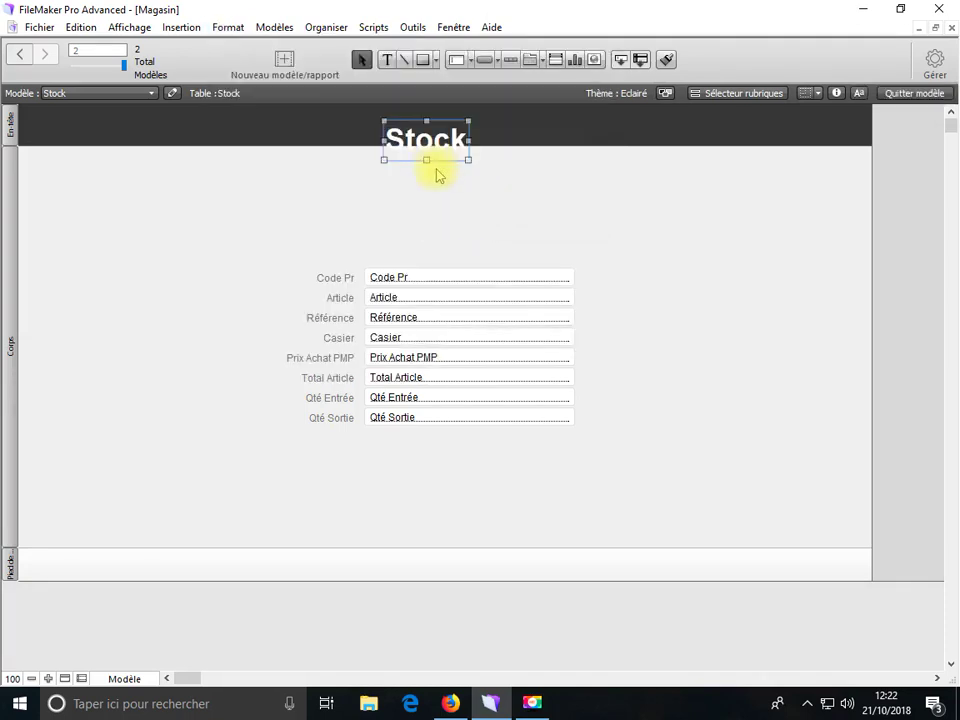
left_click_drag(431, 154, 375, 125)
Step: Narrow the Code Pr, Casier, Prix Achat PMP, Total Article, Qté Entrée and Qté Sortie fields to about half their width
left_click(493, 279)
left_click(499, 337, "shift")
left_click(495, 360, "shift")
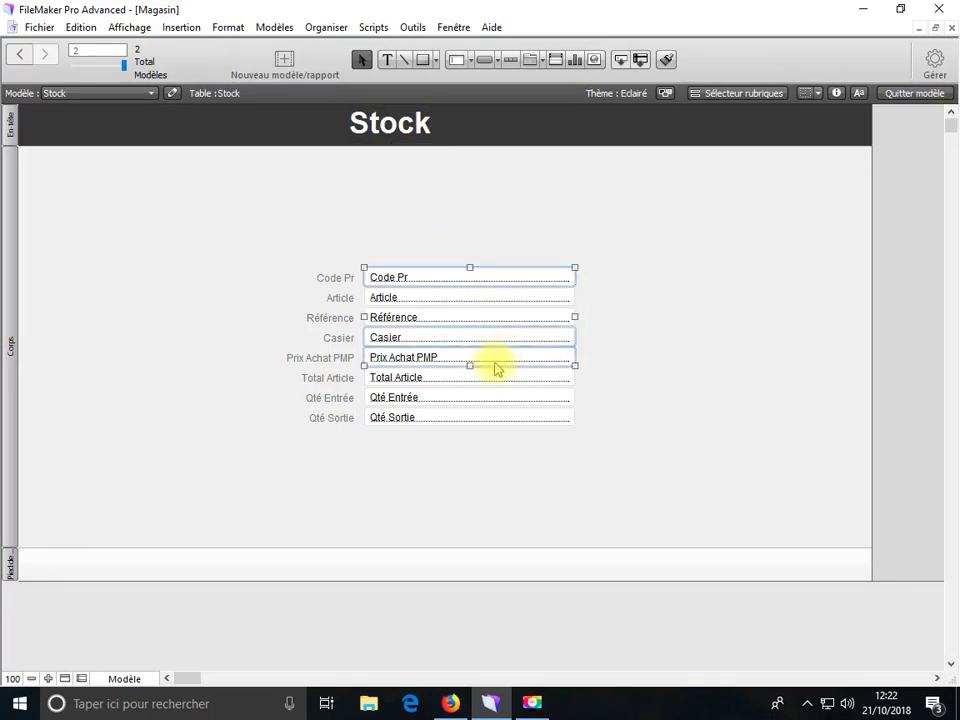
left_click(499, 380, "shift")
left_click(501, 401, "shift")
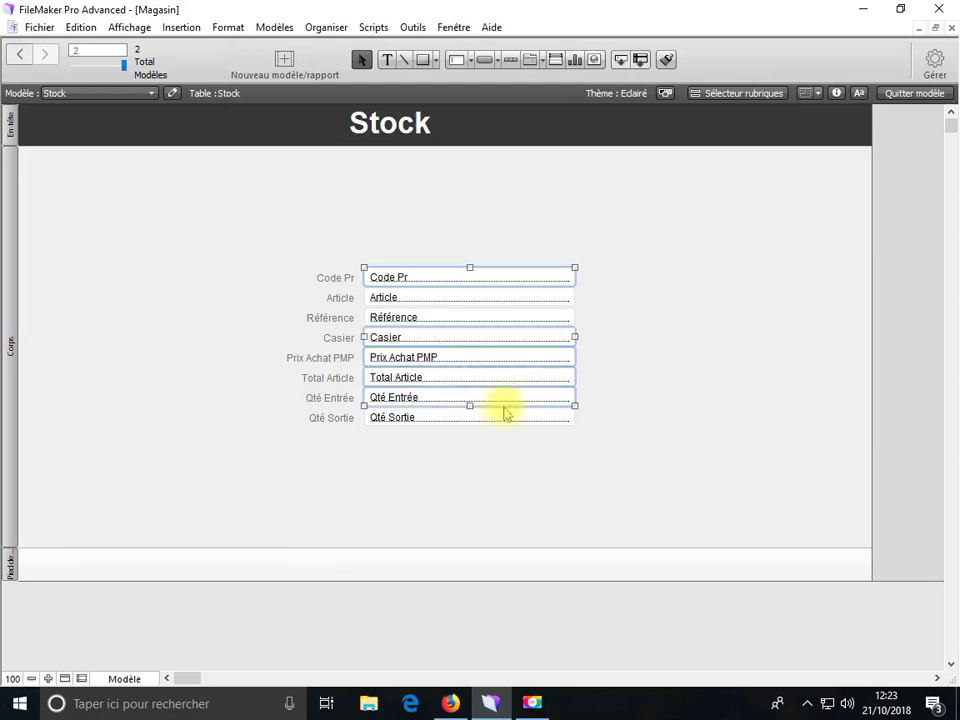
left_click(503, 420, "shift")
left_click_drag(575, 346, 454, 343)
Step: Give all eight field boxes on the Stock layout a light green fill colour
left_click(465, 482)
left_click_drag(450, 489, 424, 278)
right_click(424, 279)
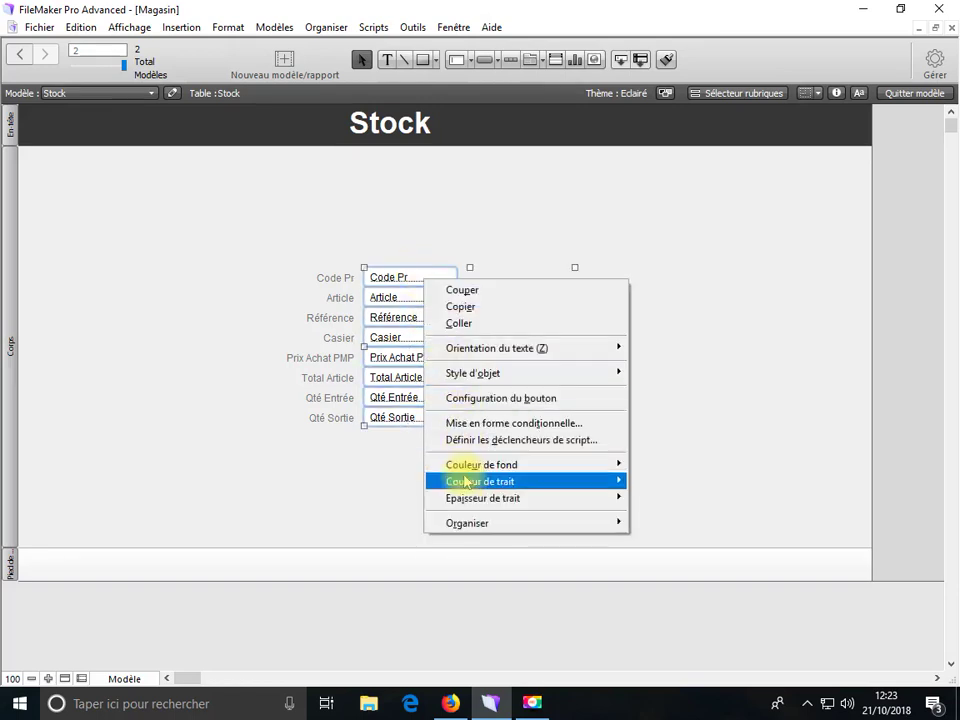
mouse_move(458, 464)
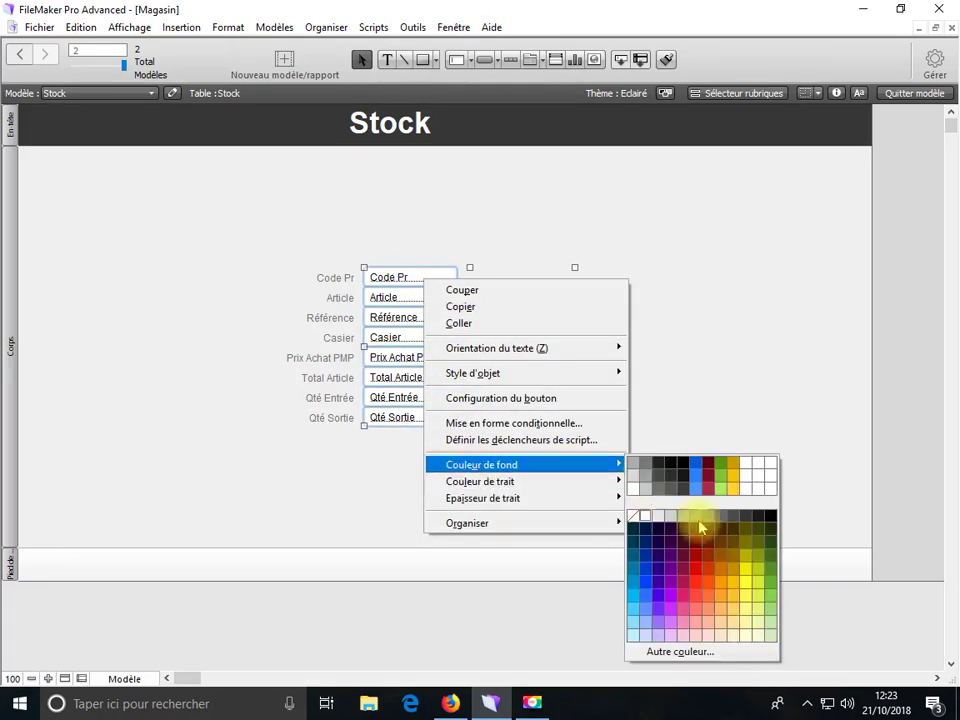
left_click(771, 636)
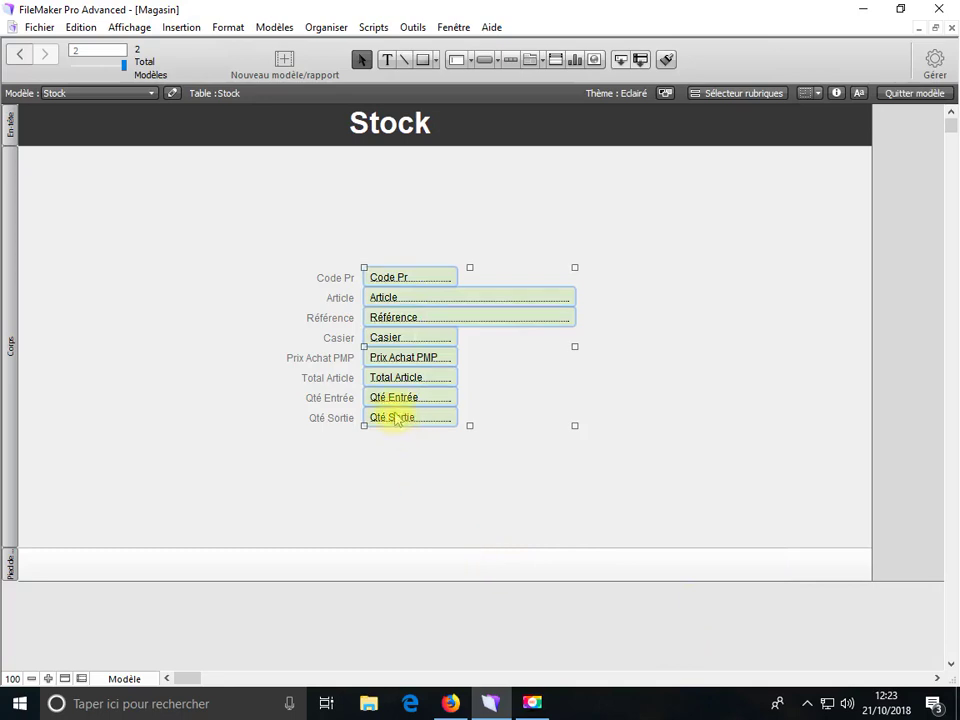
Step: Give the Prix Achat PMP, Total Article, Qté Entrée and Qté Sortie field boxes a light blue fill colour
left_click(448, 443)
left_click(408, 416)
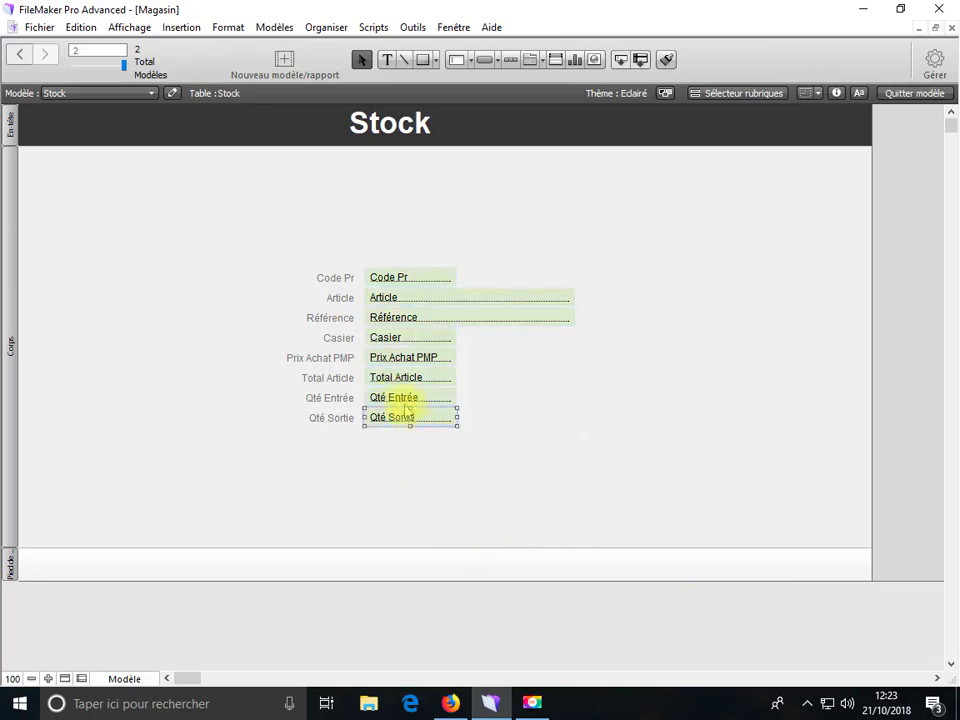
left_click(400, 397, "shift")
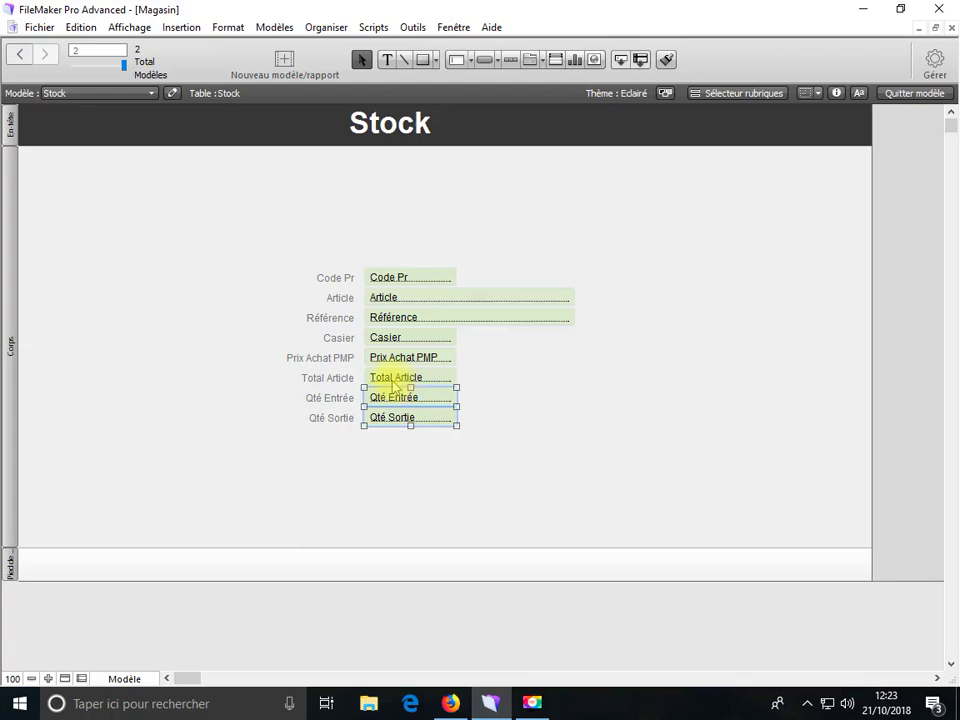
left_click(395, 378, "shift")
left_click(400, 358, "shift")
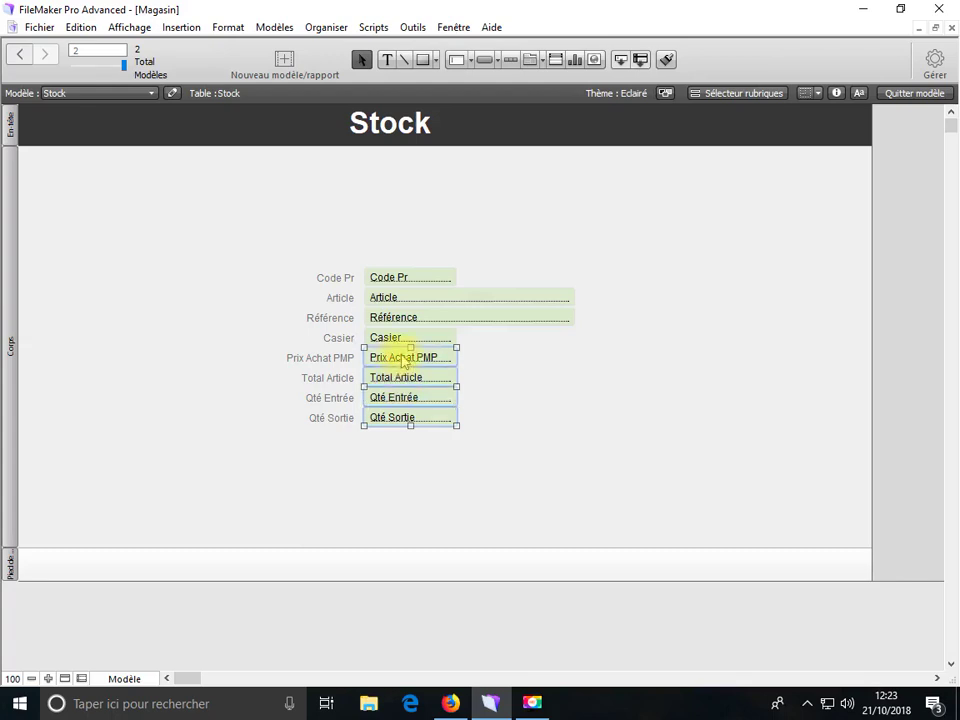
right_click(403, 360)
mouse_move(452, 545)
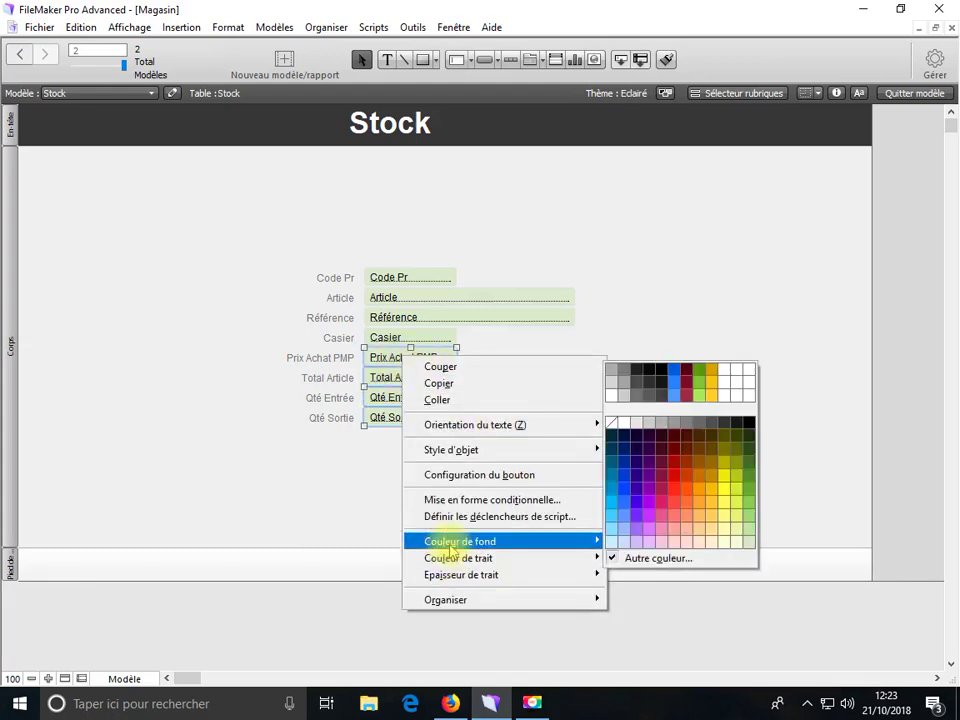
left_click(614, 524)
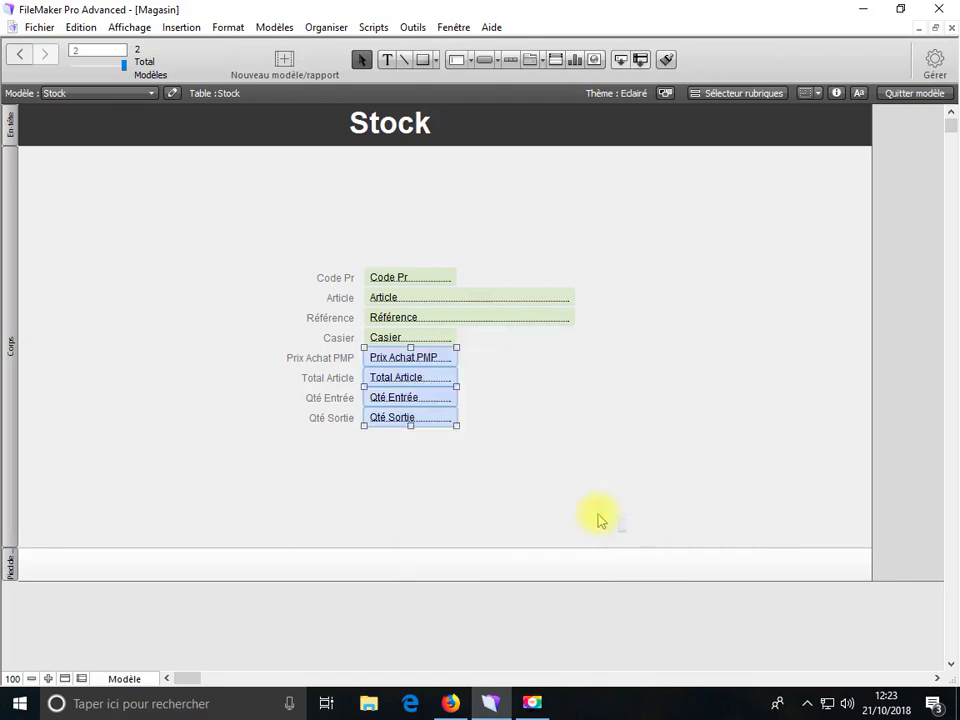
left_click(541, 442)
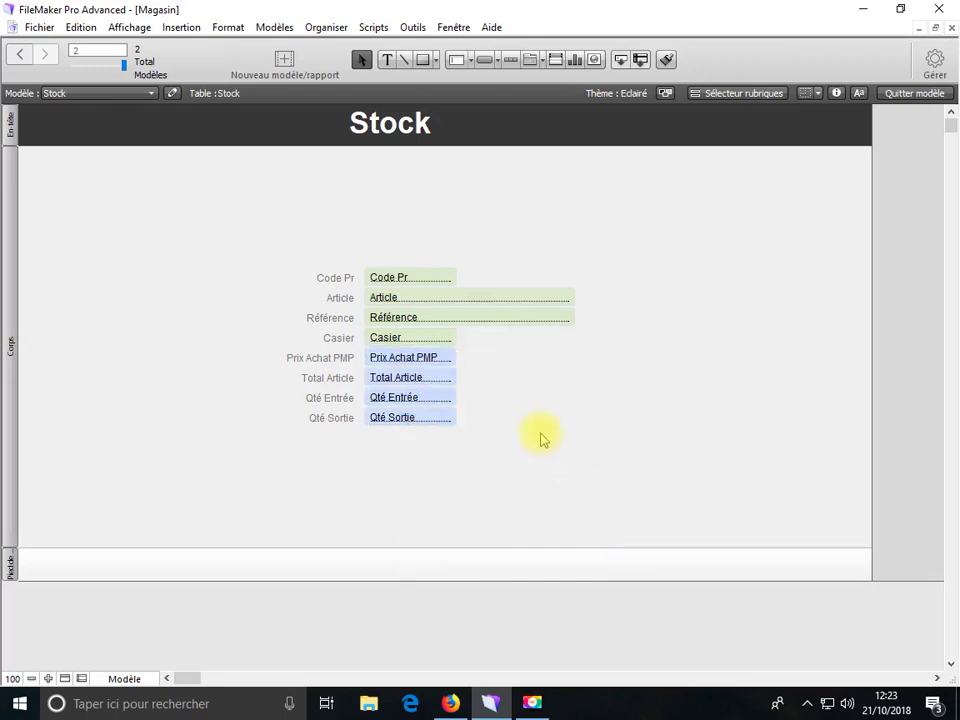
Step: Switch the Stock layout from layout editing to Browse mode (Utilisation) and save the layout changes
left_click(133, 680)
left_click(134, 609)
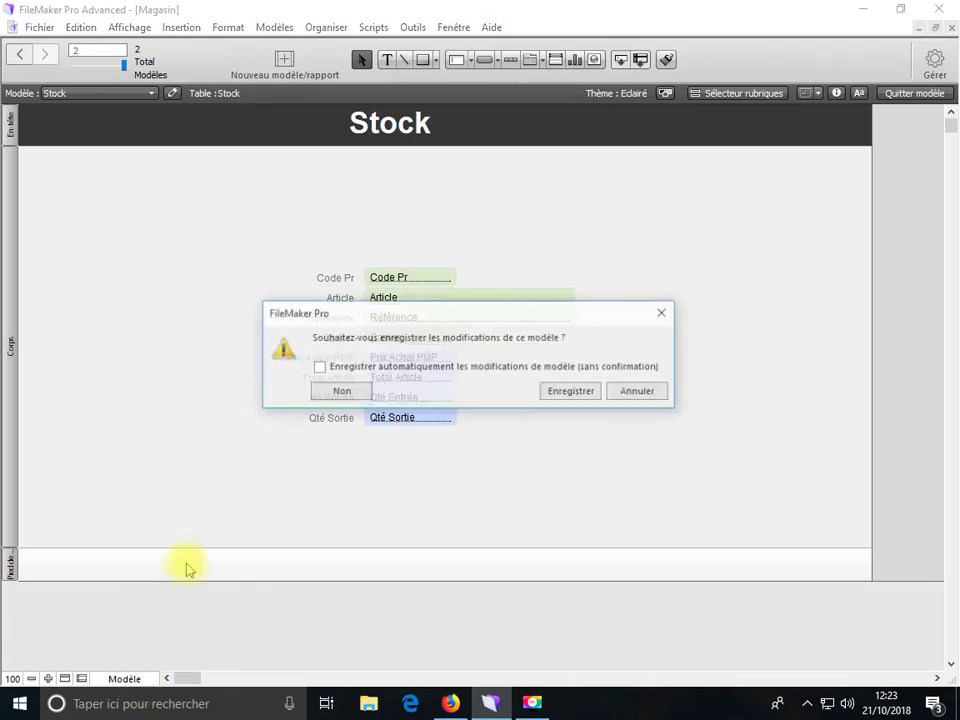
left_click(565, 392)
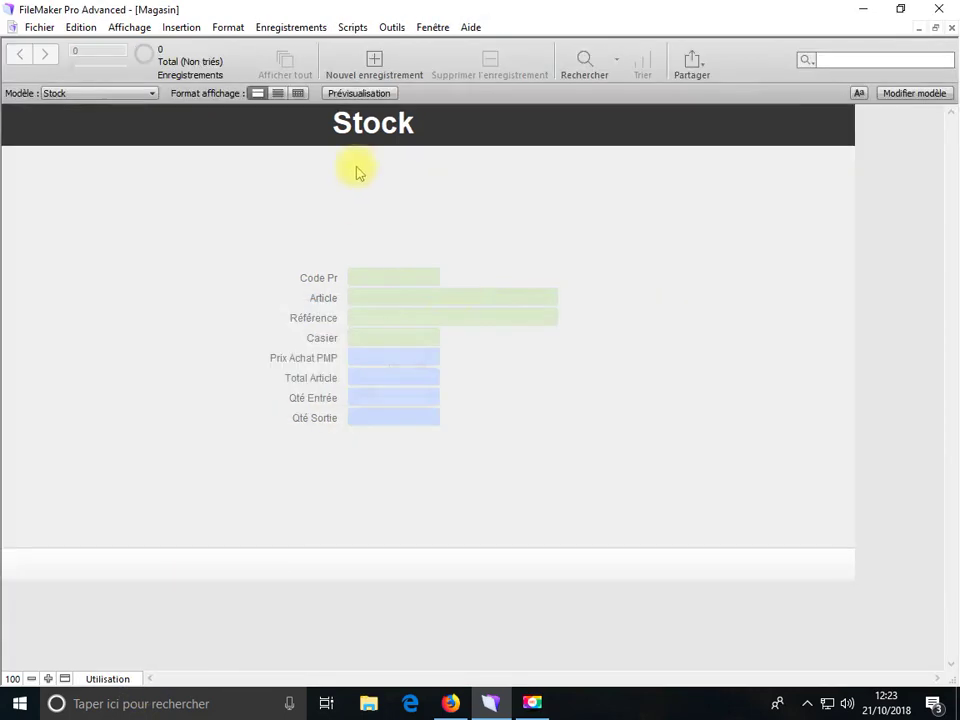
Step: Create a Stock record with Code Pr G001, Article Gasoil, Référence Total and Casier Cit01
left_click(347, 70)
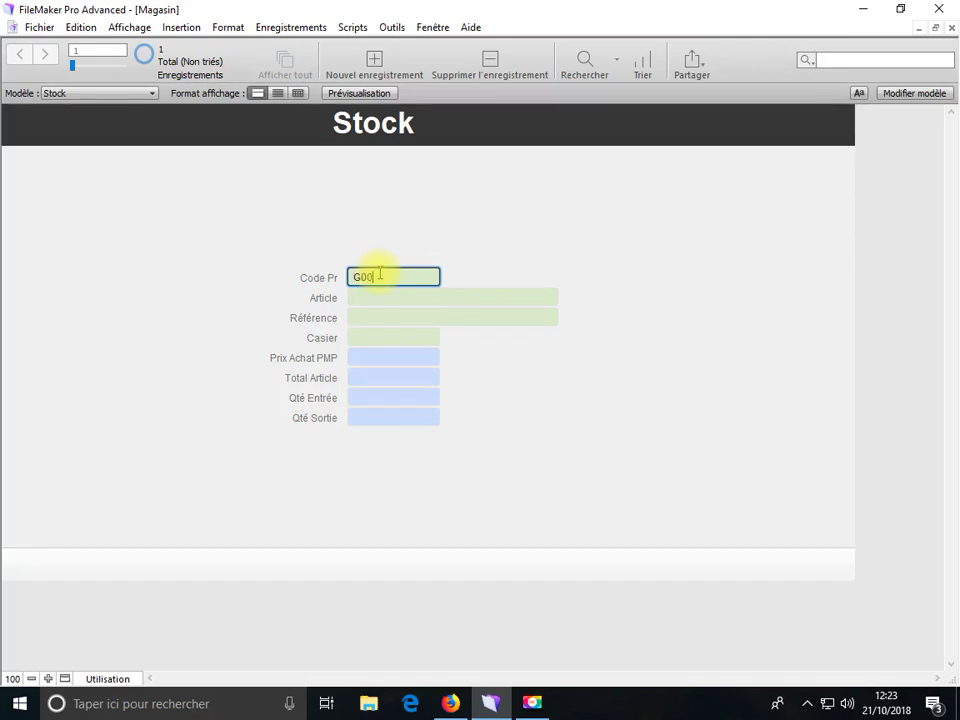
left_click(373, 298)
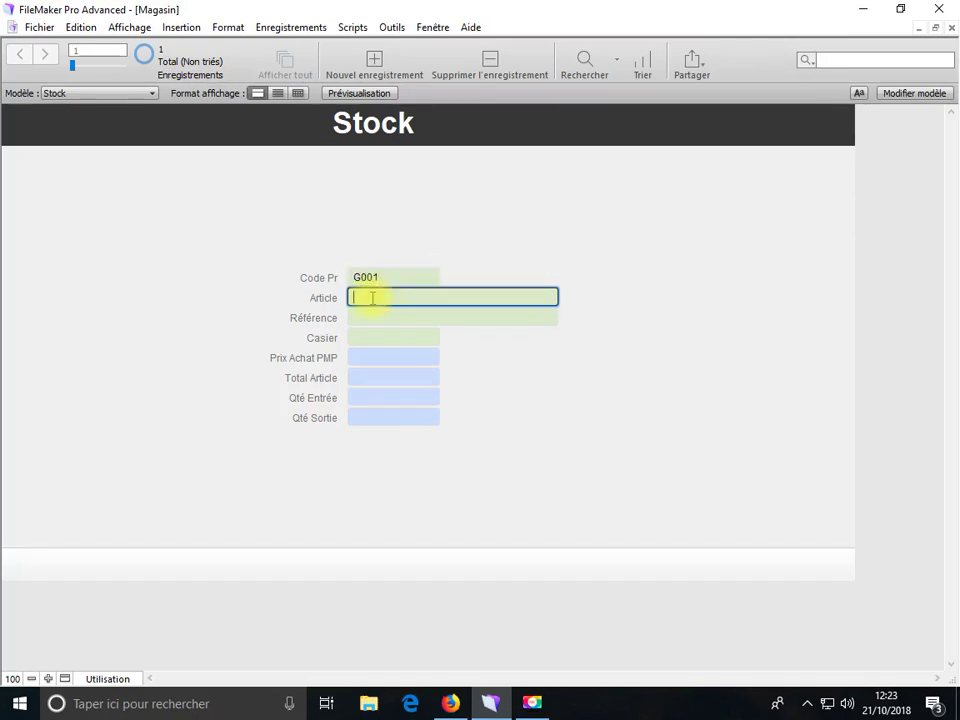
type("Gasoil")
left_click(370, 316)
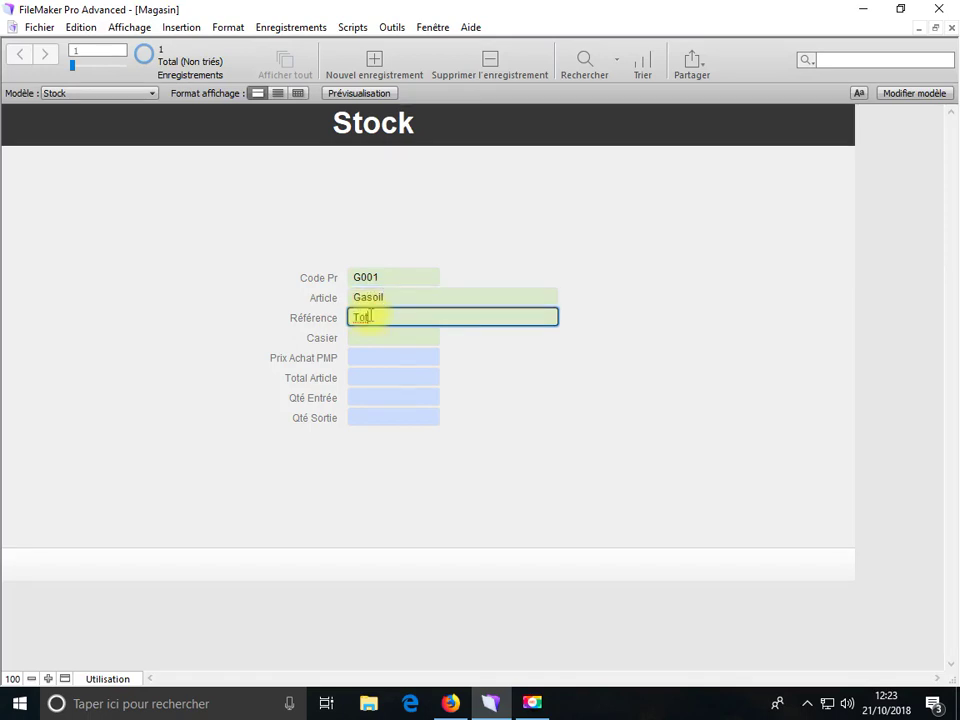
left_click(360, 339)
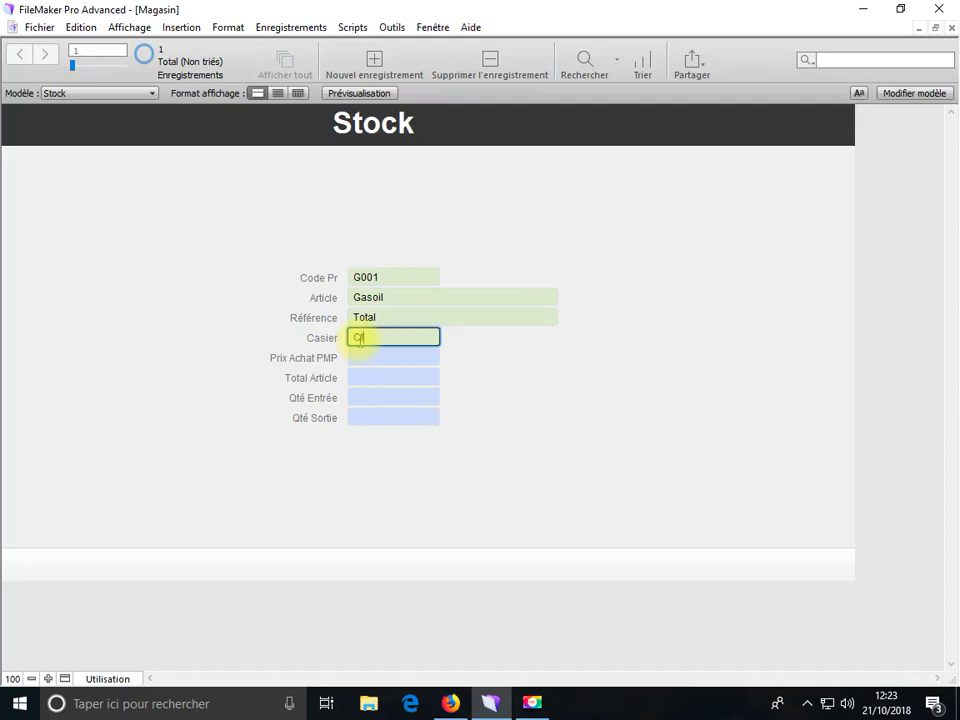
left_click(570, 426)
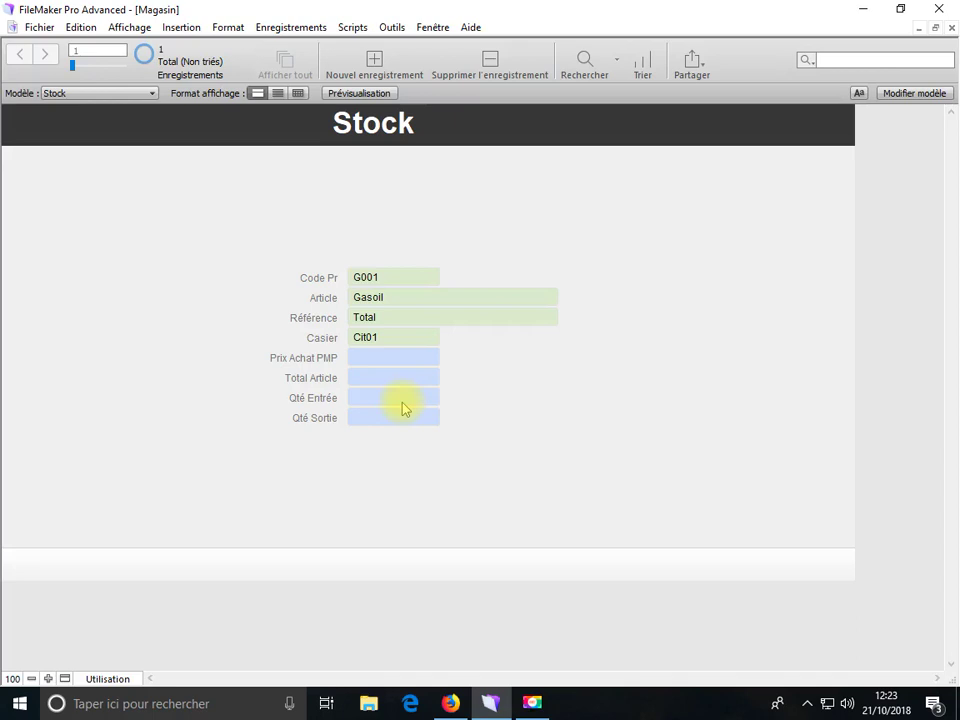
Step: Create a second Stock record with Code Pr G002, Article Gasoil, Référence Shell and Casier CIT01
left_click(357, 62)
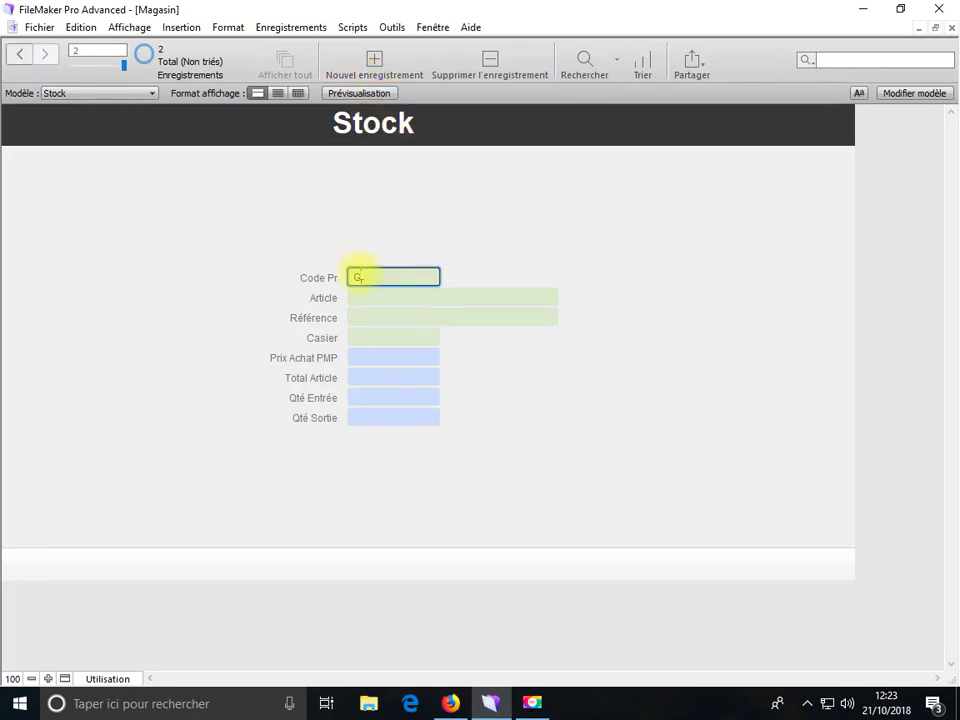
type("G002")
left_click(368, 296)
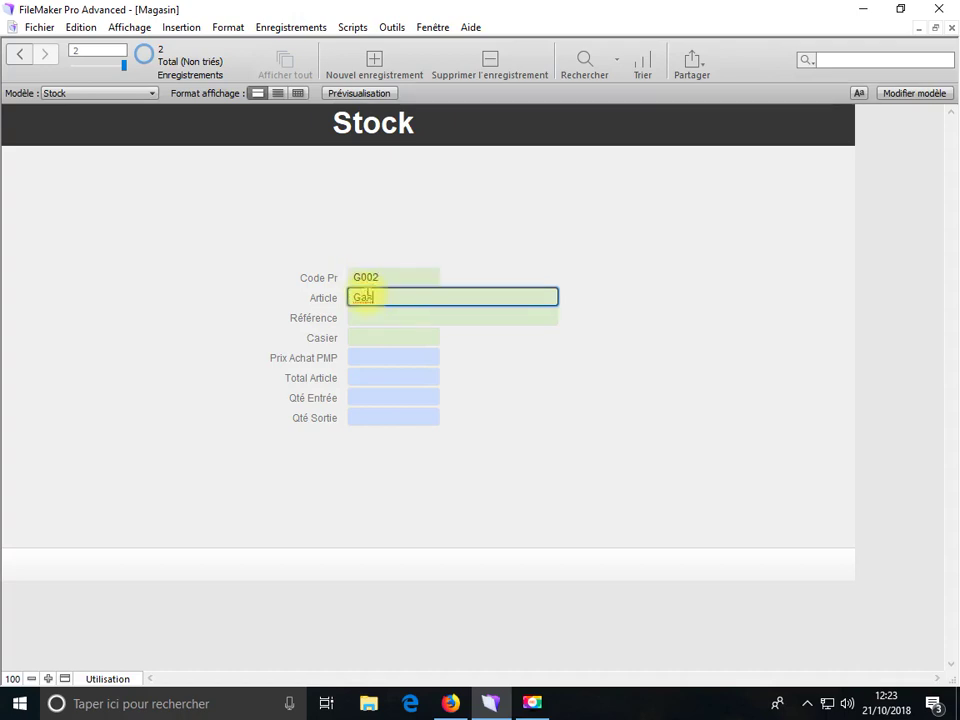
left_click(375, 316)
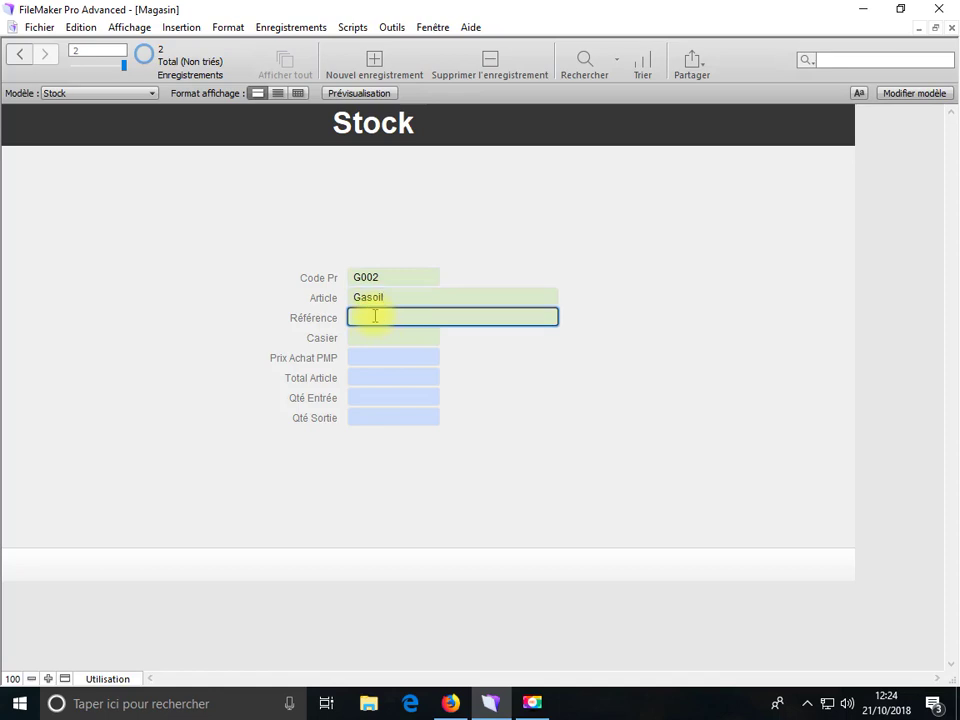
type("Shell")
left_click(470, 385)
left_click(392, 318)
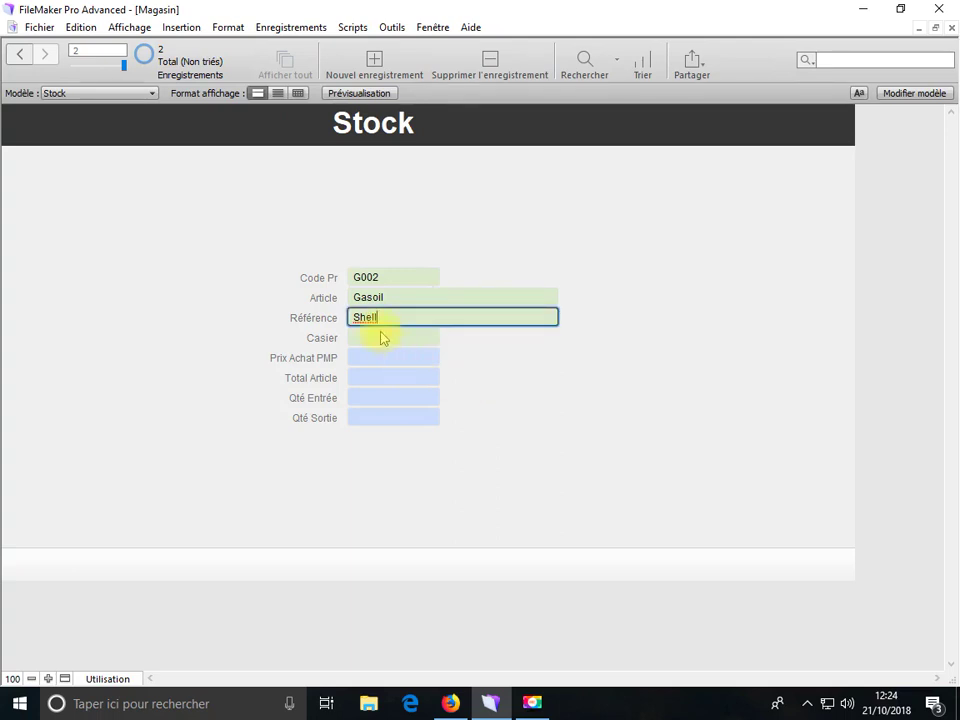
left_click(381, 336)
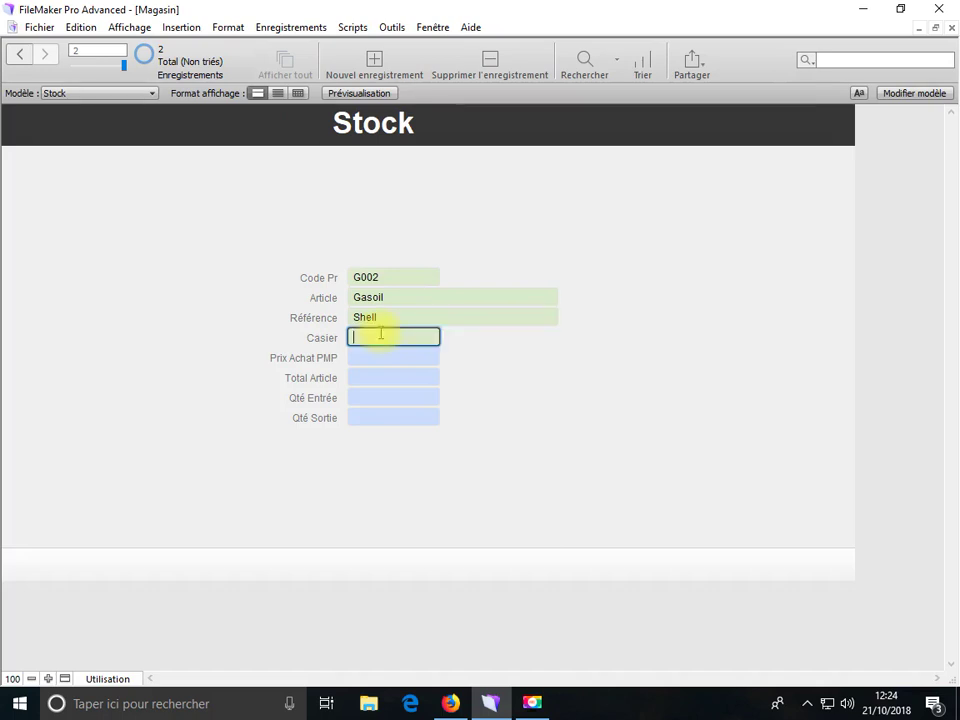
type("CIT")
left_click(514, 385)
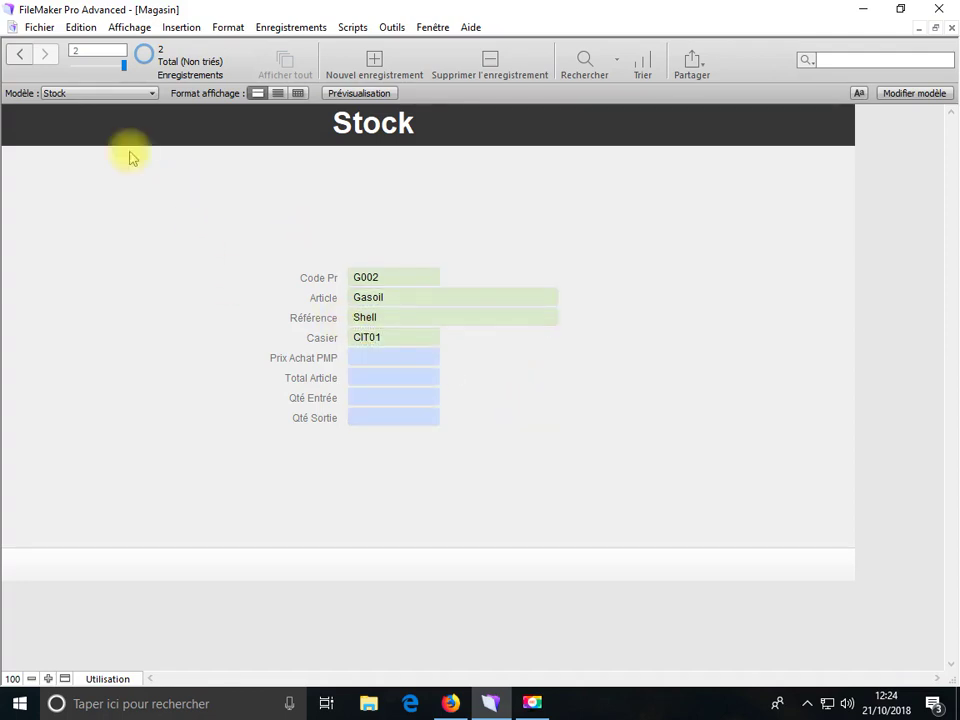
Step: Add a third, blank Stock record, look back at the previously entered records and return to the blank one
left_click(377, 68)
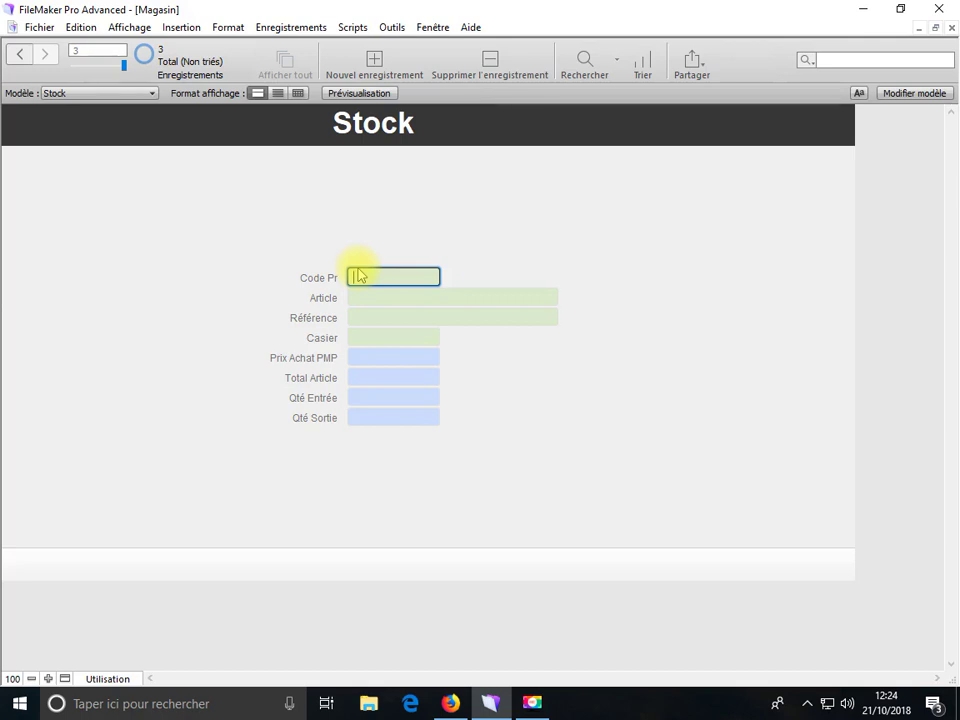
left_click(311, 250)
left_click(20, 55)
scroll(228, 248, "up", 1)
scroll(387, 297, "down", 1)
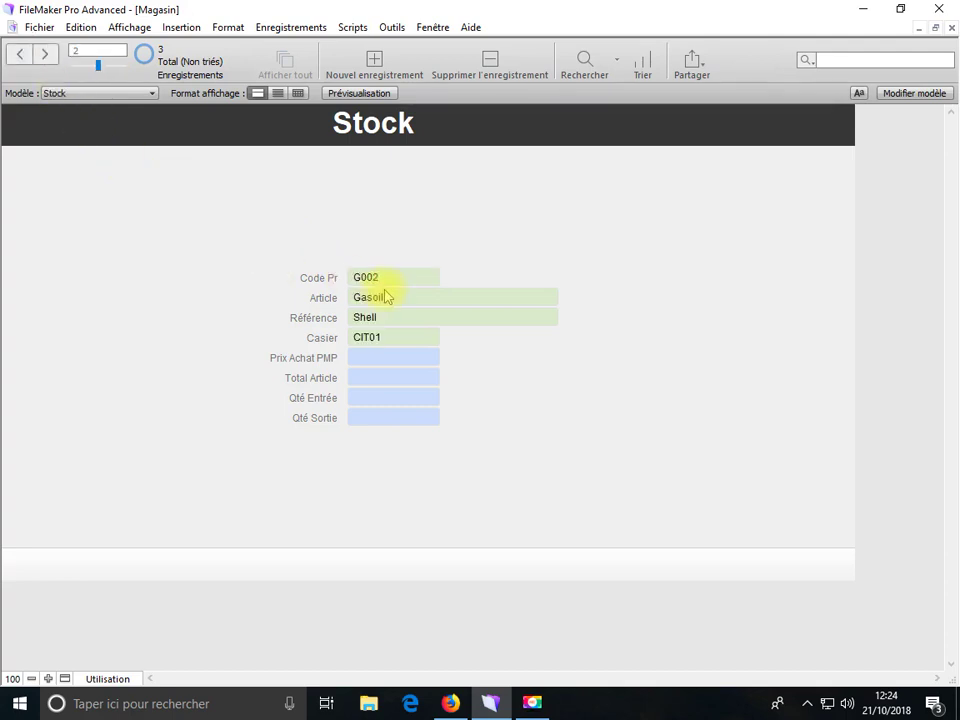
scroll(380, 290, "down", 1)
Step: Fill in the blank record with Code Pr 000100, Article Filtre à air, Référence 12456 and Casier AA02
left_click(372, 279)
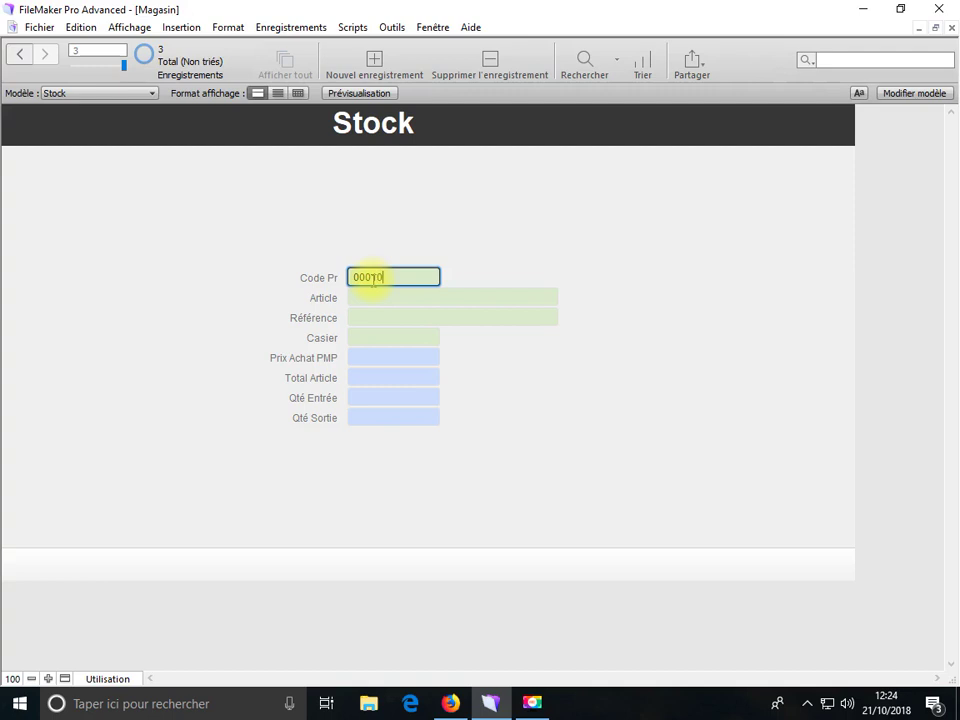
left_click(369, 298)
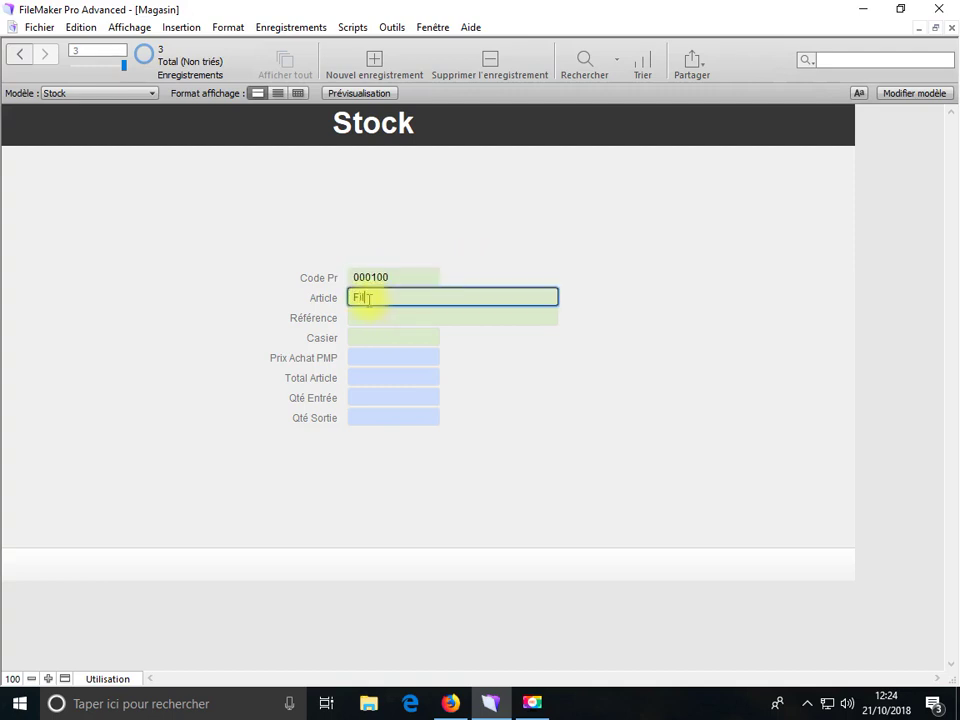
type("Filtre à air")
left_click(377, 317)
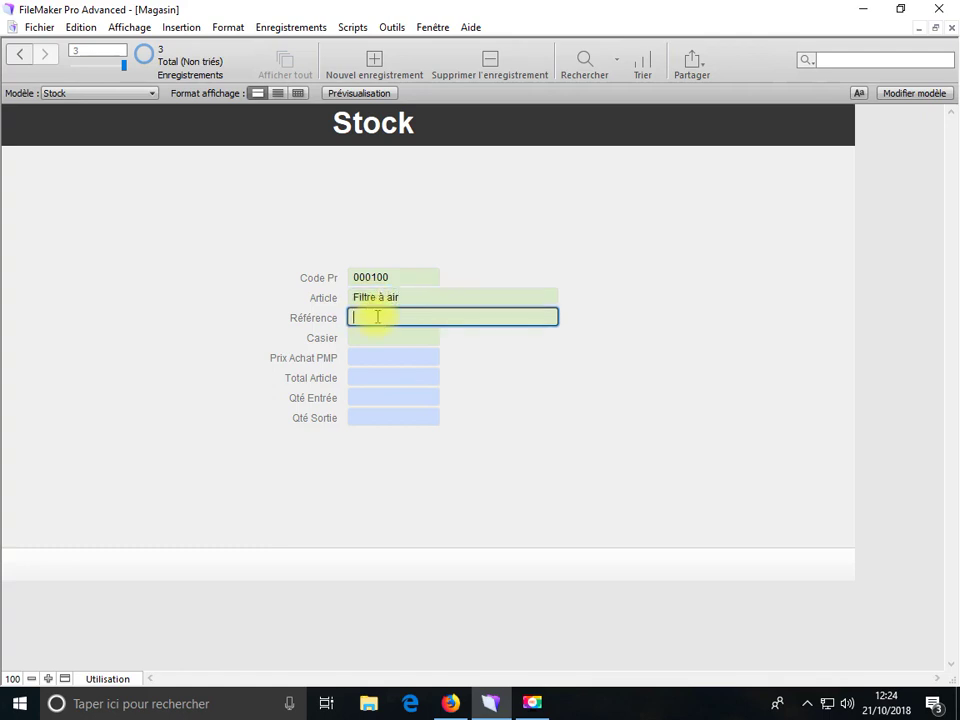
type("12456")
left_click(381, 338)
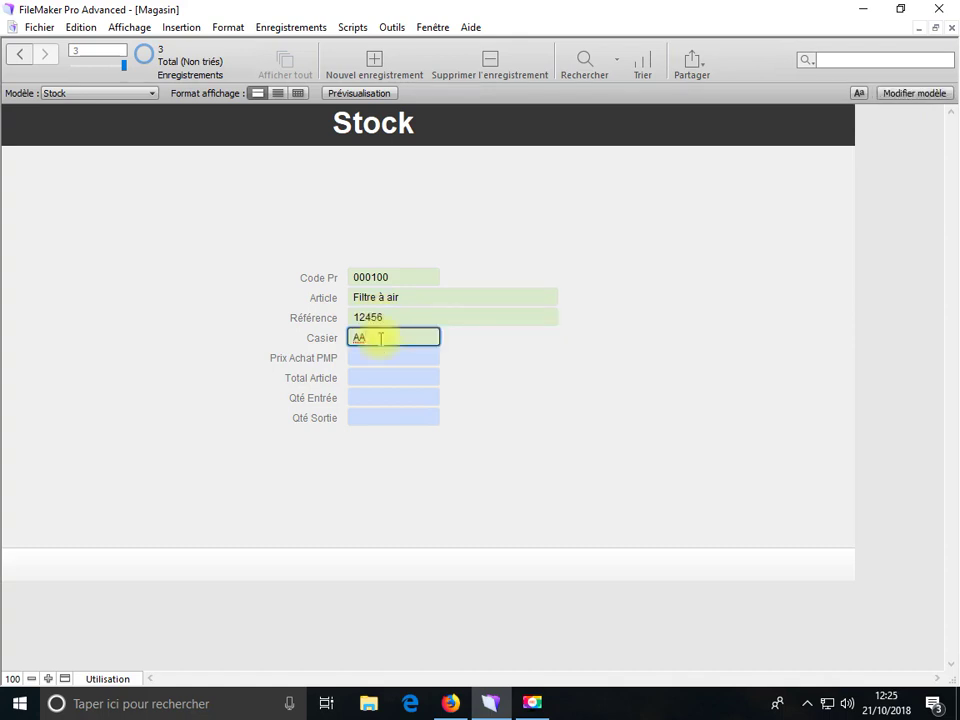
left_click(459, 306)
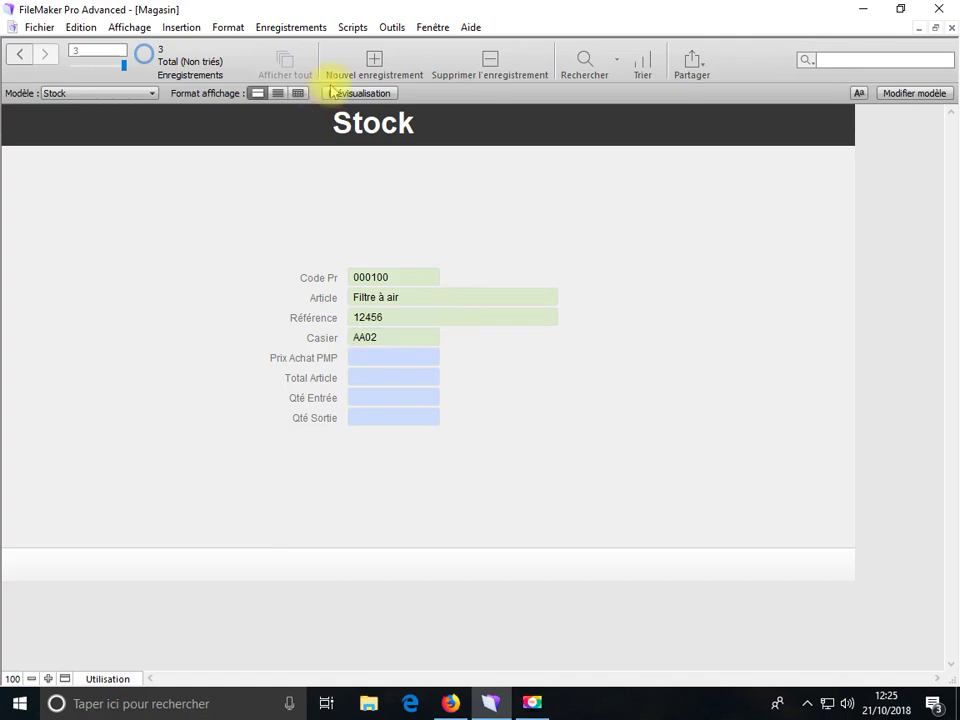
Step: Duplicate the Filtre à air record and change the copy to Code Pr 000101, Article Filtre à Gasoil and Référence 365241
left_click(270, 27)
left_click(274, 63)
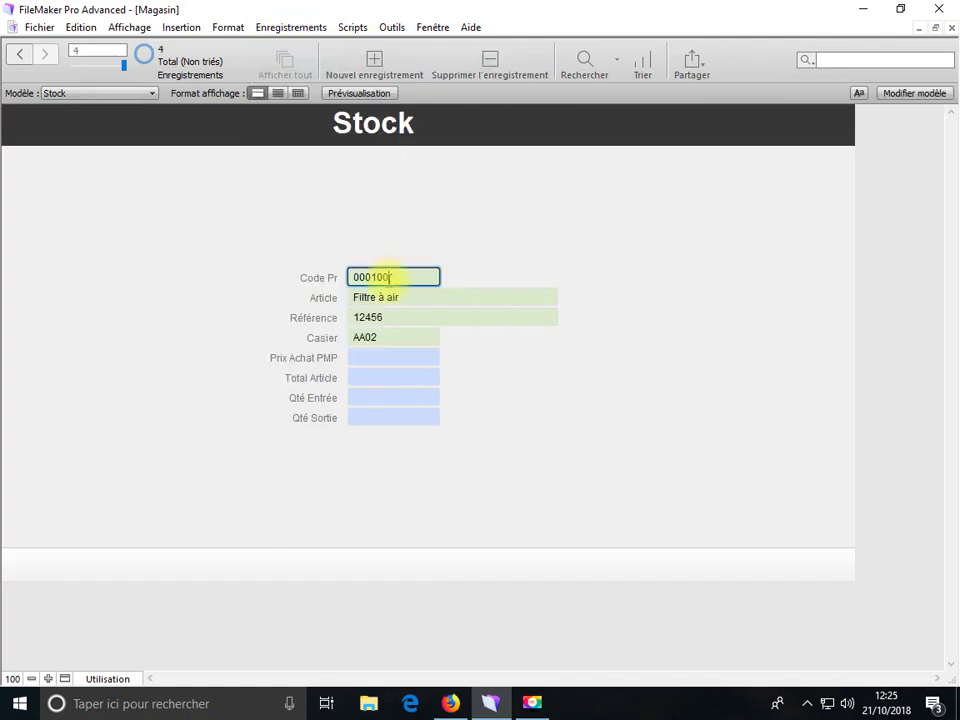
left_click(409, 297)
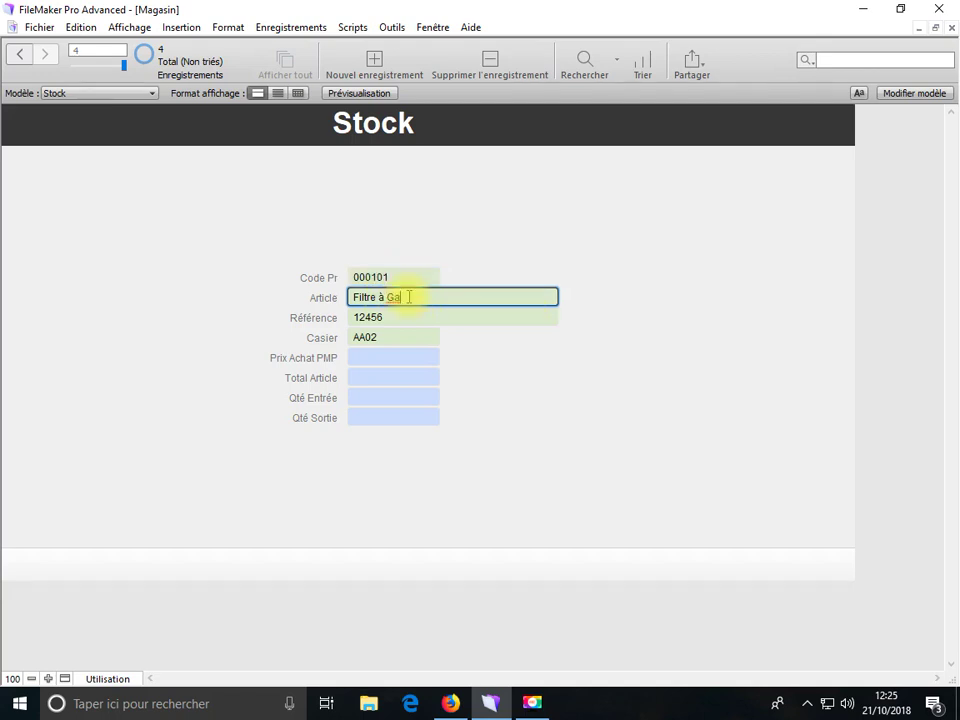
left_click(398, 319)
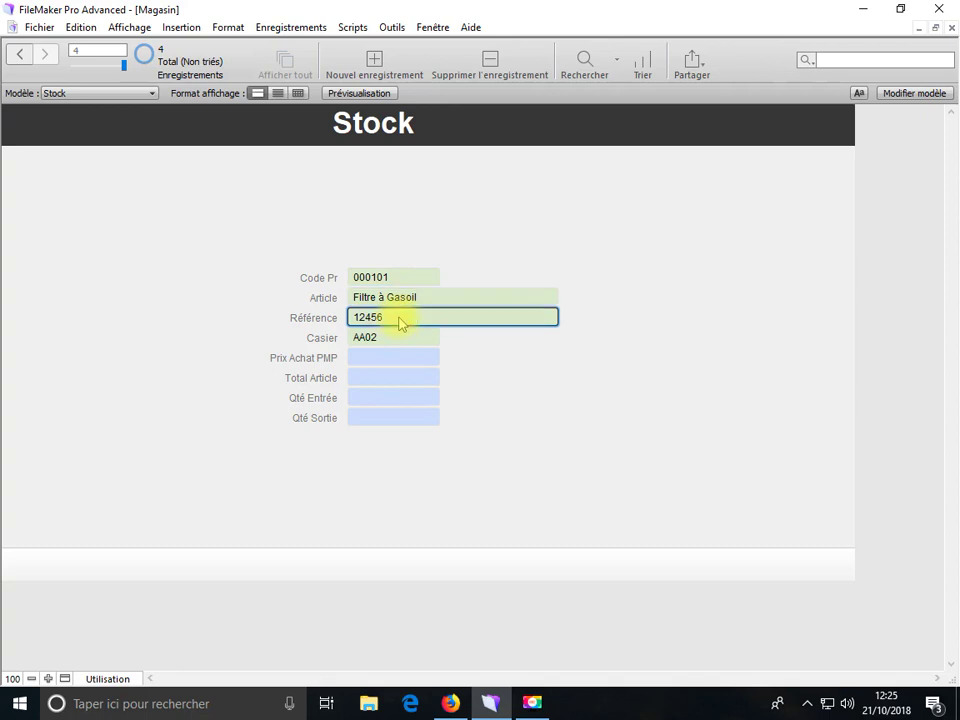
type("365241")
left_click(504, 356)
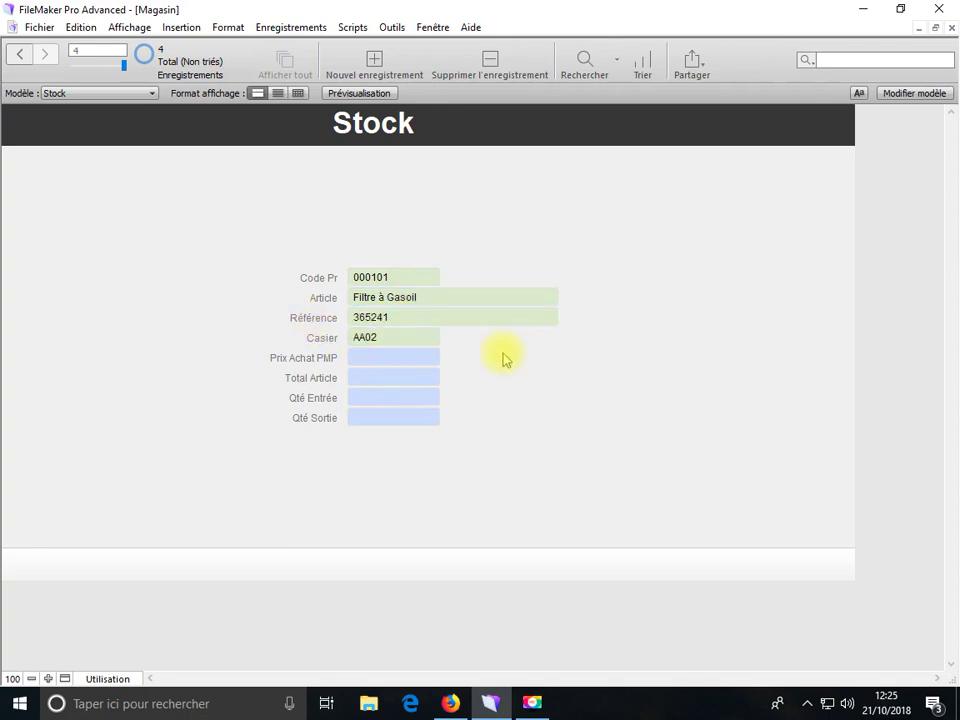
Step: Duplicate the Filtre à Gasoil record, change the copy to Code Pr 000102, Article Filtre à Huile and Référence 363644, and look back through the records
left_click(290, 27)
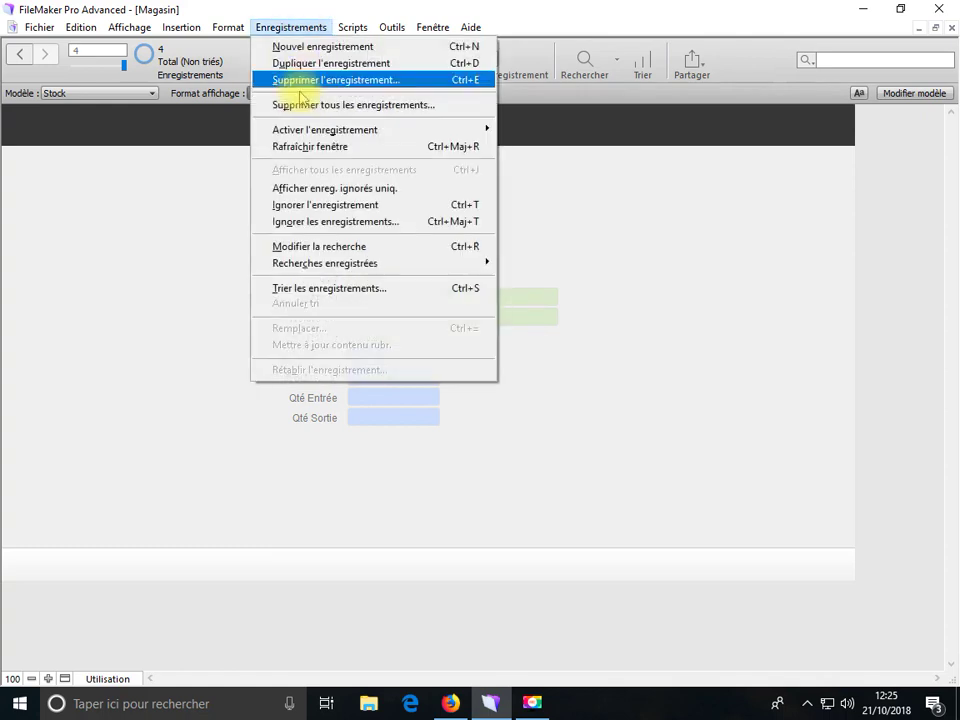
left_click(280, 62)
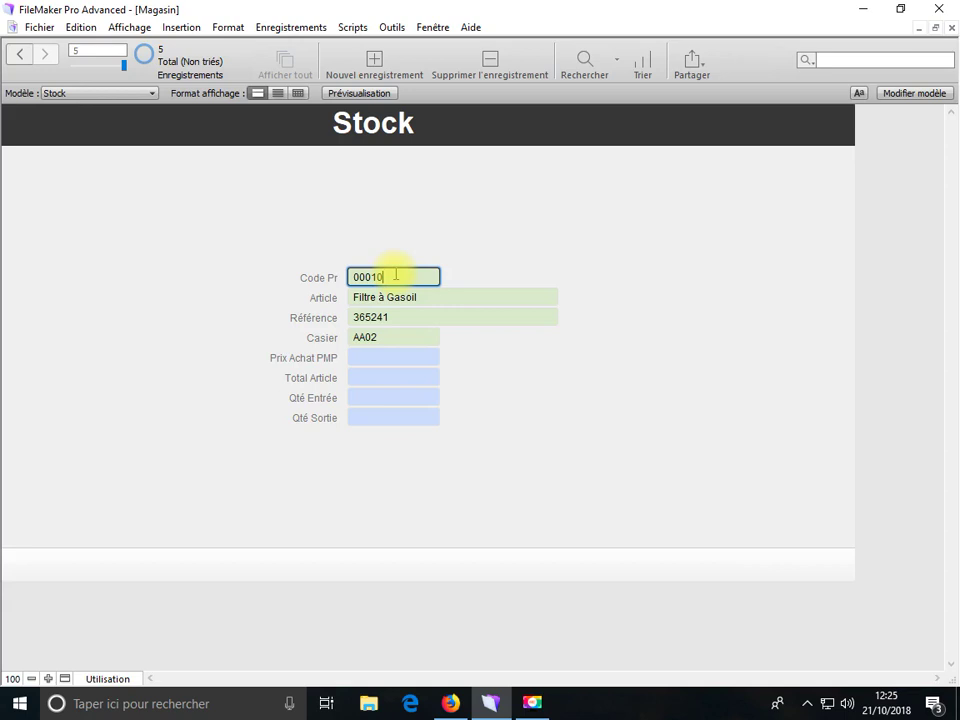
left_click(418, 299)
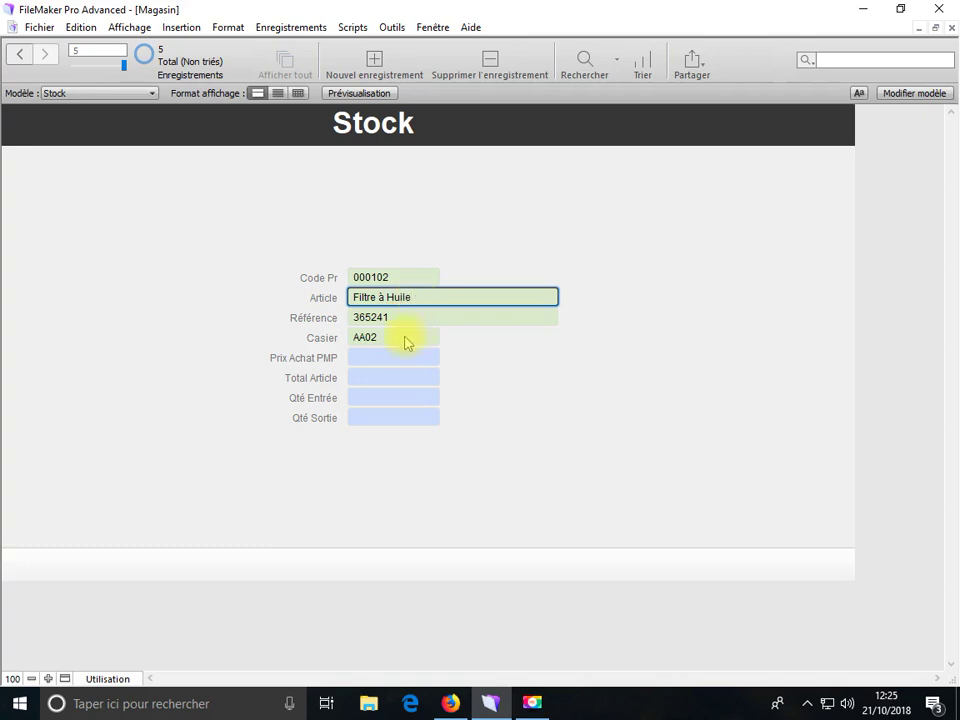
left_click(406, 337)
left_click(474, 379)
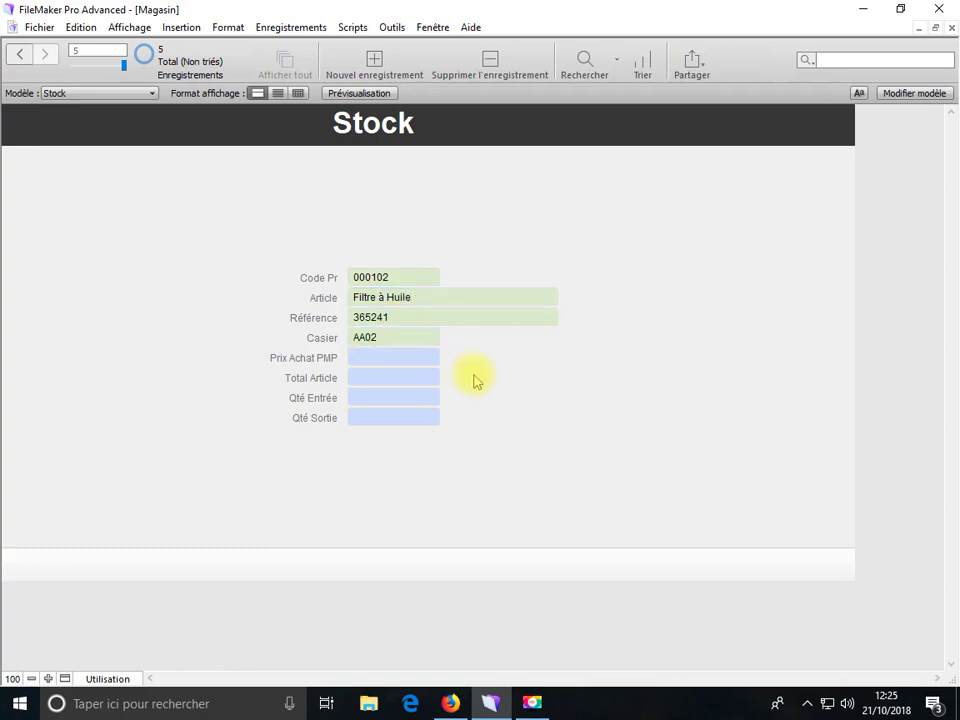
left_click(409, 322)
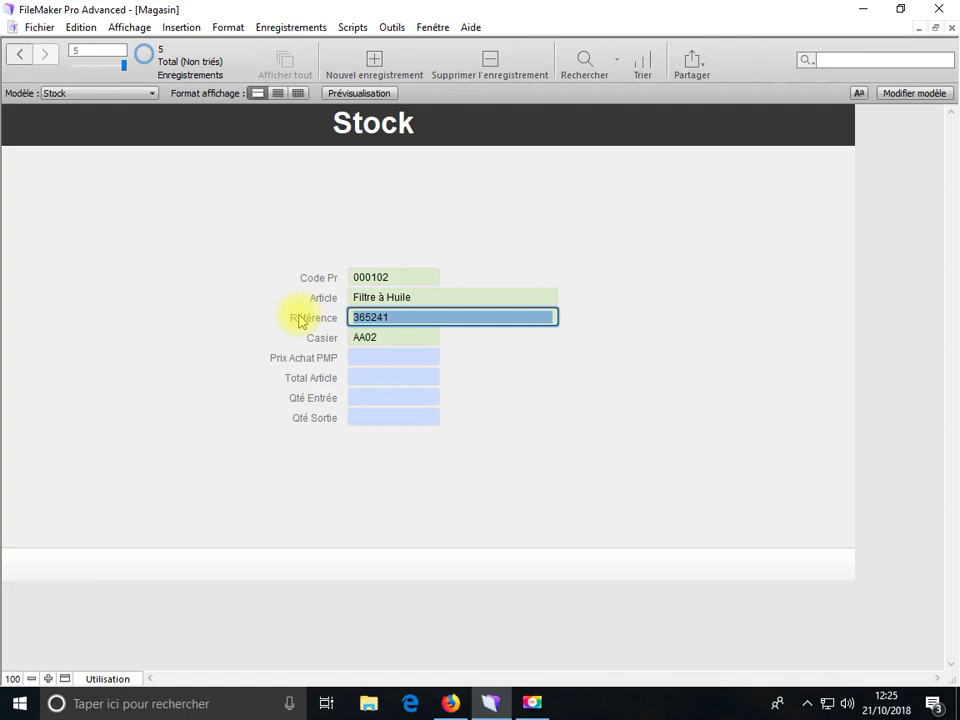
type("363644")
left_click(572, 407)
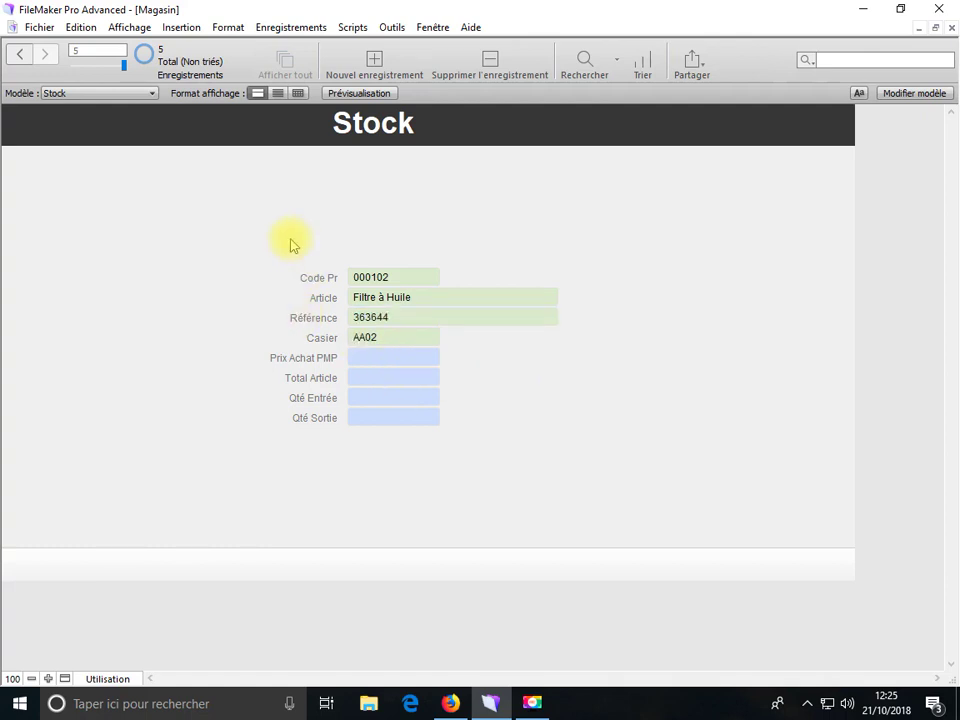
scroll(310, 288, "up", 4)
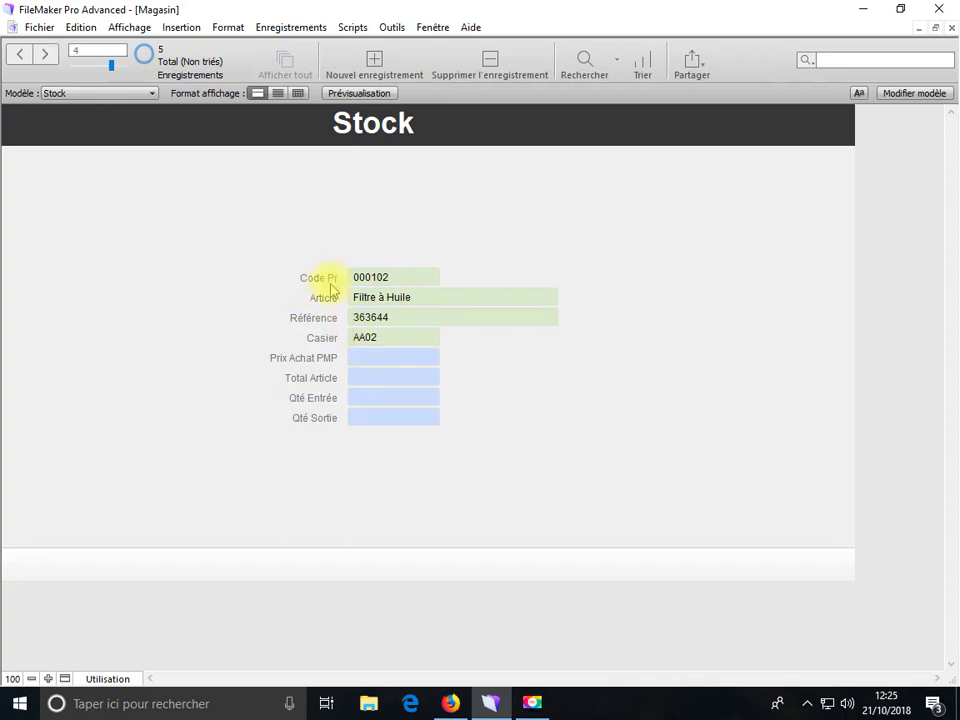
scroll(318, 300, "down", 4)
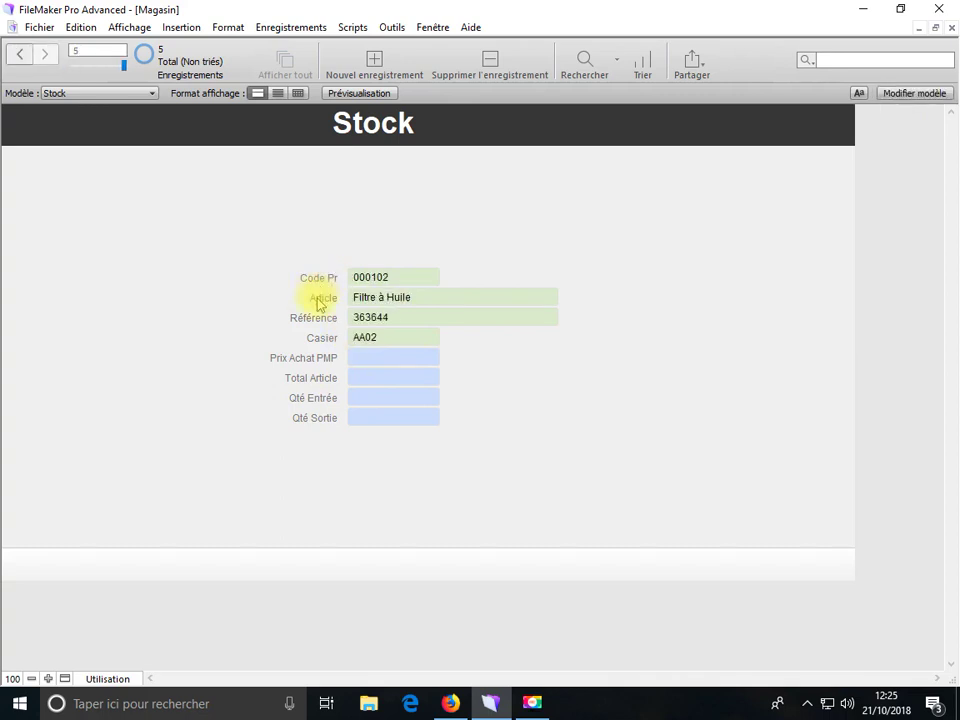
scroll(318, 300, "up", 4)
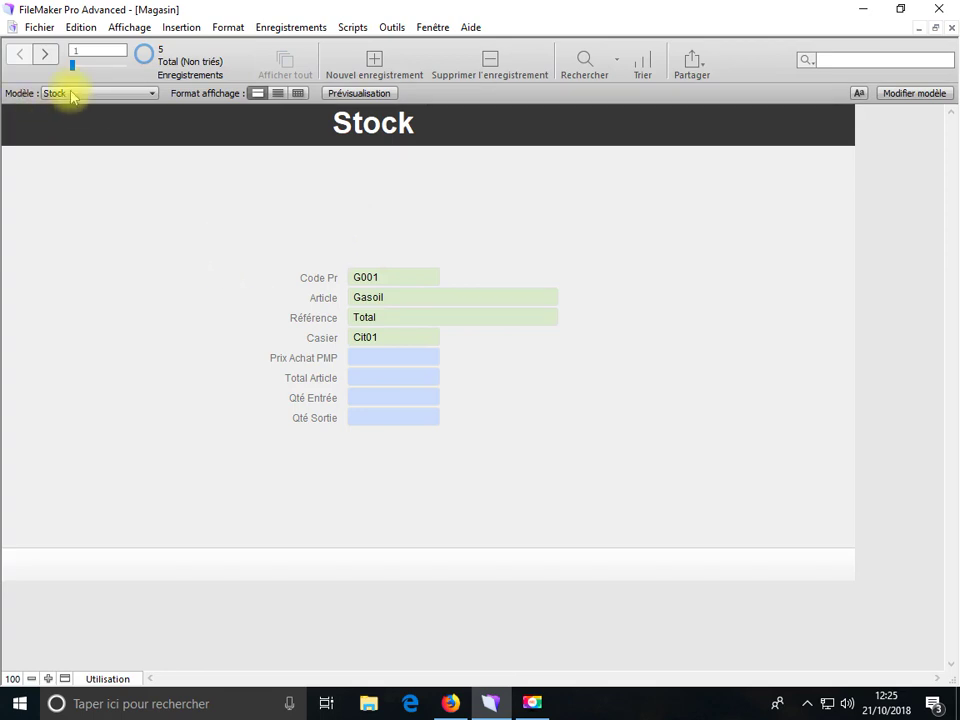
Step: Create a new computer layout named Liste that shows records from the Stock table
left_click(914, 93)
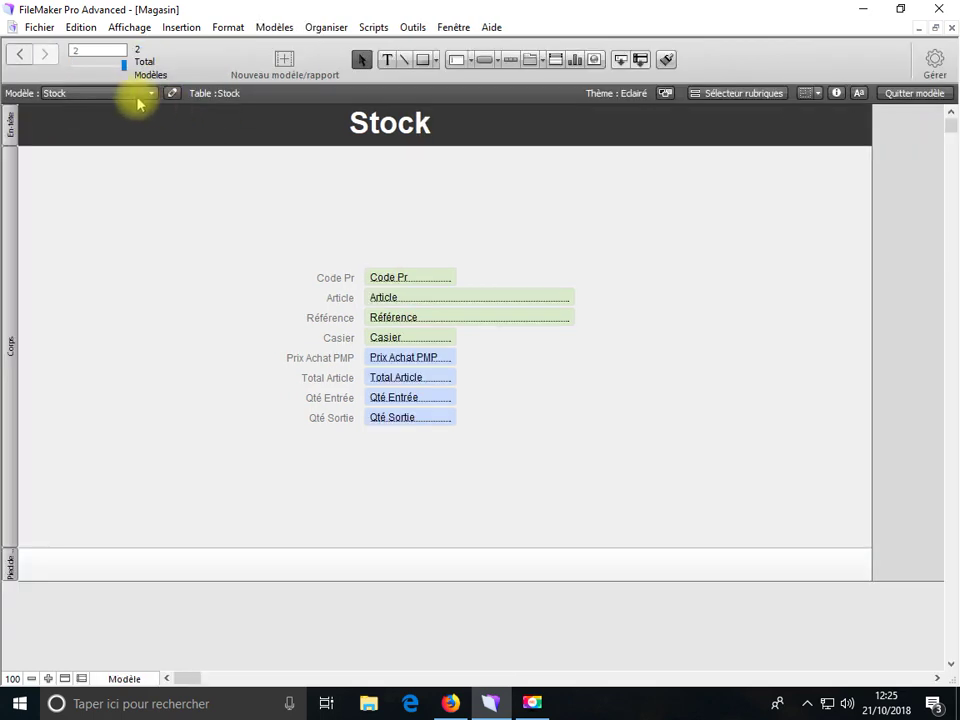
left_click(128, 94)
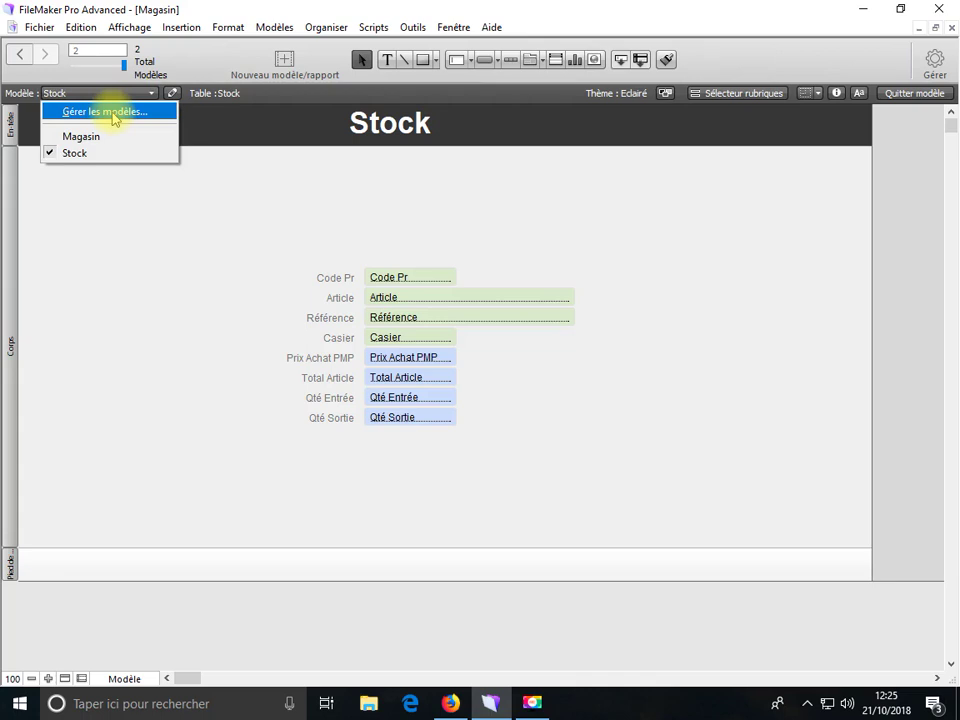
left_click(112, 115)
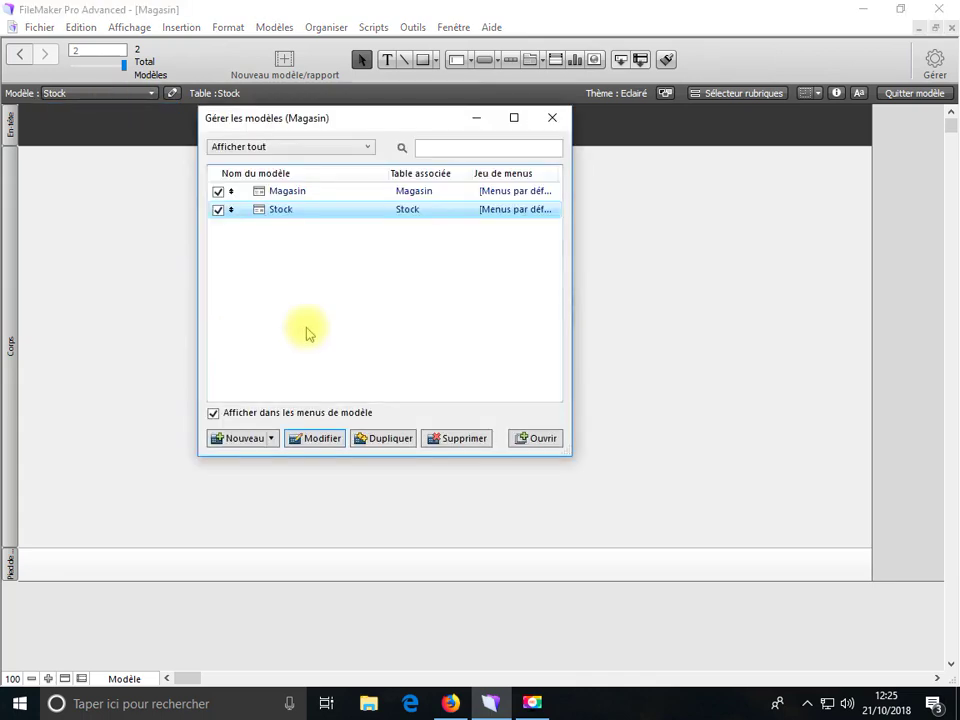
left_click(245, 438)
type("Liste")
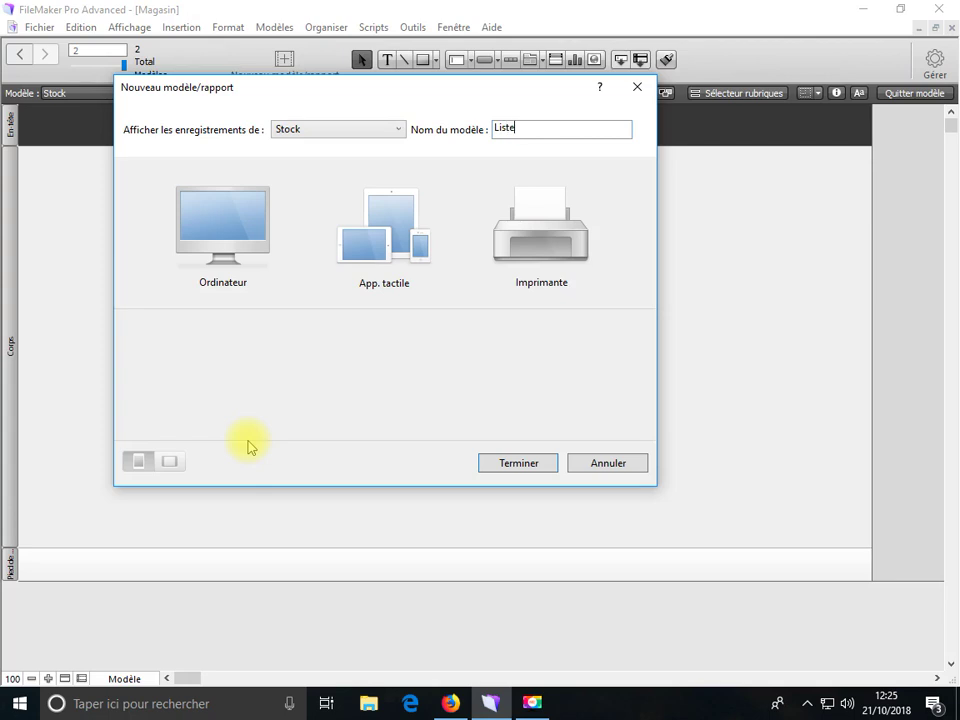
left_click(216, 216)
left_click(519, 463)
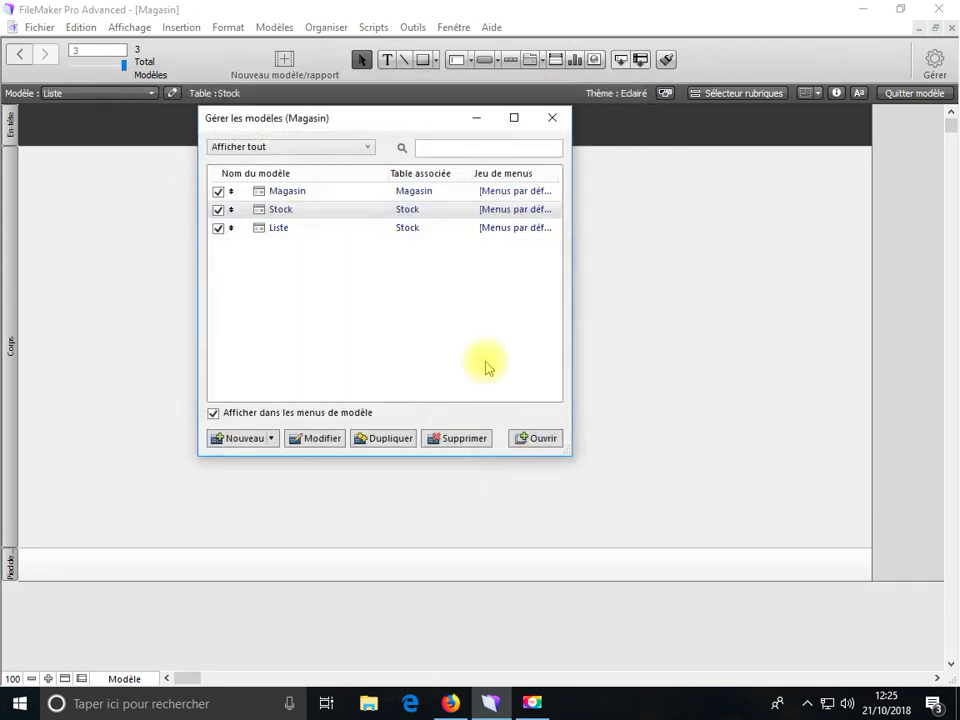
left_click(553, 119)
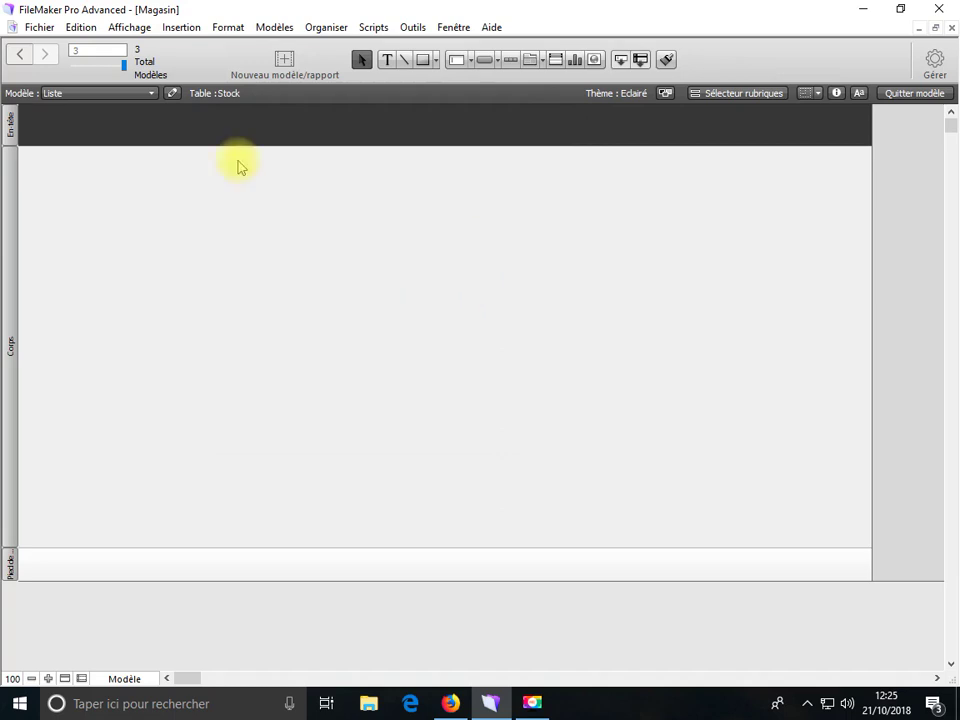
Step: Add the title text "Liste article" in the header of the Liste layout
left_click(388, 60)
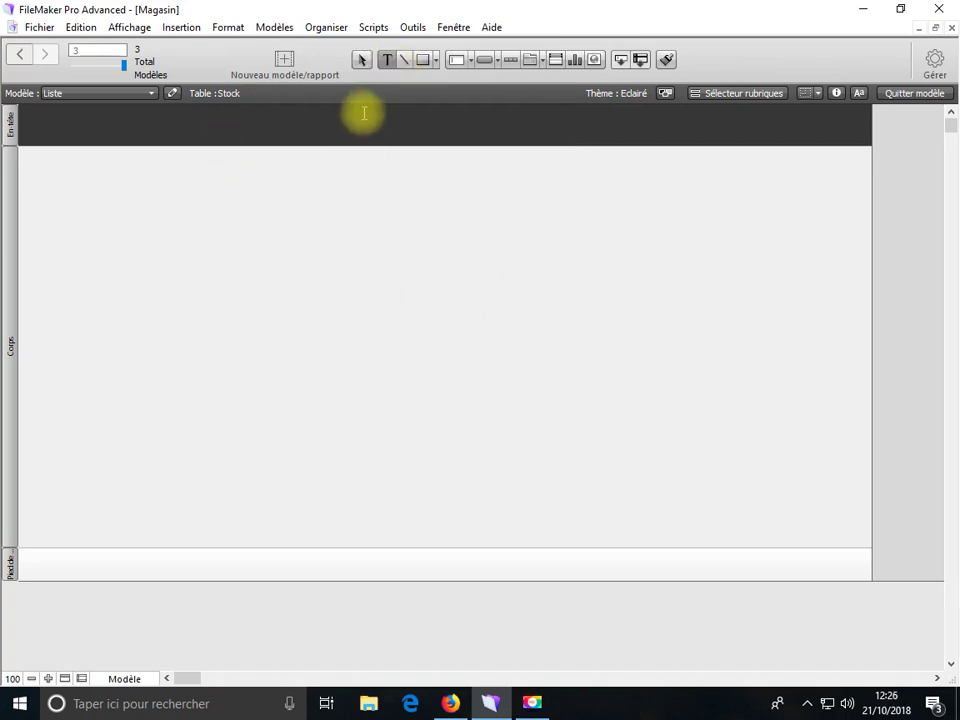
left_click(365, 118)
type("Liste  art")
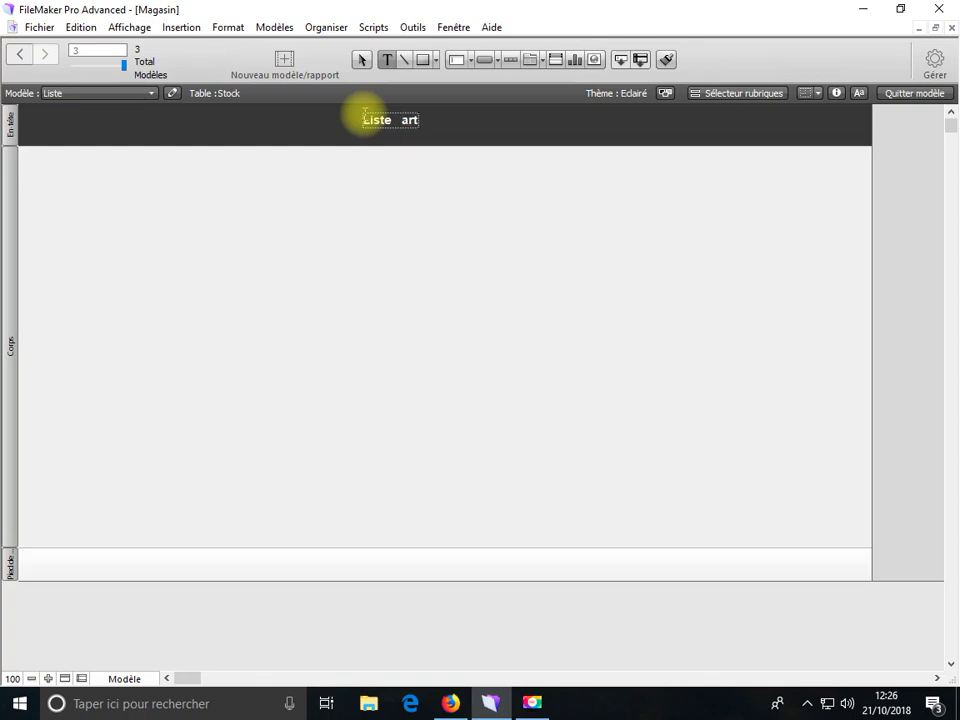
type("icle")
key("Escape")
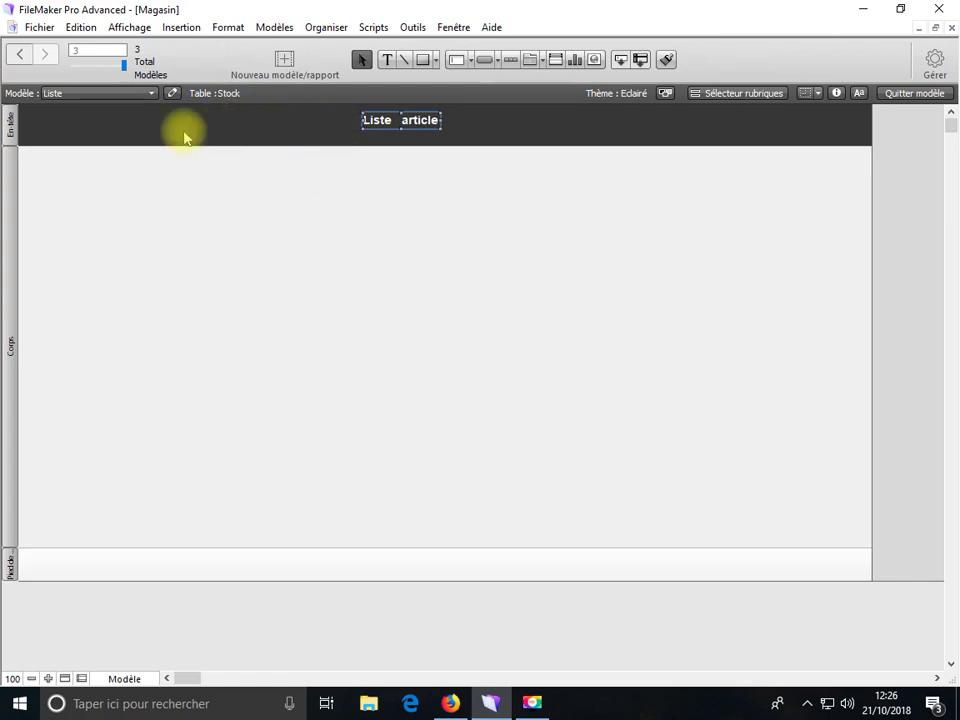
Step: Save the Liste layout and copy all the fields and labels from the Stock layout into its body
left_click(100, 93)
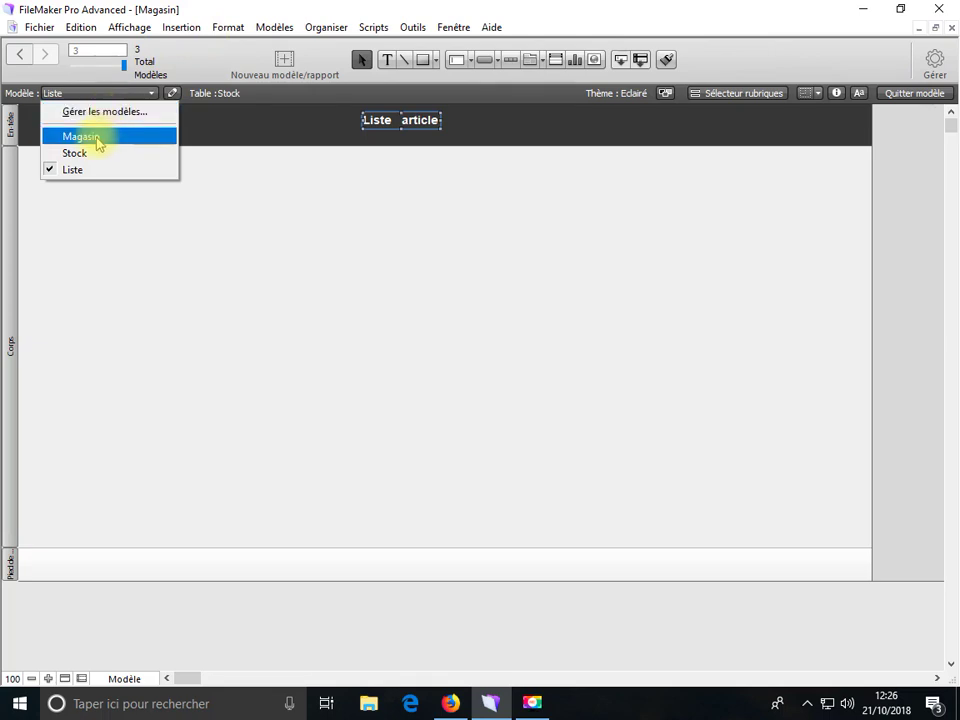
left_click(96, 152)
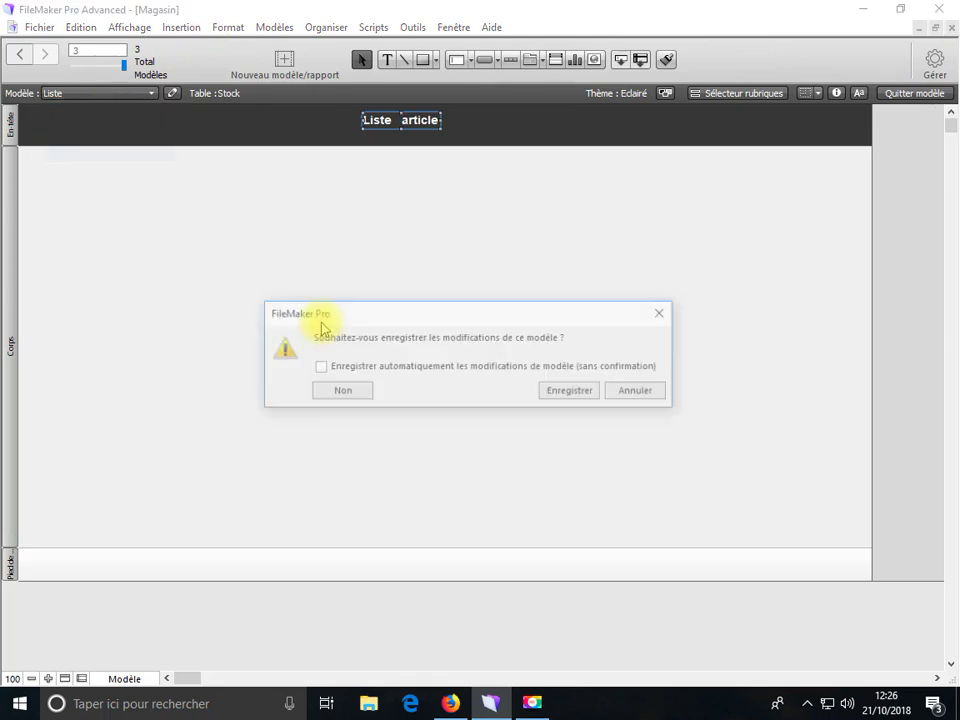
left_click(561, 393)
left_click_drag(588, 451, 302, 270)
right_click(384, 282)
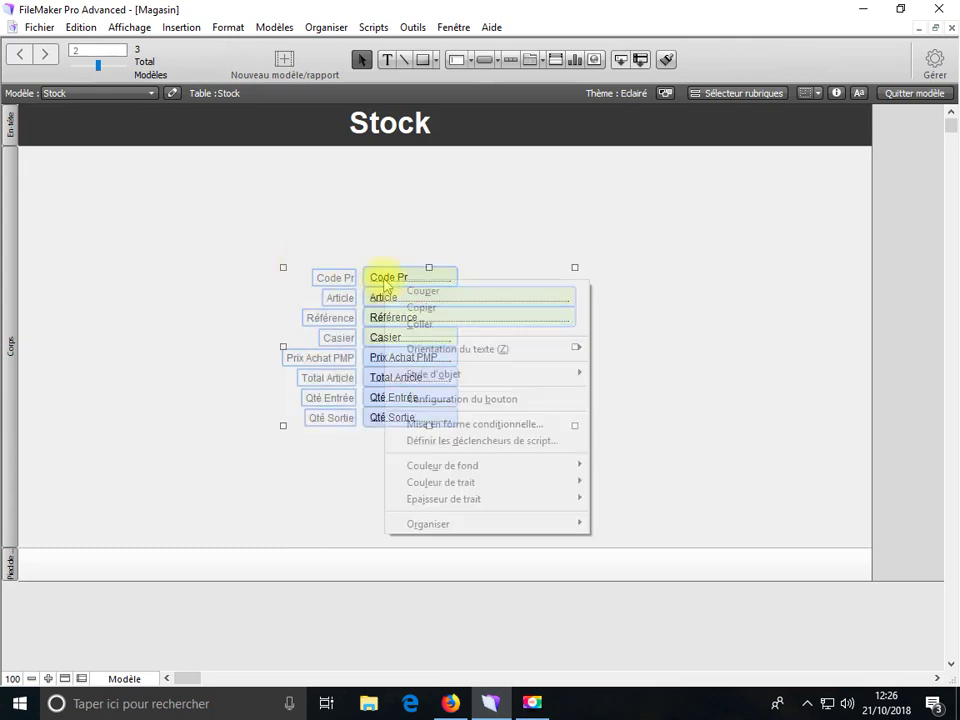
left_click(437, 318)
left_click(118, 93)
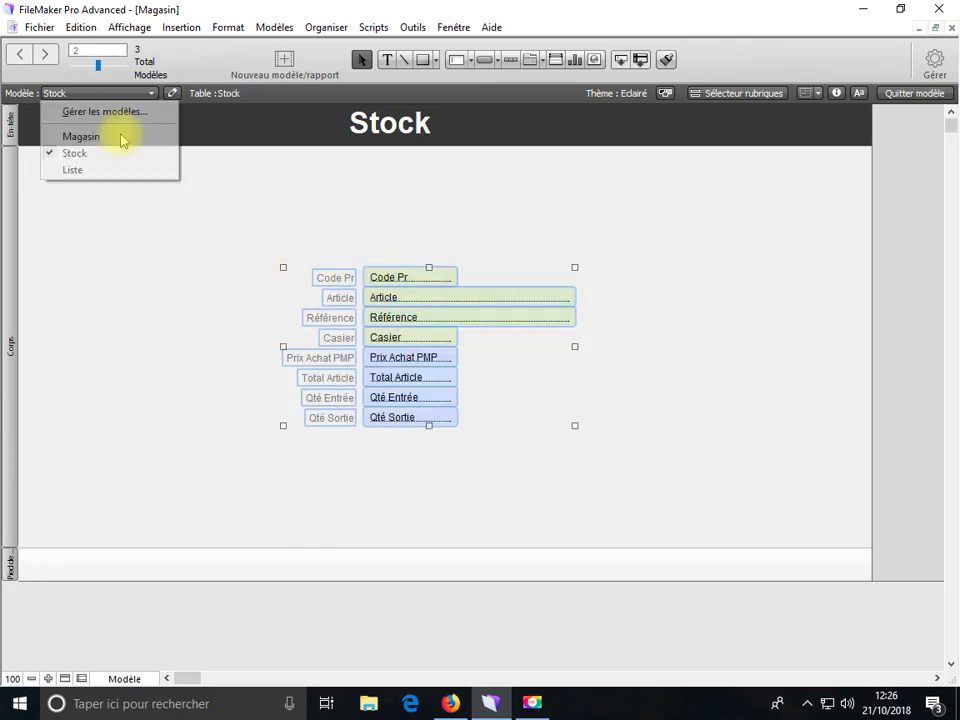
left_click(86, 170)
right_click(280, 266)
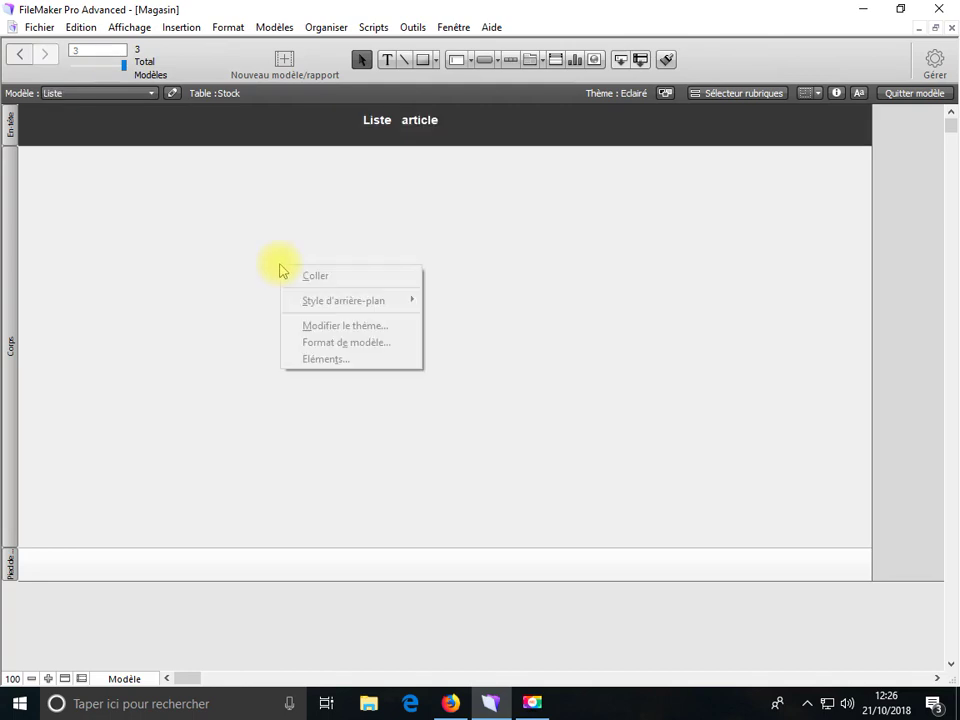
left_click(311, 275)
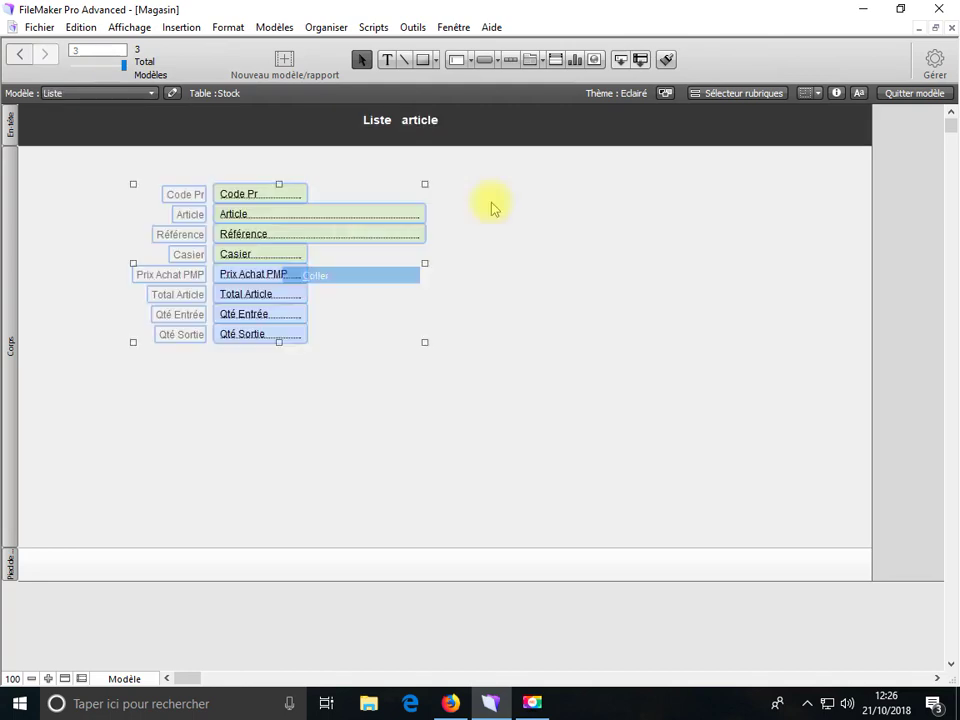
Step: Make the header part slightly taller, set the Liste article title to size 24 and move it up within the header
left_click(477, 146)
left_click_drag(477, 146, 478, 162)
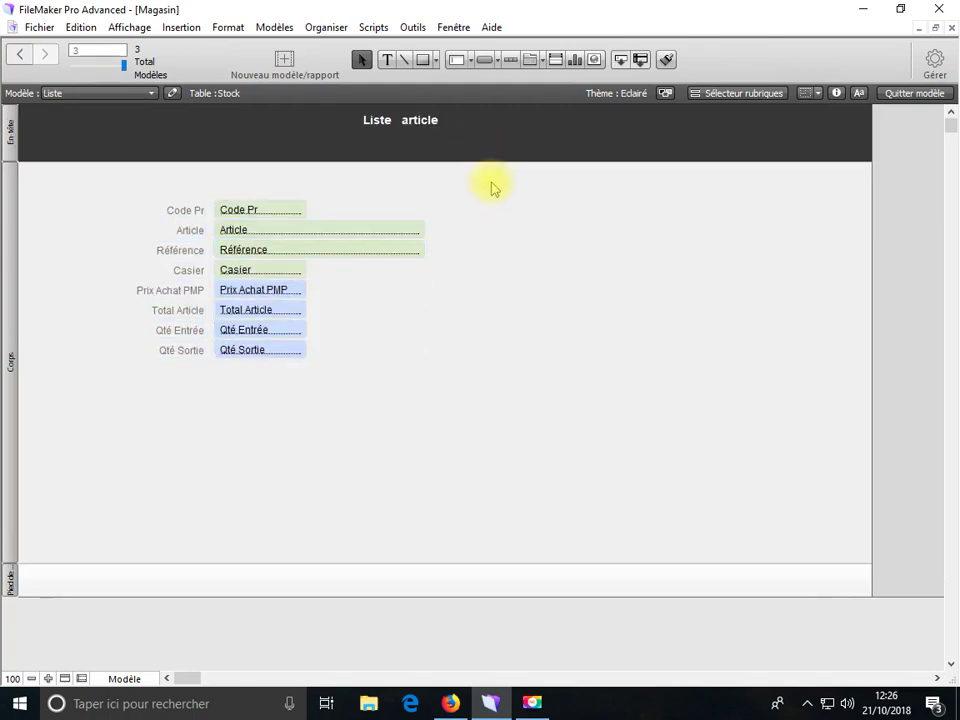
double_click(370, 121)
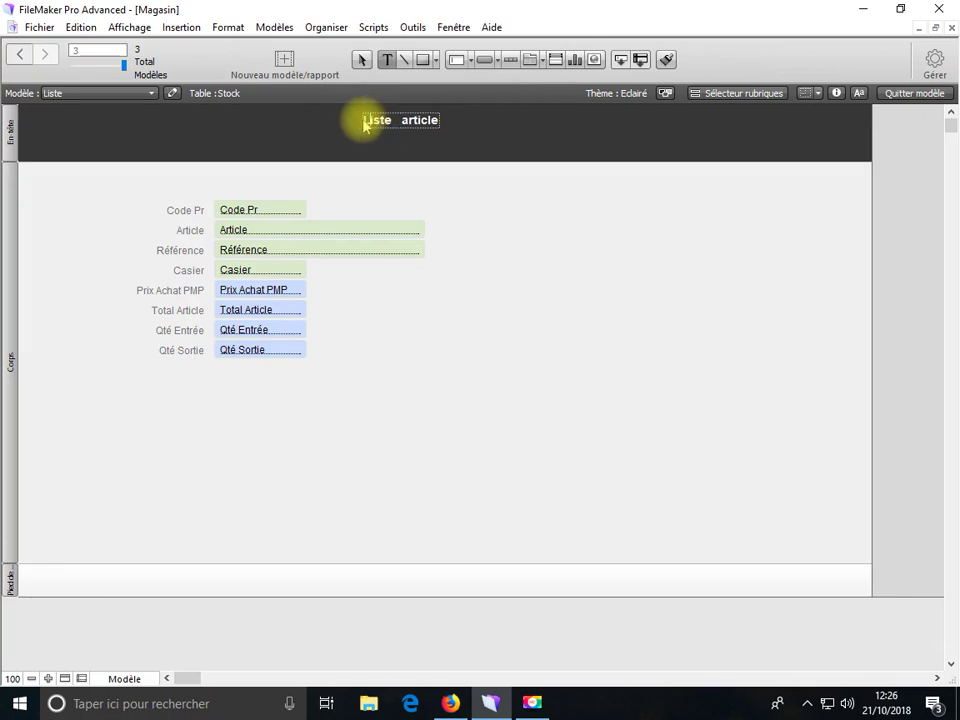
key("ctrl+a")
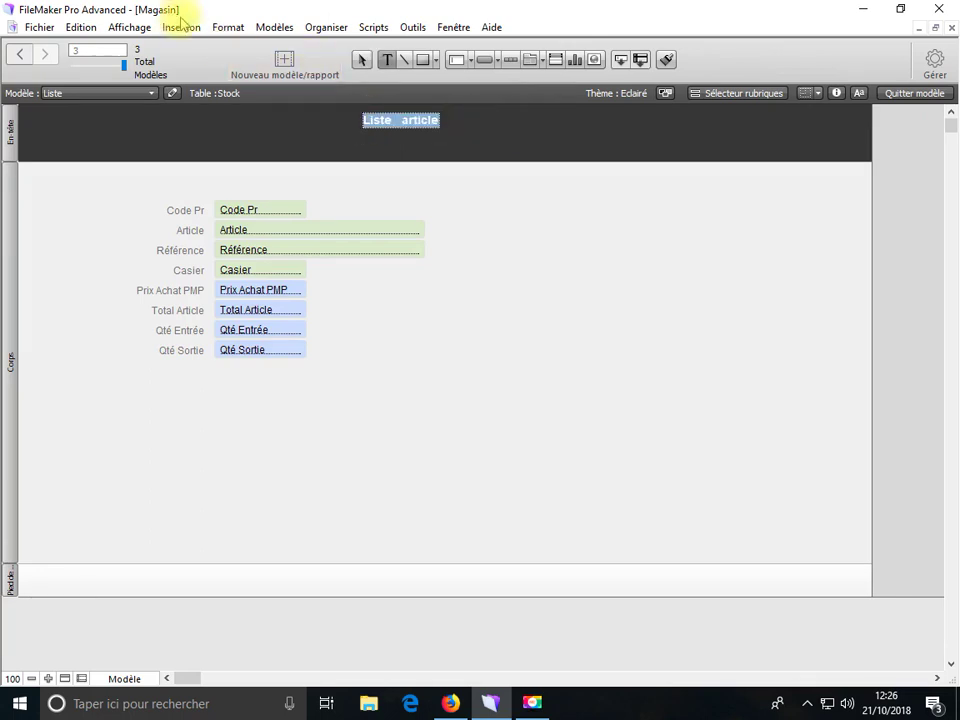
left_click(228, 27)
mouse_move(236, 64)
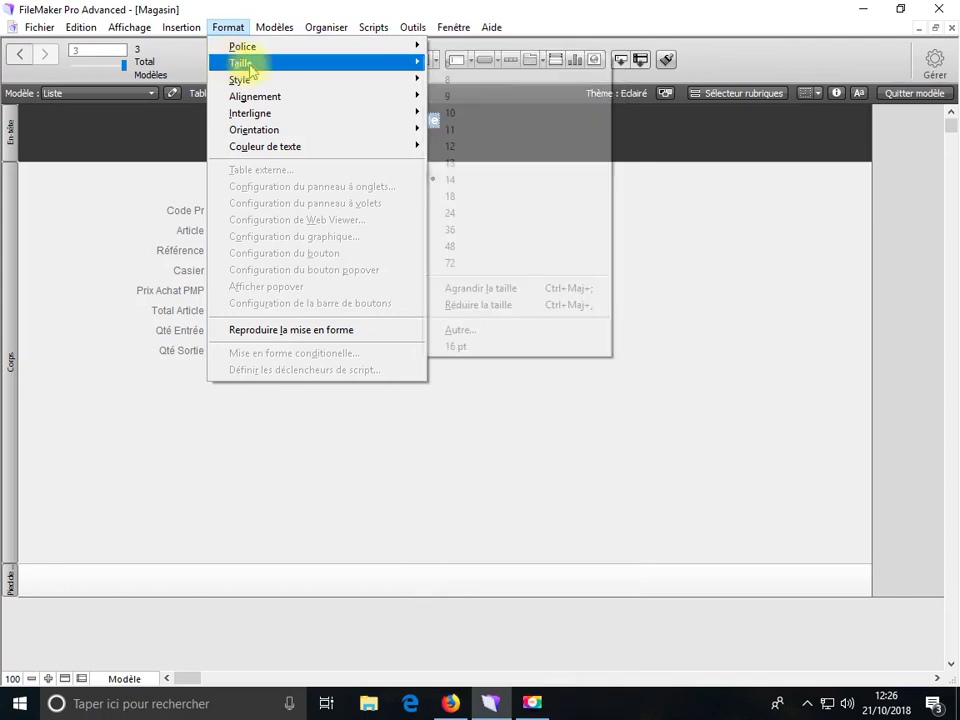
left_click(449, 212)
key("Escape")
left_click_drag(414, 140, 414, 122)
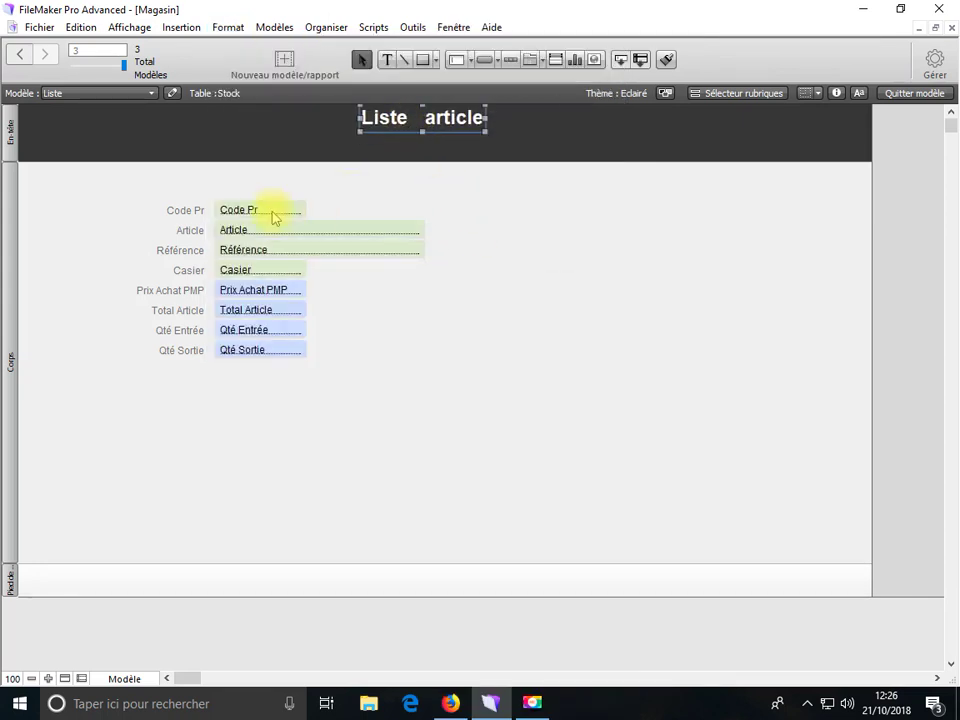
Step: Move the Code Pr label to the header's lower left and place its narrowed field directly beneath it in the body
left_click(186, 210)
left_click_drag(175, 197, 34, 156)
left_click(262, 208)
left_click_drag(262, 208, 77, 172)
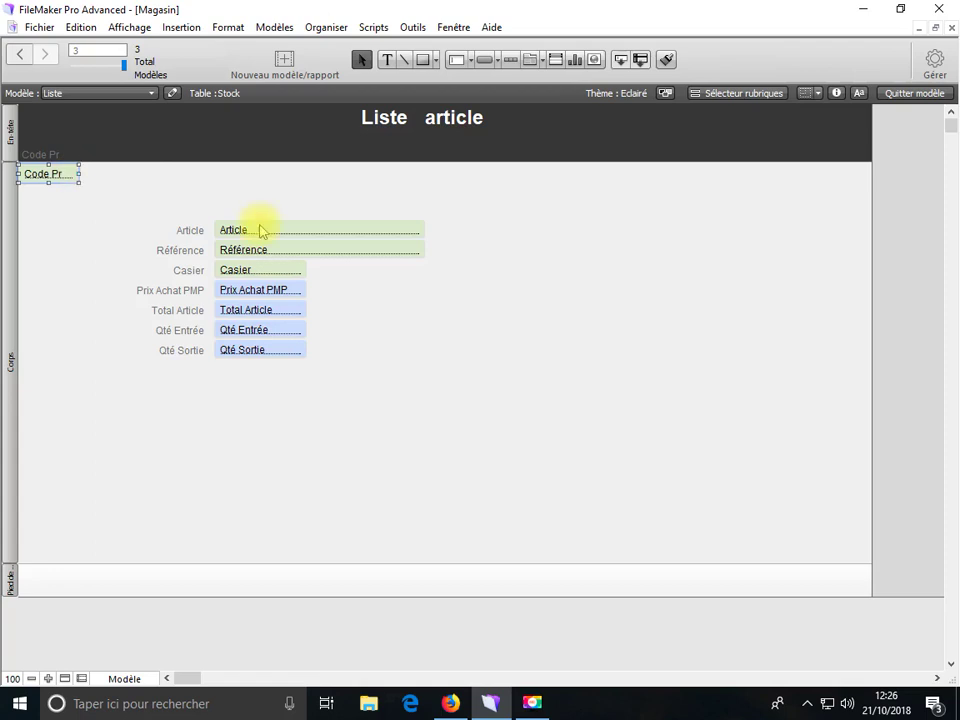
Step: Line up the Article, Référence and Casier fields beside Code Pr, shortening Article and Référence, and move the Casier label into the header above its field
left_click_drag(253, 227, 131, 180)
left_click_drag(287, 172, 236, 181)
left_click_drag(272, 250, 297, 175)
left_click_drag(448, 174, 361, 172)
left_click_drag(387, 206, 429, 177)
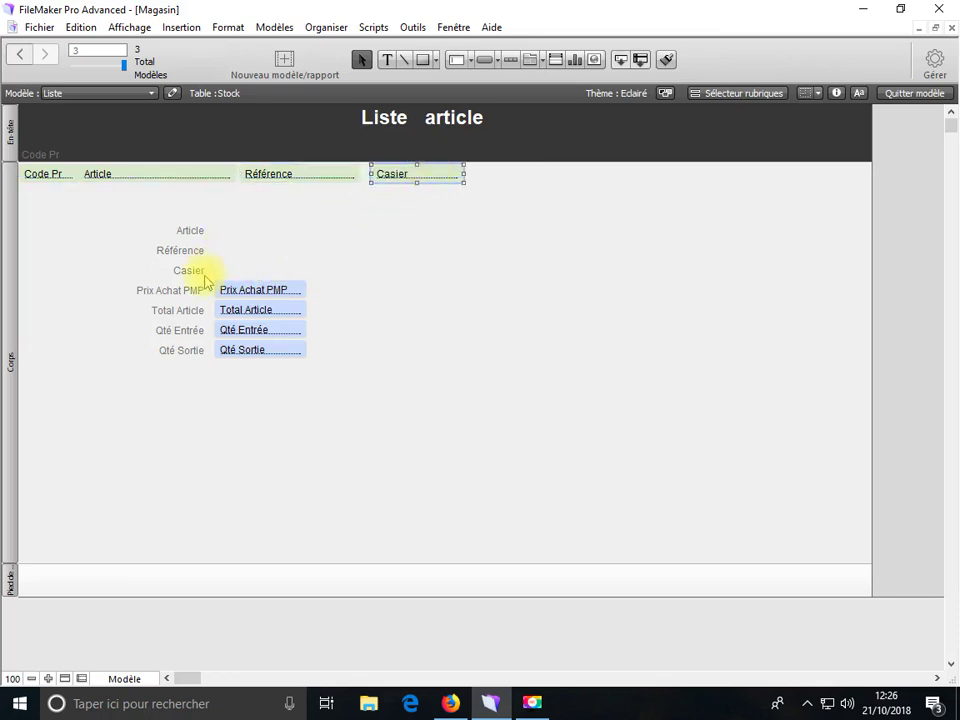
left_click_drag(192, 278, 410, 161)
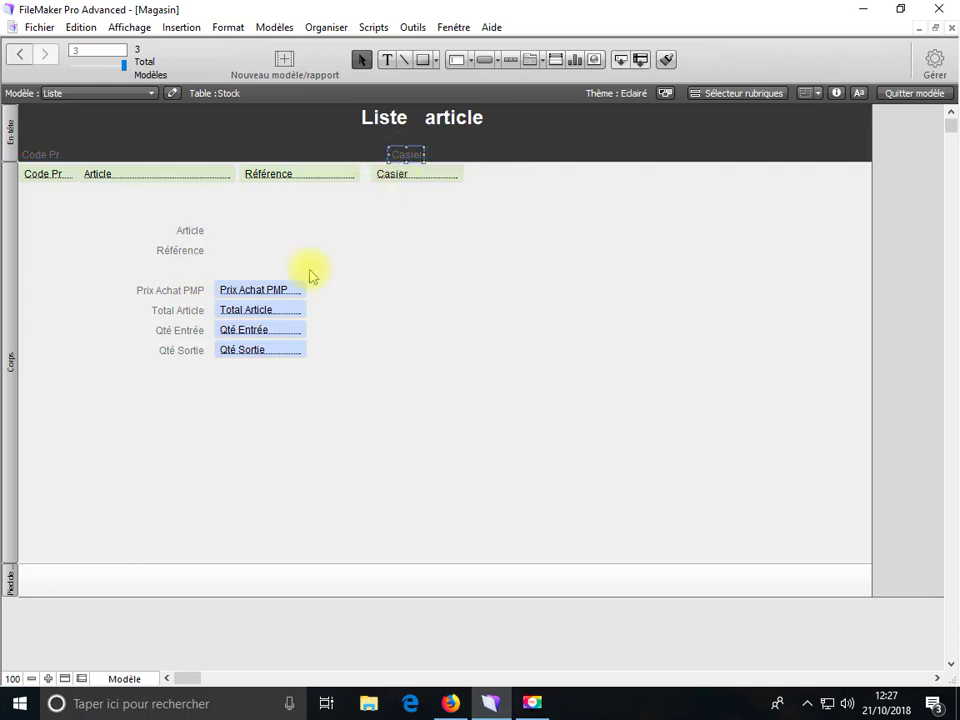
Step: Place the Prix Achat PMP field beside Casier, narrow all four blue fields together and shorten Prix Achat PMP further
left_click_drag(259, 296, 512, 181)
left_click(299, 310, "shift")
left_click(296, 332, "shift")
left_click(293, 352, "shift")
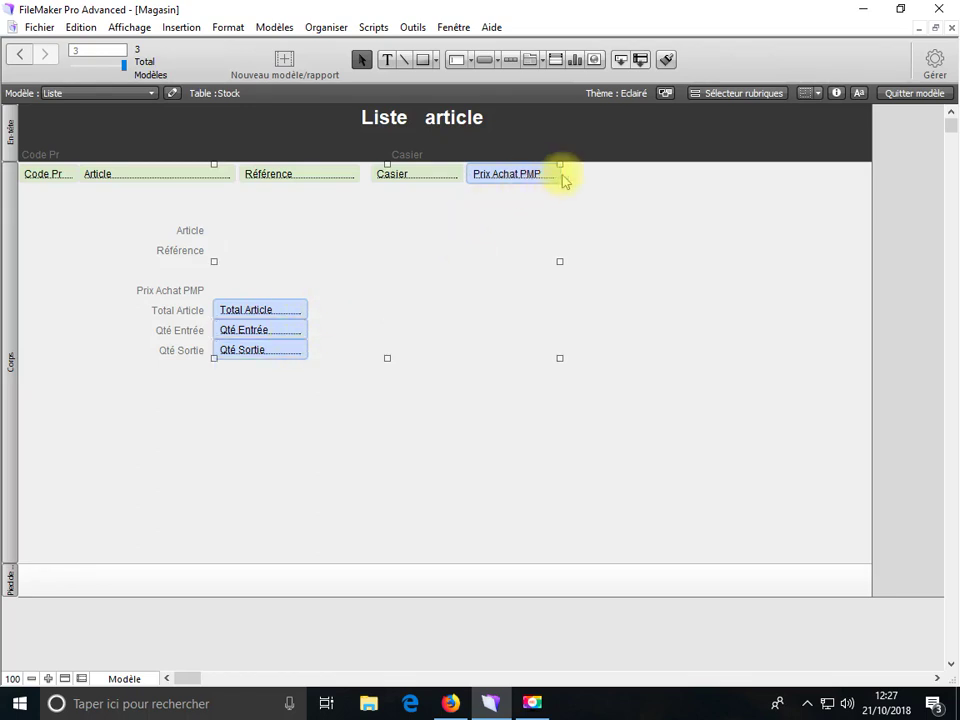
left_click_drag(558, 260, 476, 263)
left_click(459, 193)
left_click_drag(456, 180, 516, 196)
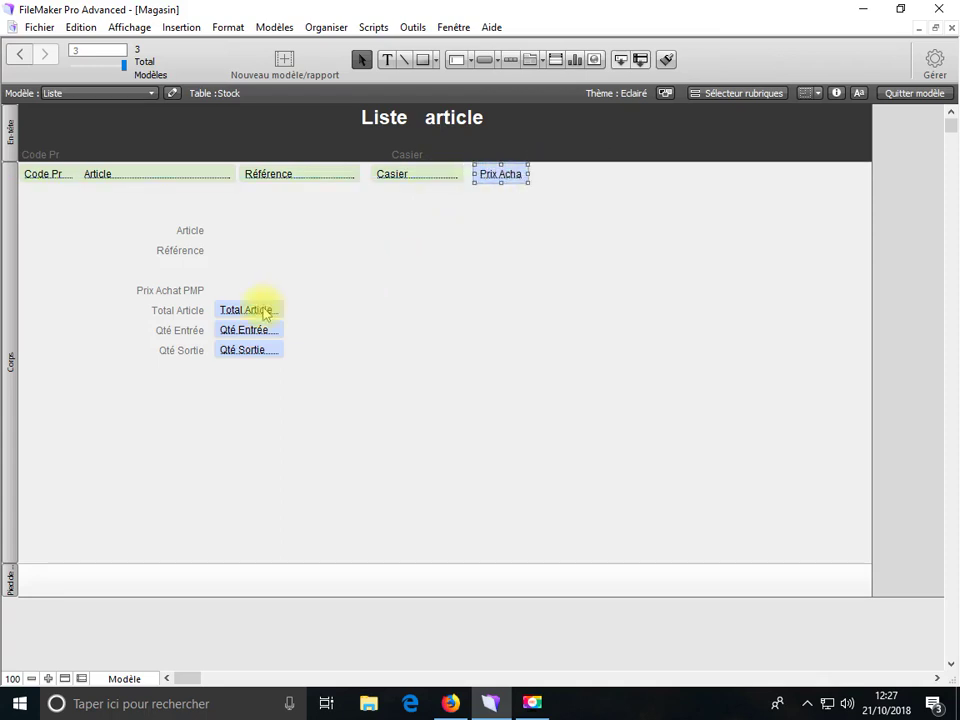
Step: Line up the Total Article, Qté Entrée and Qté Sortie fields beside Prix Achat PMP and move all remaining labels into the header
left_click_drag(177, 294, 495, 158)
left_click_drag(267, 316, 581, 179)
left_click_drag(191, 316, 574, 154)
left_click_drag(250, 329, 655, 177)
left_click_drag(179, 330, 645, 162)
left_click_drag(238, 358, 703, 183)
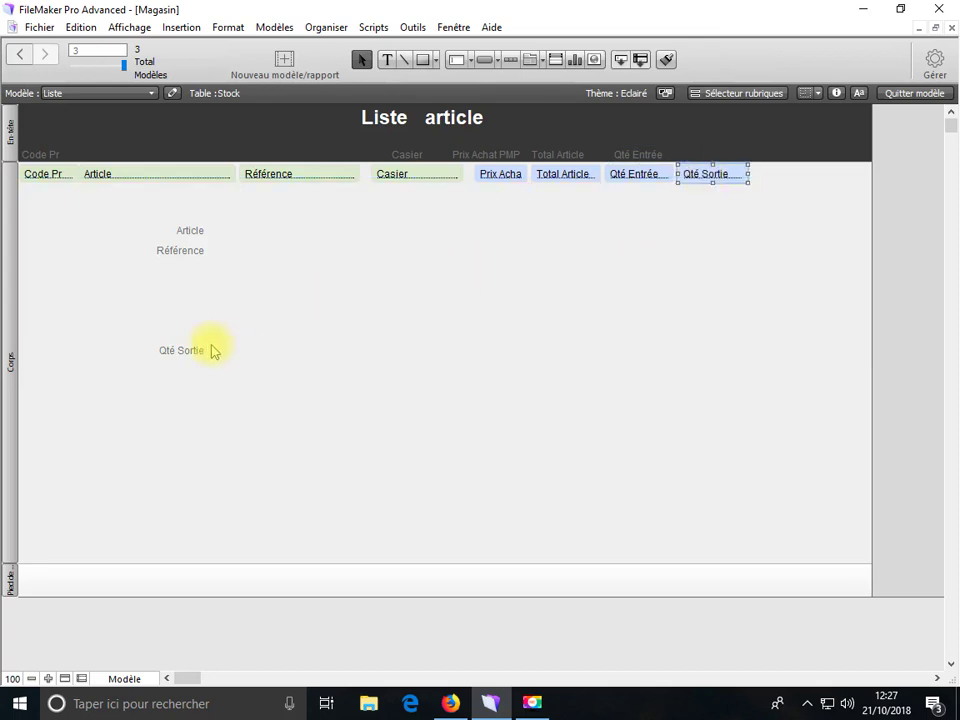
left_click_drag(197, 358, 725, 158)
left_click_drag(193, 239, 124, 163)
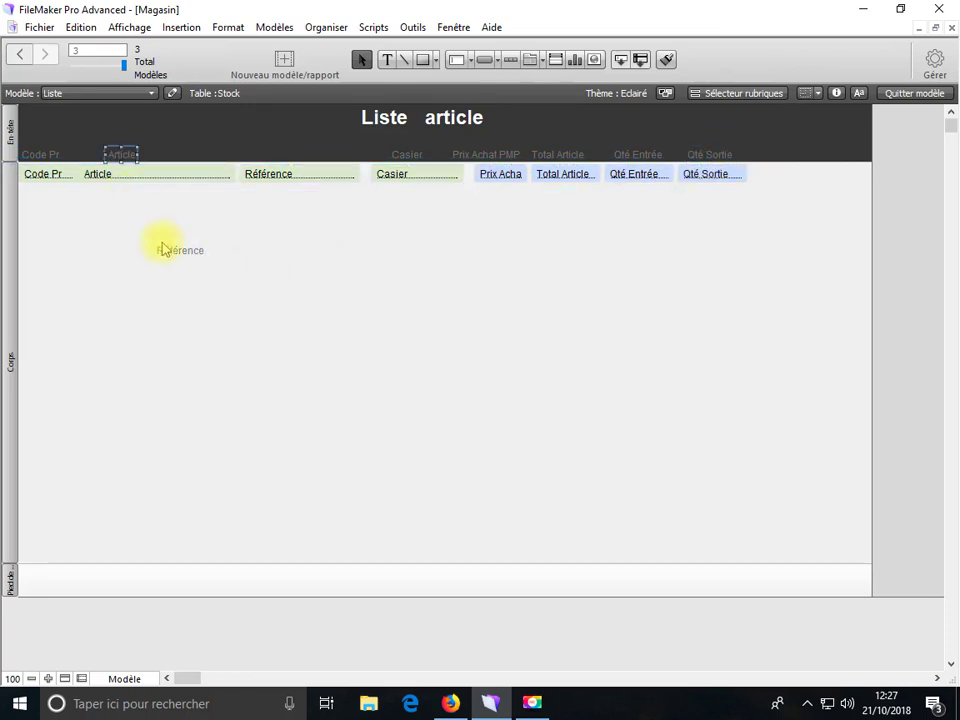
left_click_drag(182, 258, 298, 160)
Step: Show the text formatting bar and set the text colour of all the field labels in the header to white
left_click_drag(780, 157, 60, 157)
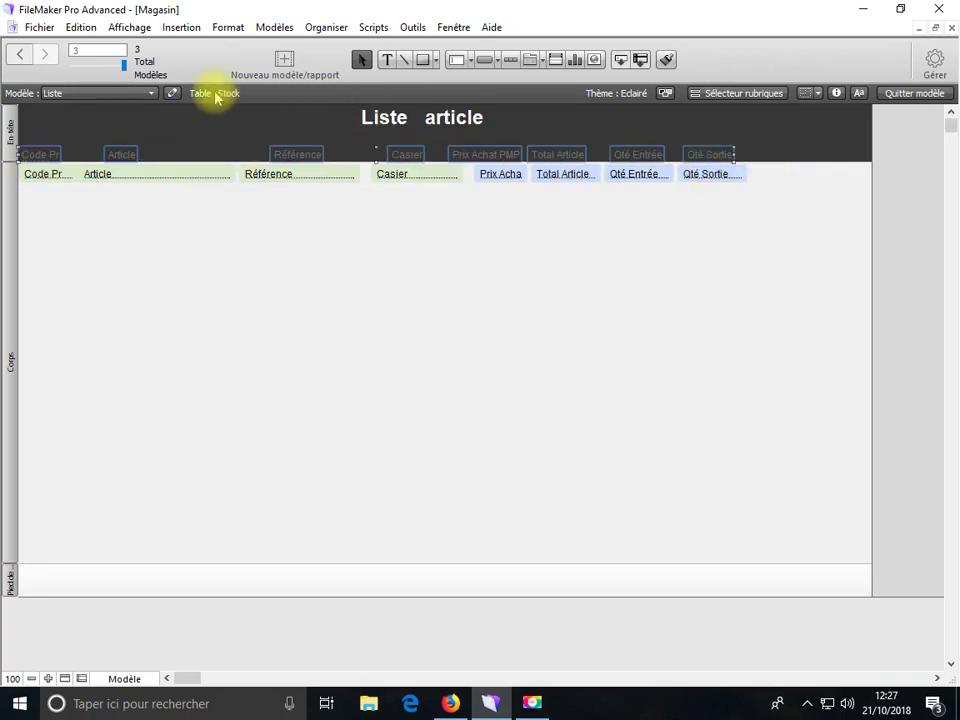
left_click(118, 28)
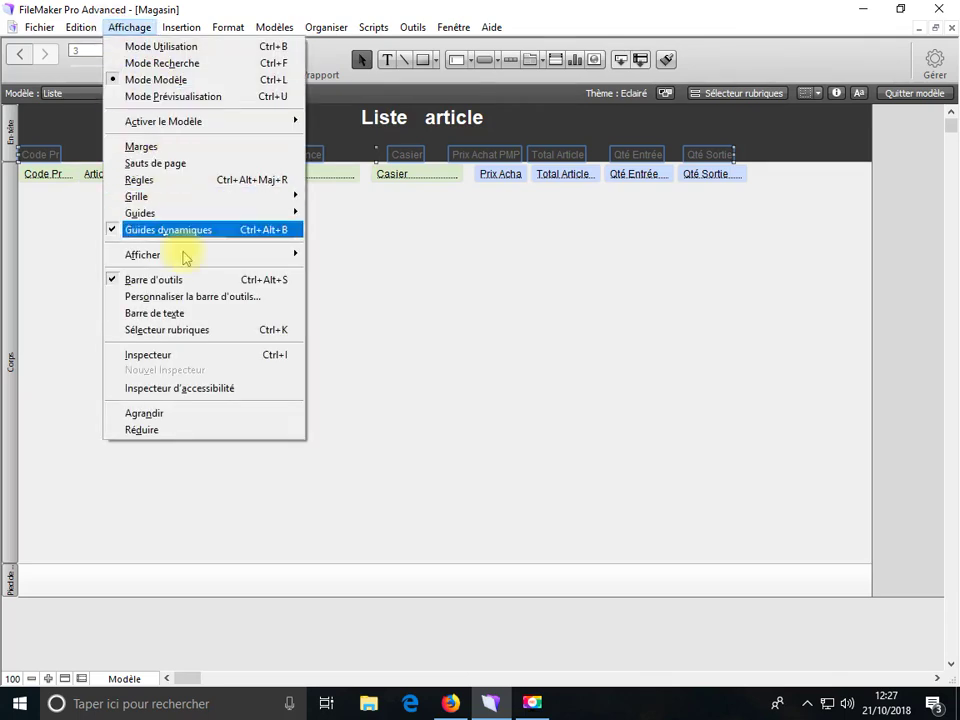
left_click(184, 313)
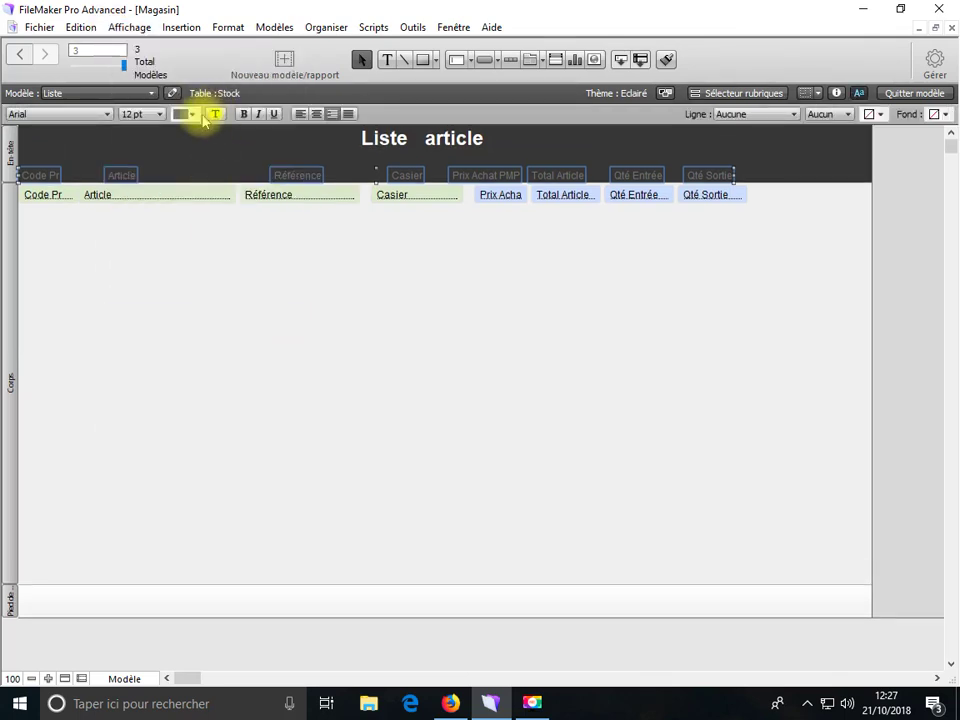
left_click(188, 114)
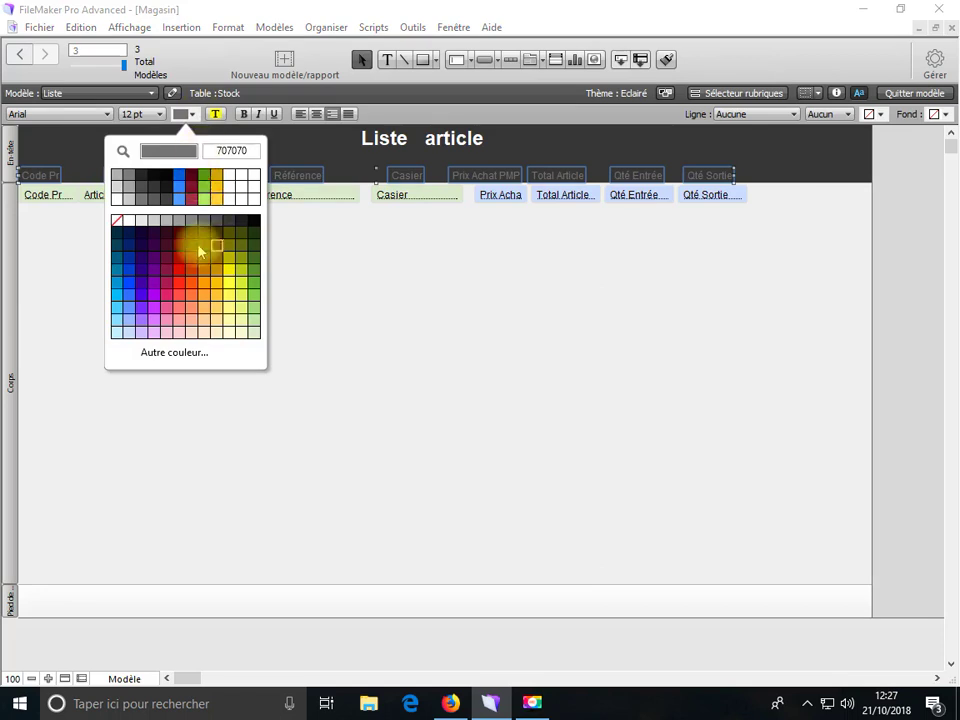
left_click(253, 182)
left_click(343, 277)
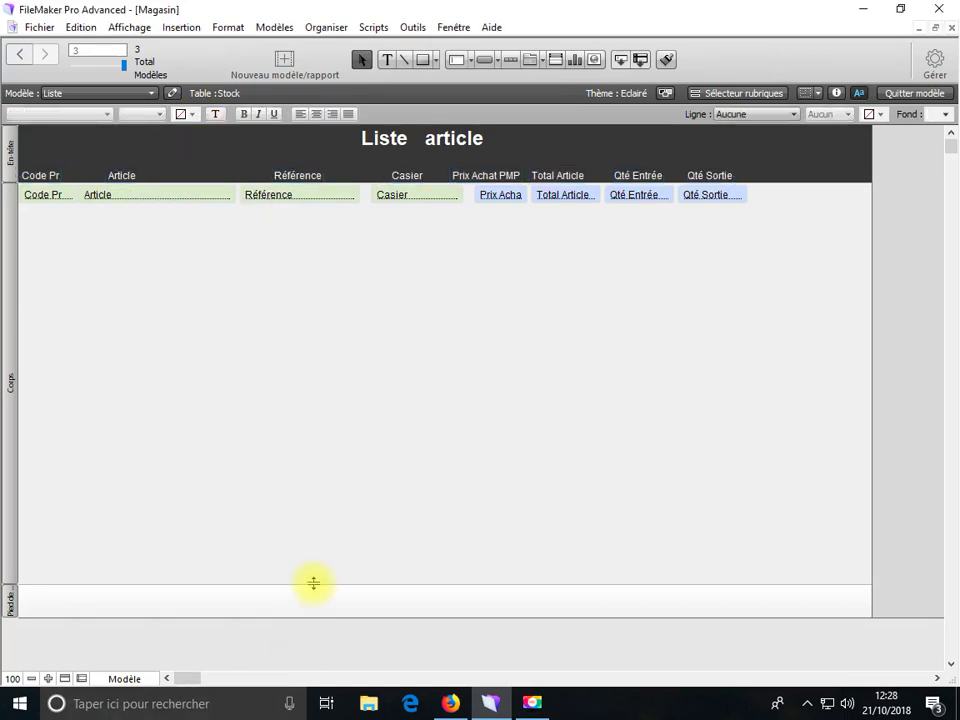
Step: Shrink the body to the height of the field row and display the saved layout's records as a list
left_click_drag(313, 583, 347, 206)
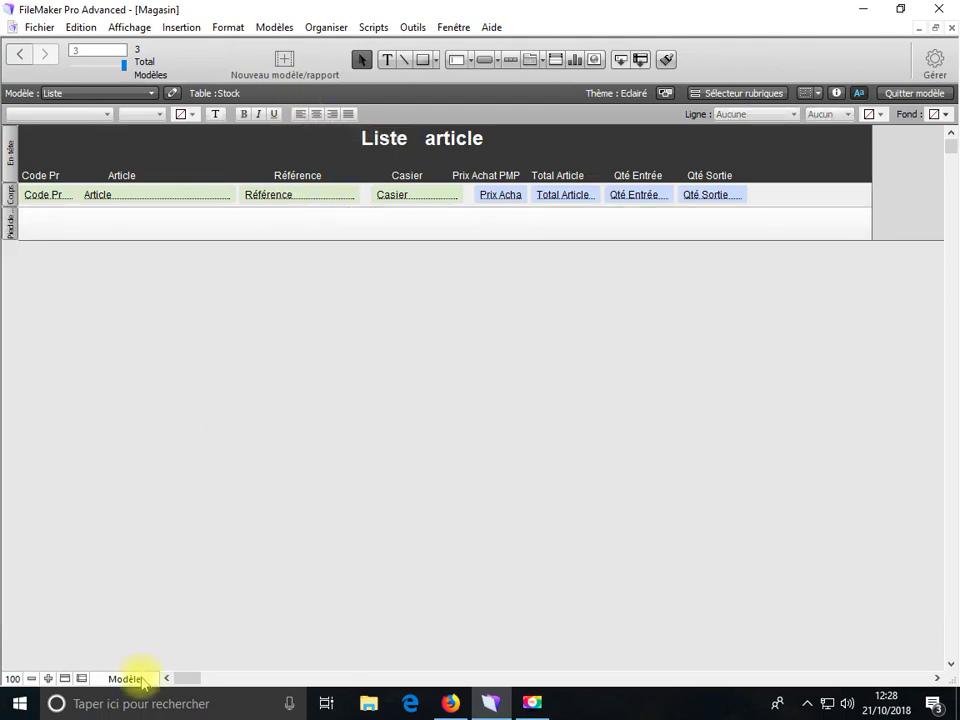
left_click(143, 680)
left_click(133, 607)
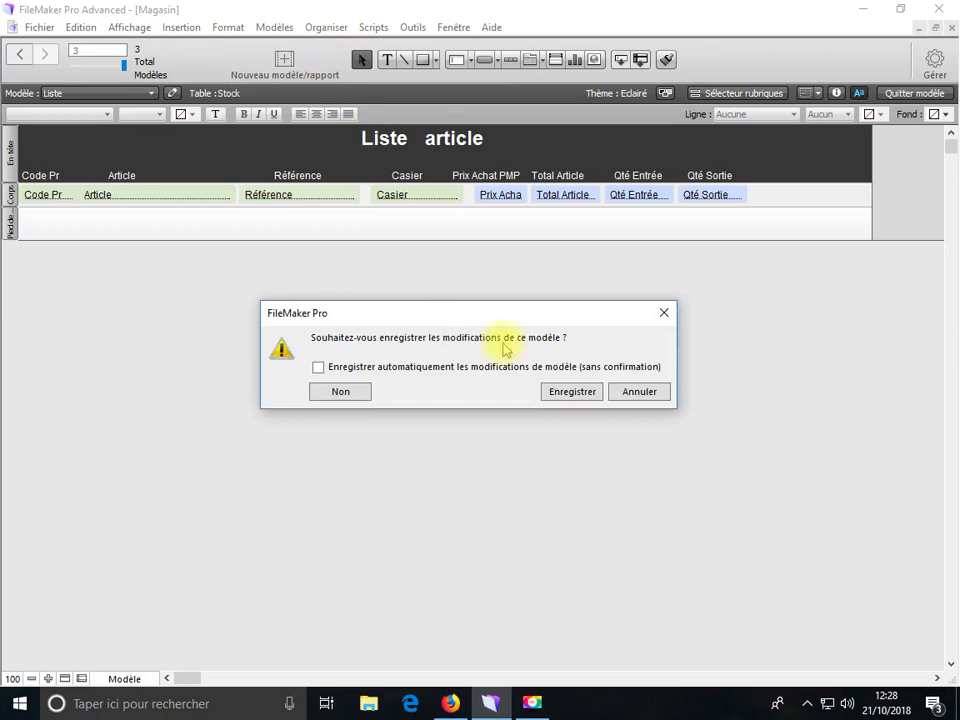
left_click(565, 391)
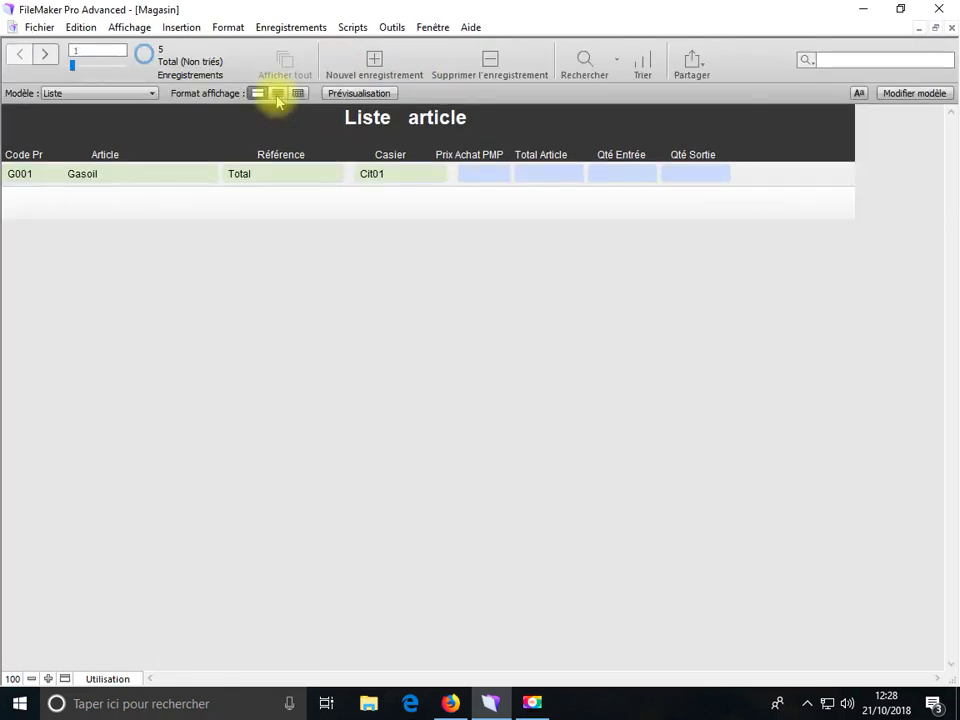
left_click(277, 93)
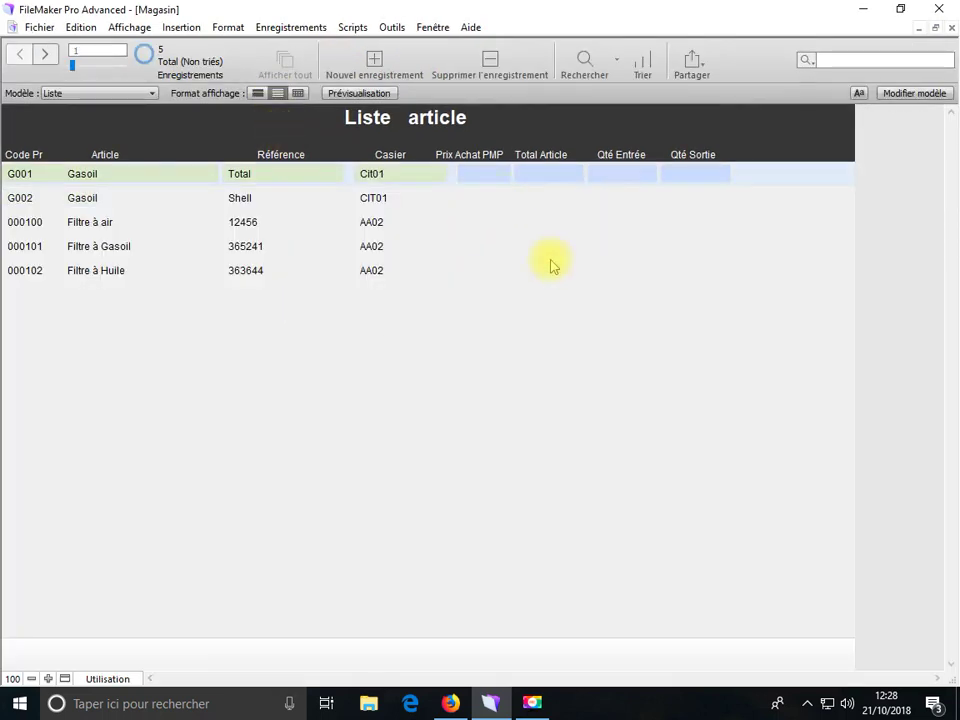
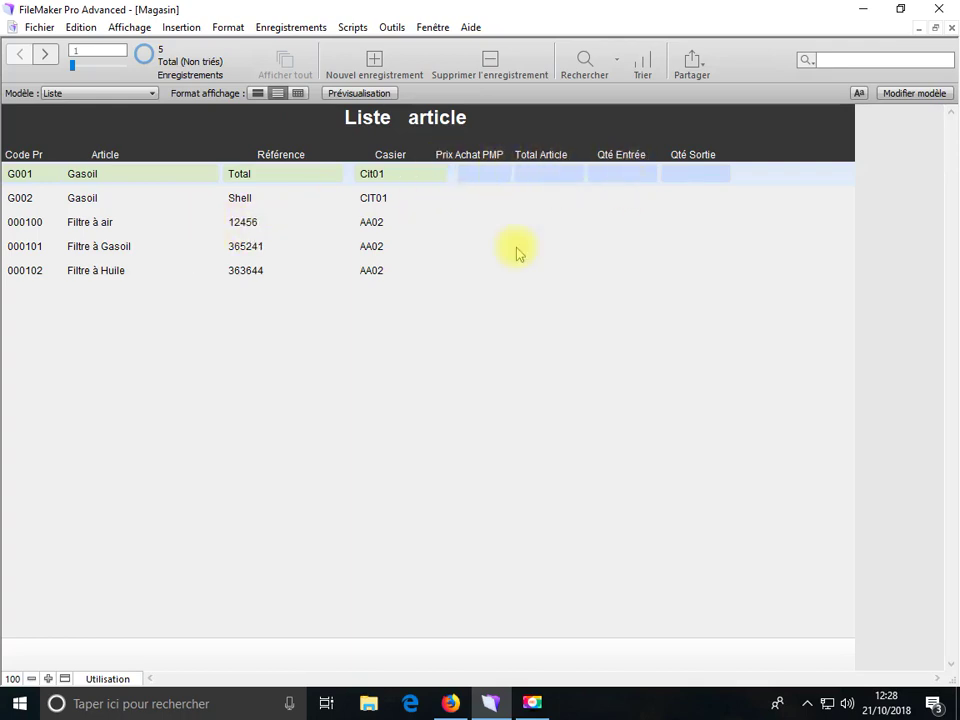
Step: Shift the Prix Achat PMP and Total Article header labels slightly right over their fields and save the layout changes
left_click(126, 678)
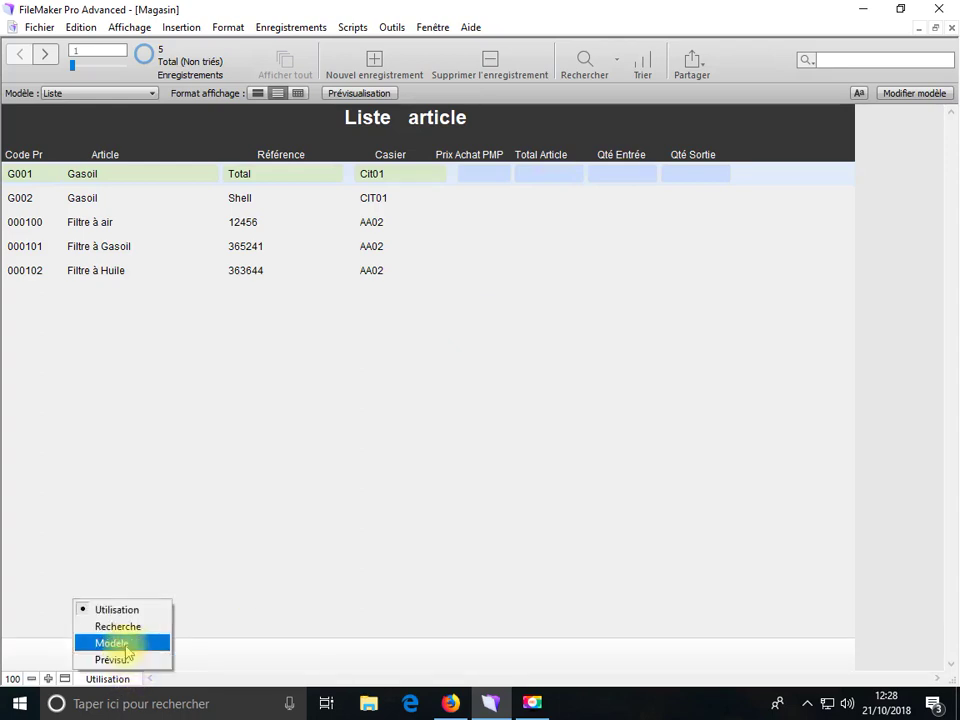
left_click(107, 643)
left_click(476, 178)
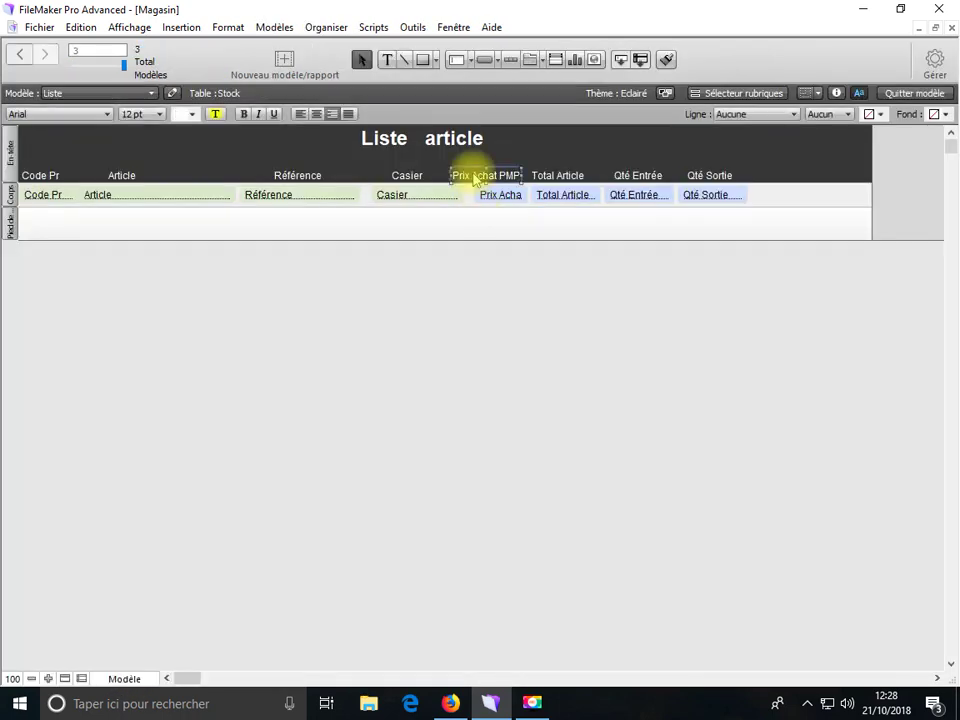
left_click(563, 177)
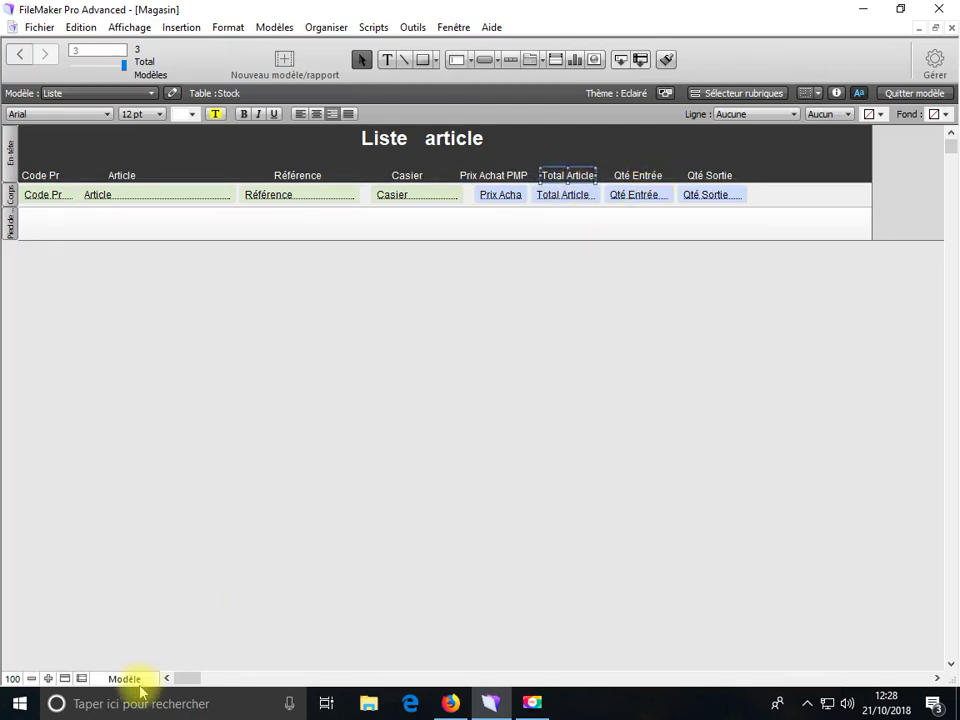
left_click(138, 684)
left_click(148, 612)
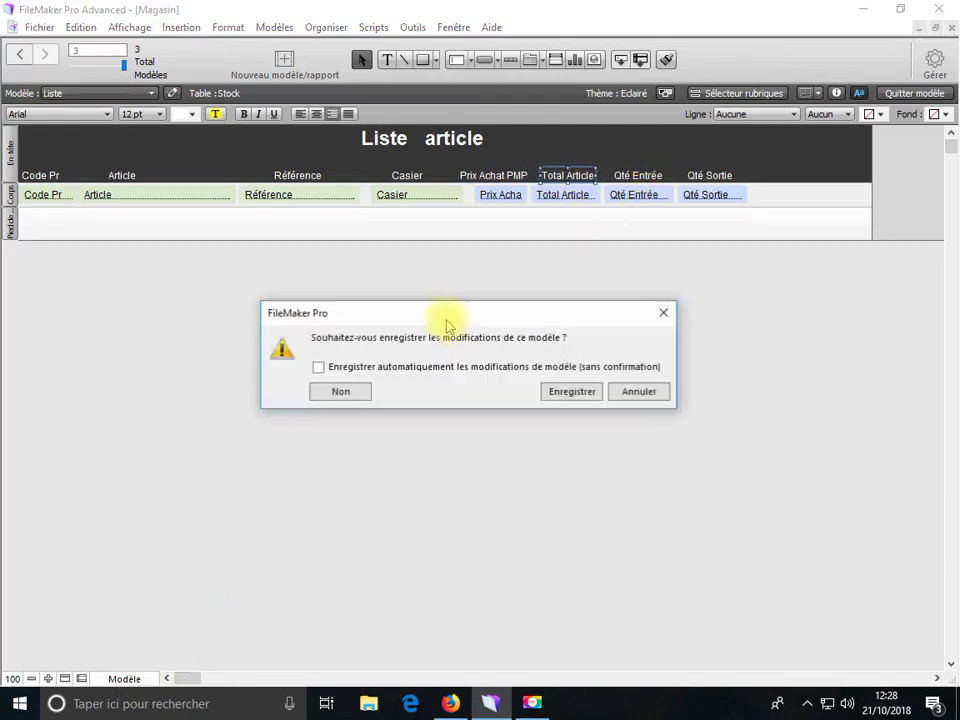
left_click(572, 392)
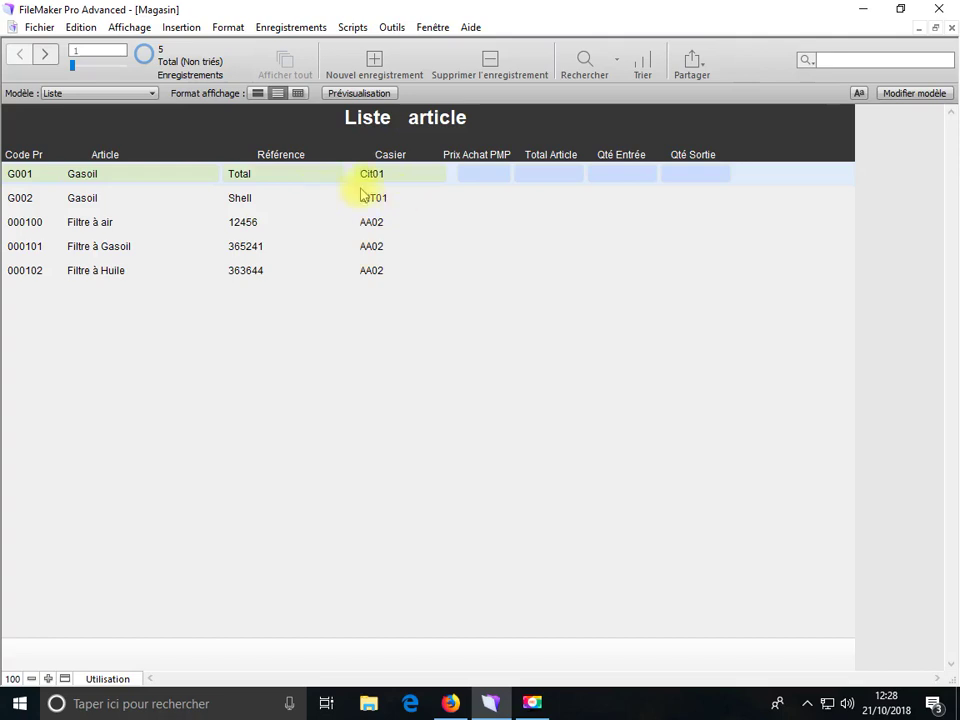
Step: Return to editing the Liste layout and duplicate it in the layout manager
left_click(126, 682)
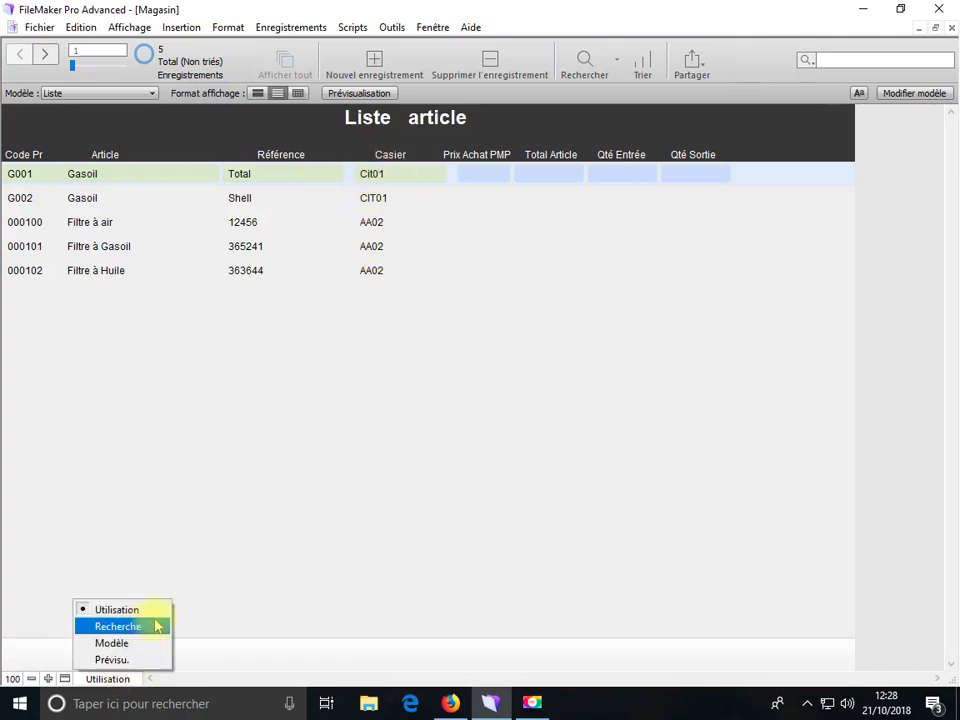
left_click(903, 95)
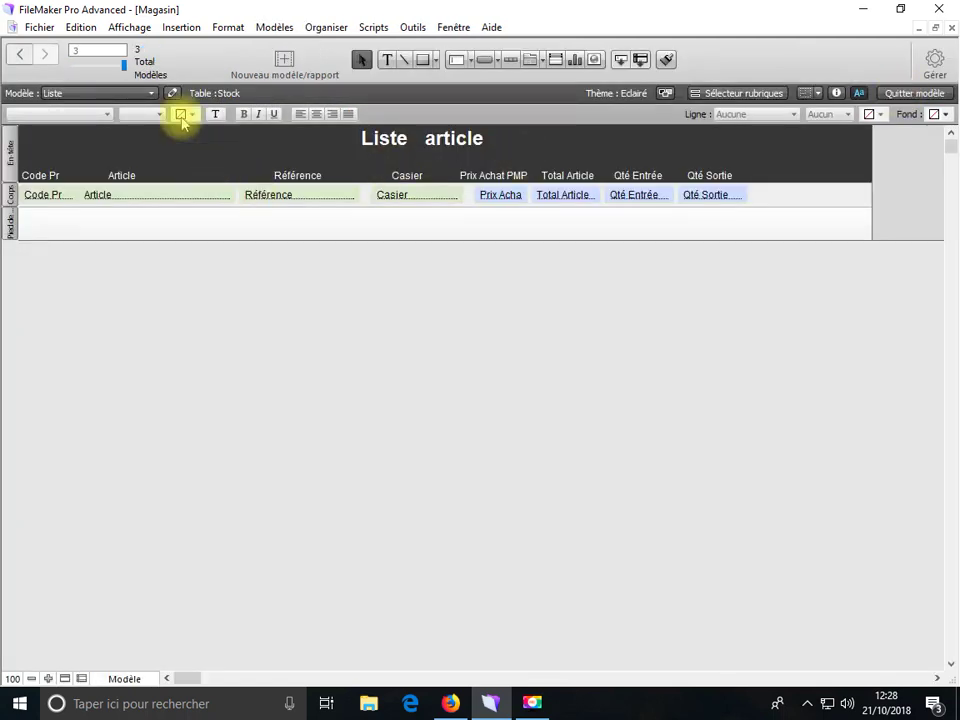
left_click(145, 95)
left_click(114, 111)
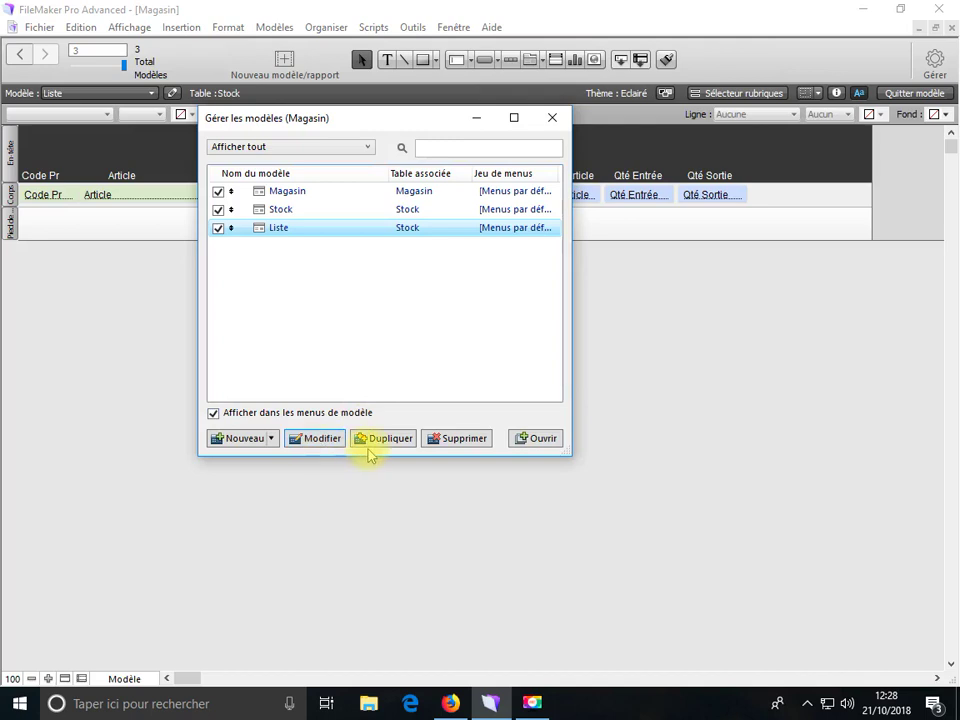
left_click(381, 446)
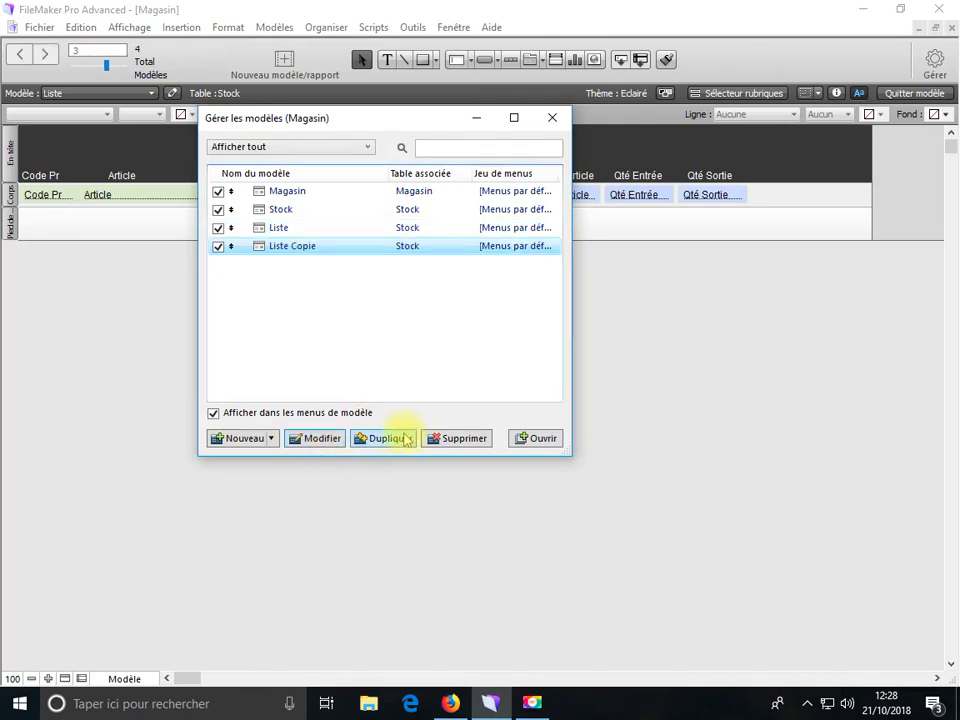
left_click(555, 119)
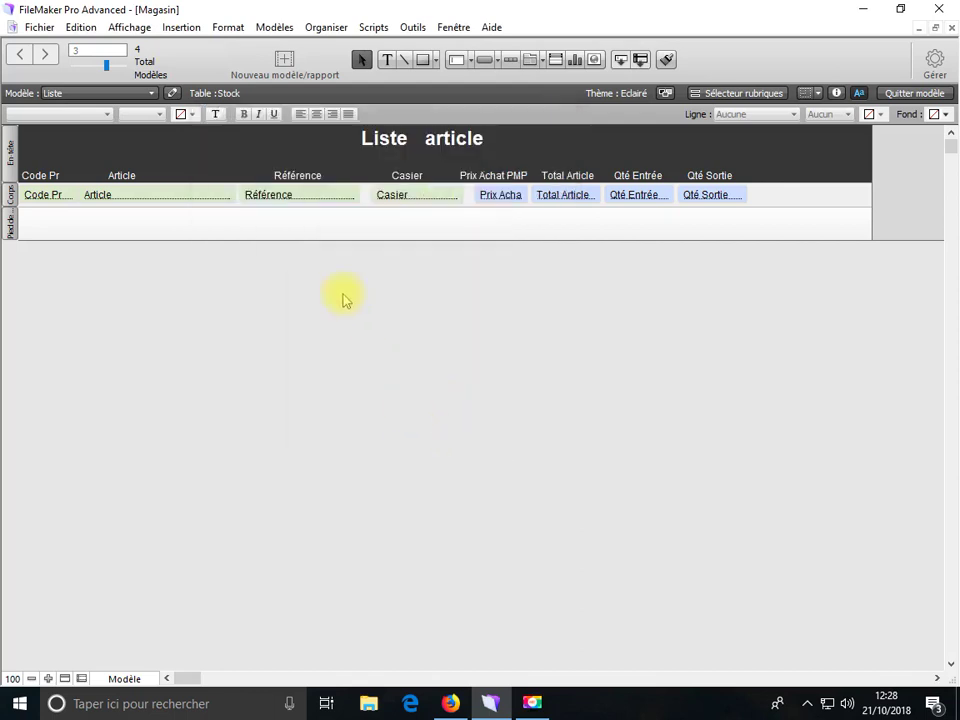
Step: Reopen the layout manager with the Liste Copie layout selected
left_click(99, 95)
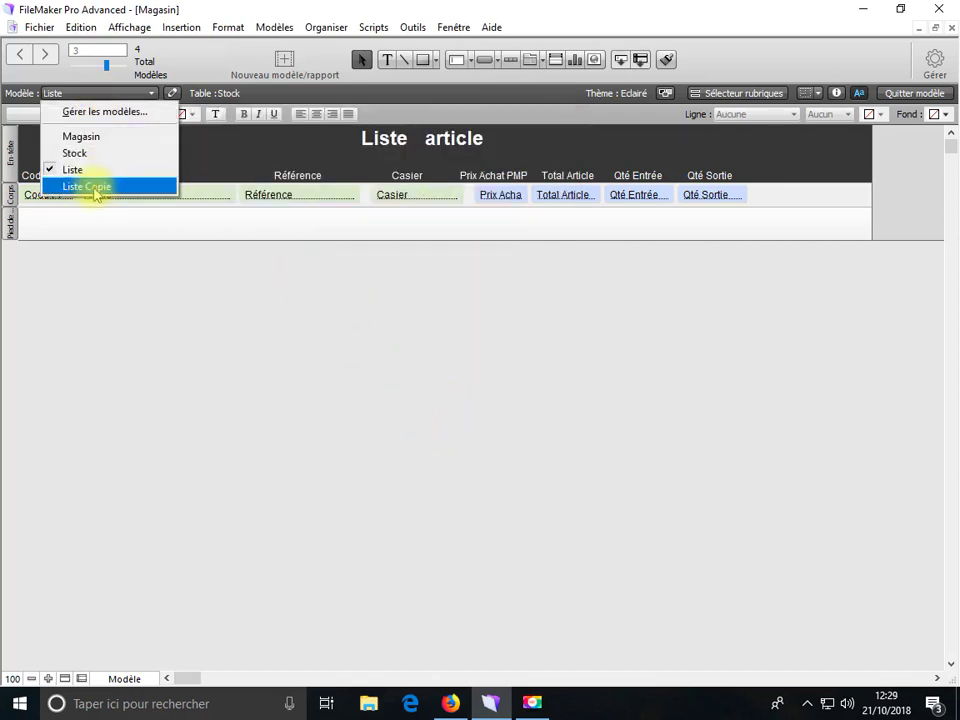
left_click(99, 112)
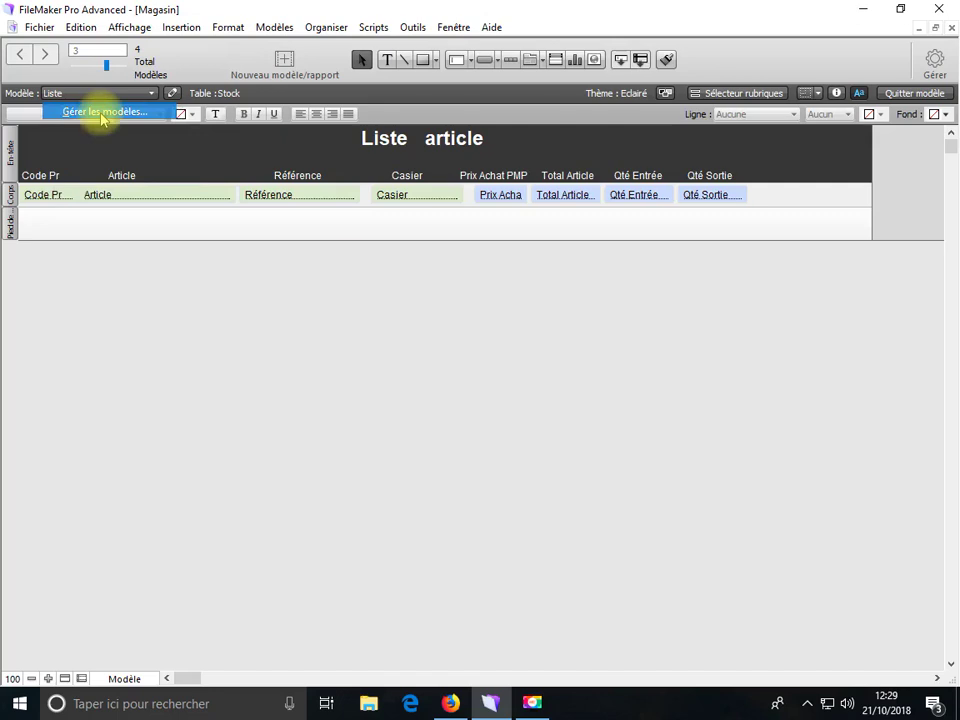
left_click(298, 246)
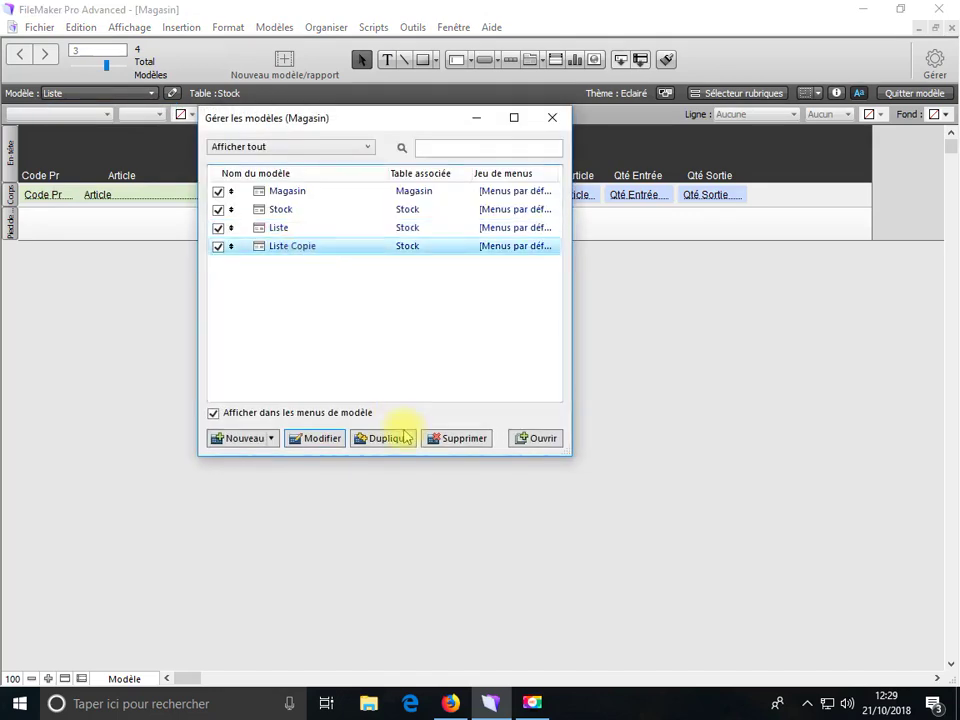
Step: Duplicate the Liste Copie layout twice and delete both extra copies, Liste Copie3 and Liste Copie2
left_click(373, 440)
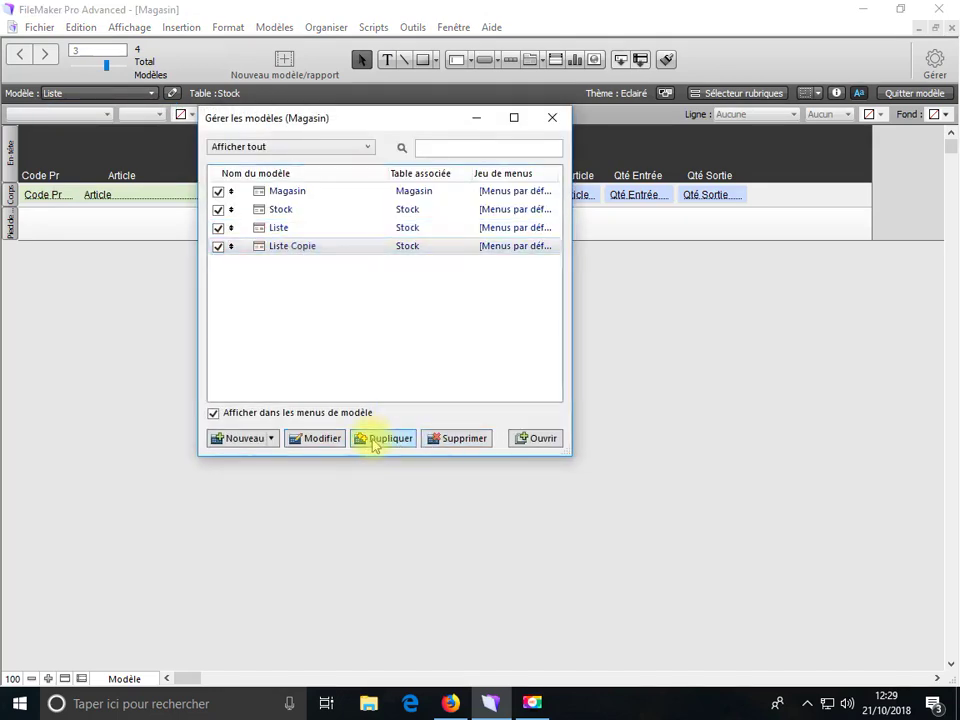
left_click(373, 440)
left_click(445, 438)
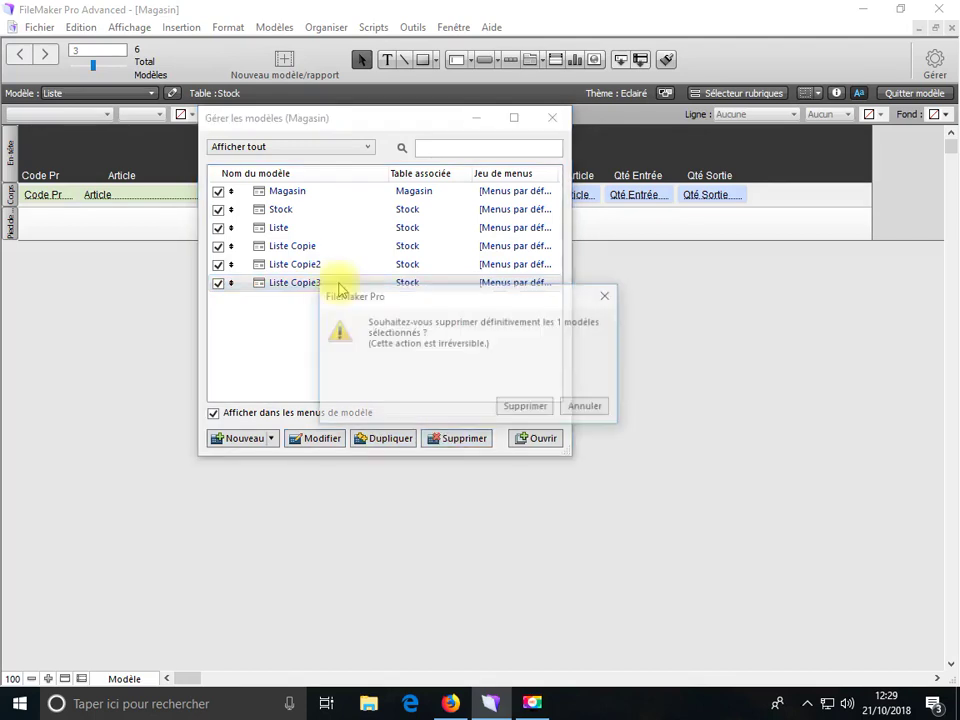
left_click(503, 405)
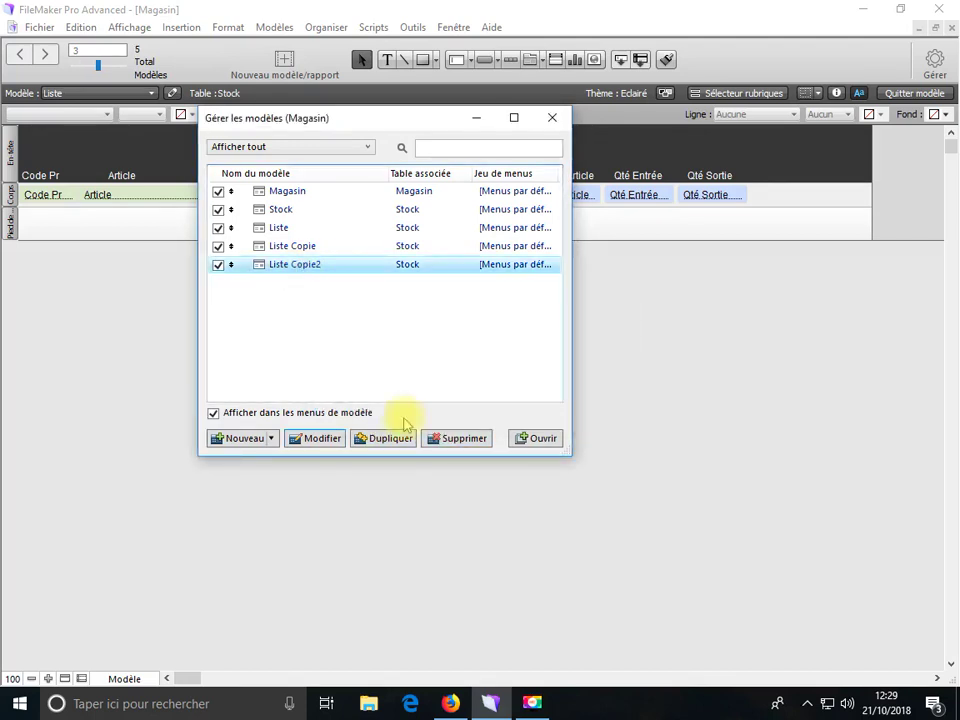
left_click(440, 439)
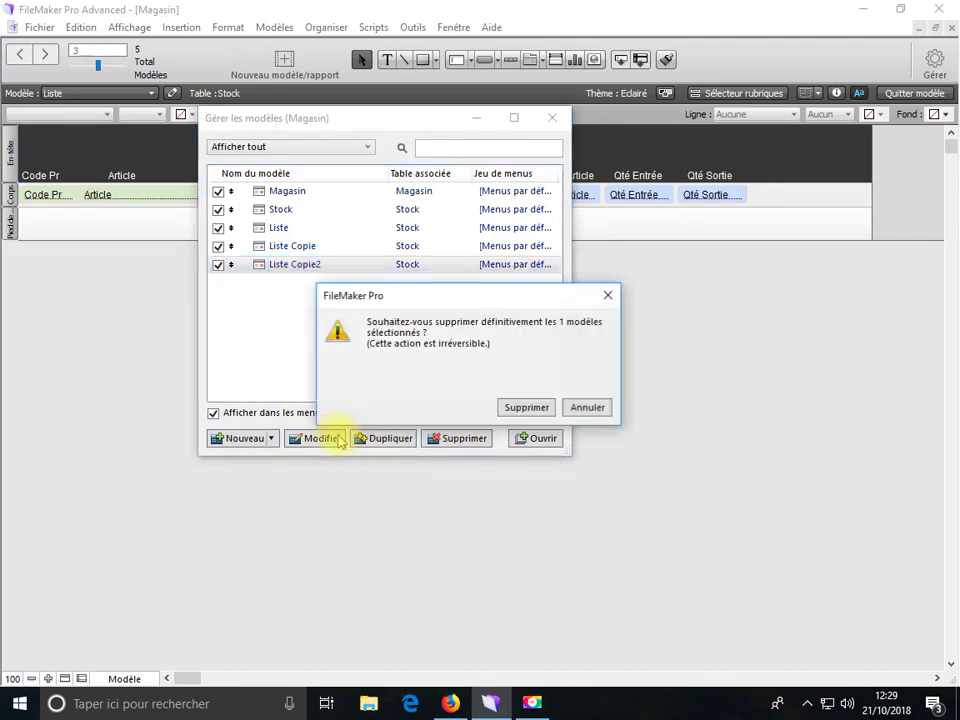
left_click(525, 408)
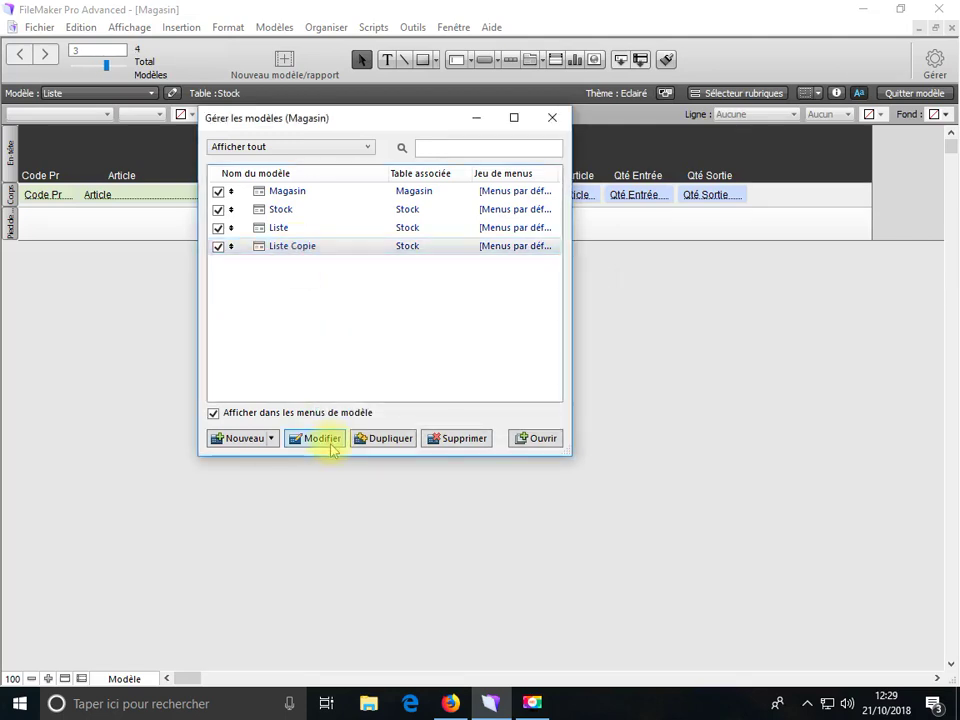
Step: Rename the Liste Copie layout as Liste par casier and close the layout manager
double_click(340, 245)
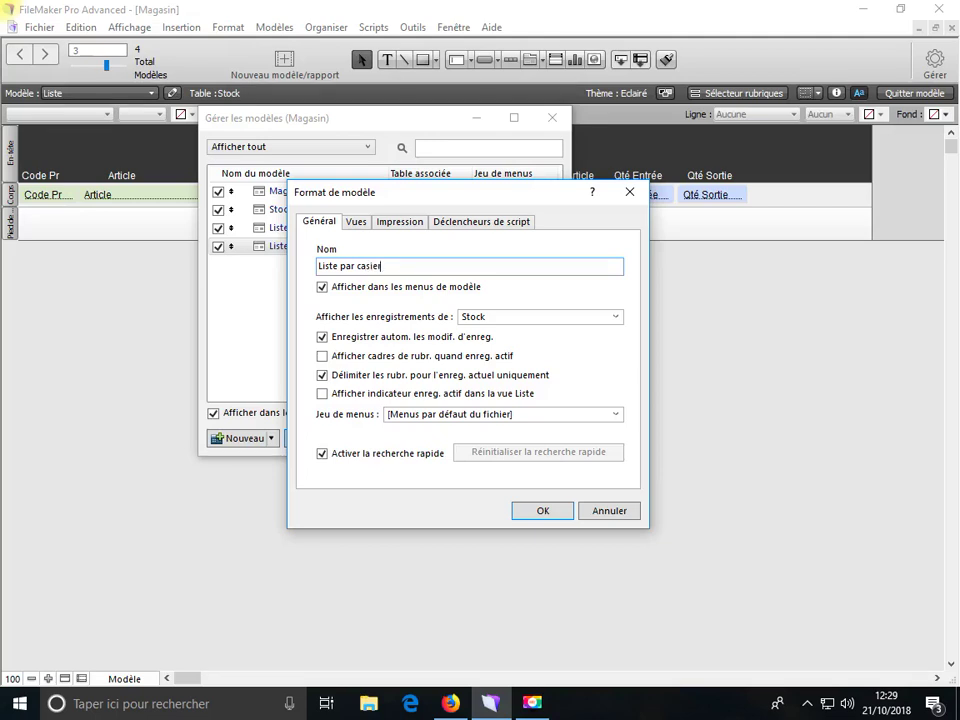
left_click(543, 511)
left_click(552, 118)
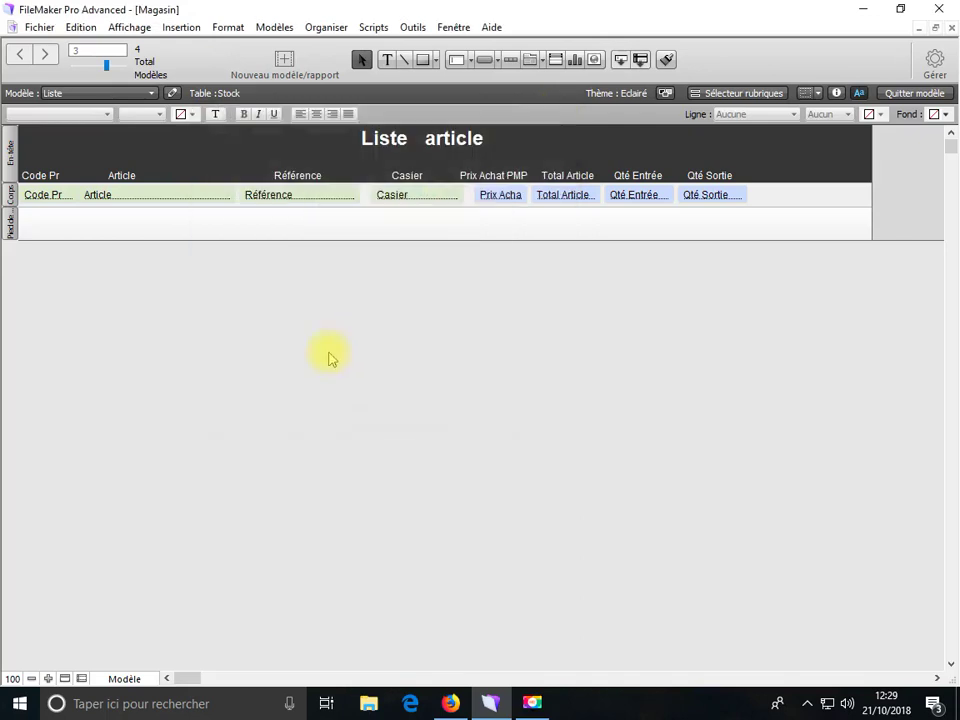
Step: Switch to the Liste par casier layout and insert a sub-summary part sorted by Casier, printed above its records
left_click(129, 95)
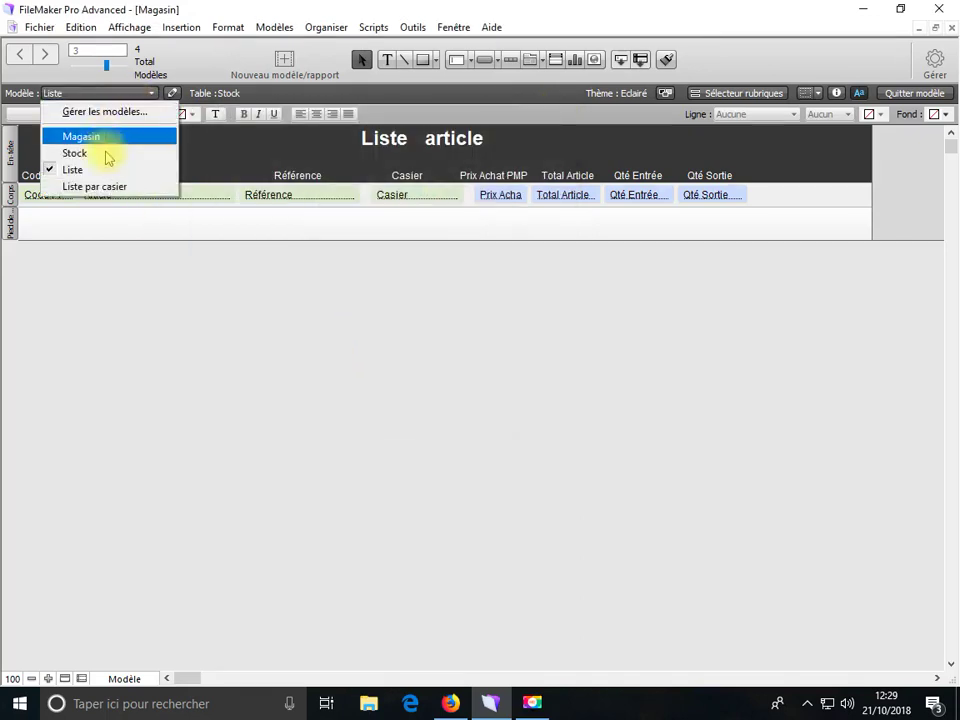
left_click(98, 188)
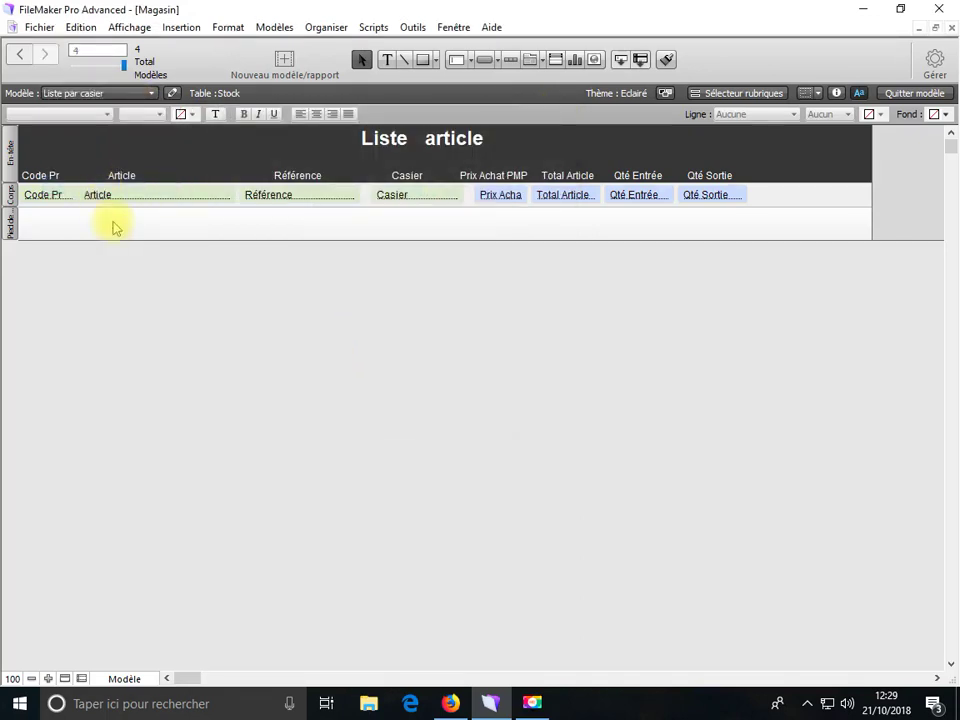
left_click(189, 31)
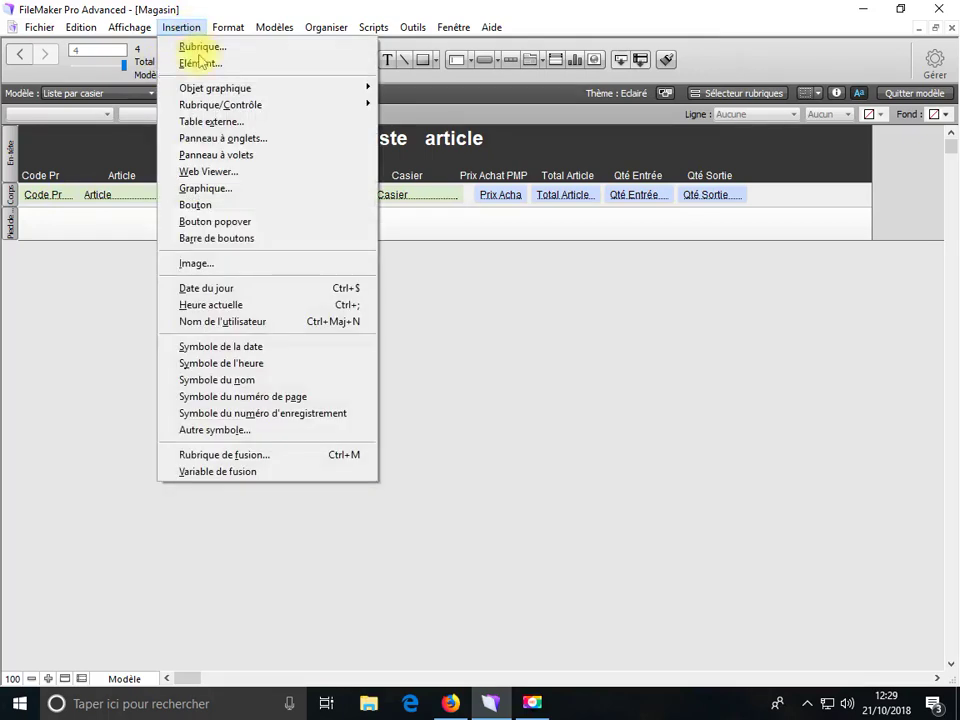
left_click(197, 63)
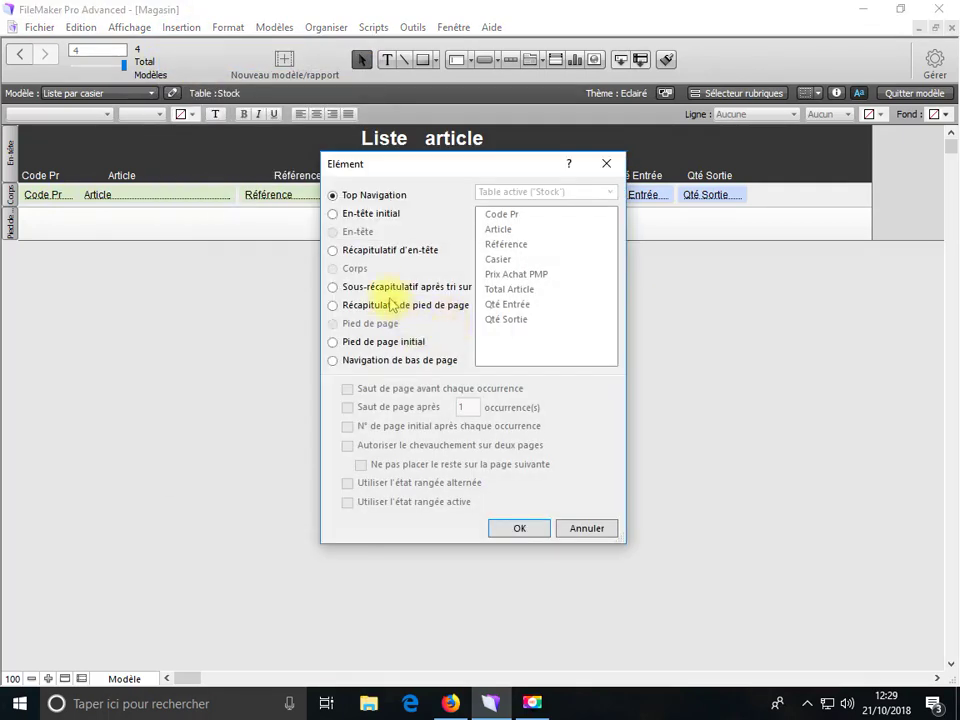
left_click(380, 286)
double_click(497, 259)
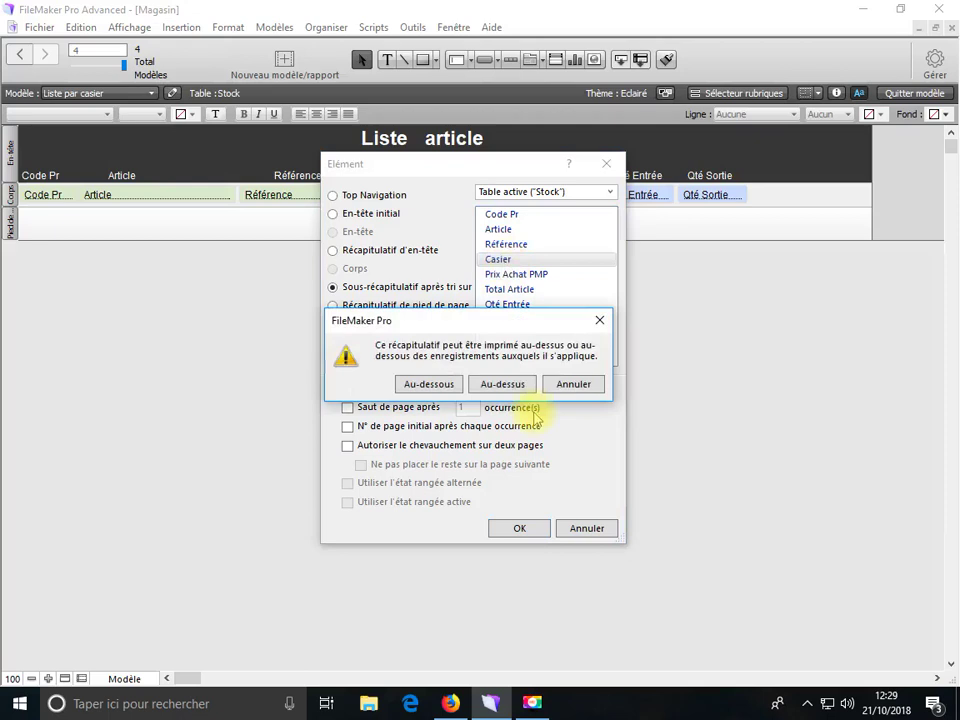
left_click(500, 385)
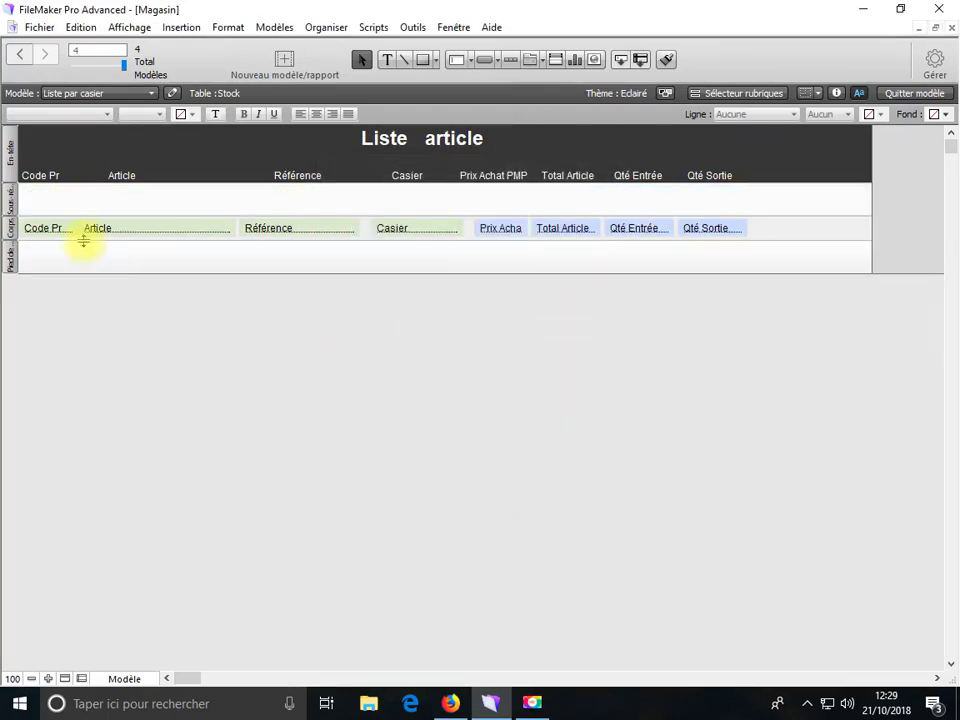
Step: Move the Casier field into the sub-summary part with its text highlighted in yellow, and delete the Casier column heading
left_click_drag(390, 236, 41, 205)
left_click(216, 114)
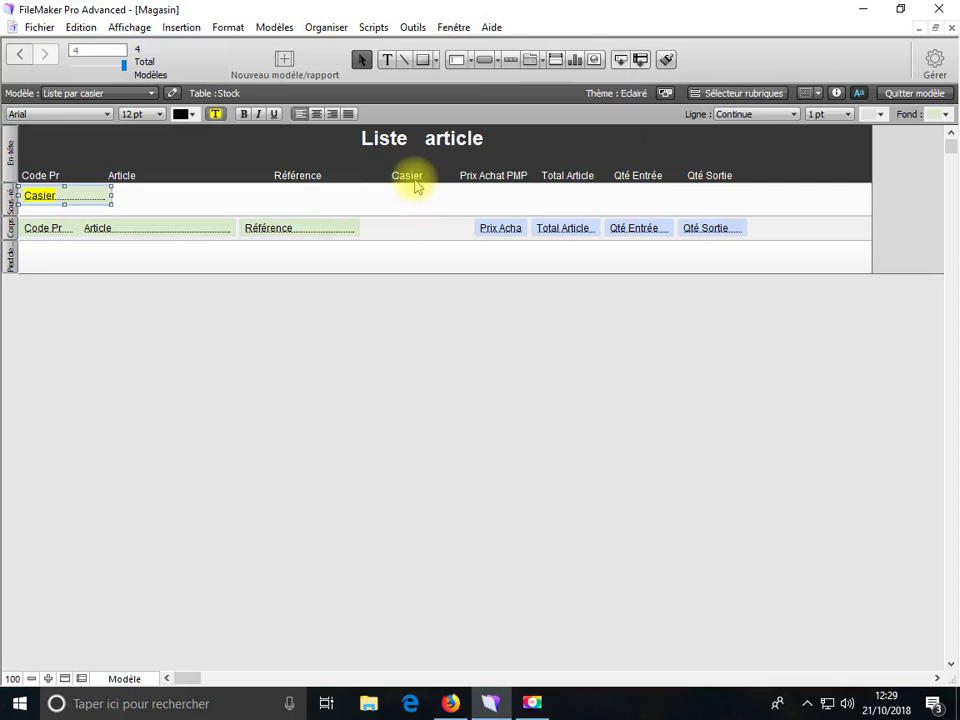
left_click(412, 179)
key("Delete")
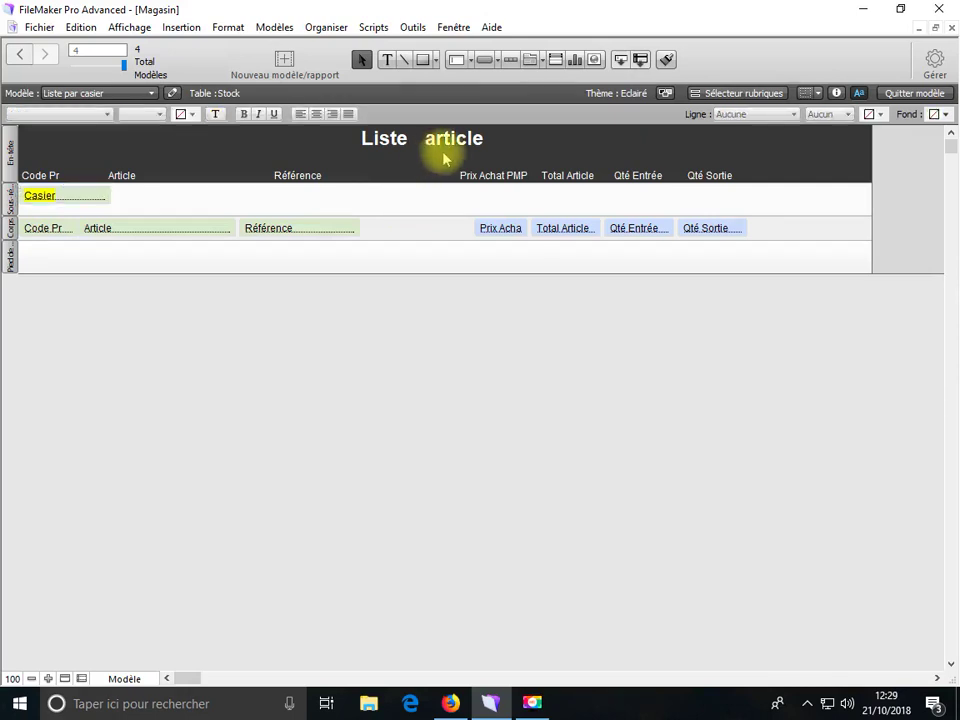
Step: Shift the four price and quantity columns with their headings beside Référence, and shrink the sub-summary part to fit the Casier field
left_click_drag(765, 252, 450, 172)
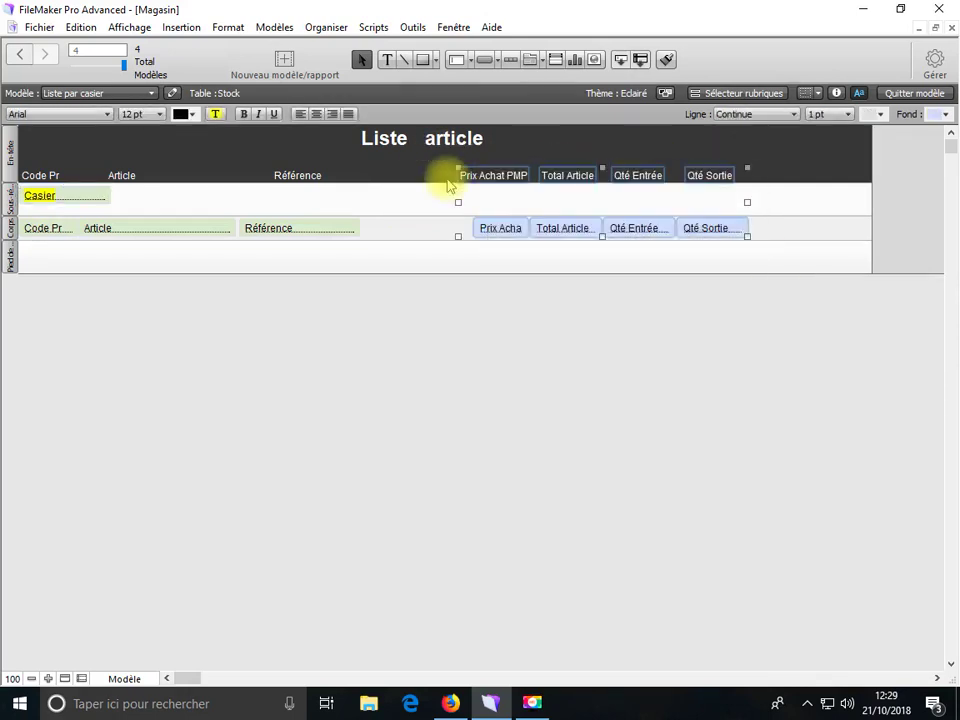
key("Left")
key("Left")
key("Left")
key("Left")
key("Left")
key("Left")
key("Left")
key("Left")
key("Left")
key("Left")
key("Left")
key("Left")
key("Left")
key("Left")
key("Left")
key("Left")
key("Left")
key("Left")
key("Left")
key("Left")
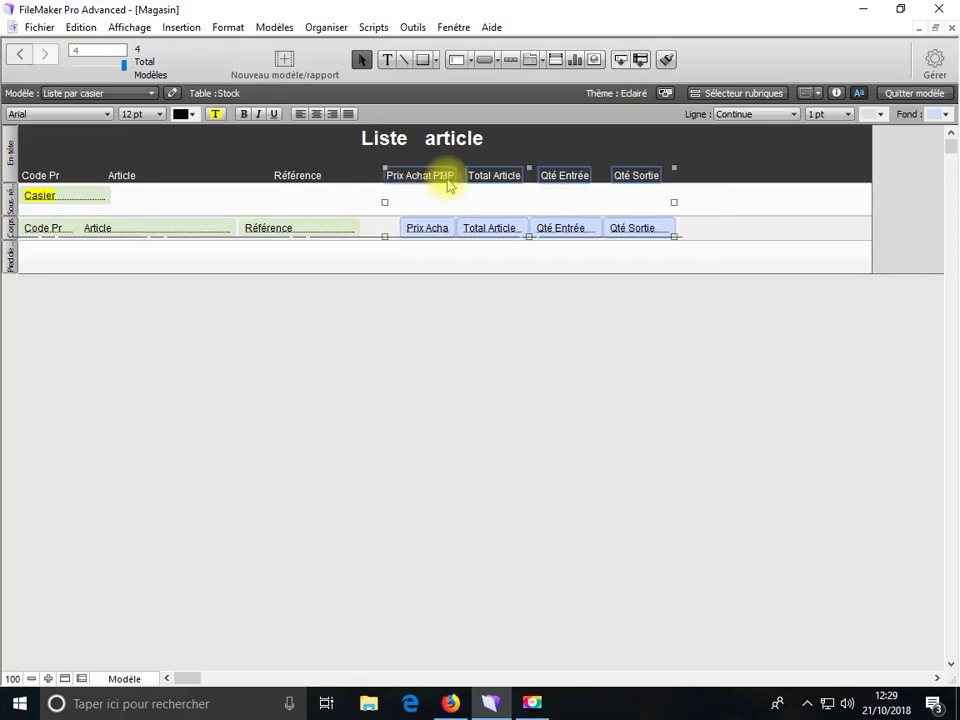
key("Left")
key("Left")
key("Left")
key("Left")
key("Left")
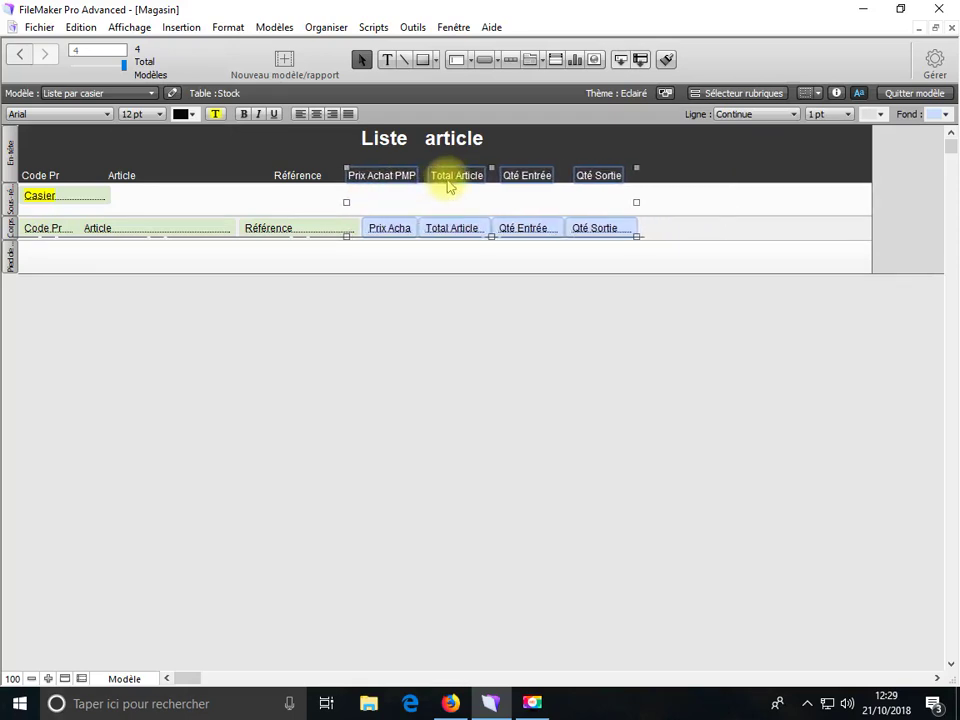
left_click(257, 264)
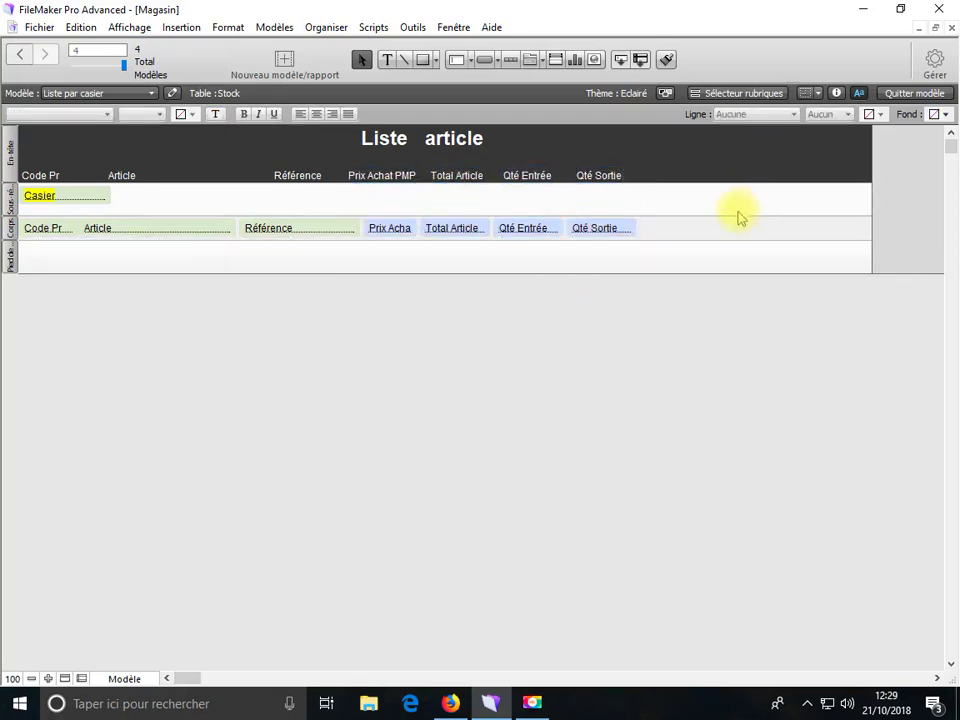
left_click_drag(734, 216, 719, 204)
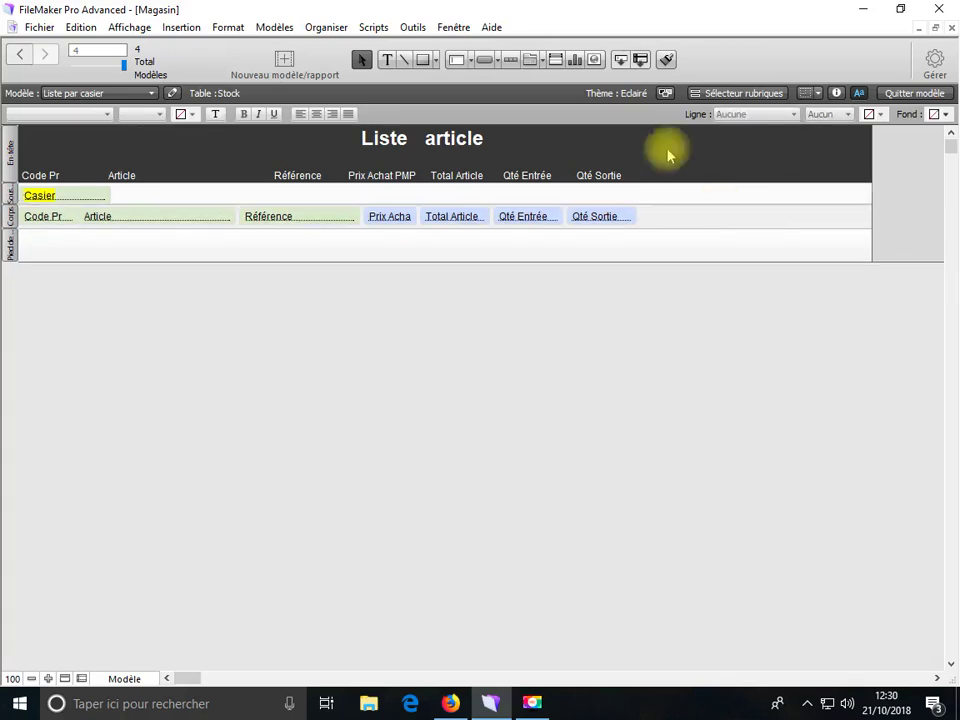
Step: Create a new script named Trier par casier in the script workspace
left_click(376, 27)
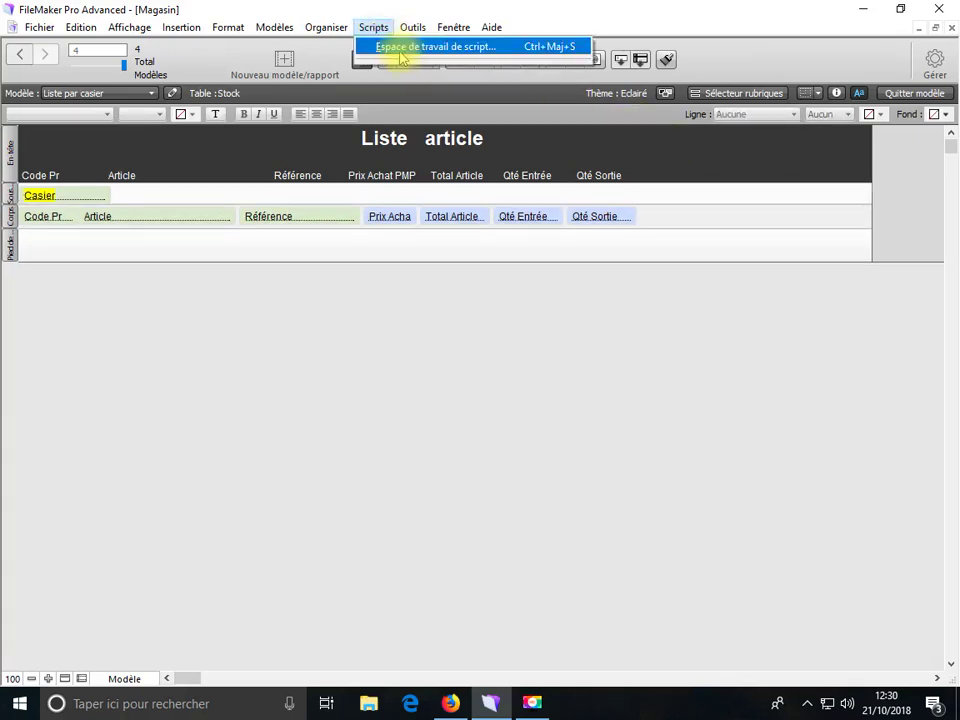
left_click(400, 47)
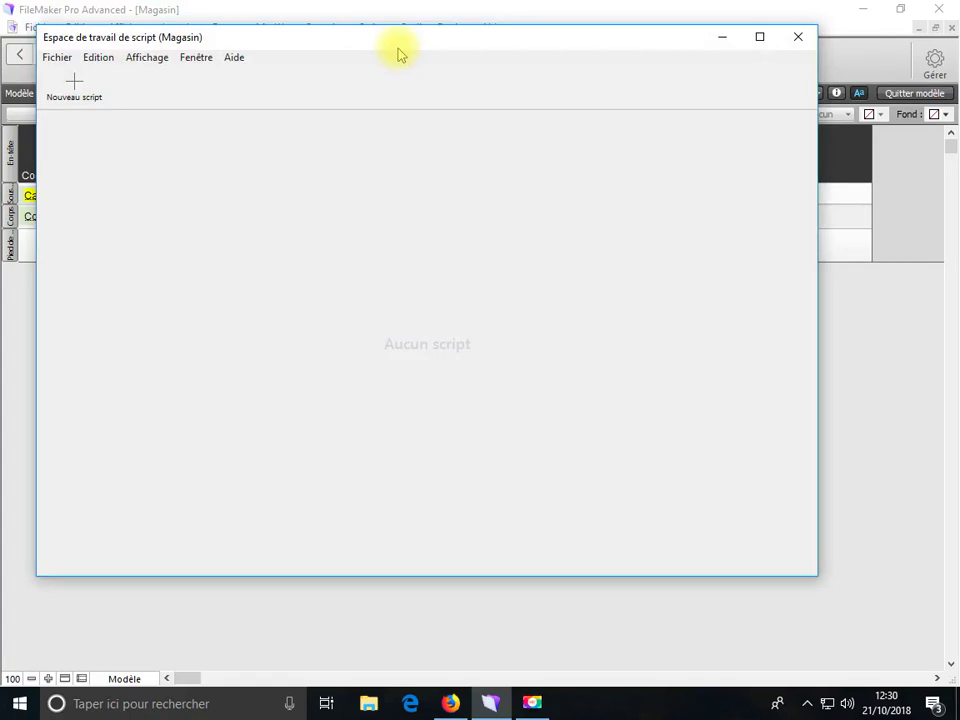
left_click(75, 90)
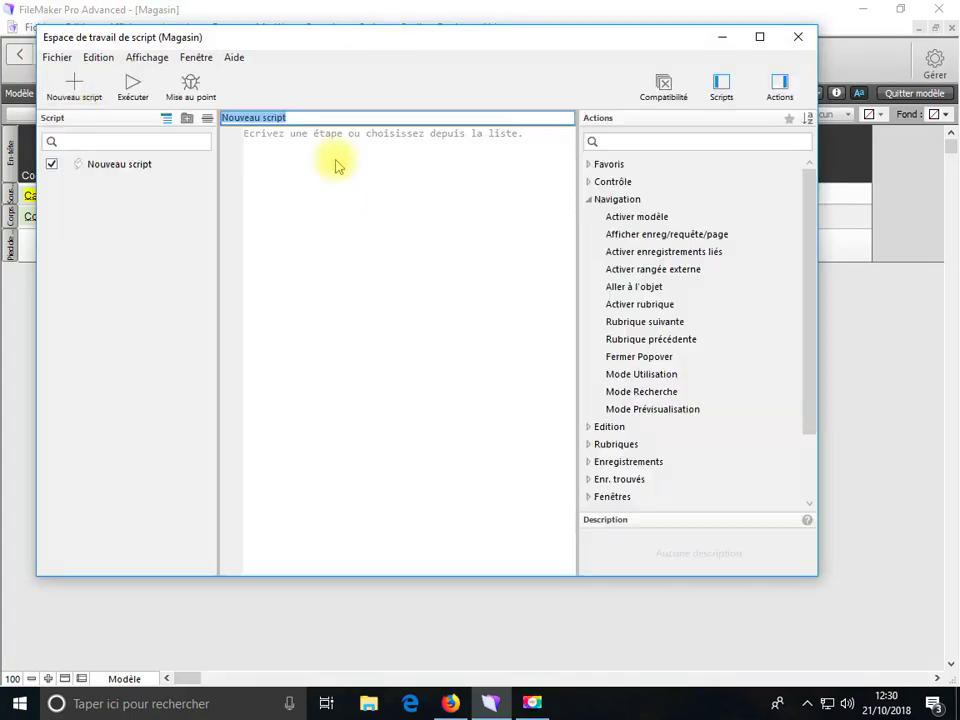
type("Trier par casier")
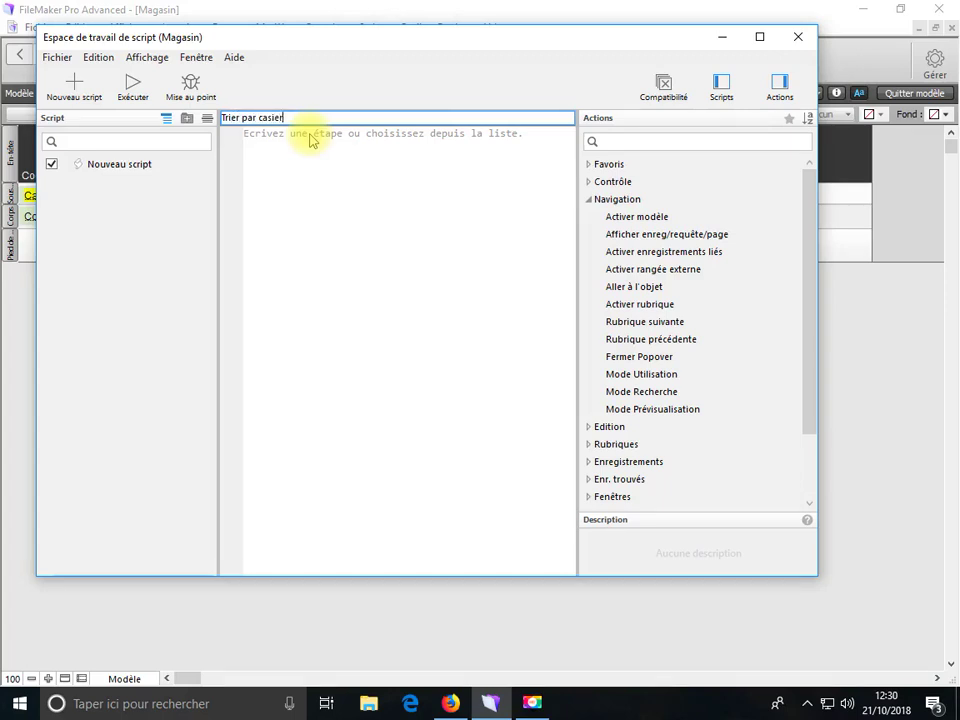
Step: Add a Trier enregistrements step to the script with the Sans fenêtre option enabled
left_click(677, 141)
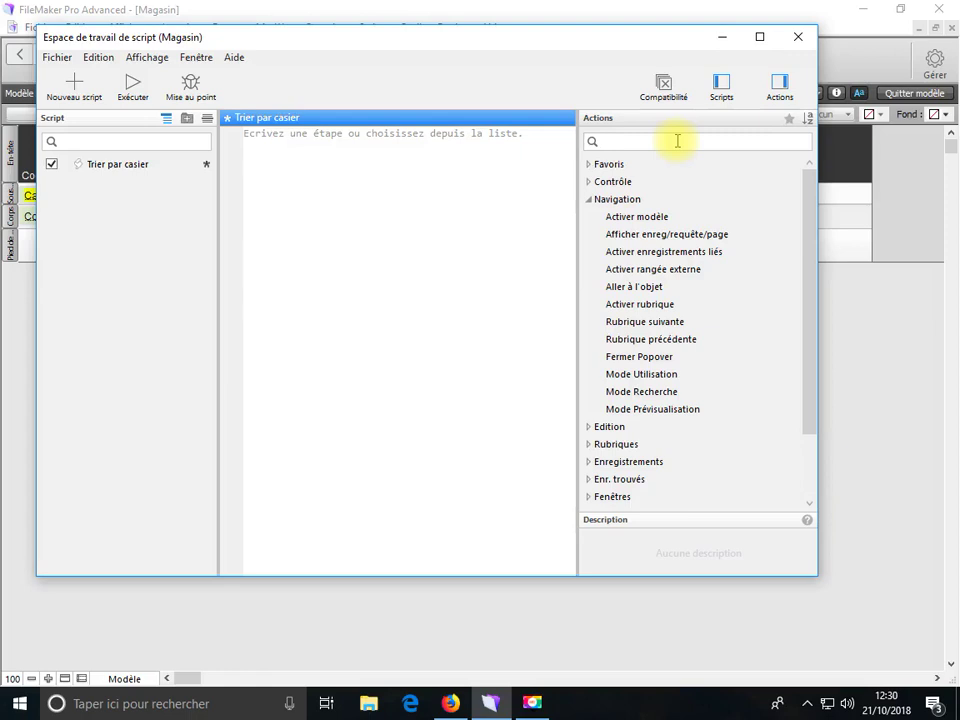
type("tr")
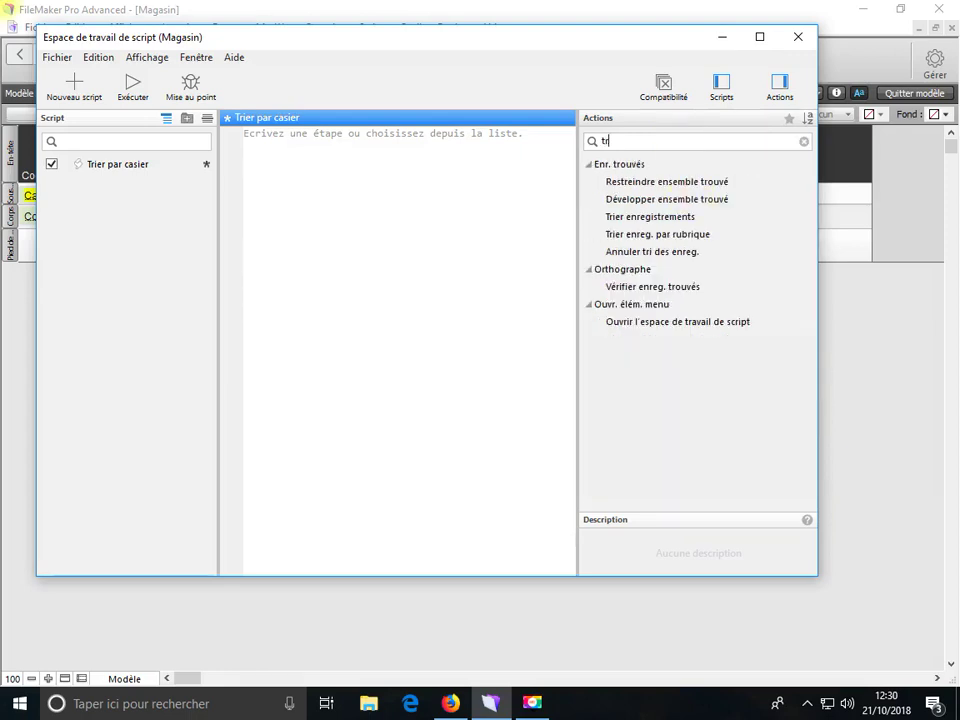
left_click(636, 223)
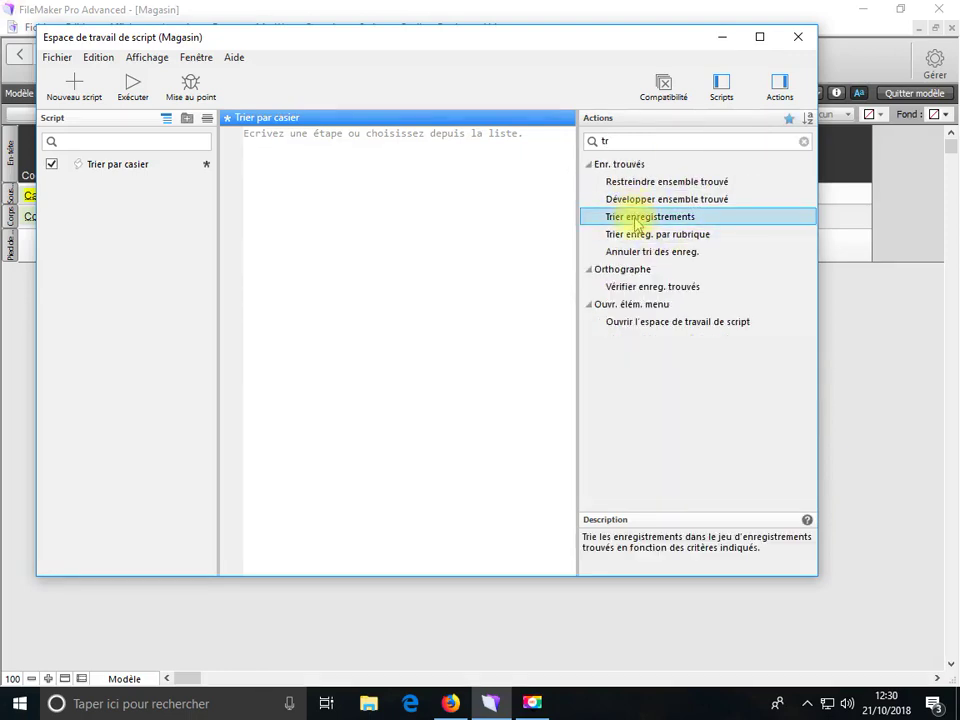
double_click(636, 223)
left_click(273, 167)
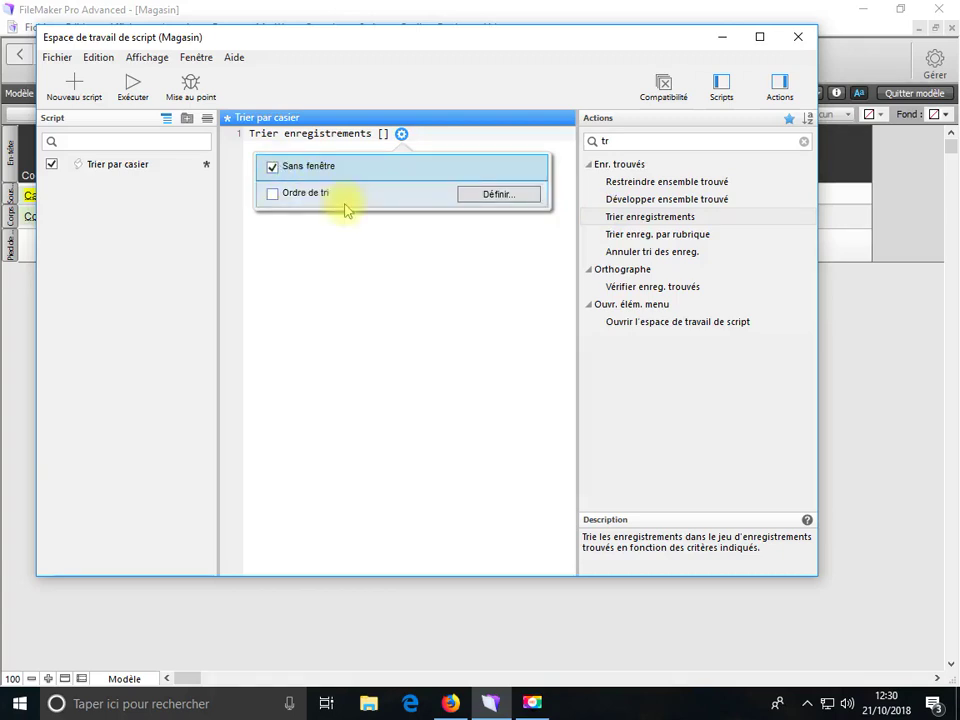
Step: Define the sort order as Casier followed by Code Pr, both ascending, and close the script workspace saving the script
left_click(295, 197)
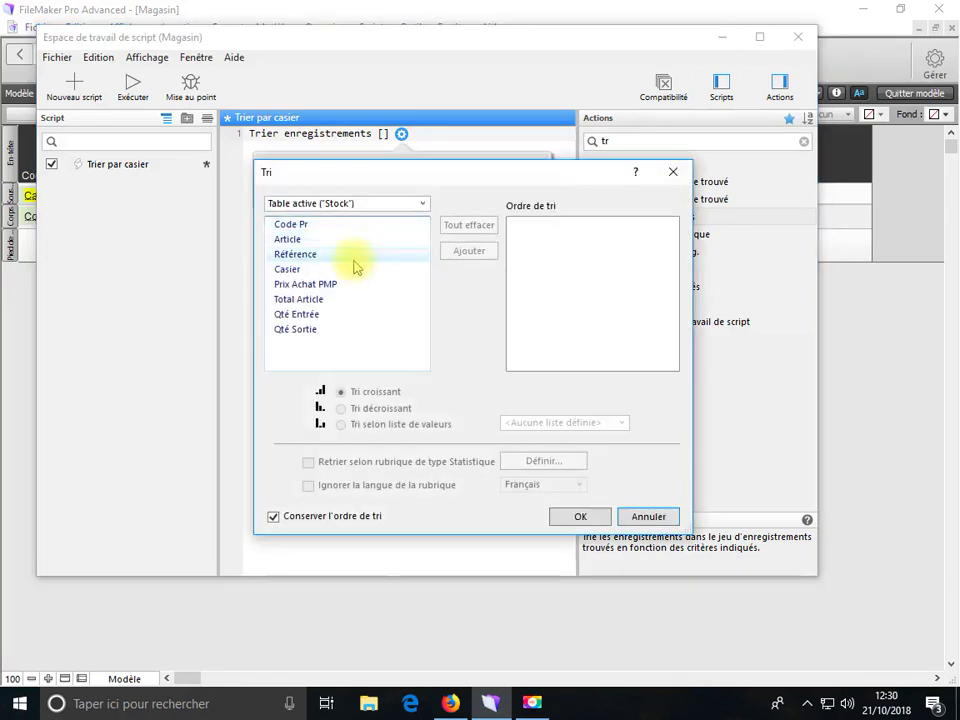
double_click(296, 273)
left_click(525, 228)
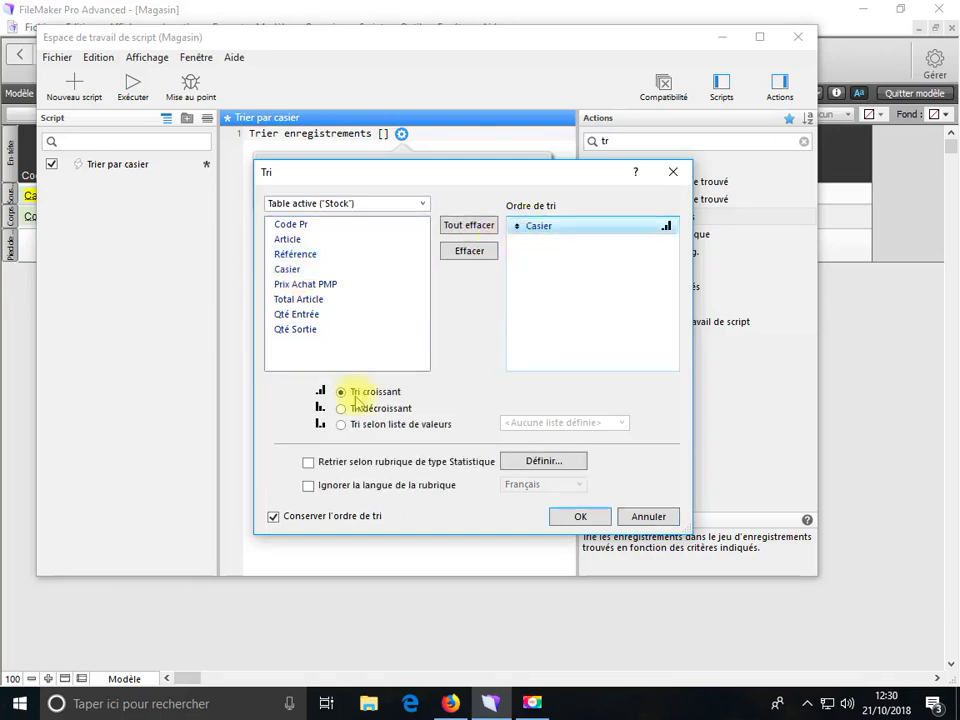
left_click(580, 517)
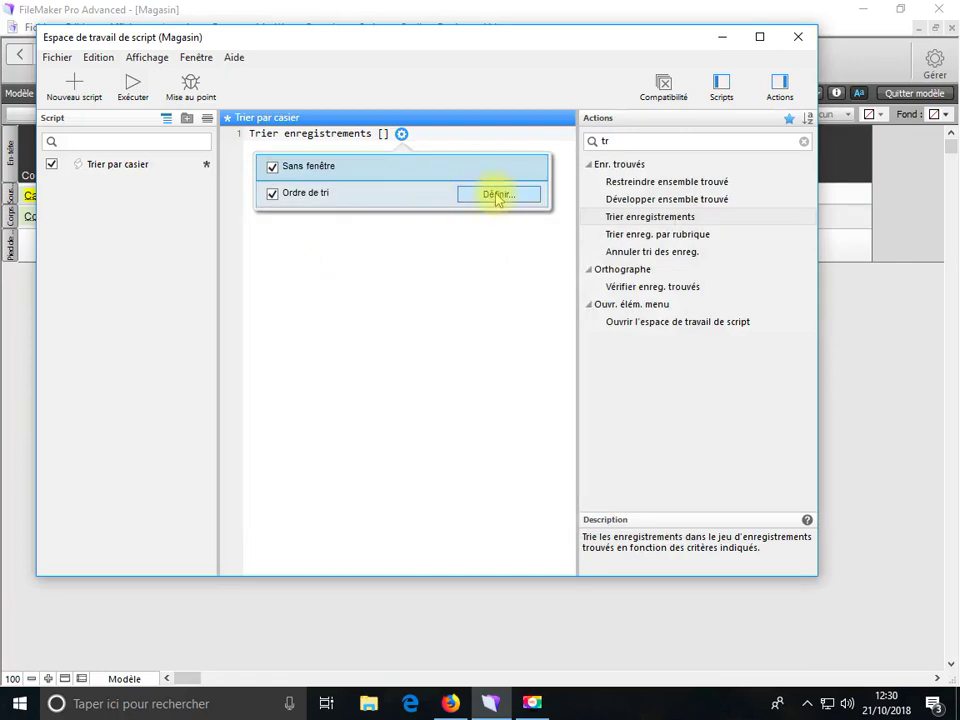
left_click(497, 194)
left_click(288, 225)
left_click(469, 250)
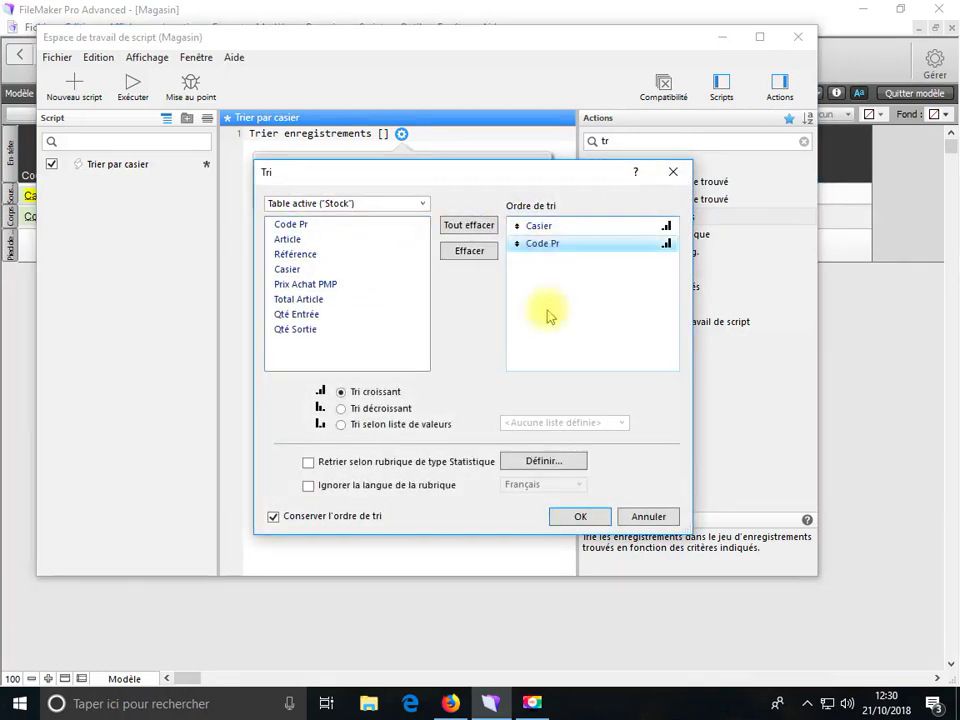
left_click(581, 517)
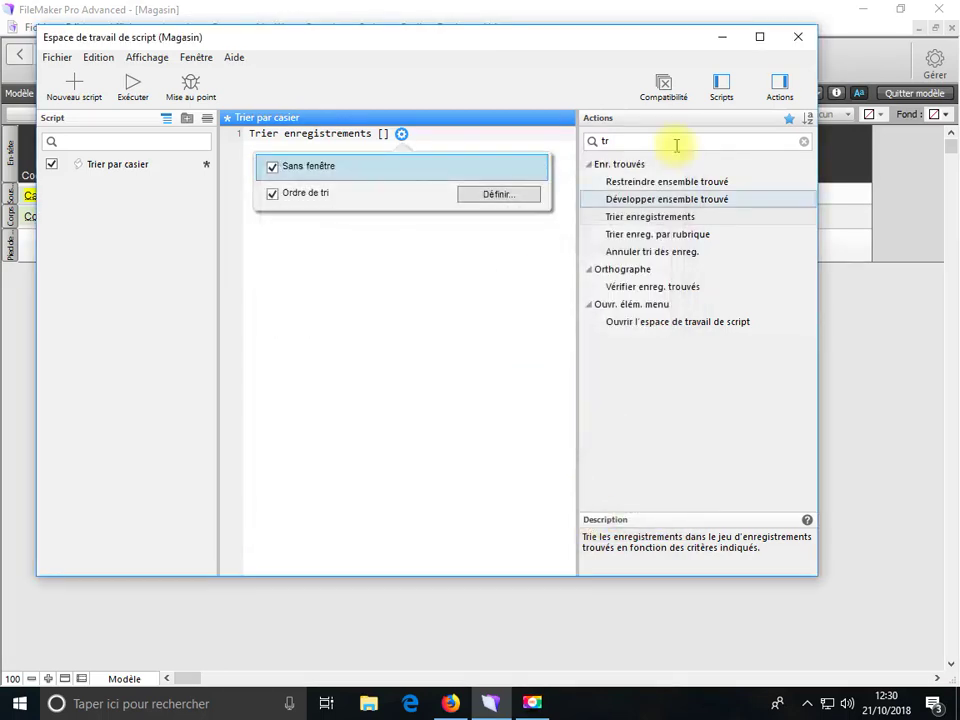
left_click(795, 38)
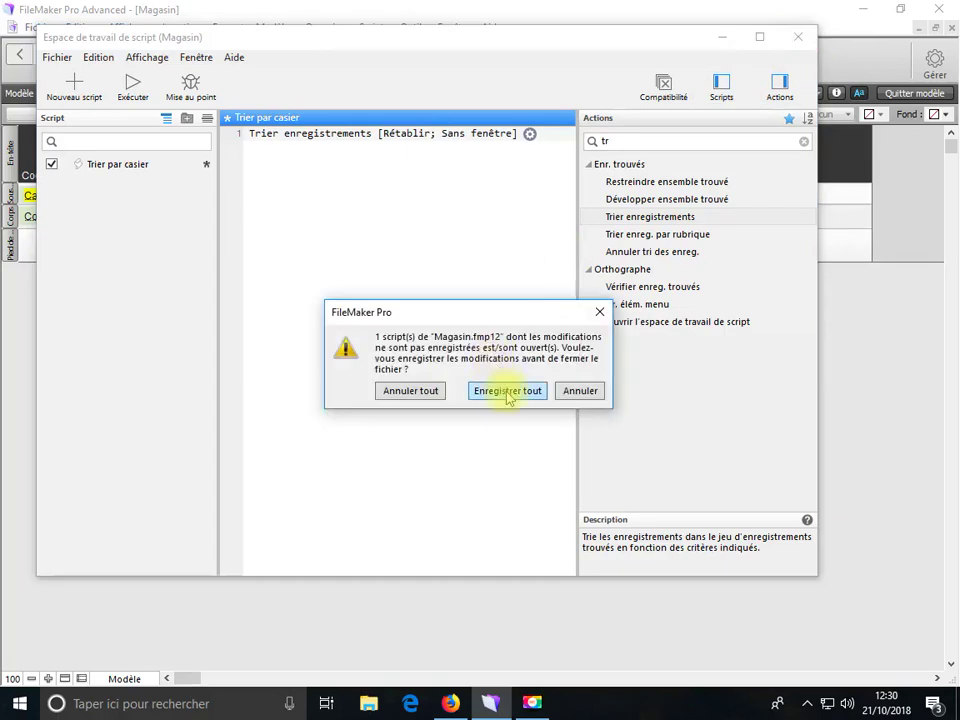
left_click(508, 391)
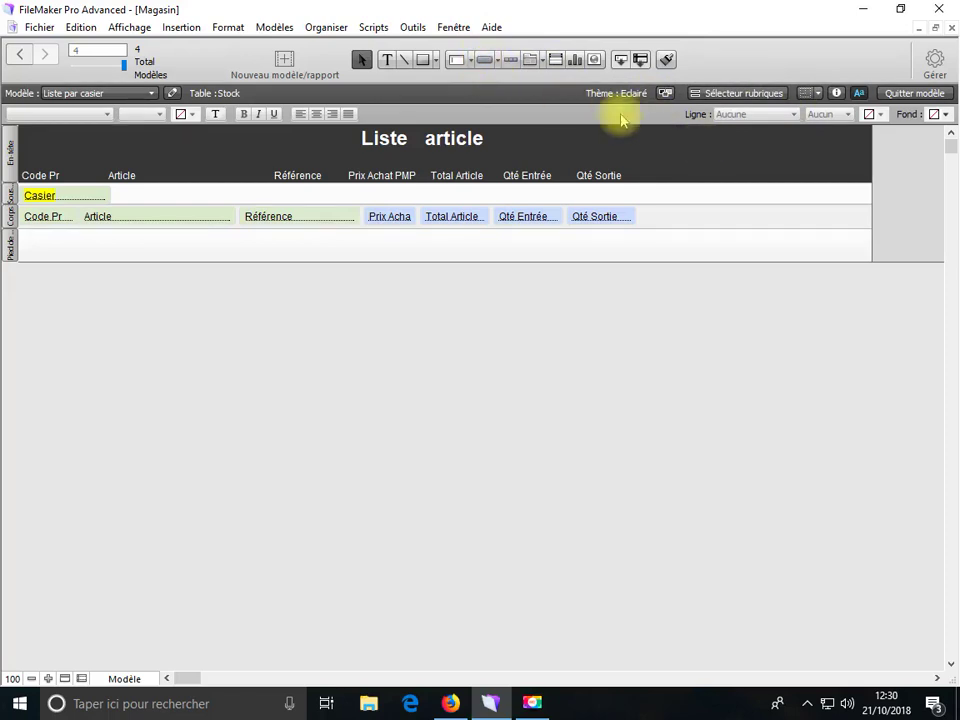
Step: Draw a button labelled Trier casier in the header and have it run the Trier par casier script
left_click(485, 59)
left_click_drag(666, 136, 720, 150)
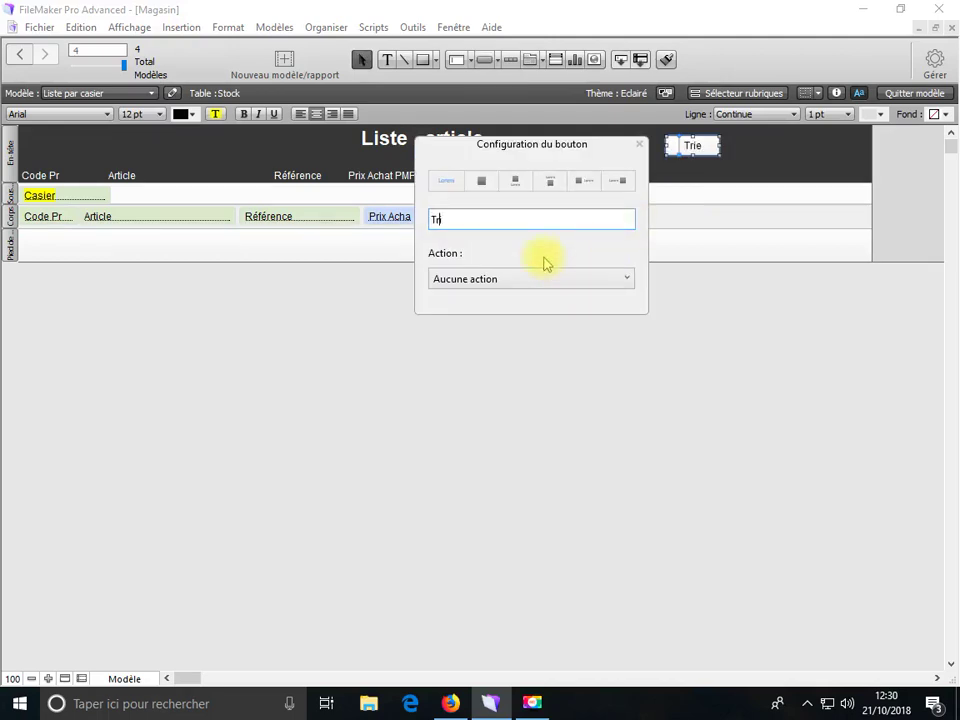
type("Trier casier")
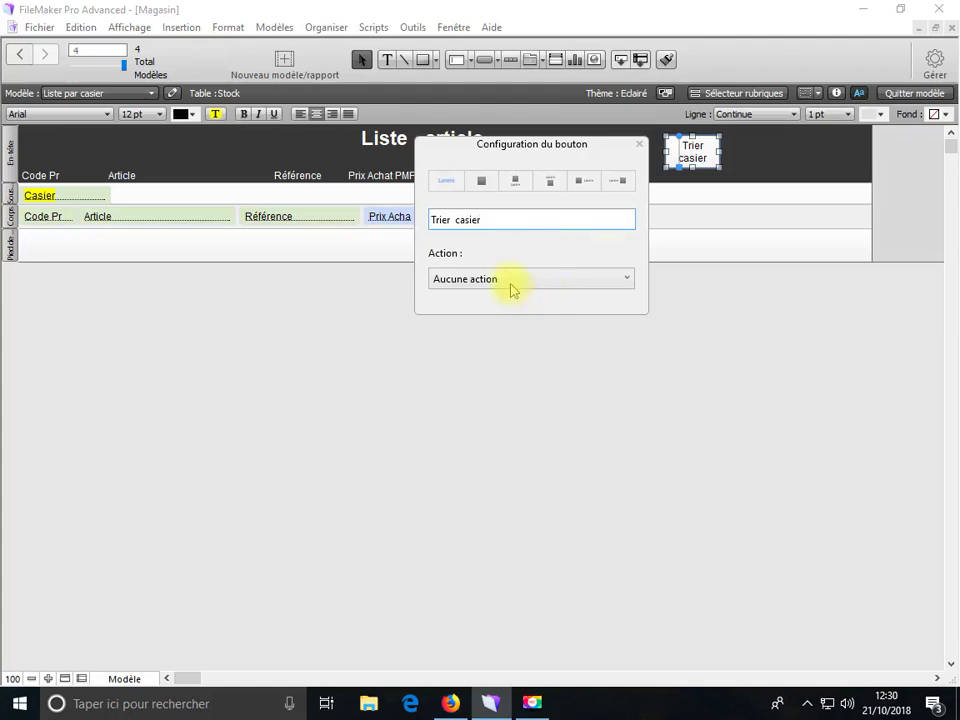
left_click(513, 286)
left_click(497, 338)
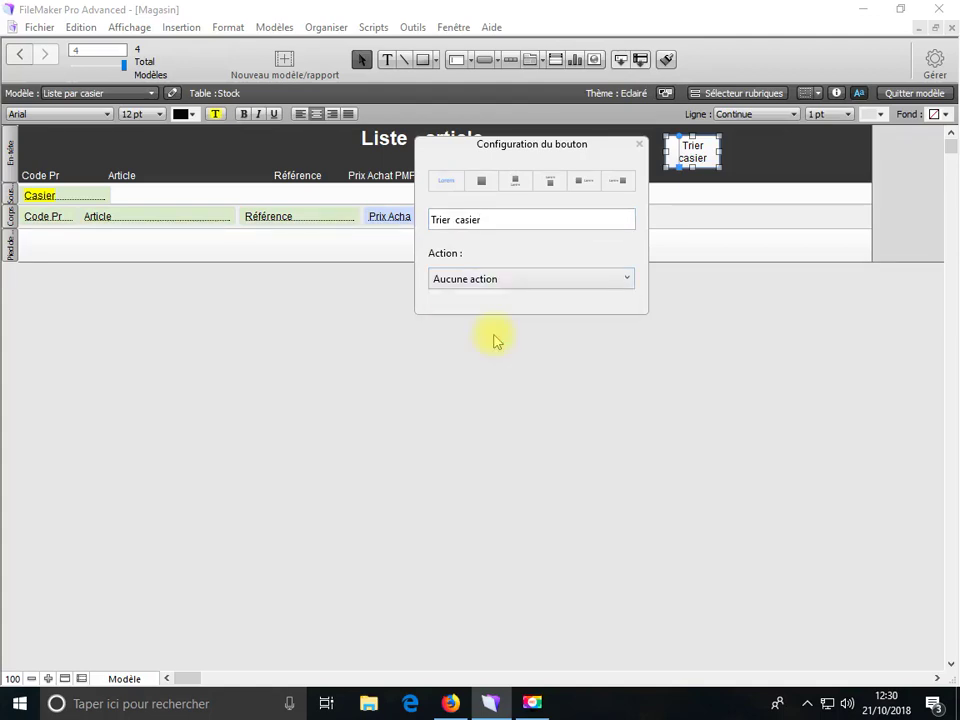
left_click(466, 336)
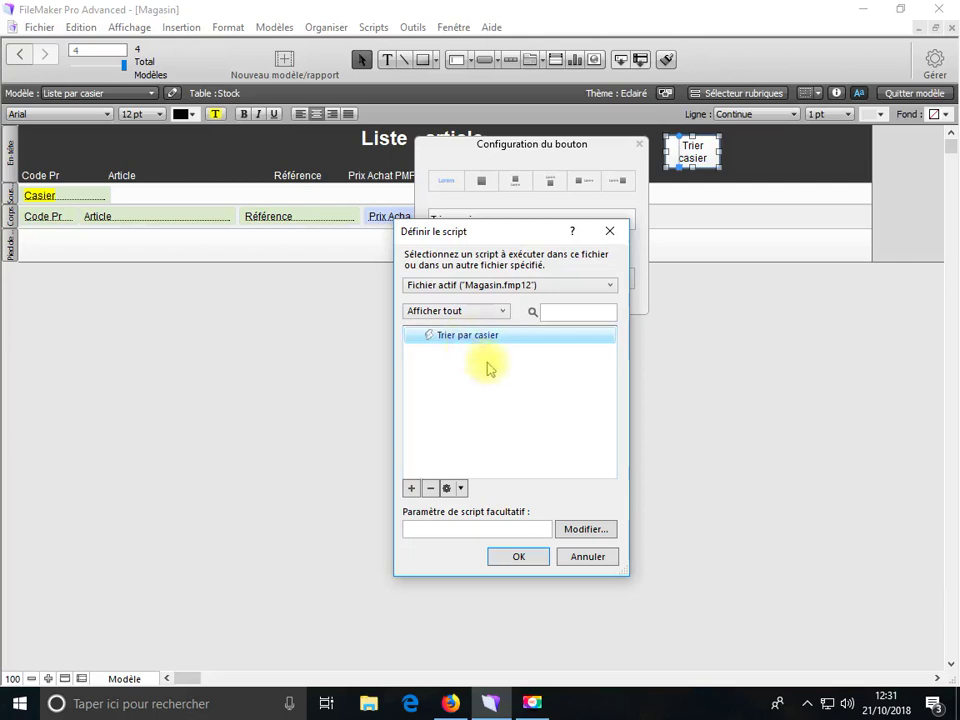
left_click(518, 556)
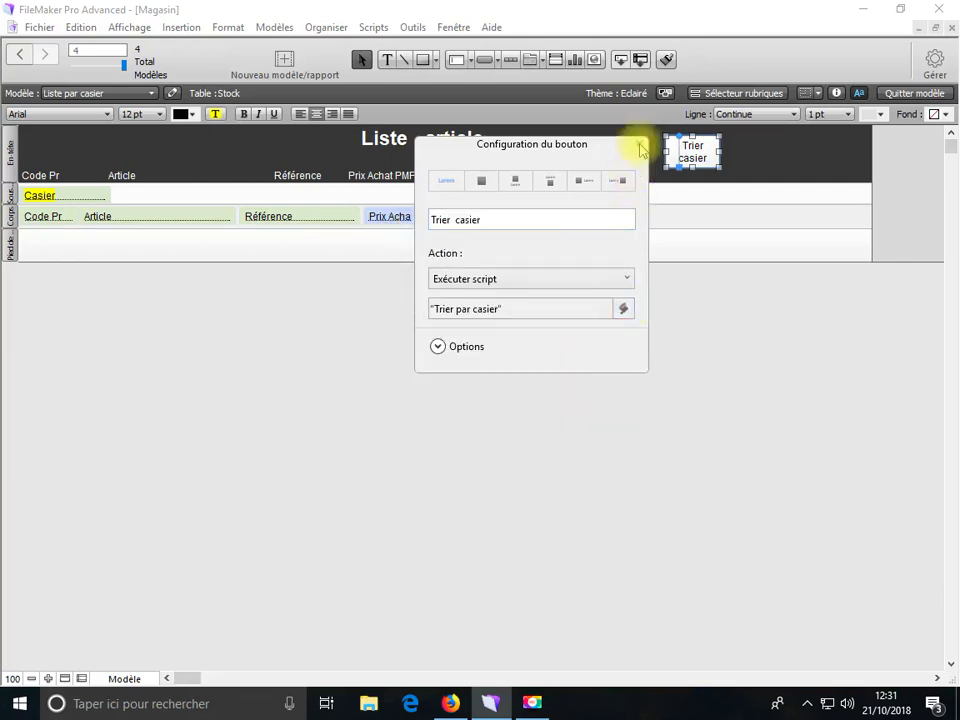
left_click(641, 148)
Step: Resize the Trier casier button so its label fits on one line, and give it a light blue fill
left_click_drag(718, 168, 751, 155)
right_click(738, 147)
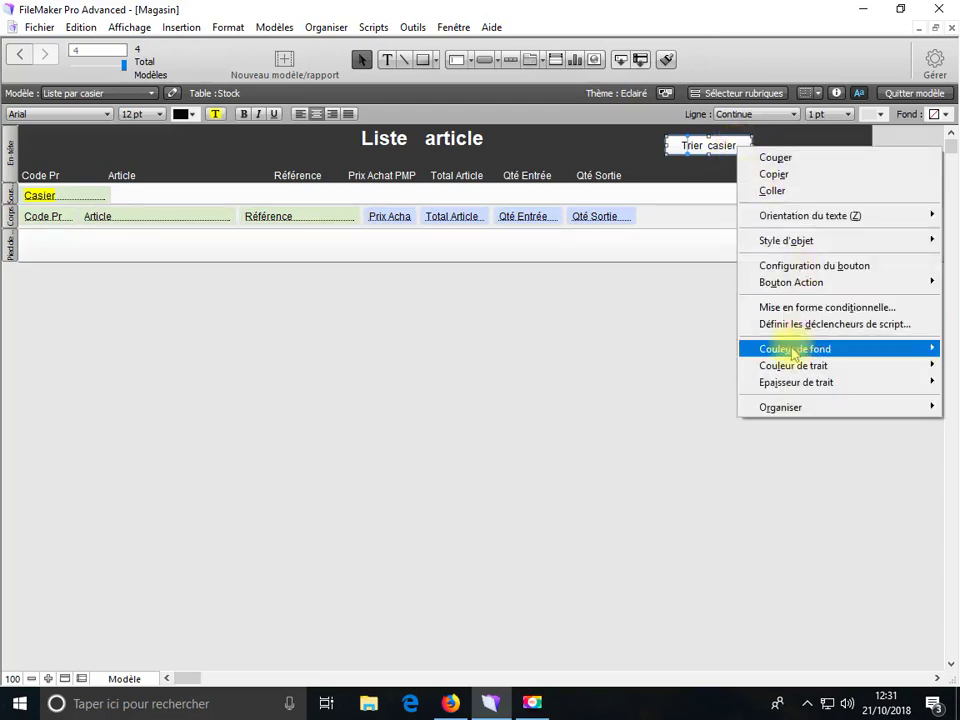
mouse_move(774, 348)
left_click(607, 522)
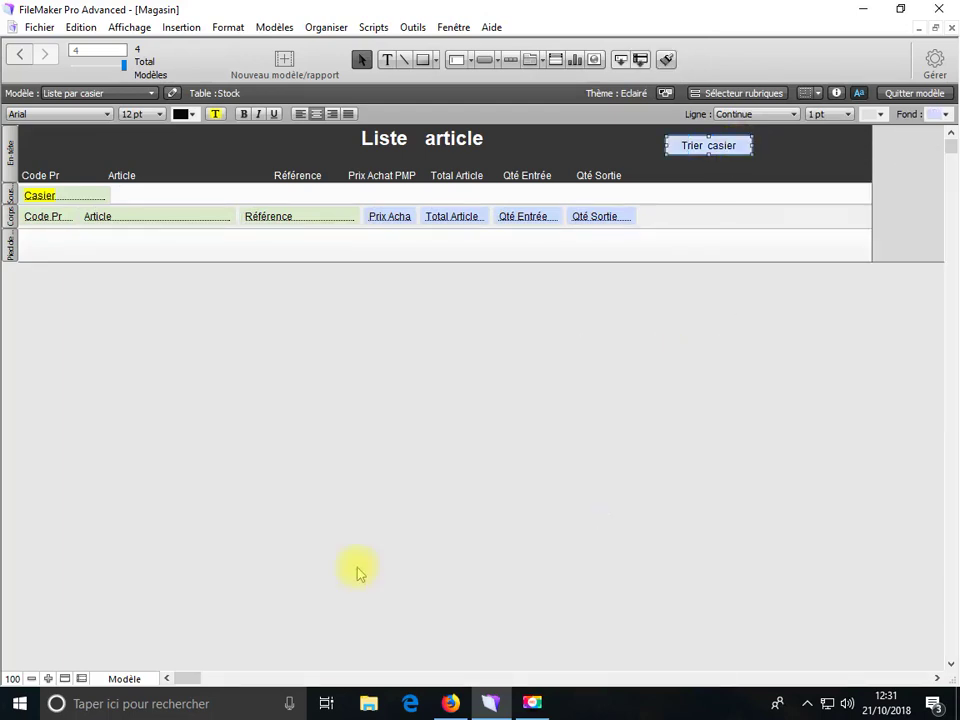
Step: Switch Liste par casier to Utilisation mode, saving the layout changes, and run the casier sort with the Trier casier button
left_click(148, 678)
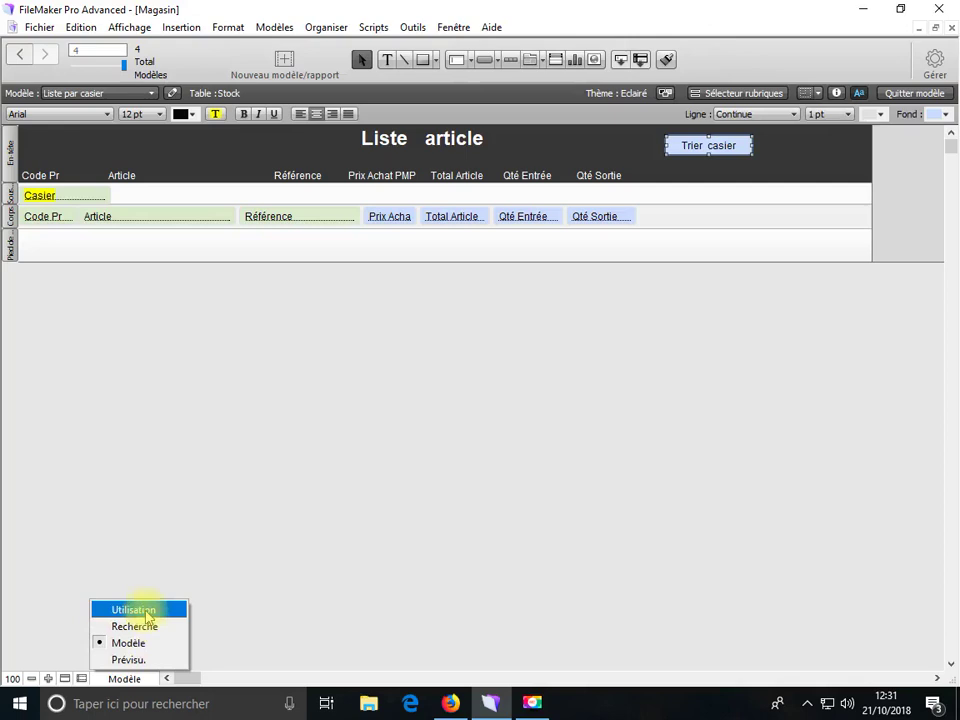
left_click(136, 610)
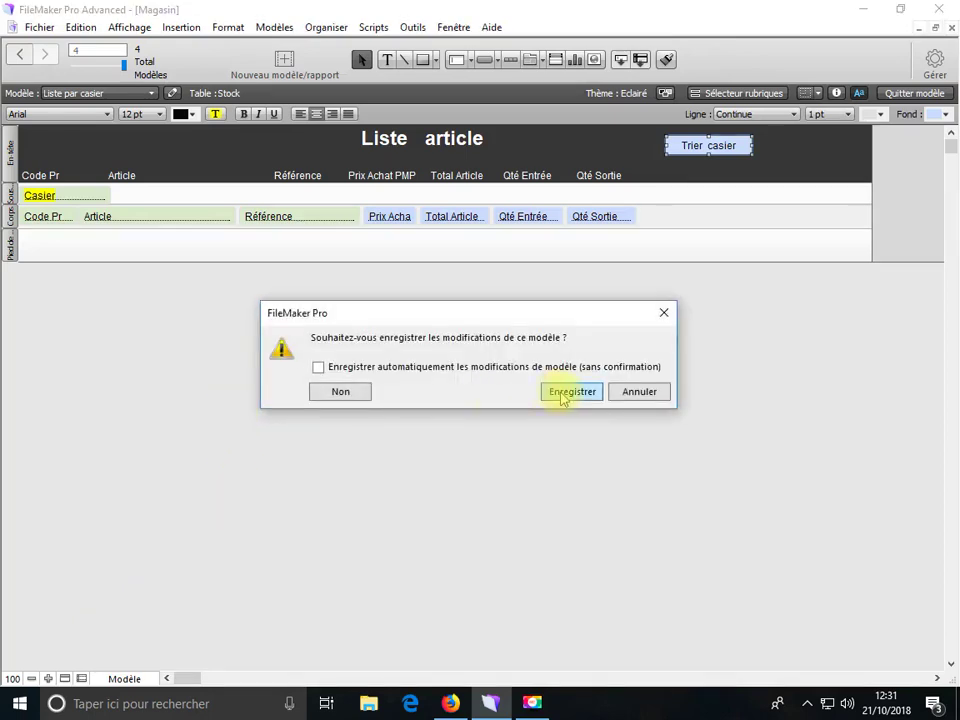
left_click(560, 396)
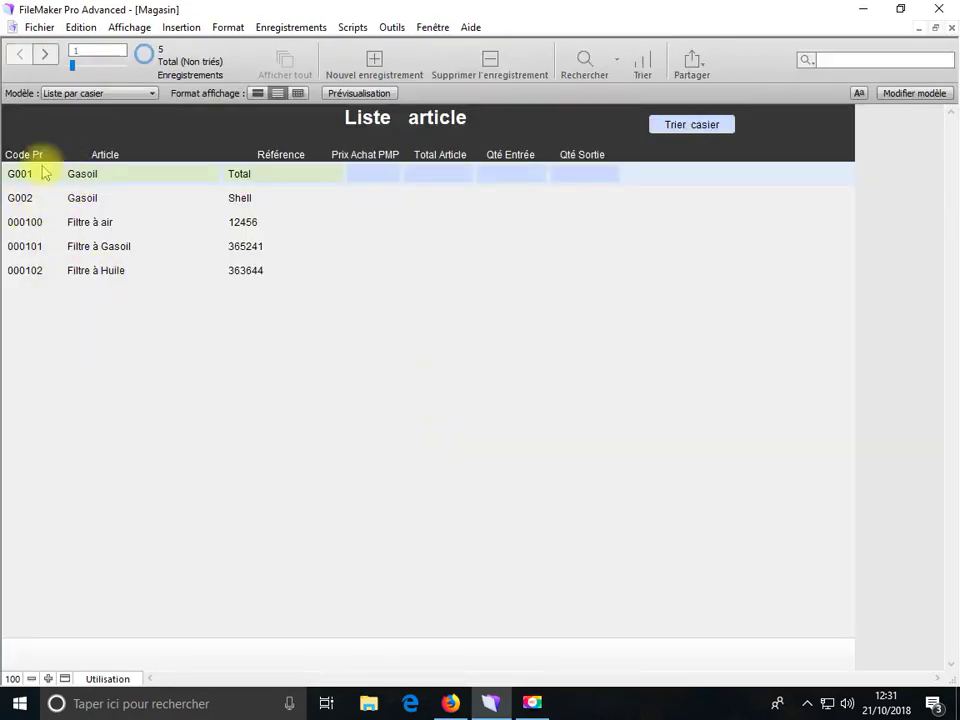
left_click(679, 127)
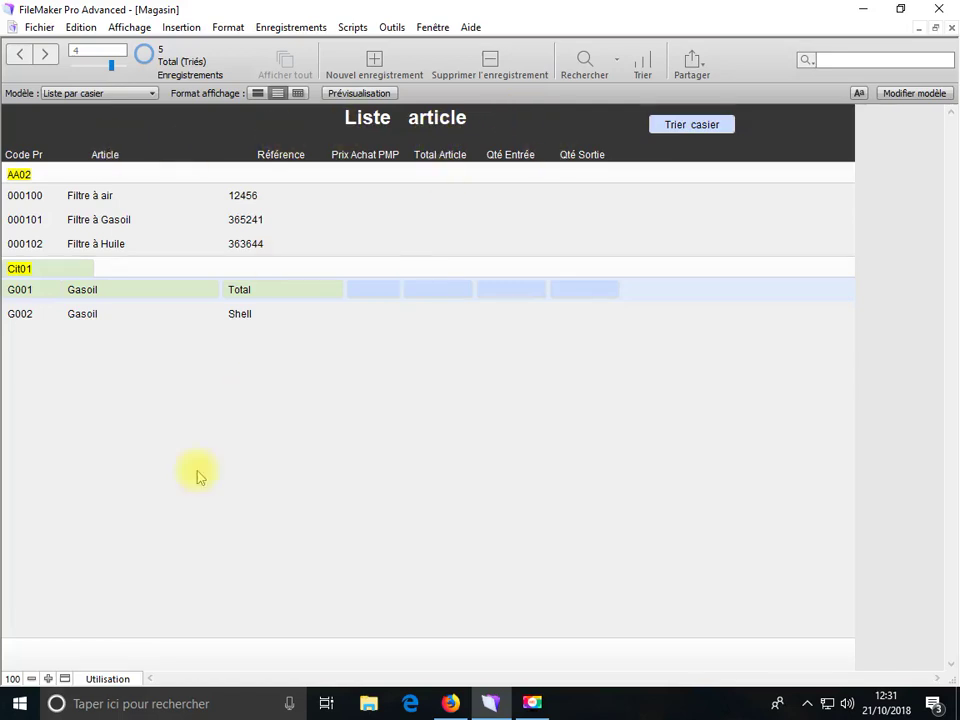
left_click(75, 93)
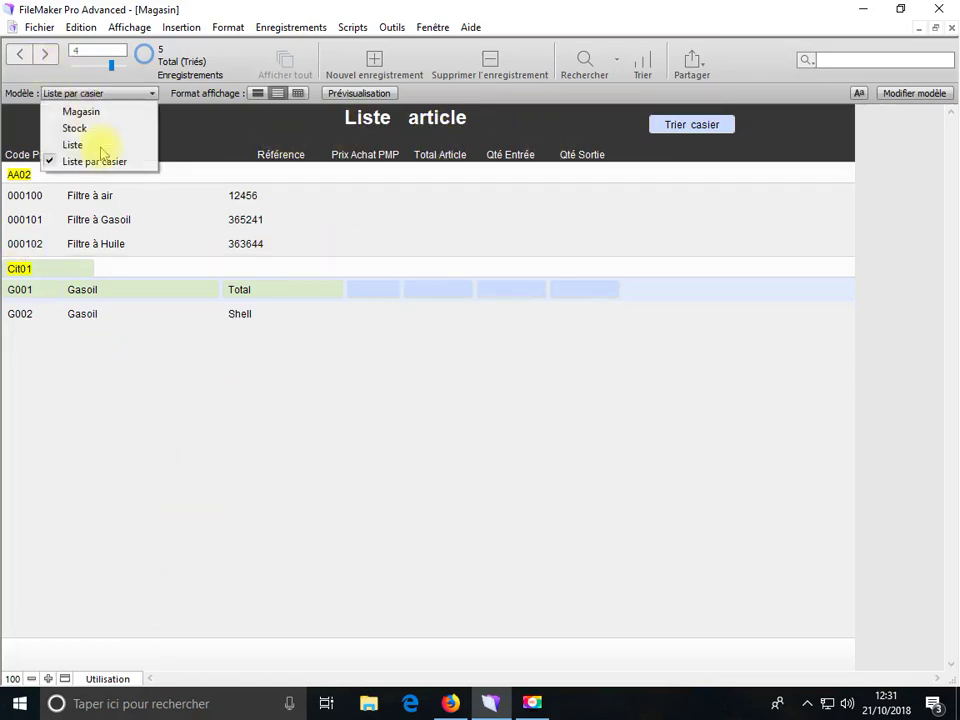
left_click(350, 28)
left_click(677, 8)
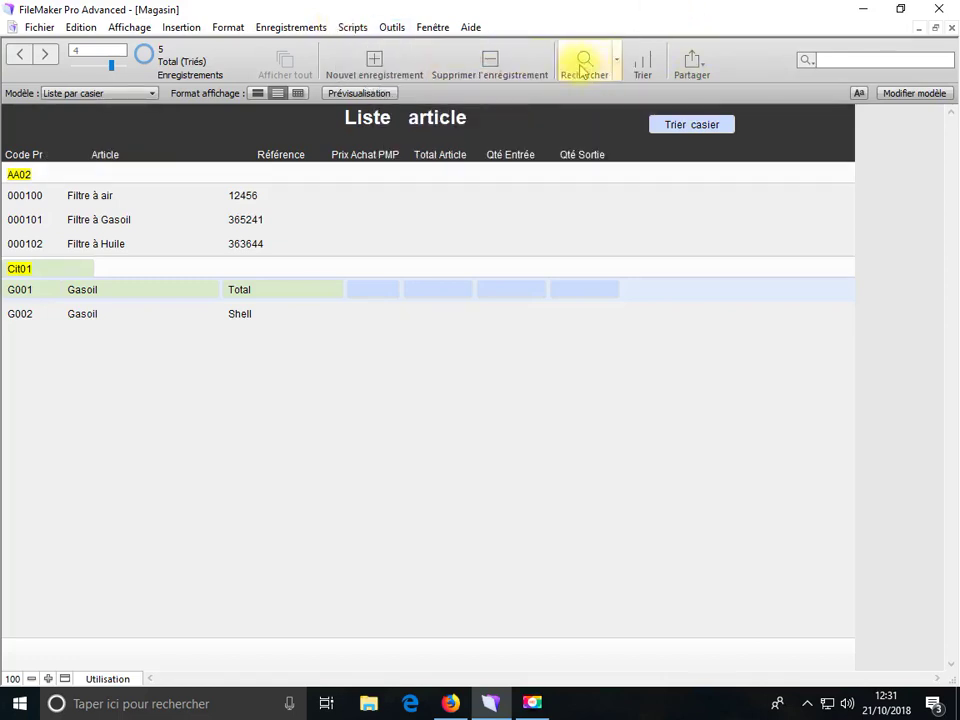
Step: Draw a button labelled Retour below Trier casier in the header and give it the single action Activer modèle
left_click(884, 93)
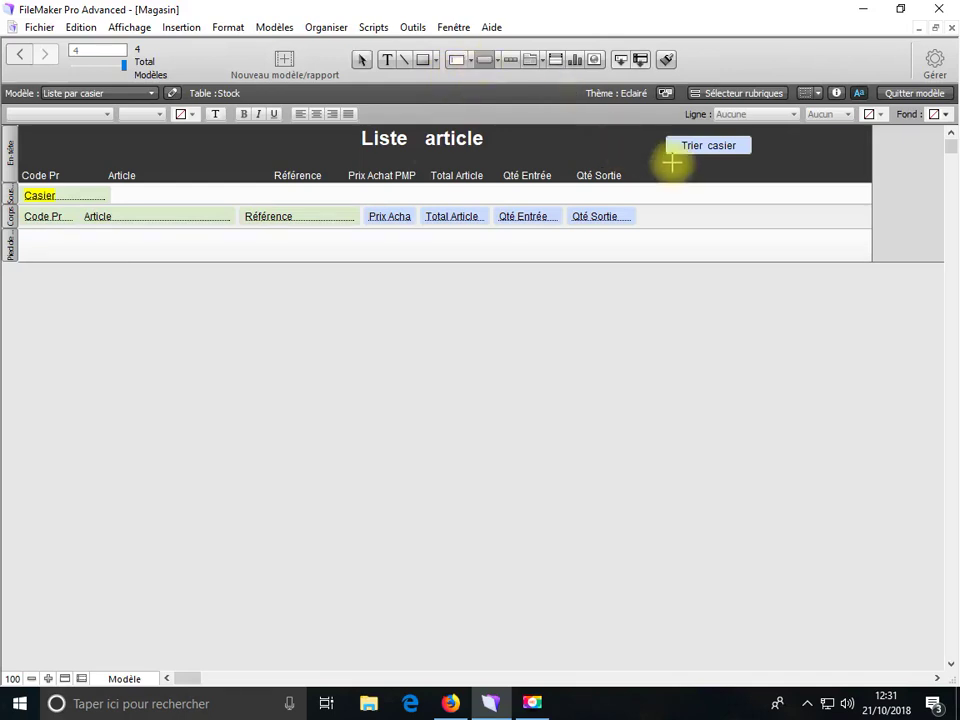
left_click_drag(669, 160, 751, 179)
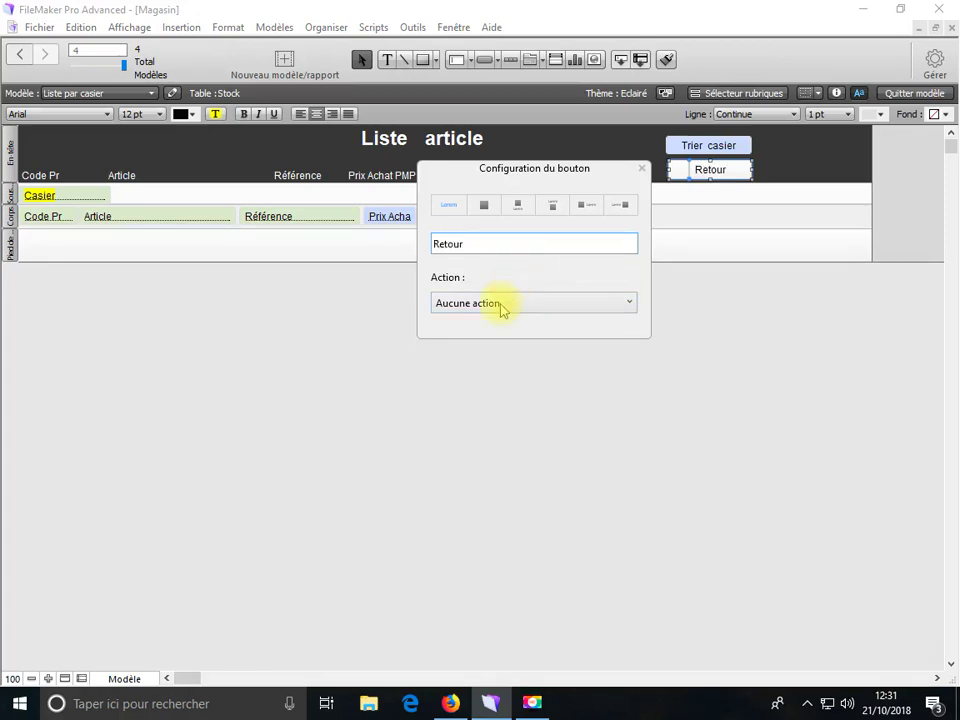
left_click(502, 303)
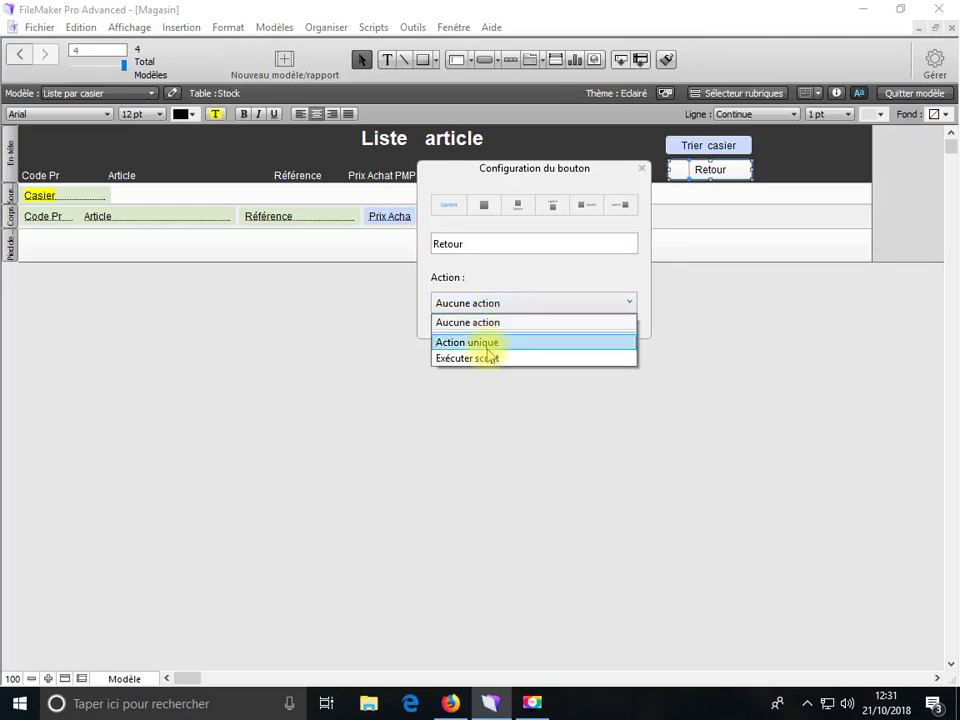
left_click(493, 344)
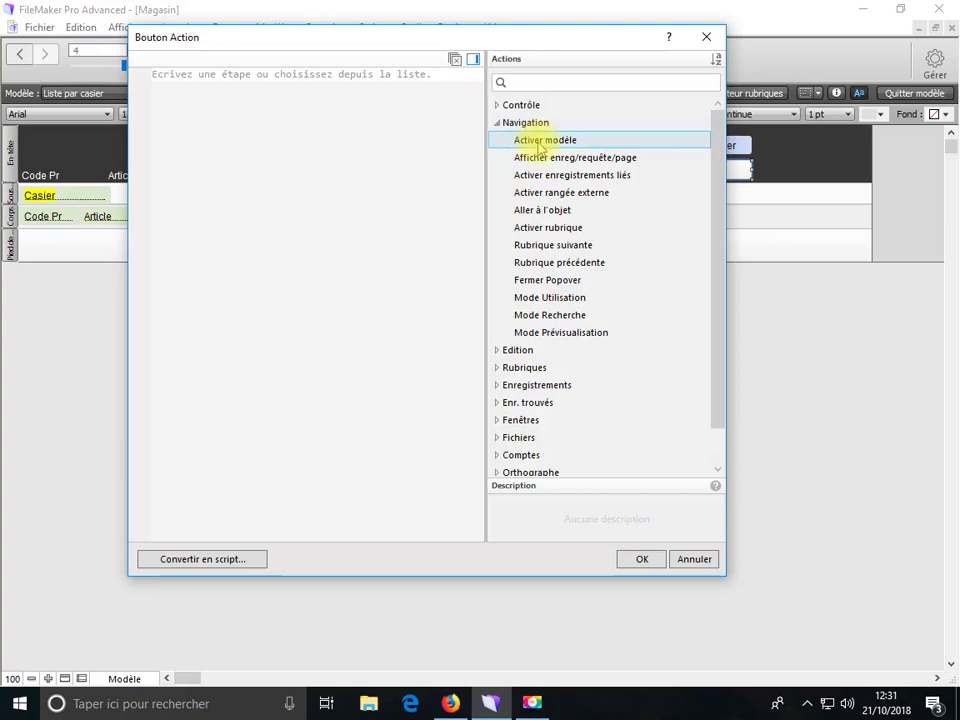
double_click(540, 145)
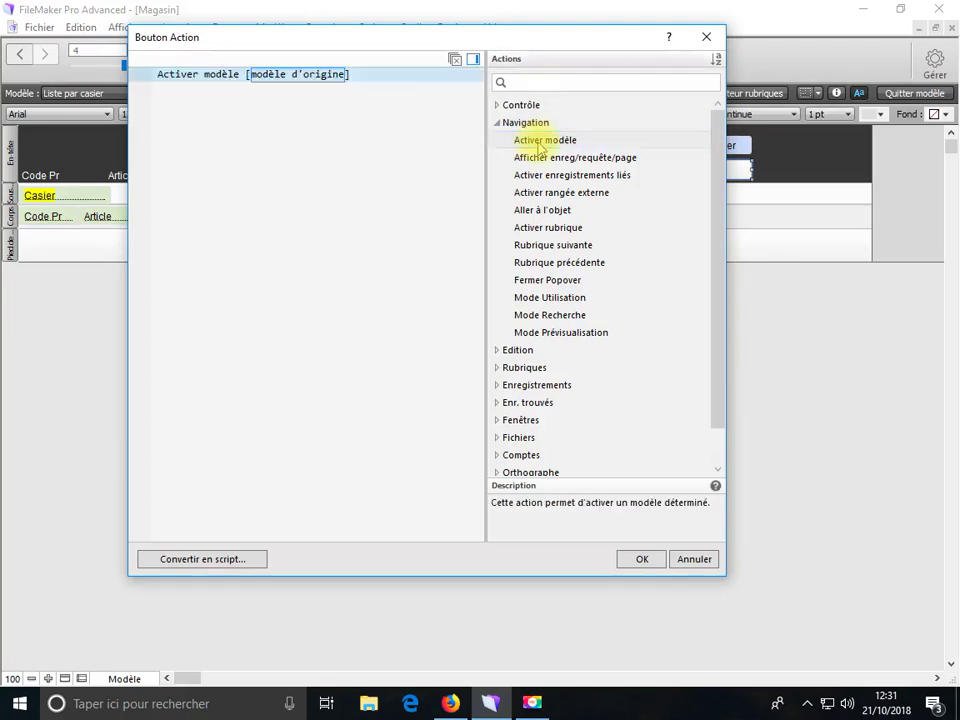
Step: Set the Retour button's Activer modèle target to the Magasin layout
left_click(305, 80)
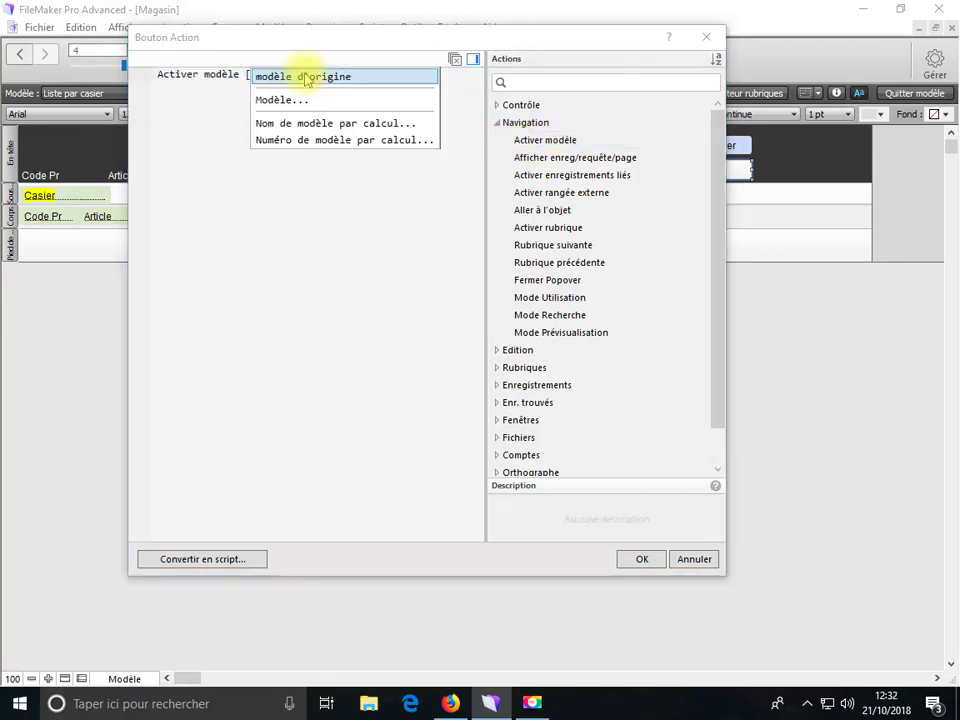
left_click(273, 100)
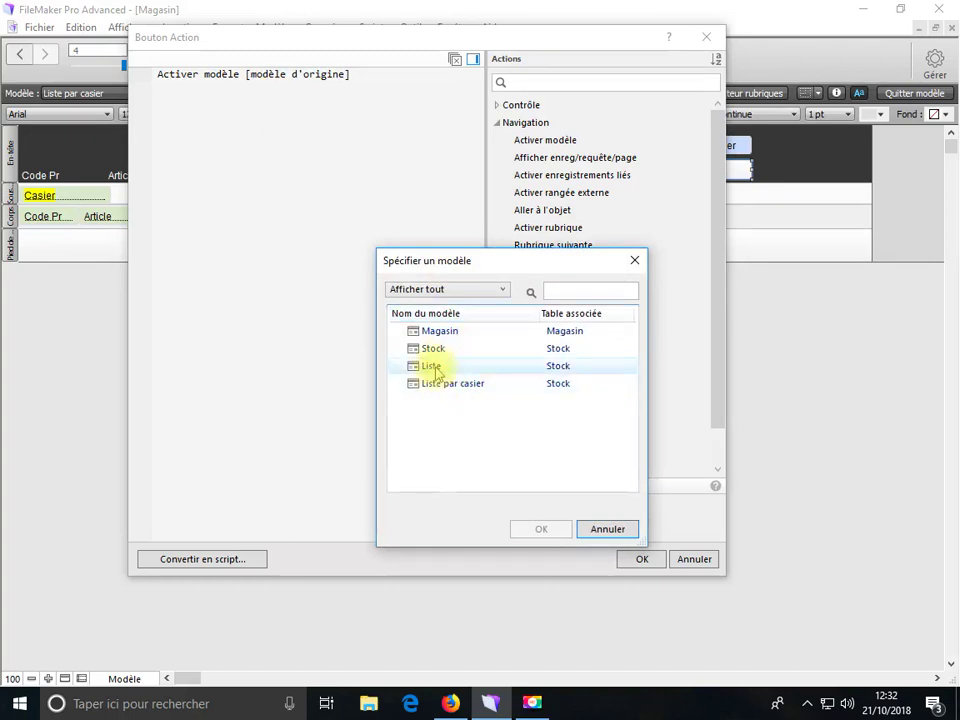
left_click(446, 337)
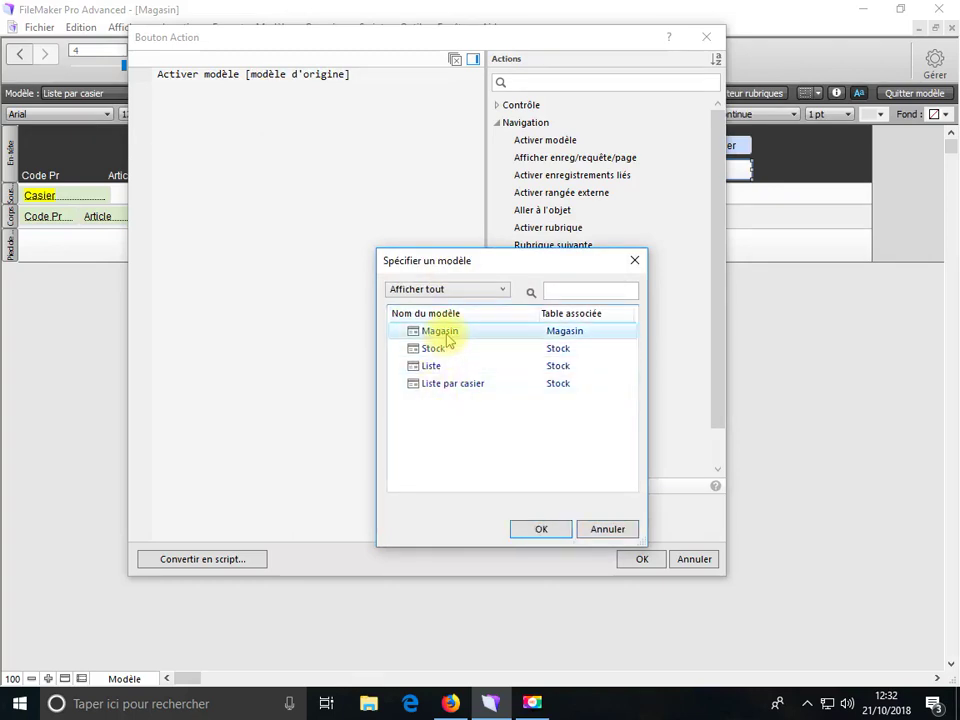
left_click(531, 532)
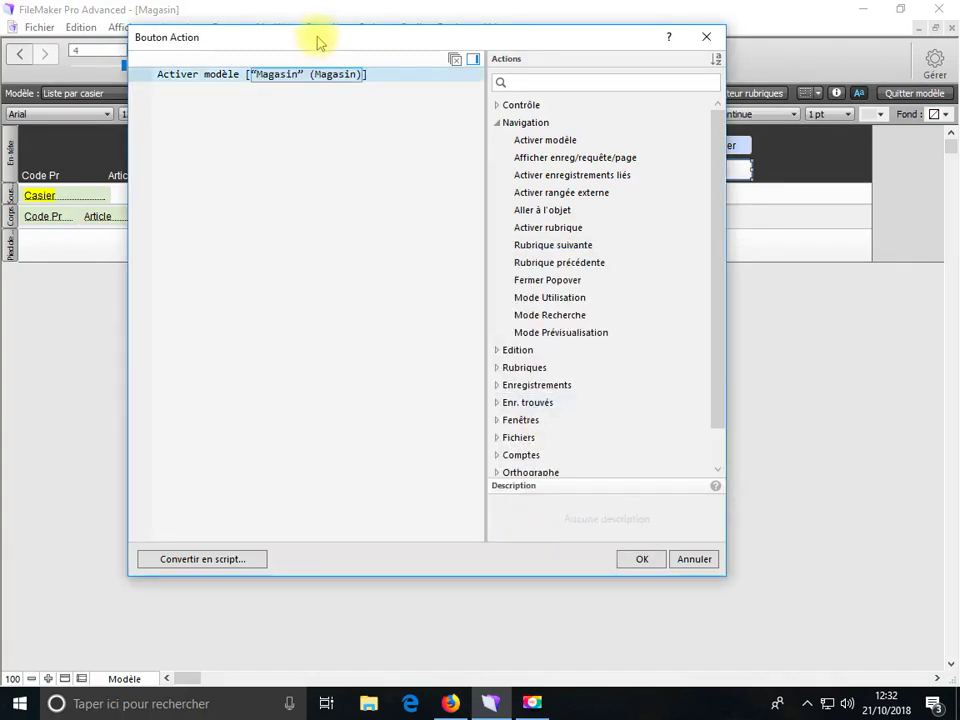
Step: Set the Retour button's Activer modèle target to the Stock layout and close the button configuration
left_click_drag(319, 47, 350, 137)
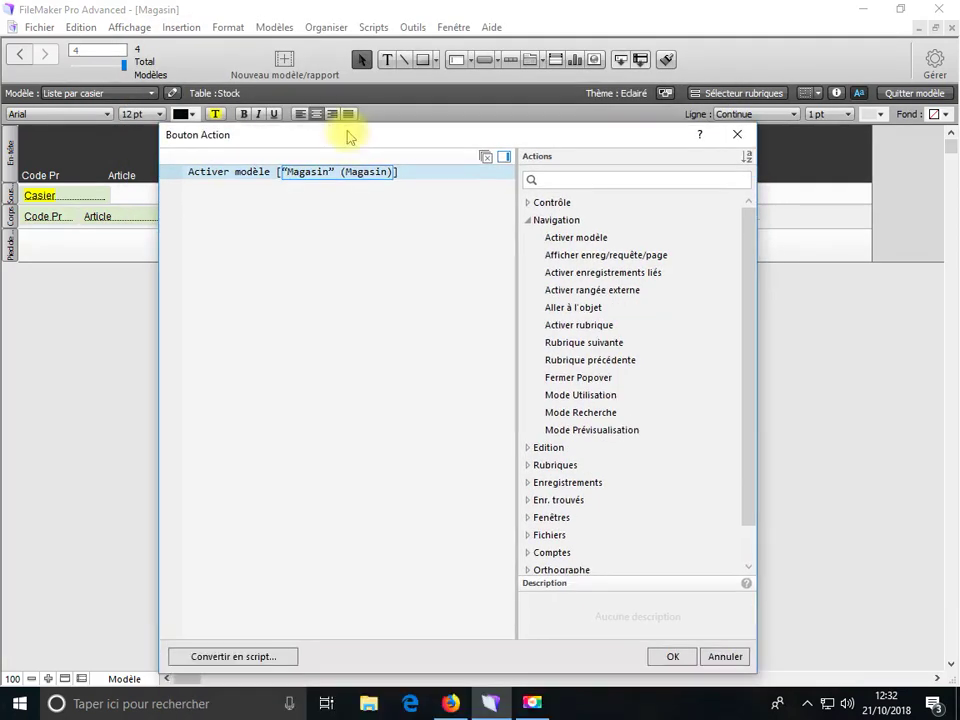
left_click(336, 176)
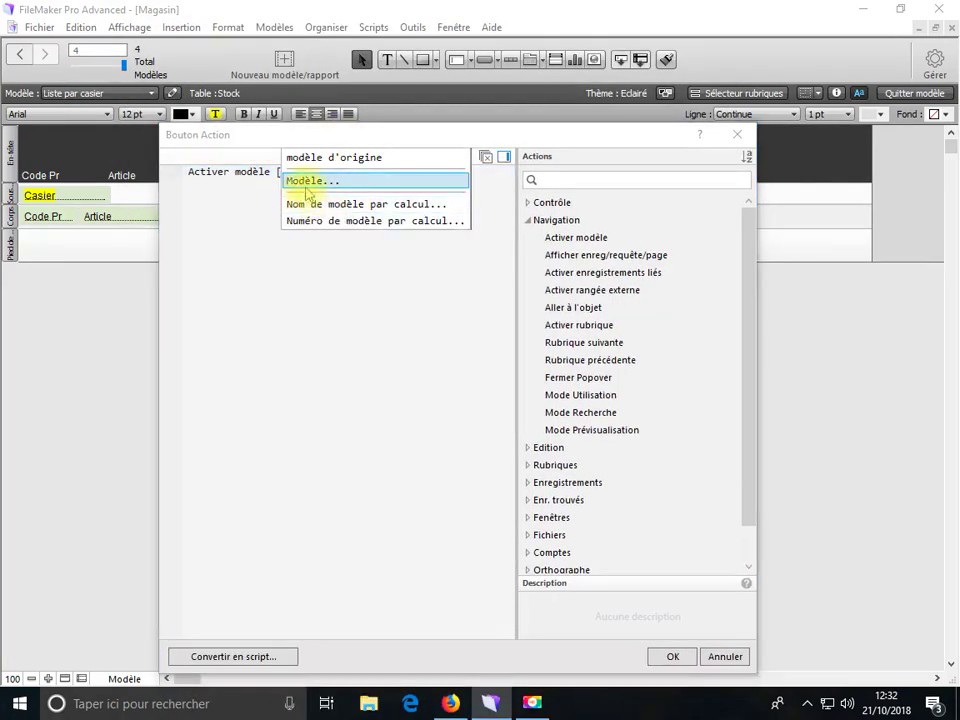
left_click(309, 183)
left_click(445, 349)
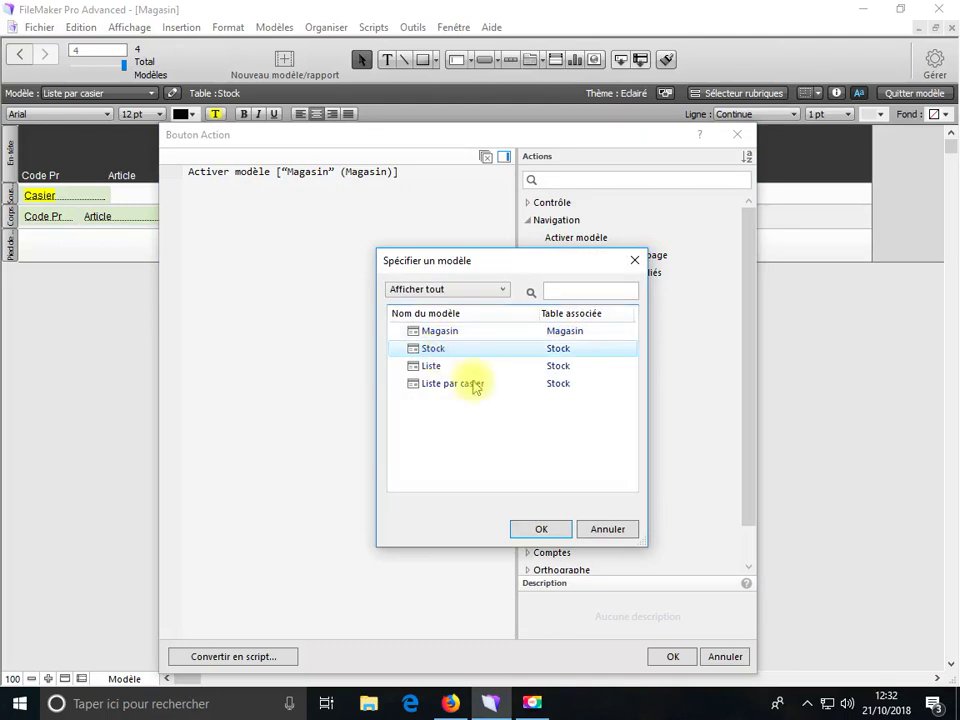
left_click(528, 530)
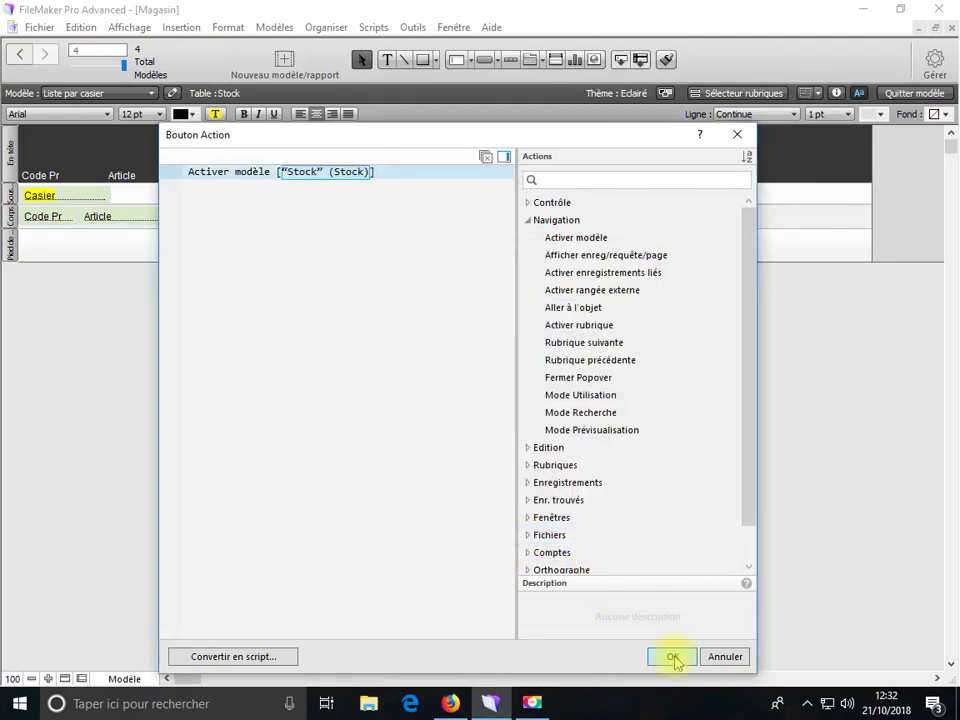
left_click(675, 662)
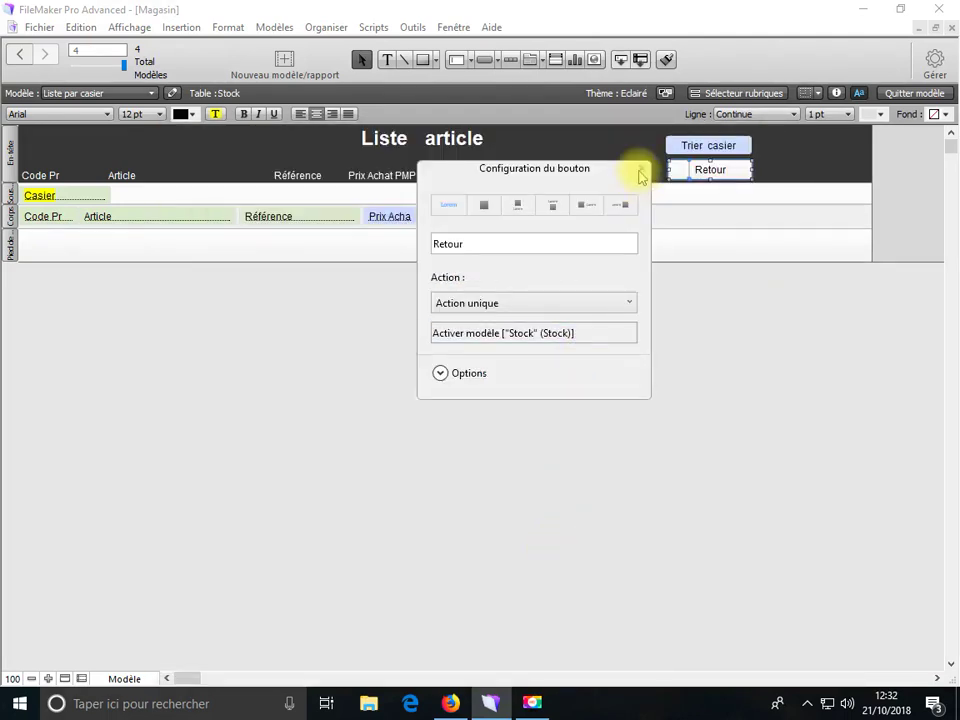
left_click(641, 176)
Step: Return to Utilisation mode, saving the layout changes, and use the Retour button to go to the Stock layout
left_click(128, 680)
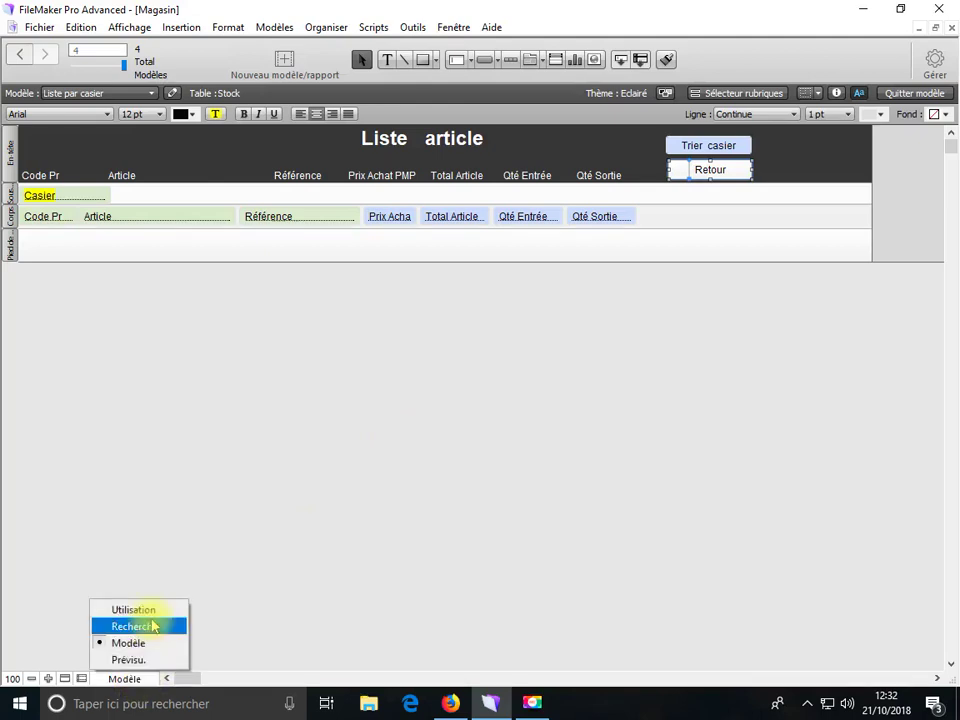
left_click(140, 611)
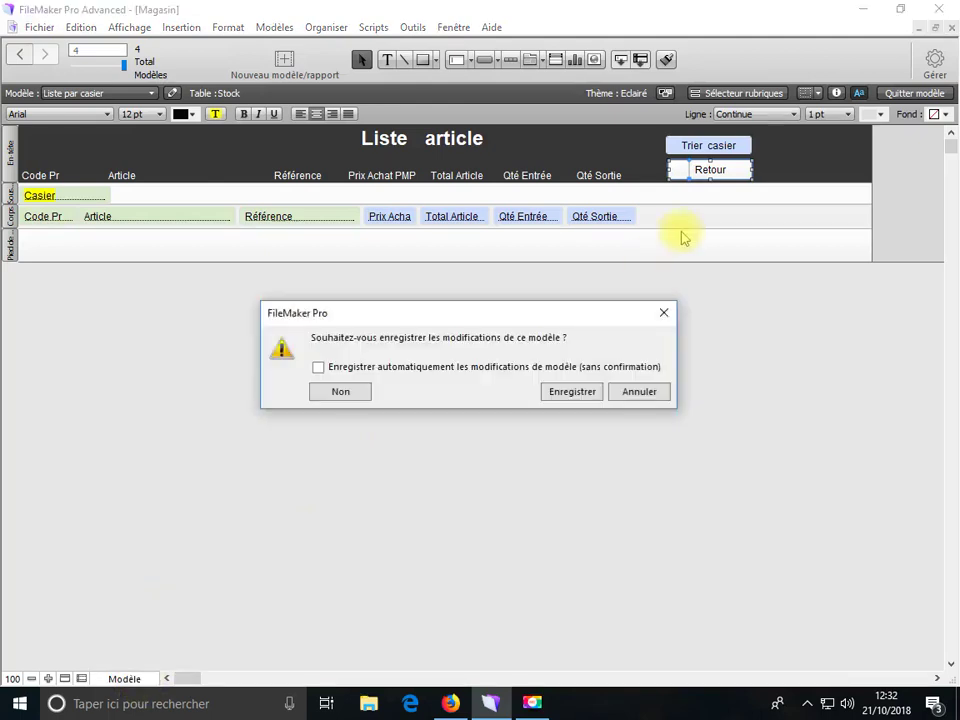
left_click(591, 393)
left_click(692, 151)
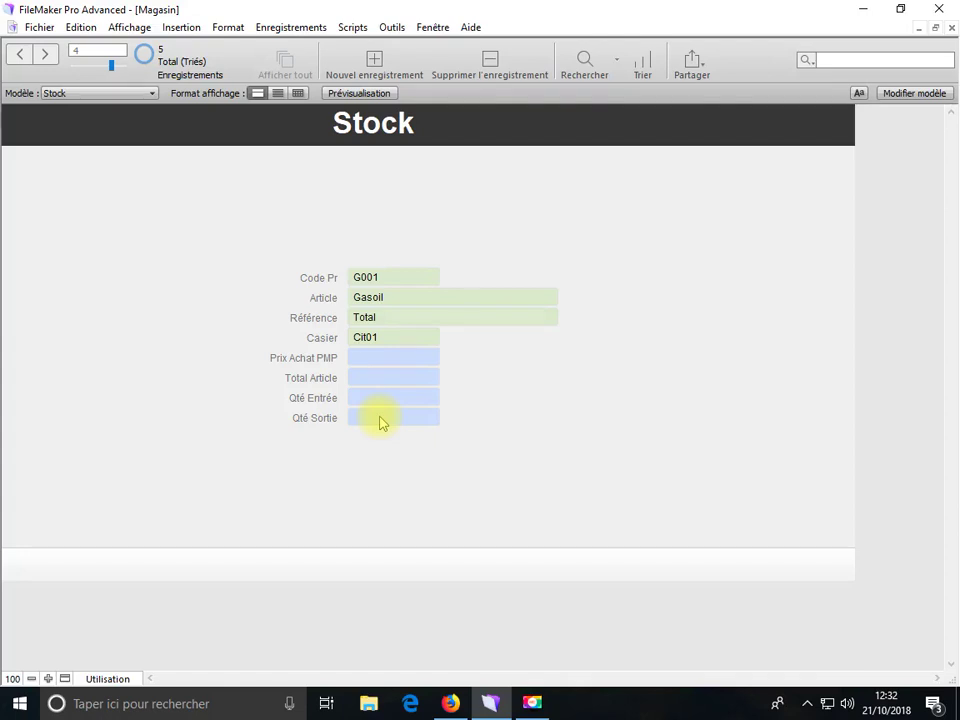
left_click(533, 706)
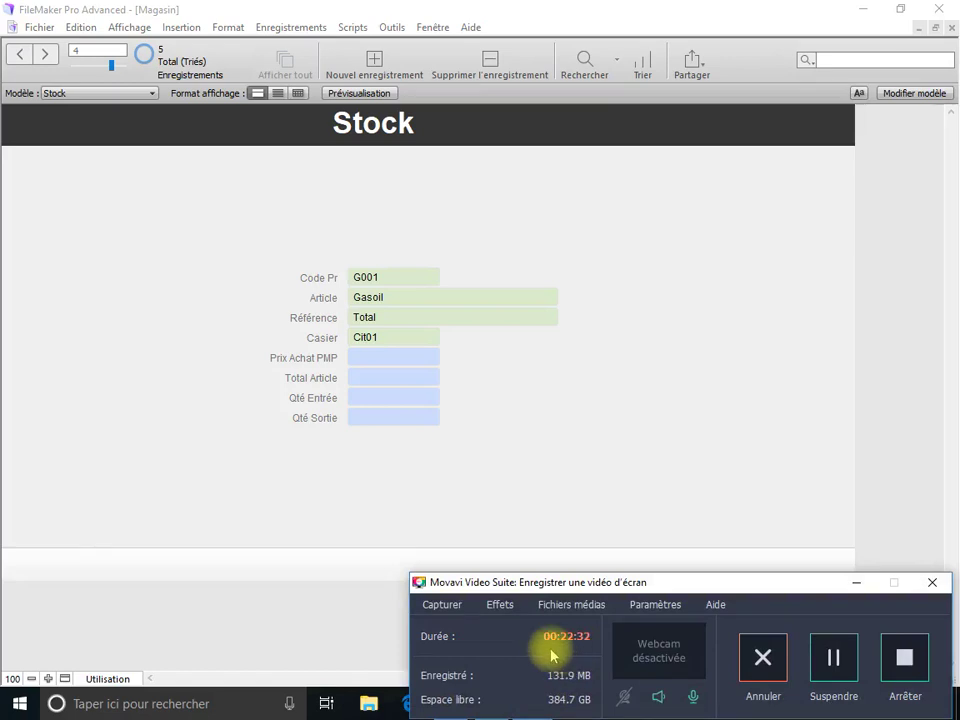